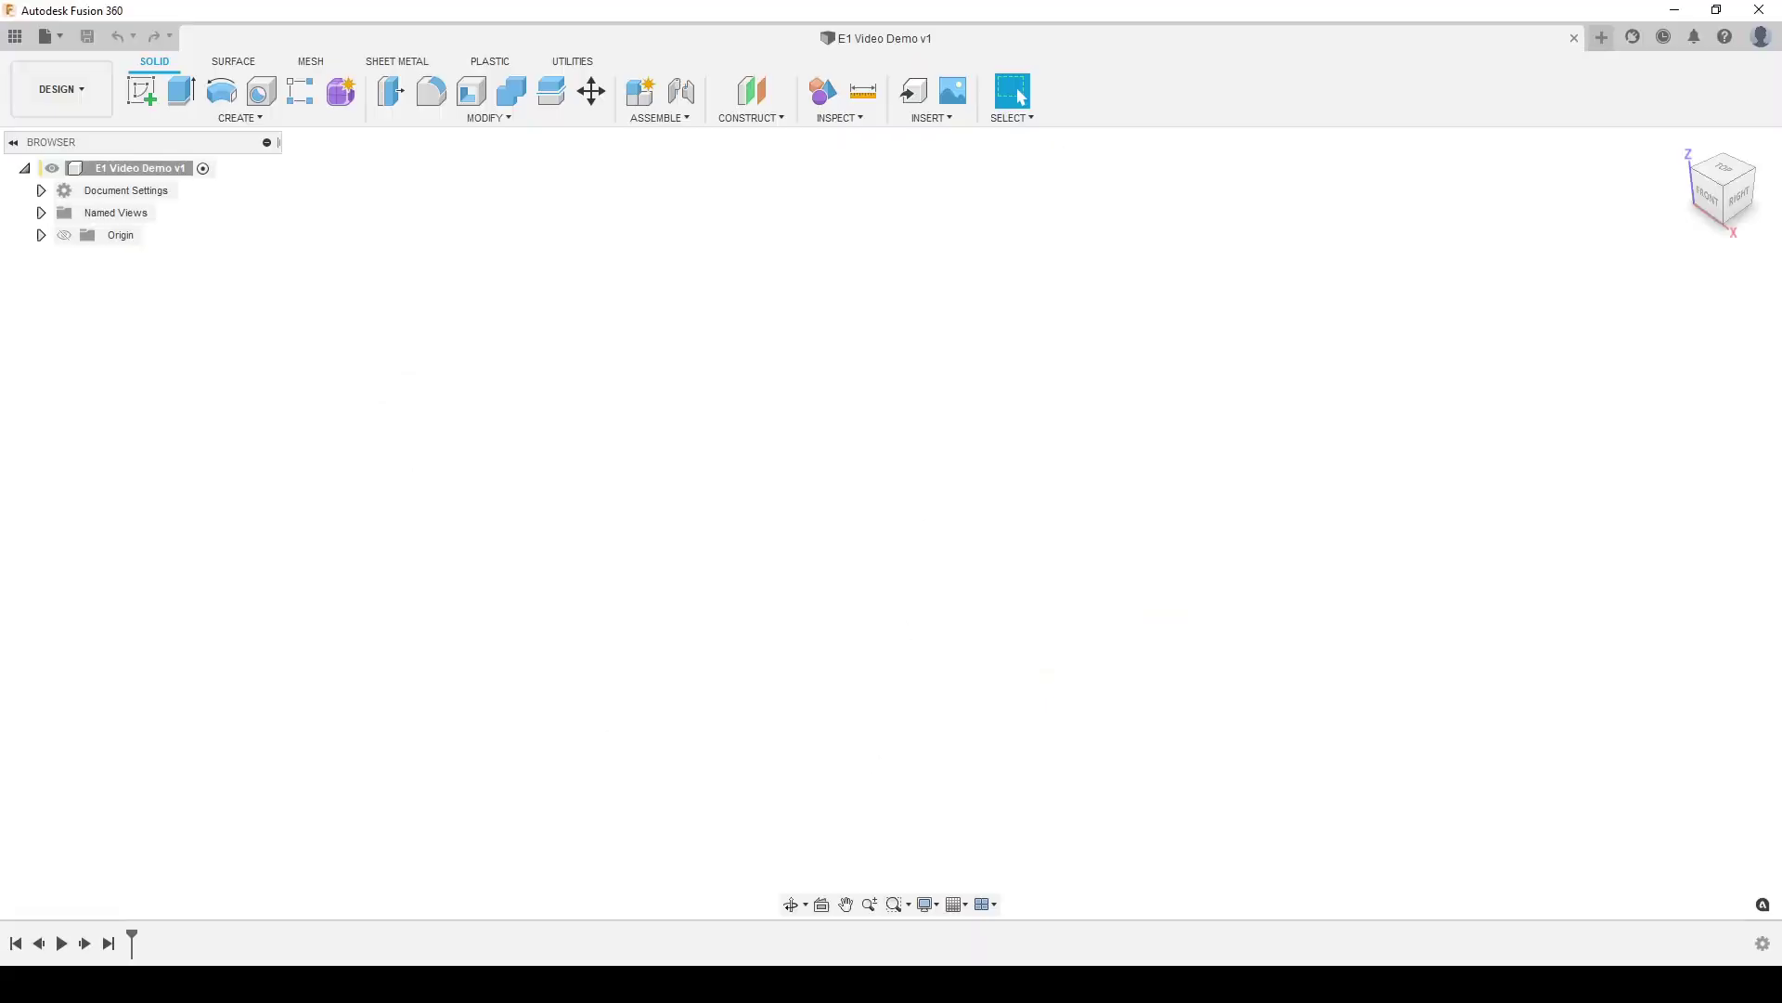
Step: Switch to Fusion 360 from the taskbar to show the empty E1 Video Demo v1 design
left_click(620, 935)
key("alt+Tab")
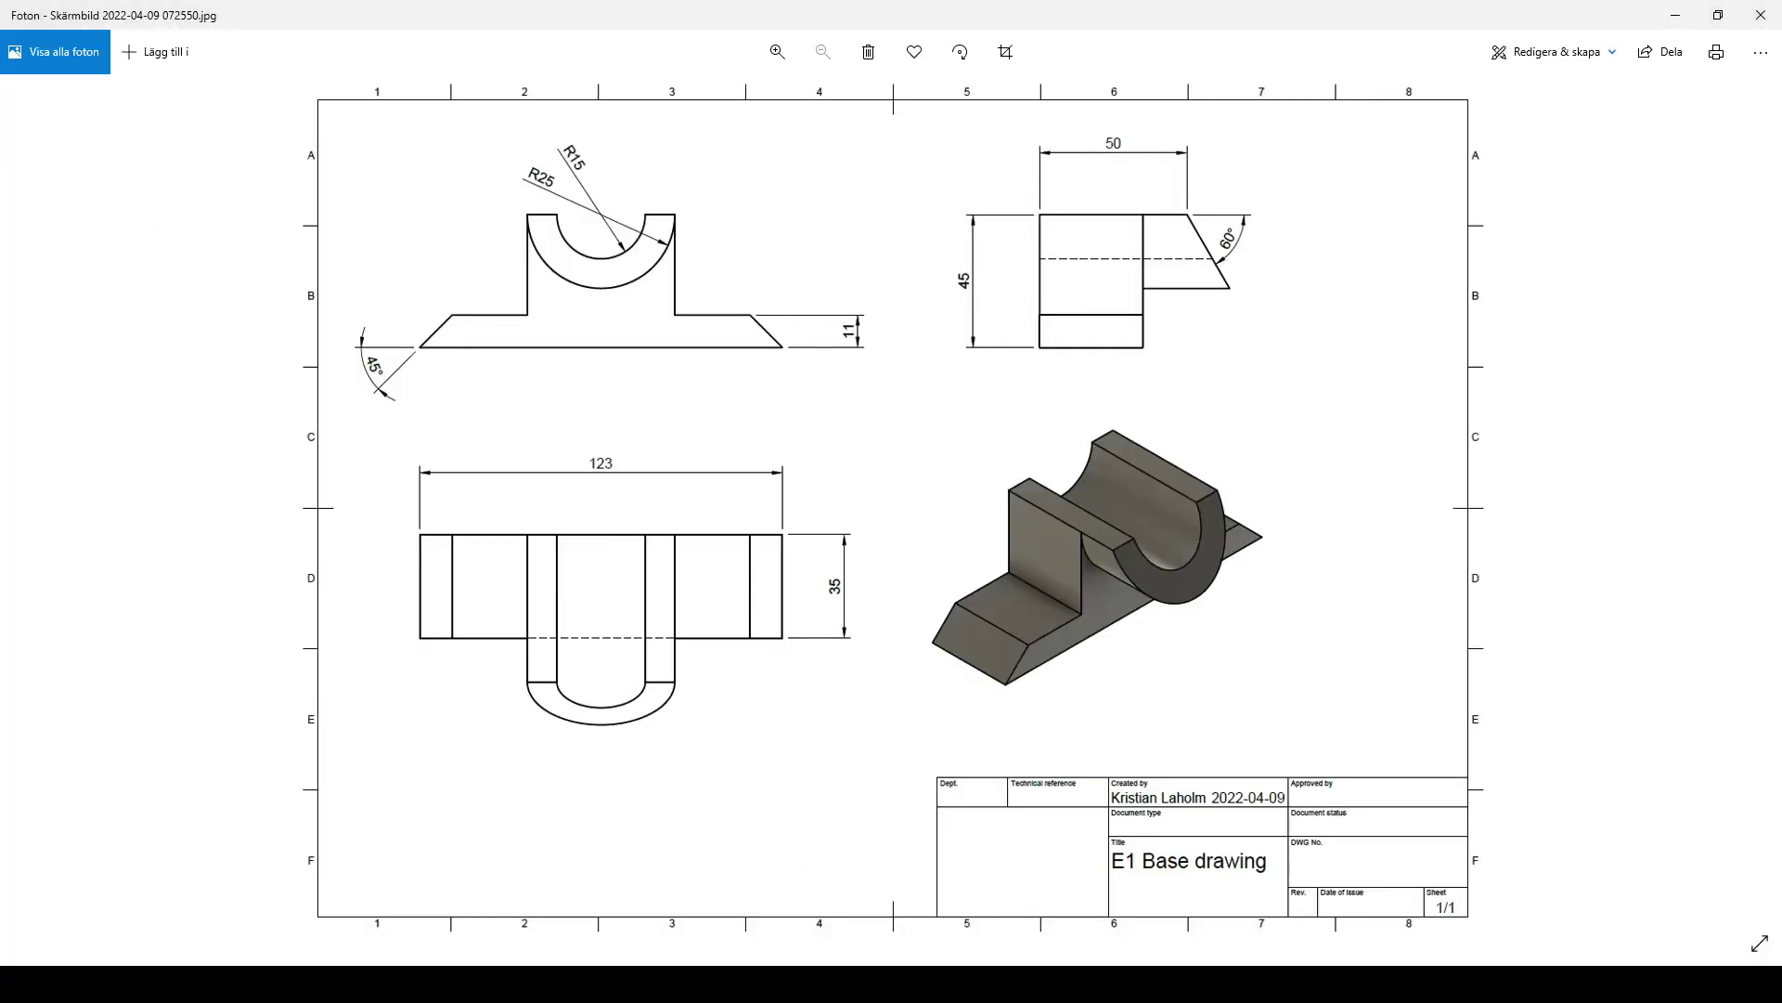
key("alt+Tab")
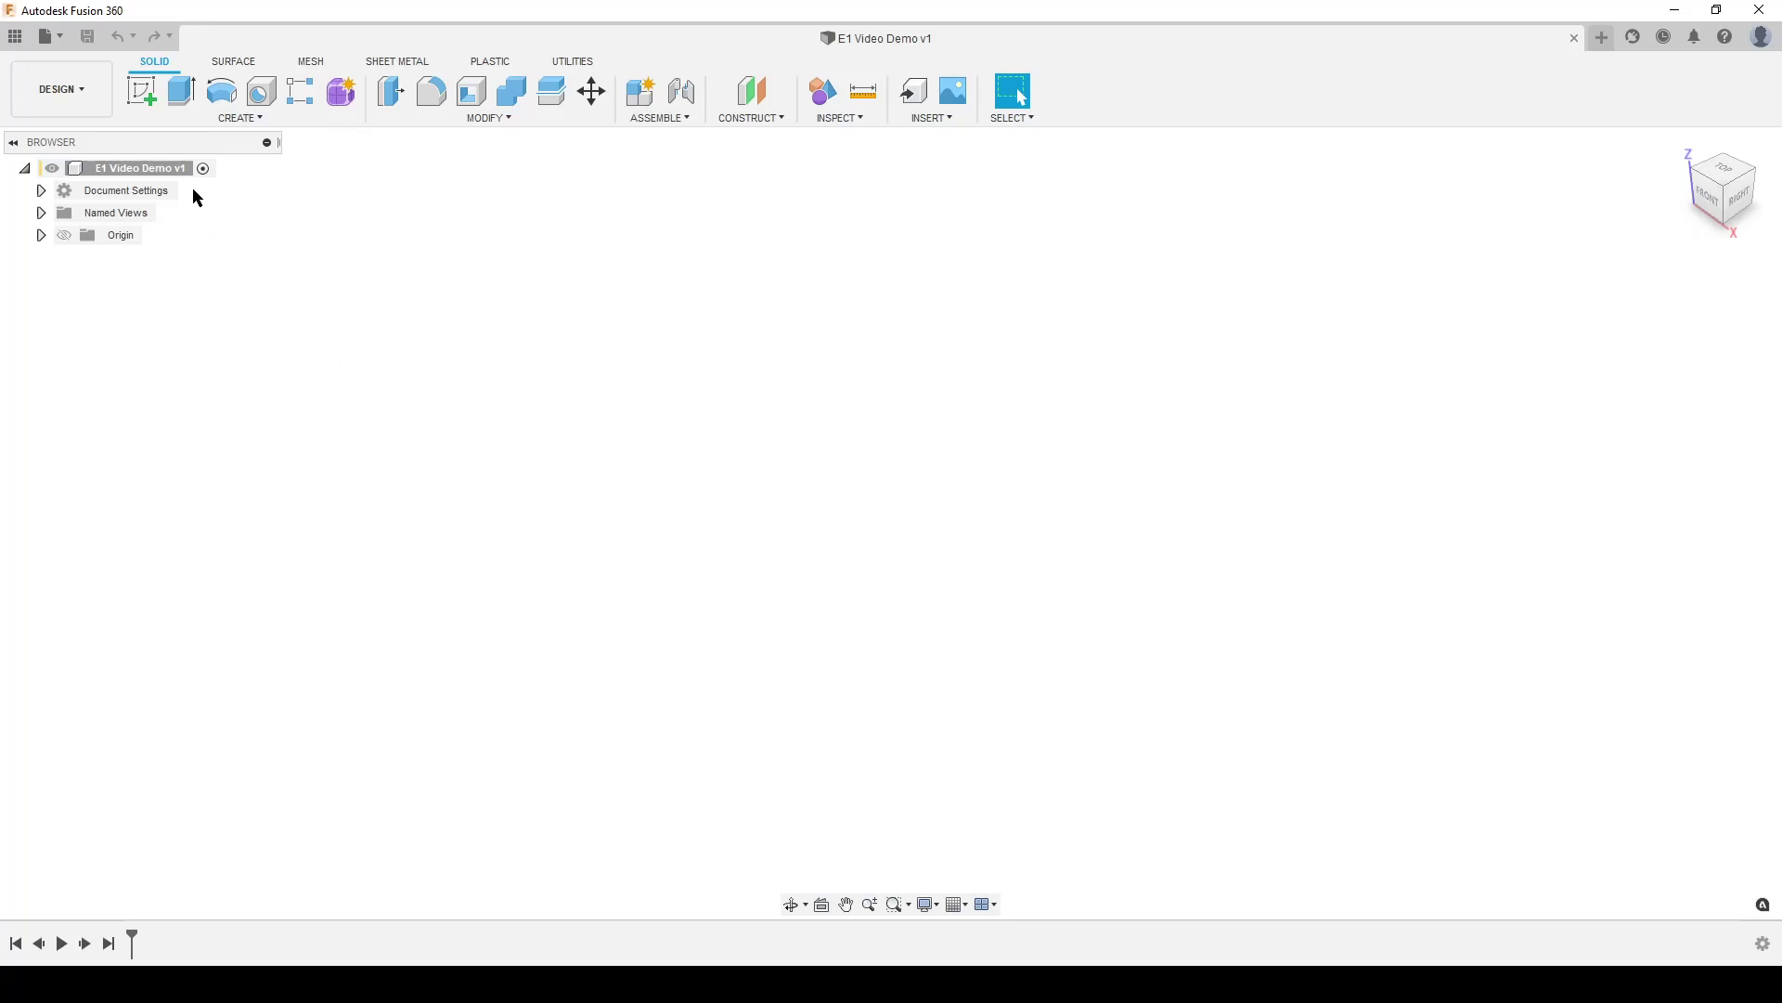
Step: Create a new component named 'E1 Part1' under the root and expand it in the browser
right_click(162, 168)
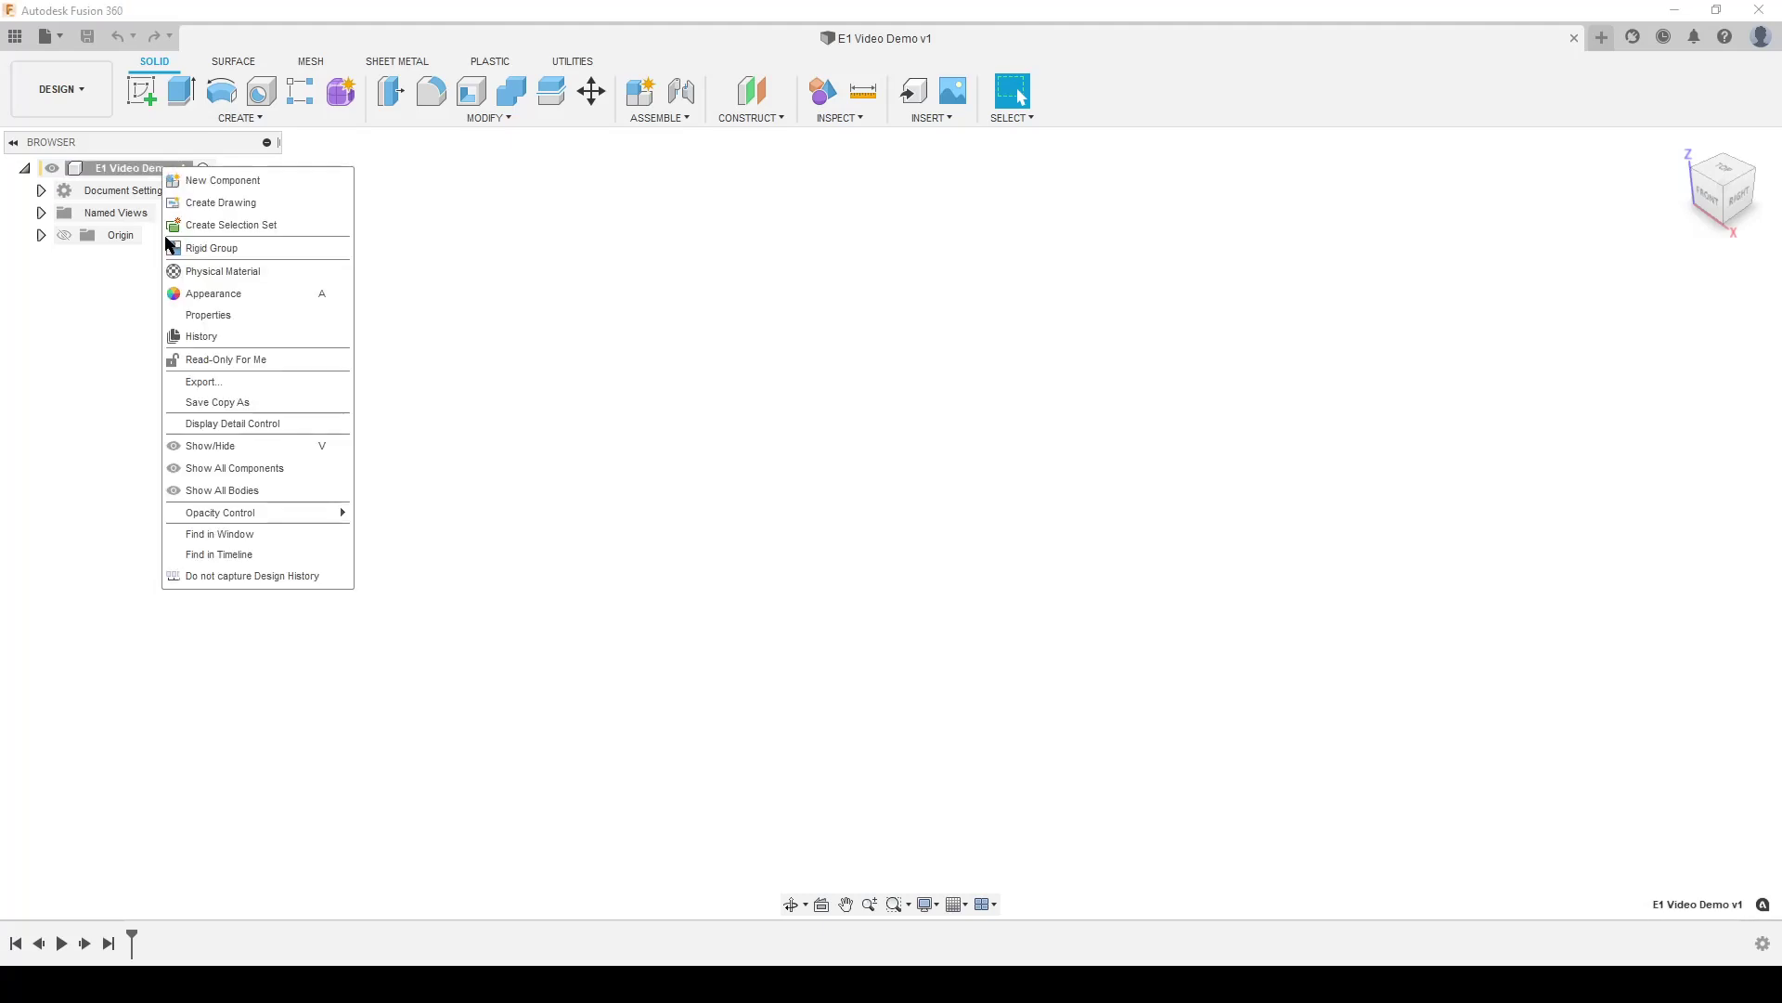
left_click(247, 181)
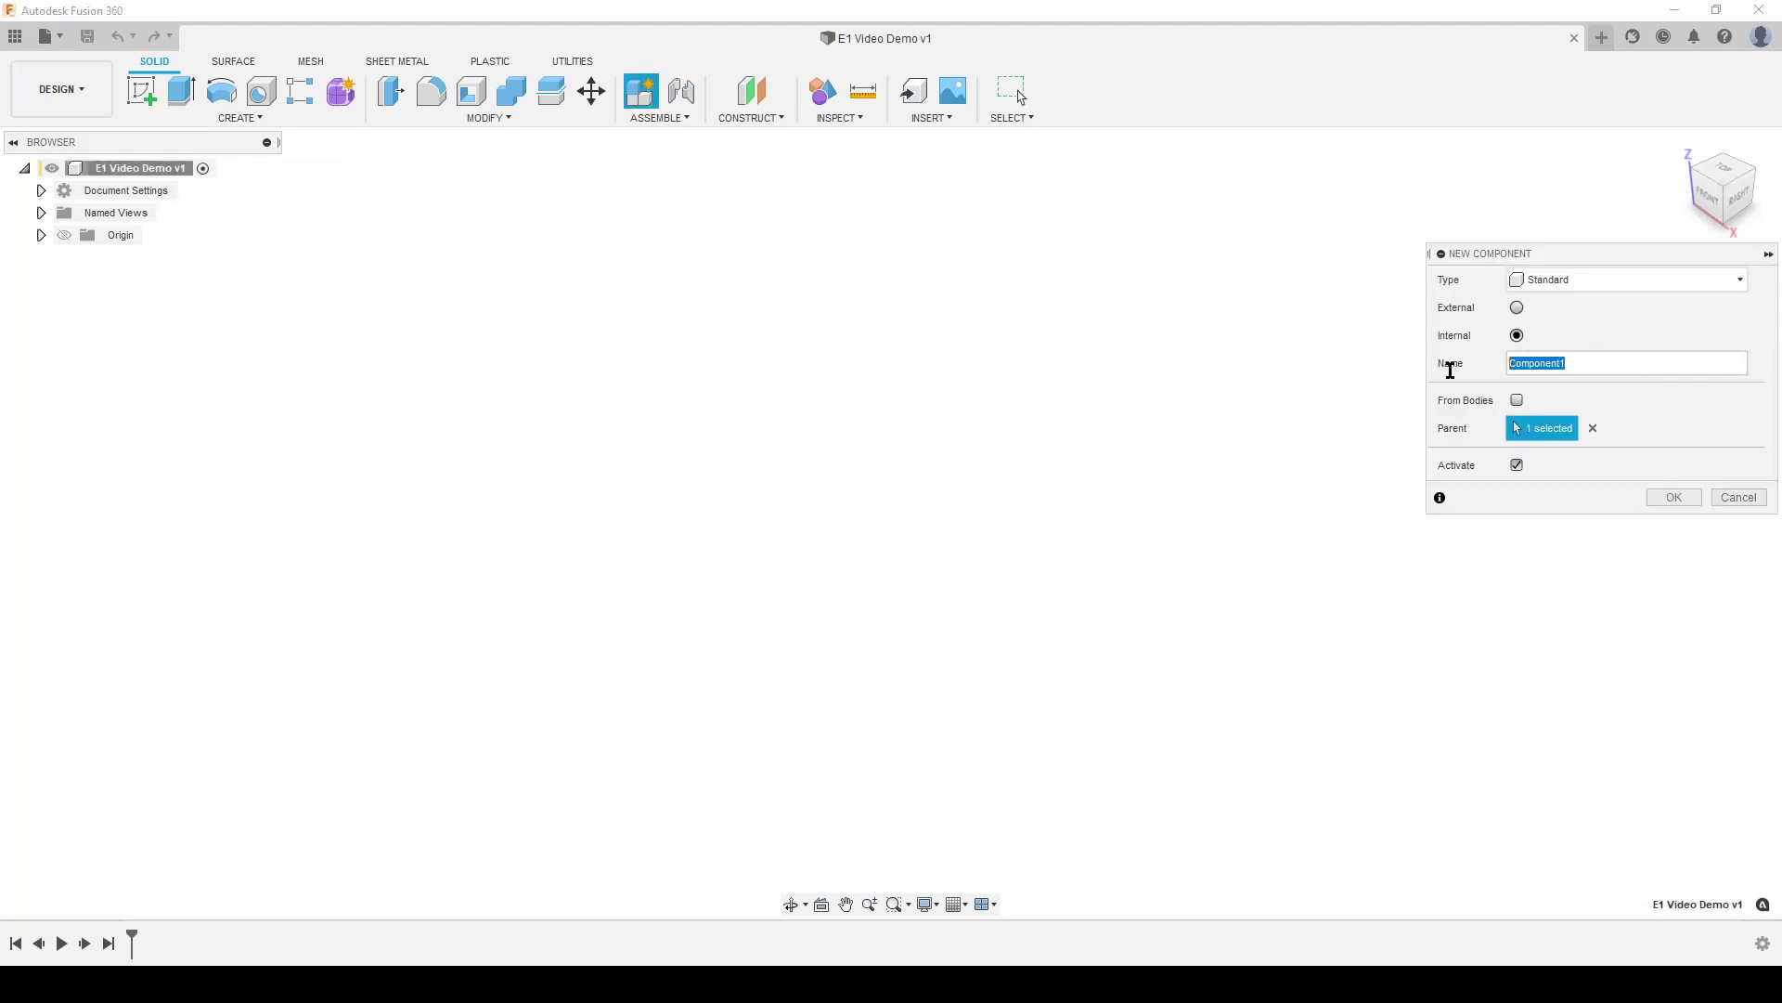
type("E1 Part1")
key("Return")
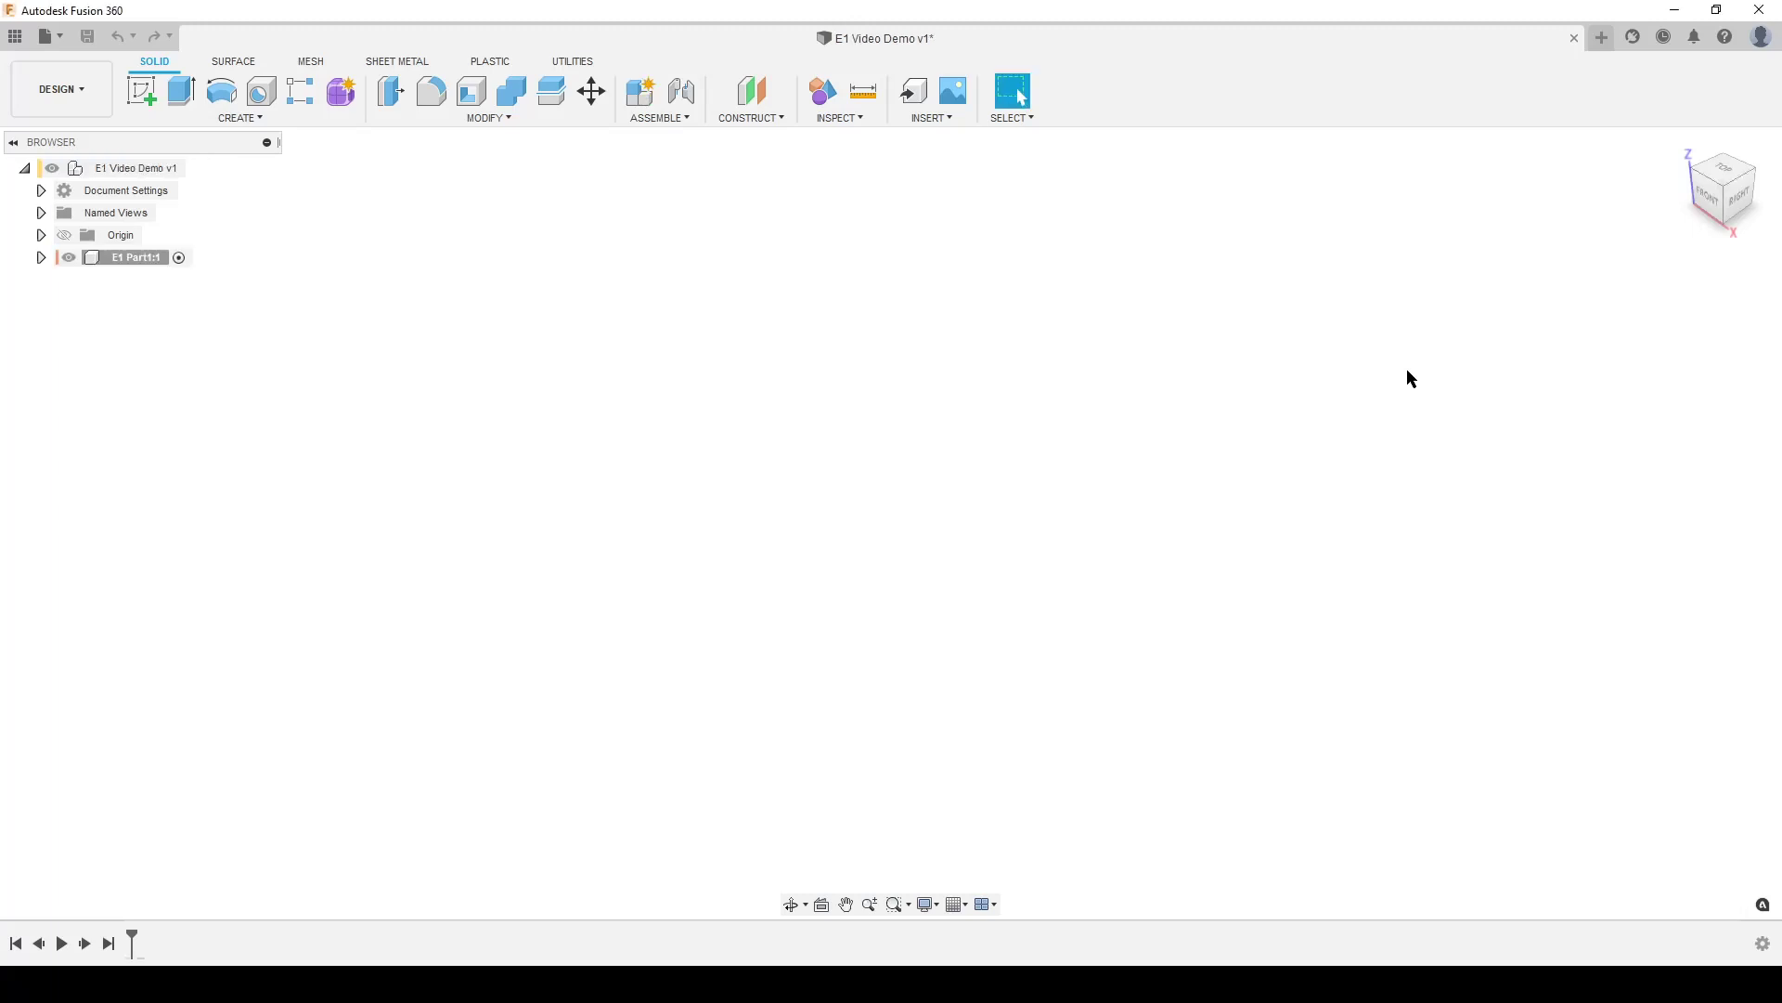
left_click(41, 258)
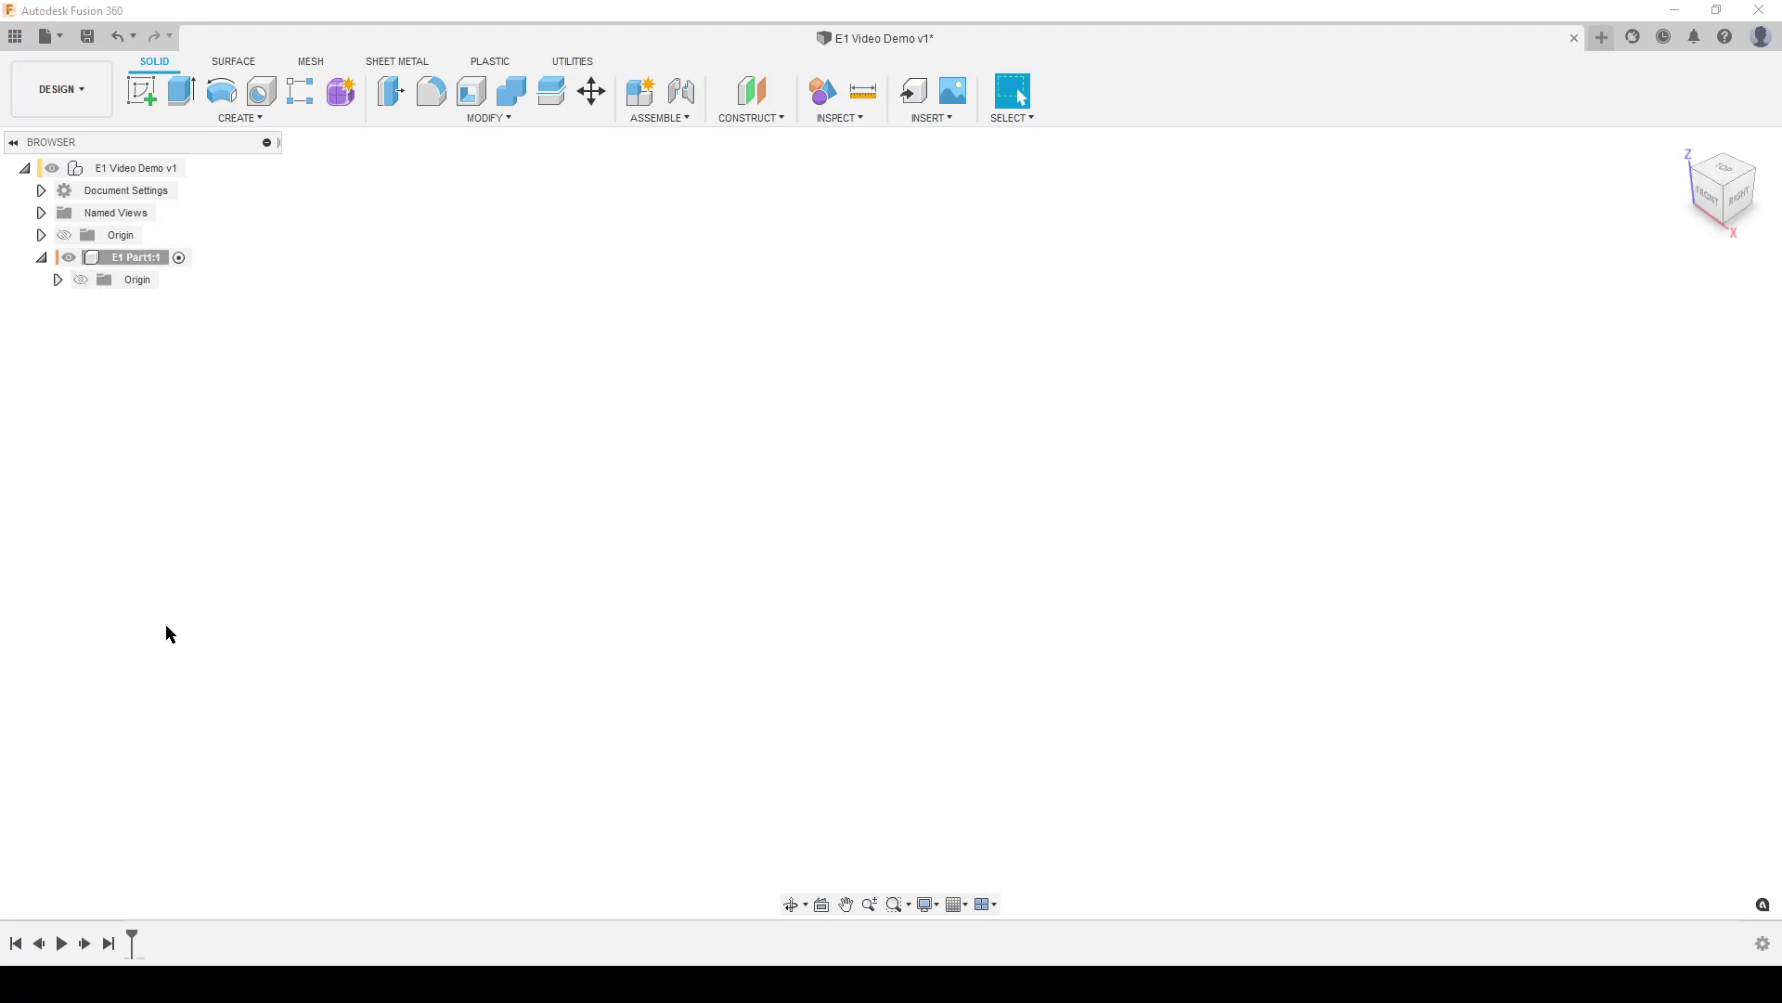
left_click(123, 259)
left_click(758, 914)
Step: Start a sketch on the front origin plane, with Fusion on the right and the drawing on the left
left_click(141, 90)
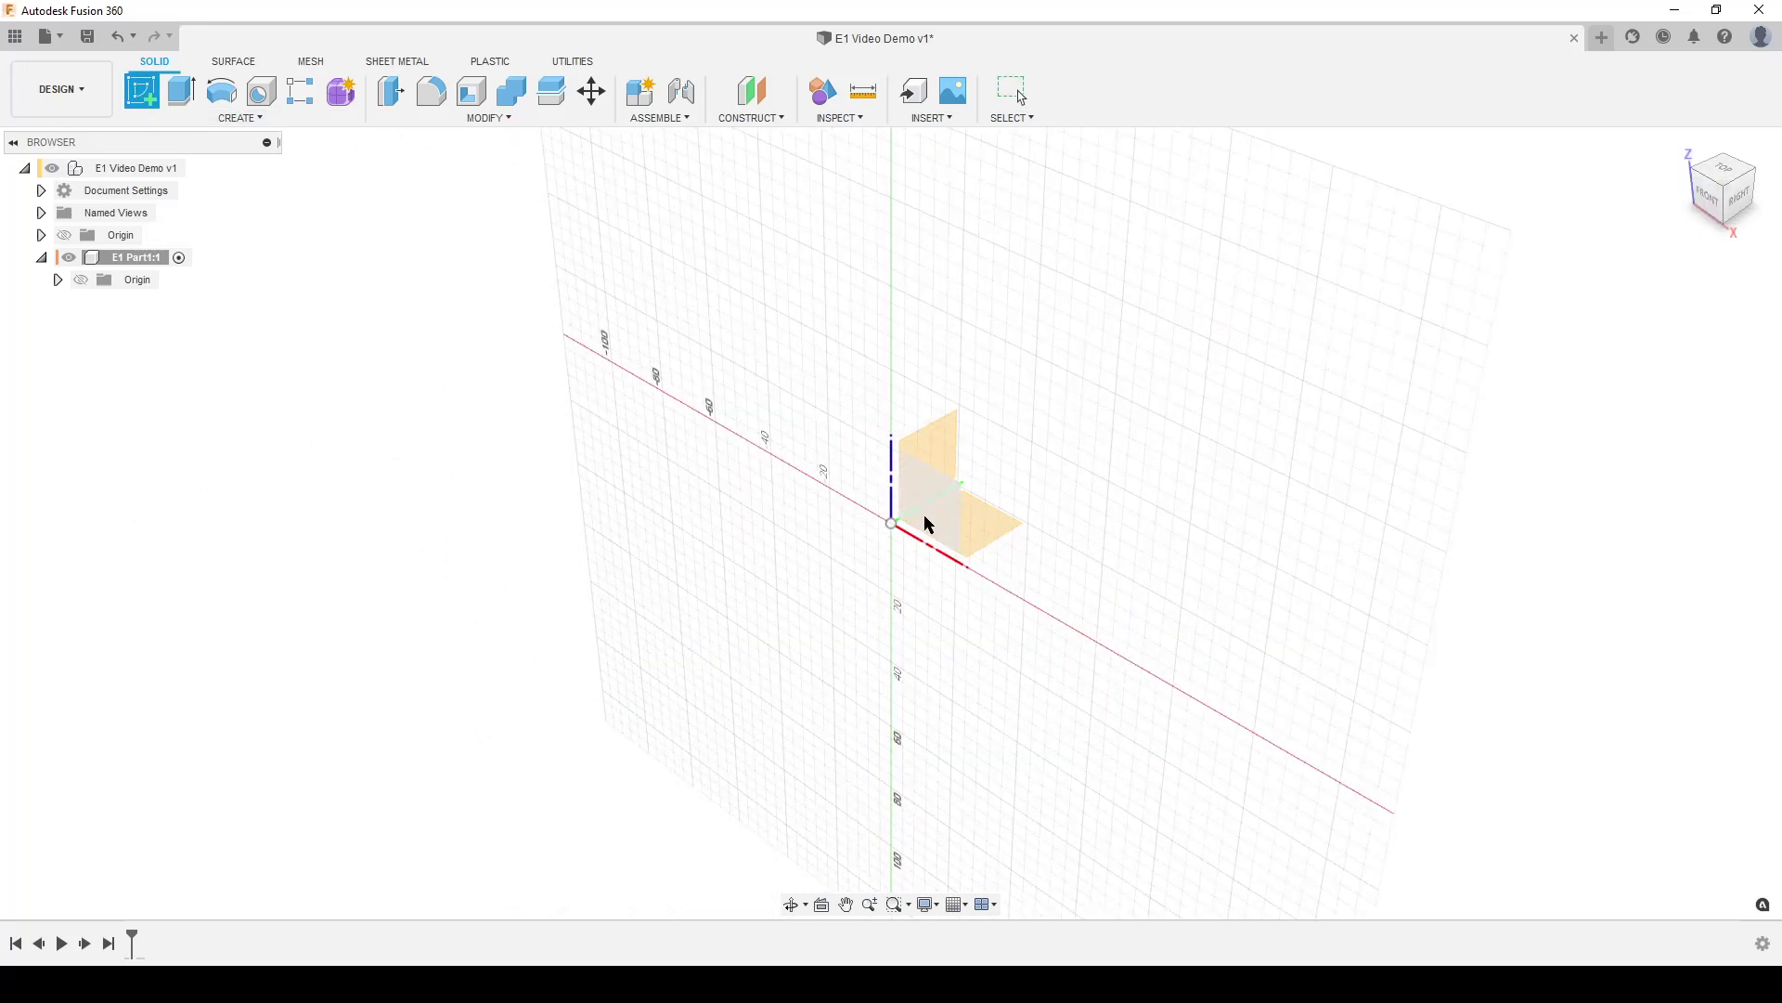
left_click(943, 531)
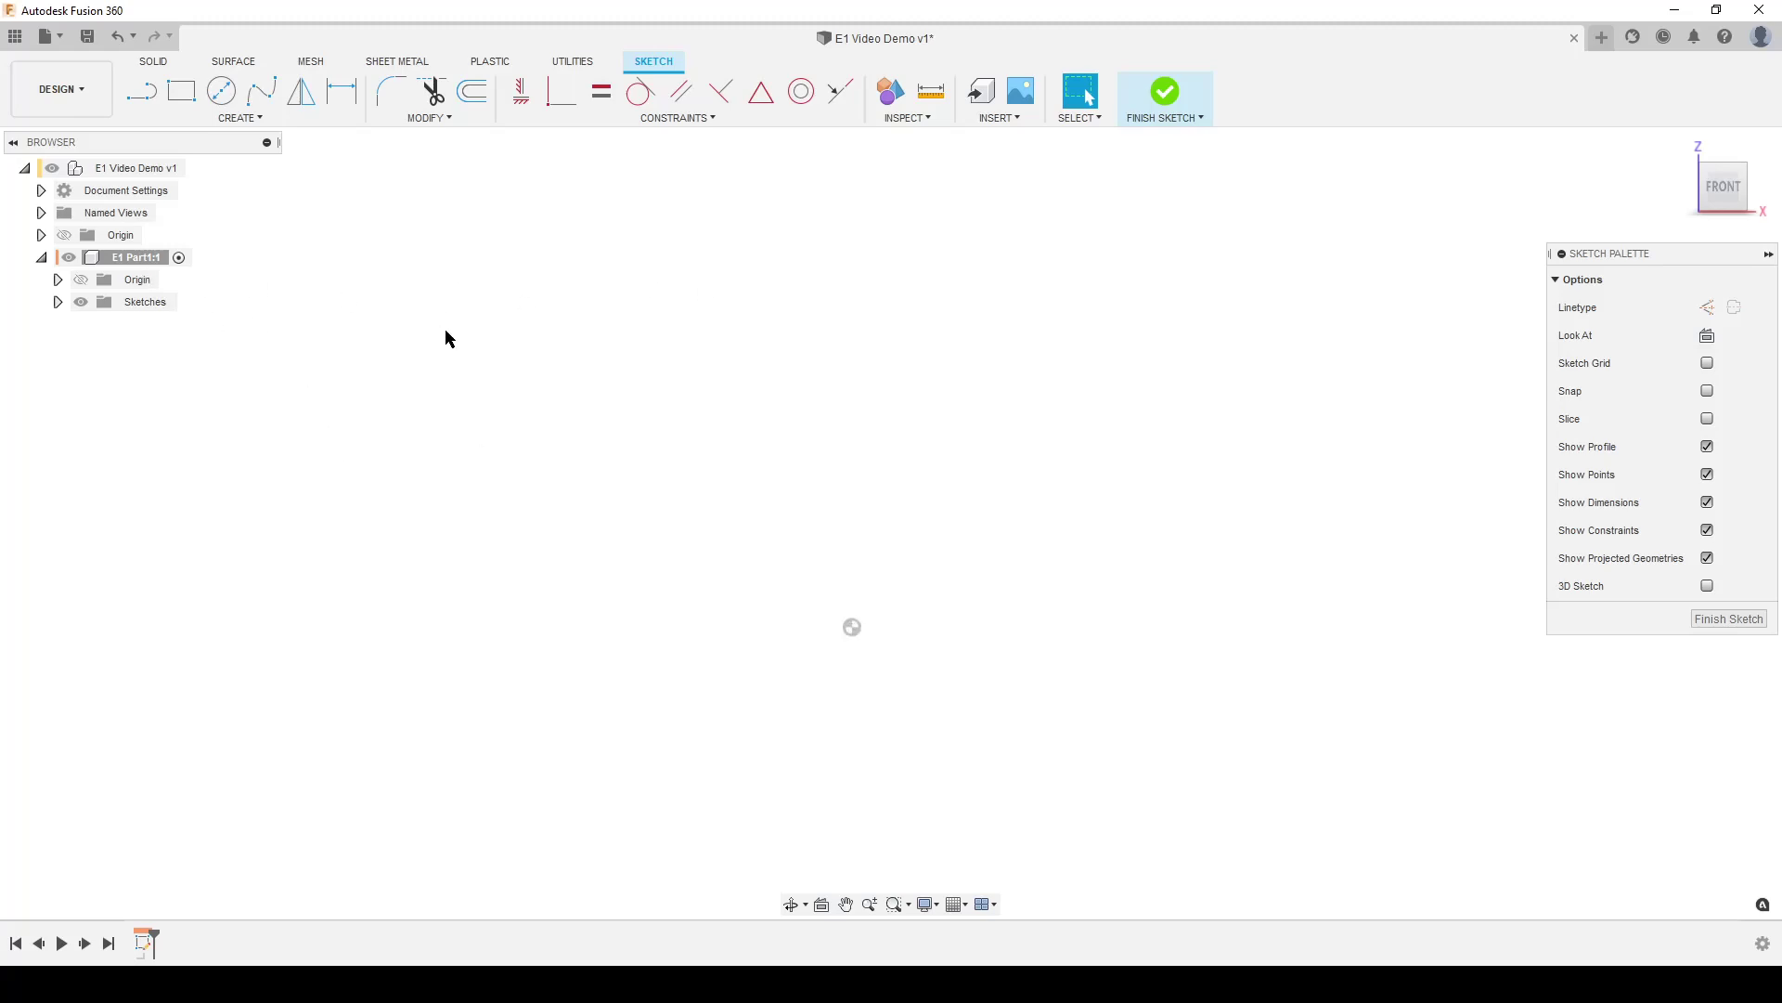
mouse_move(627, 11)
left_mouse_down()
mouse_move(1300, 297)
mouse_move(1777, 371)
left_mouse_up()
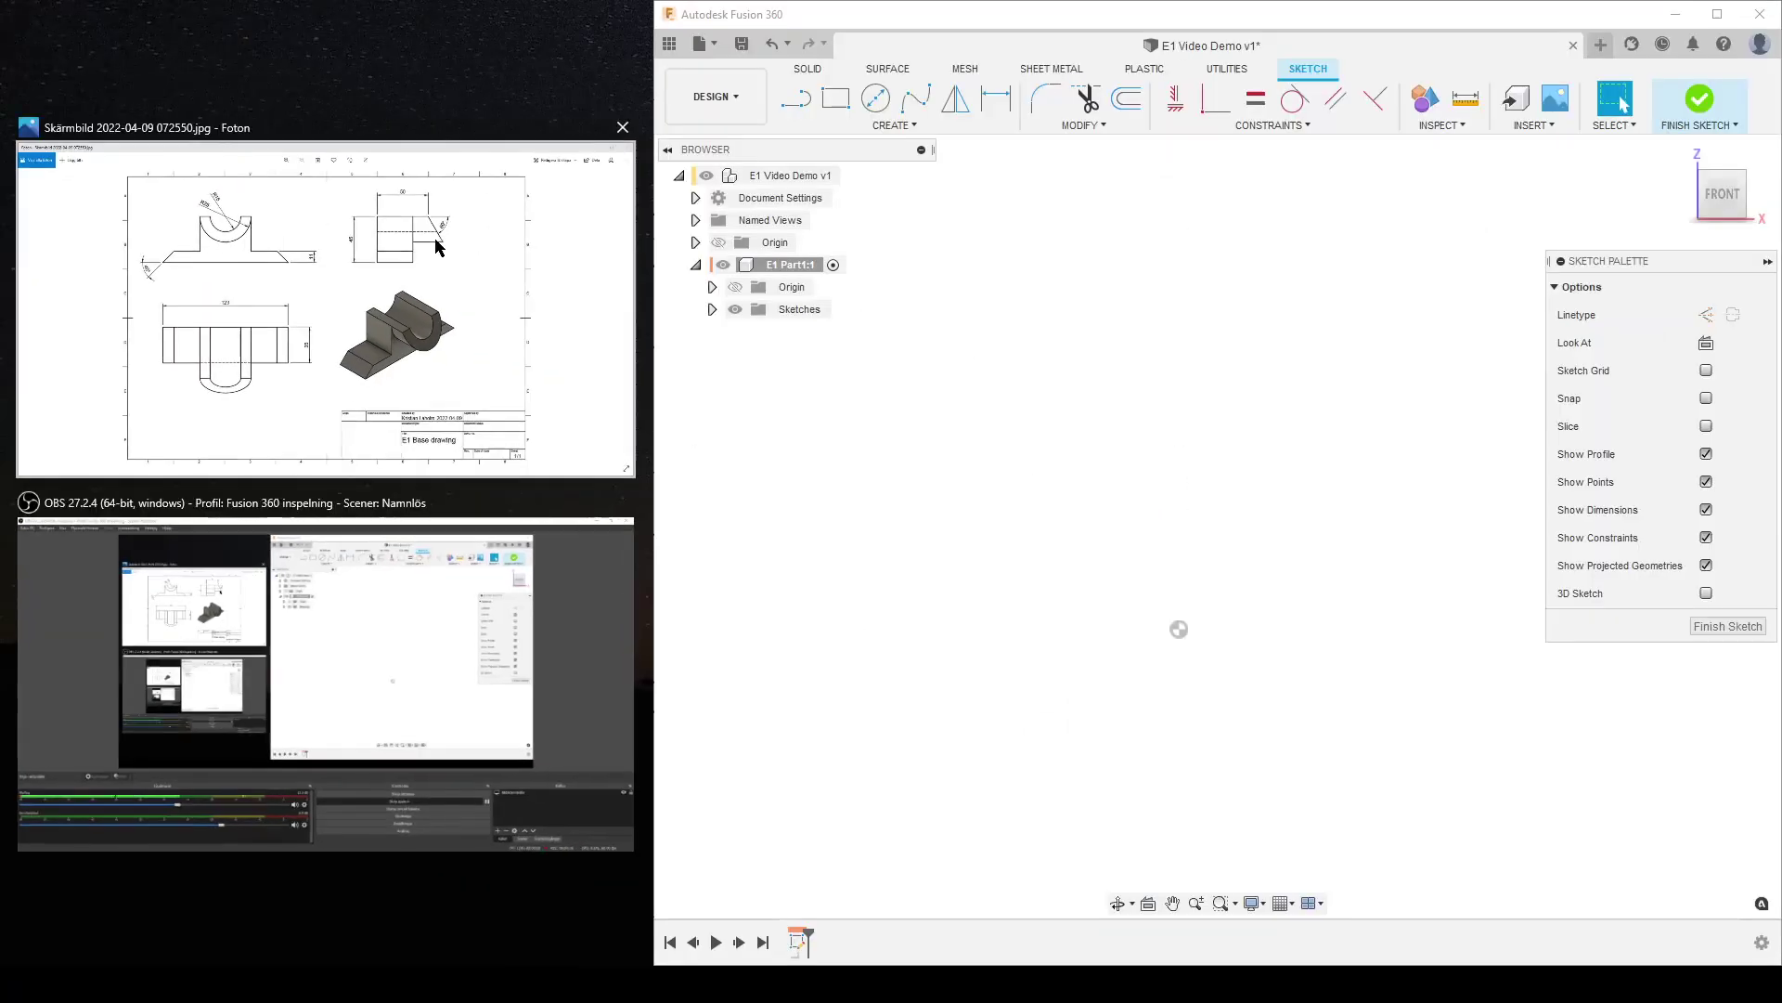
left_click(112, 457)
scroll(185, 503, "up", 3)
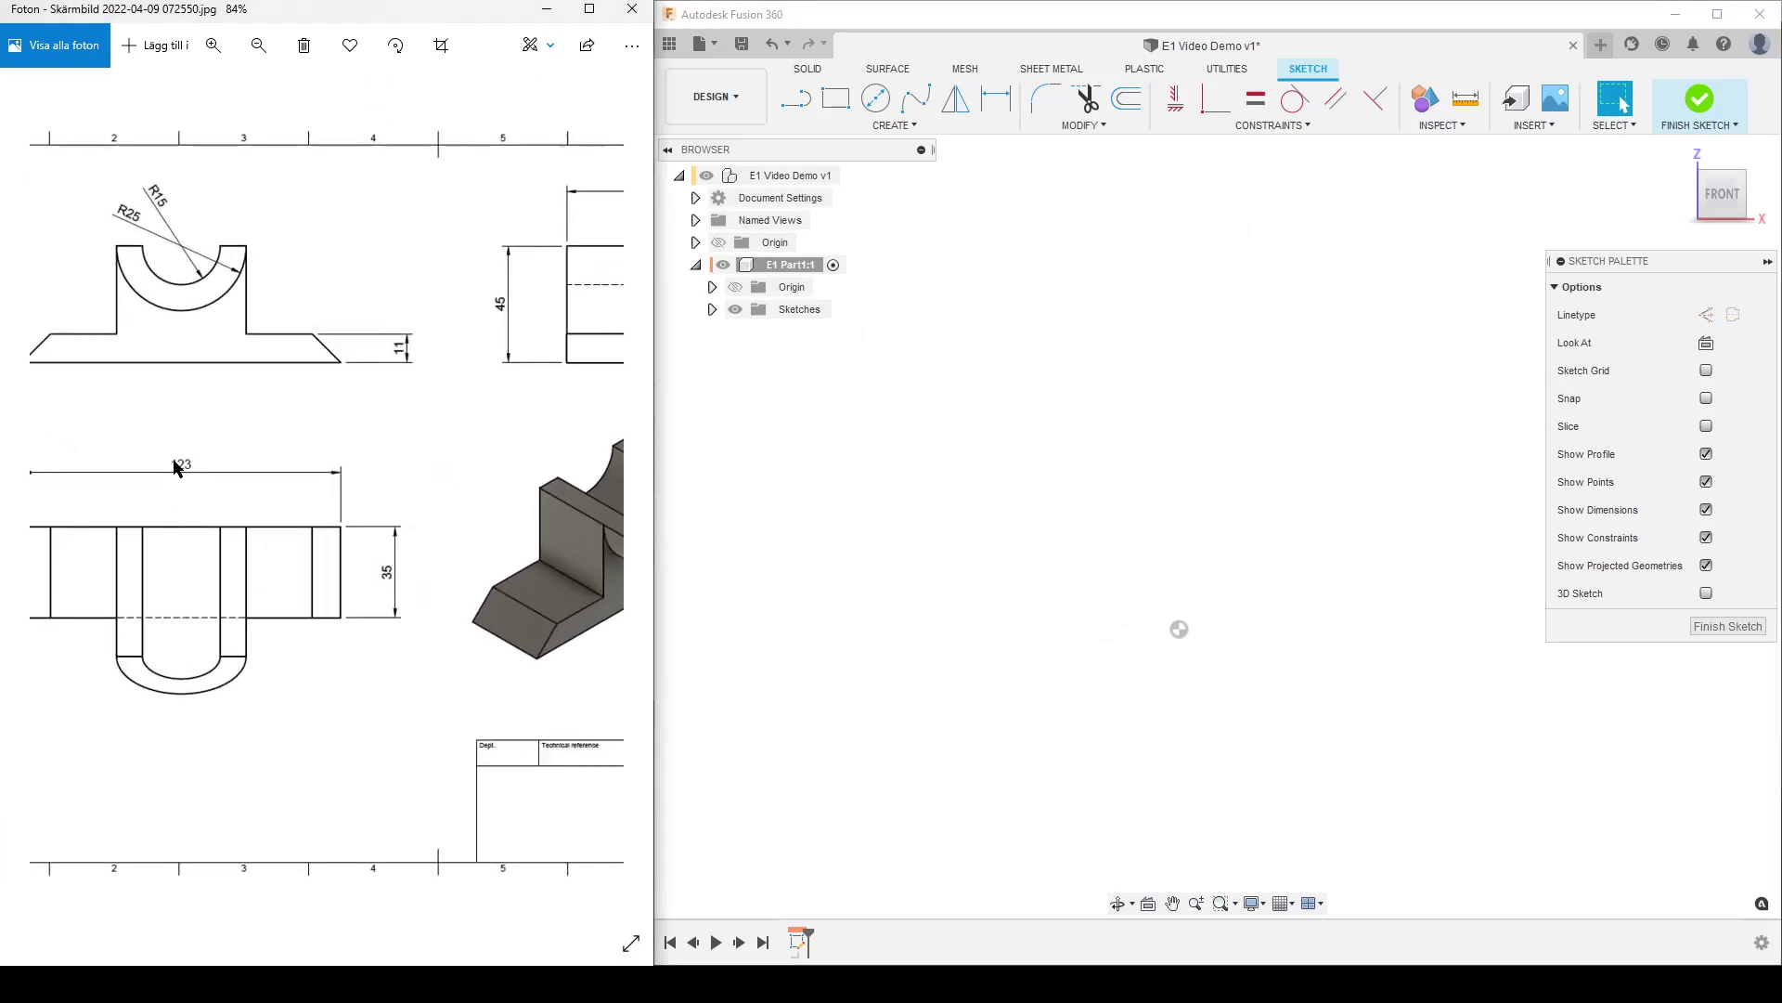
left_click_drag(283, 469, 402, 470)
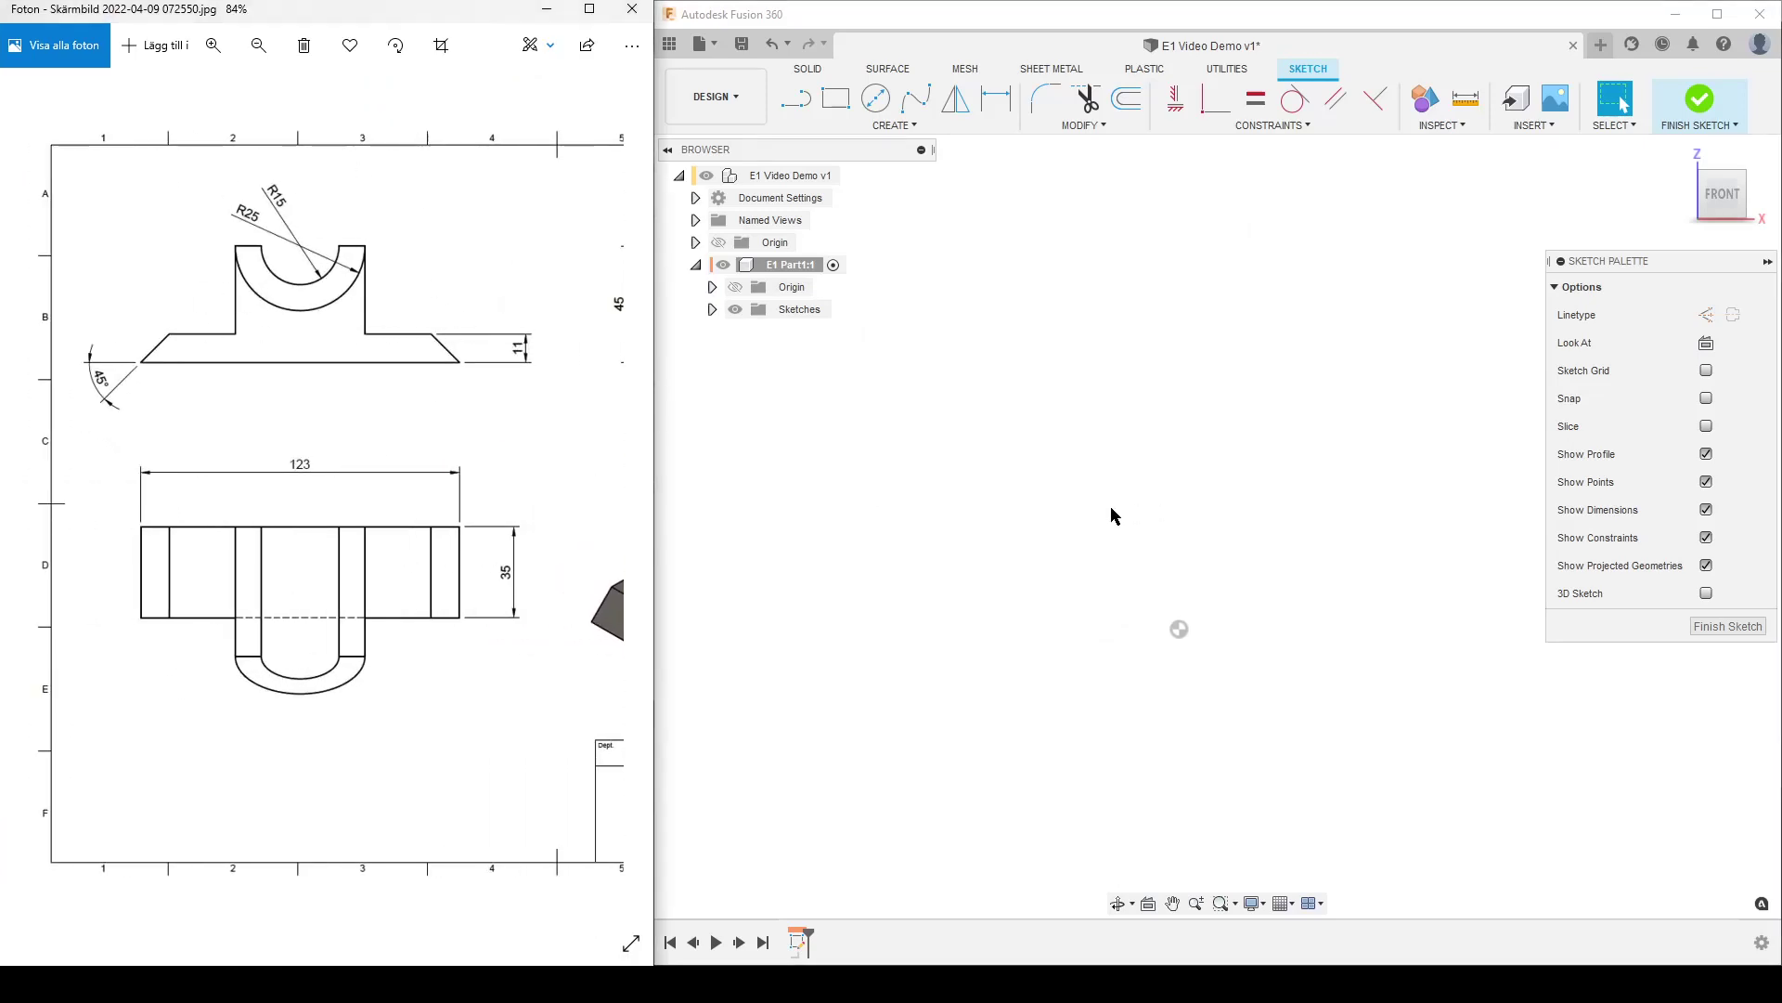
left_click(1079, 504)
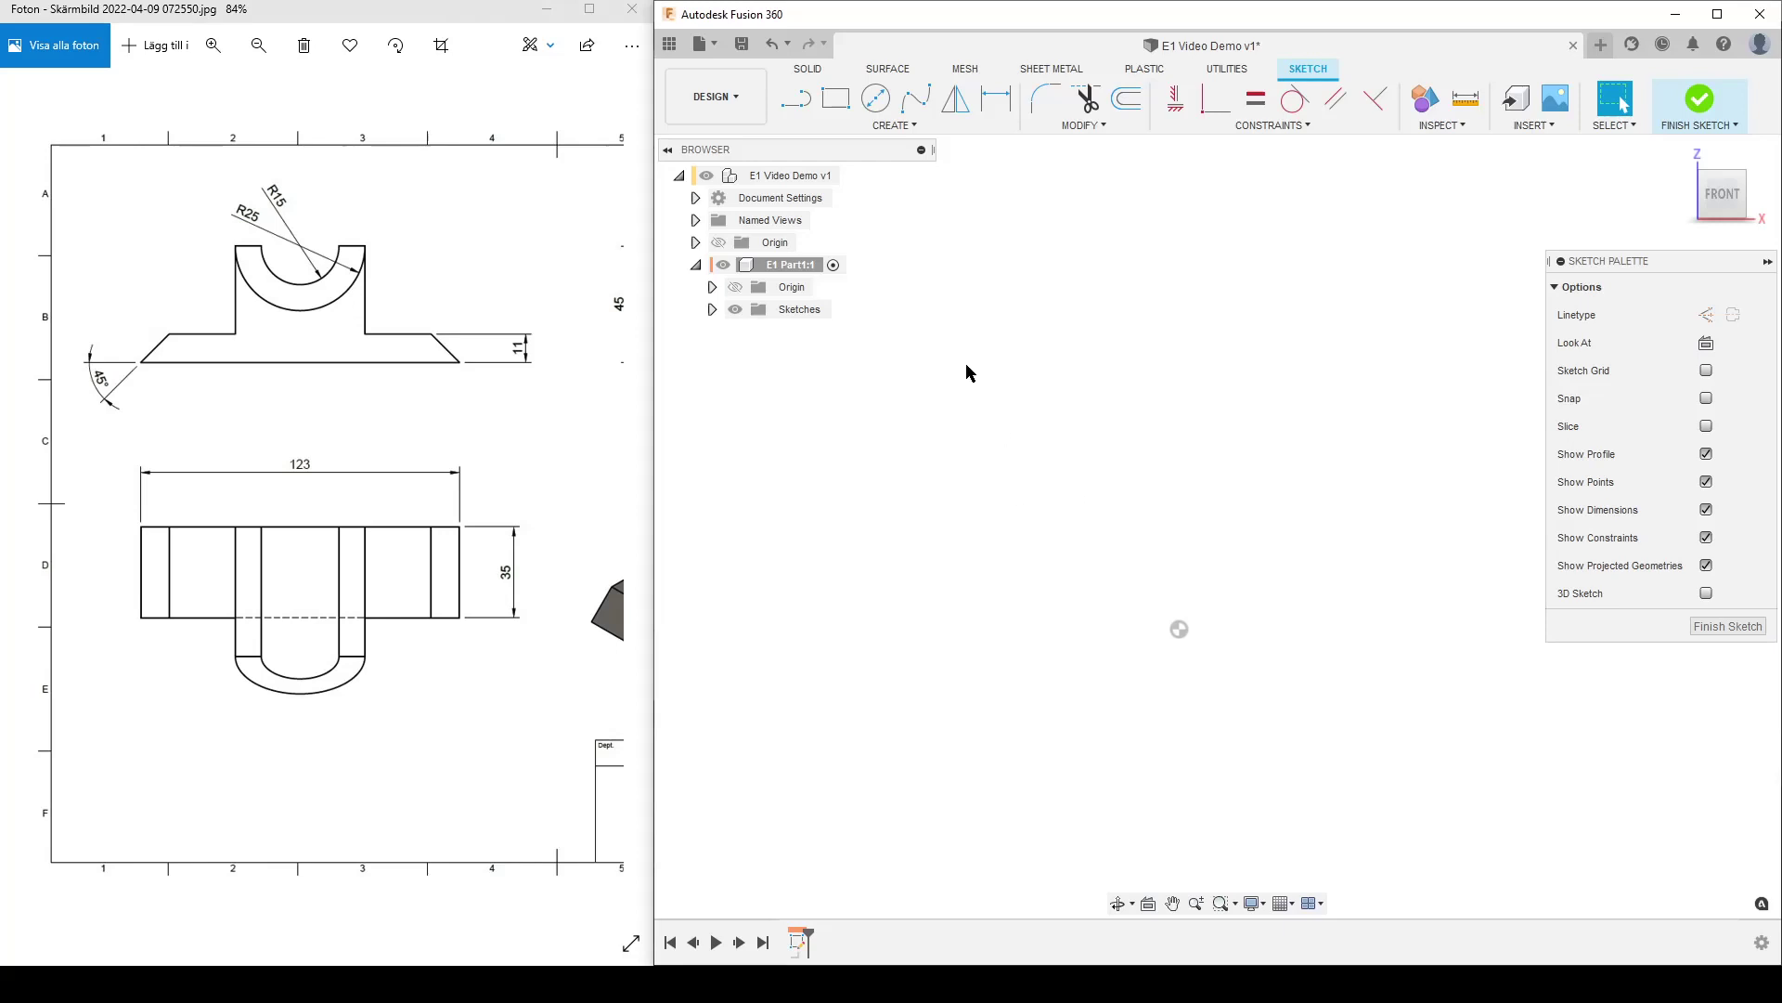
Step: Draw a long horizontal base line across the sketch
left_click(802, 97)
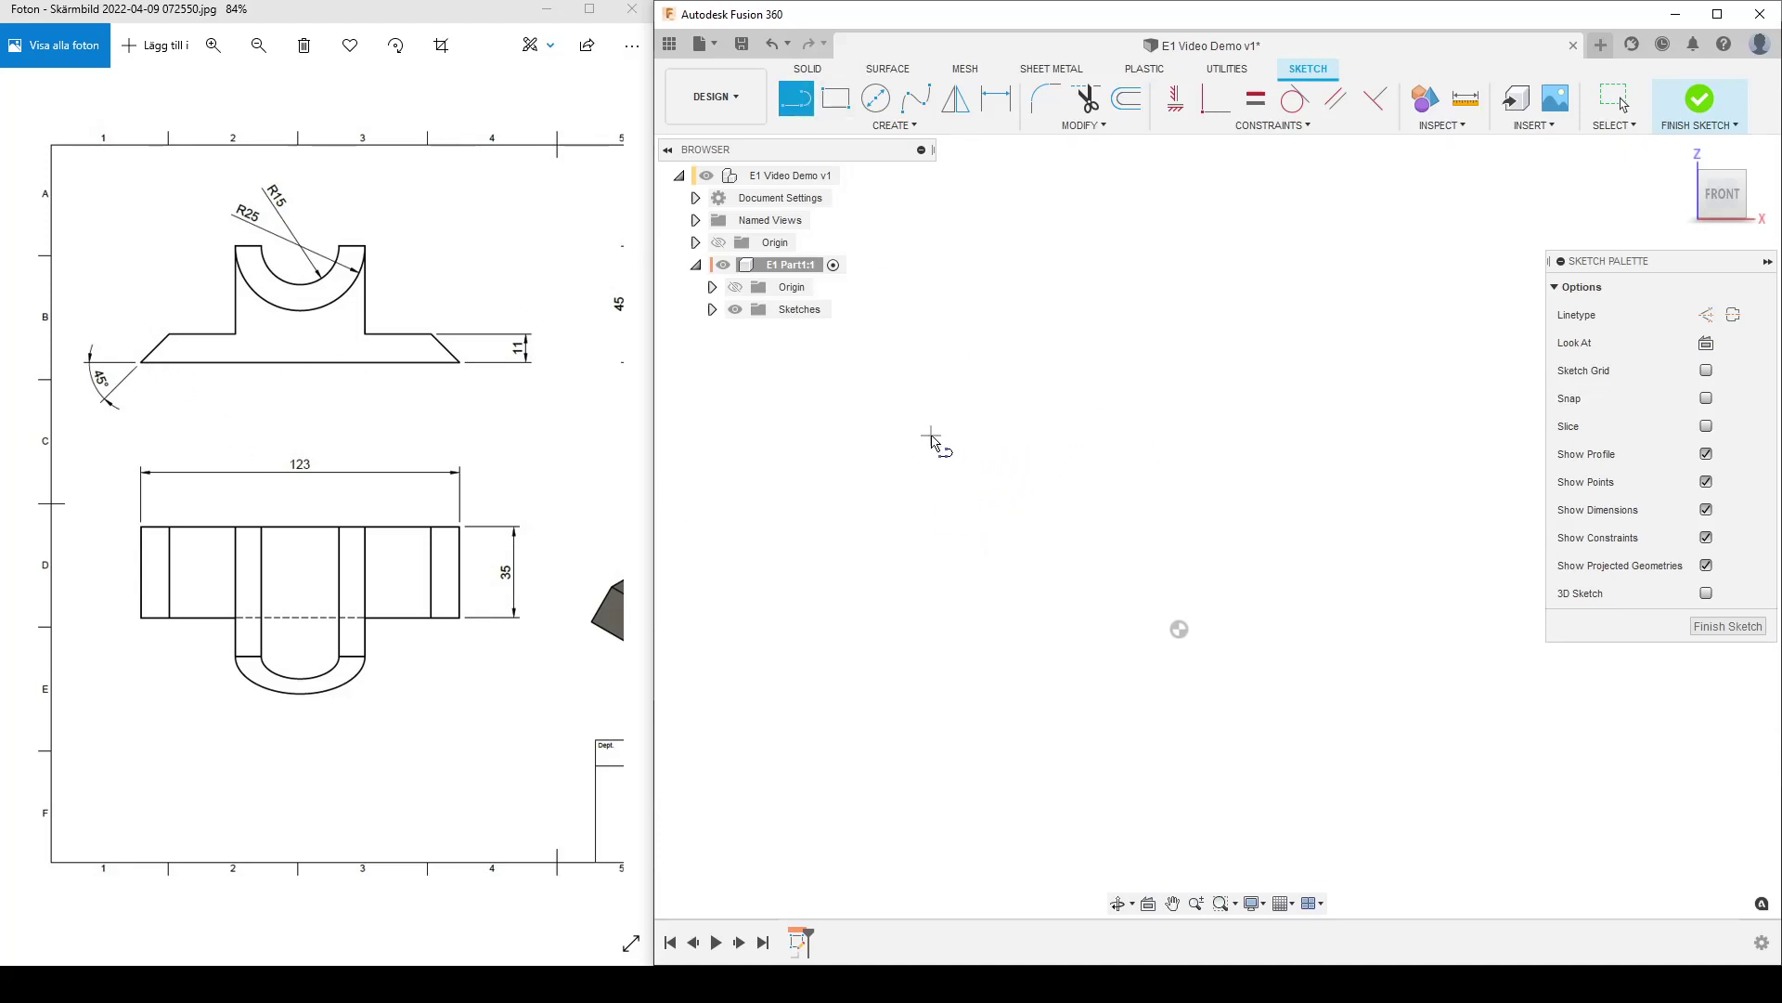
left_click(991, 452)
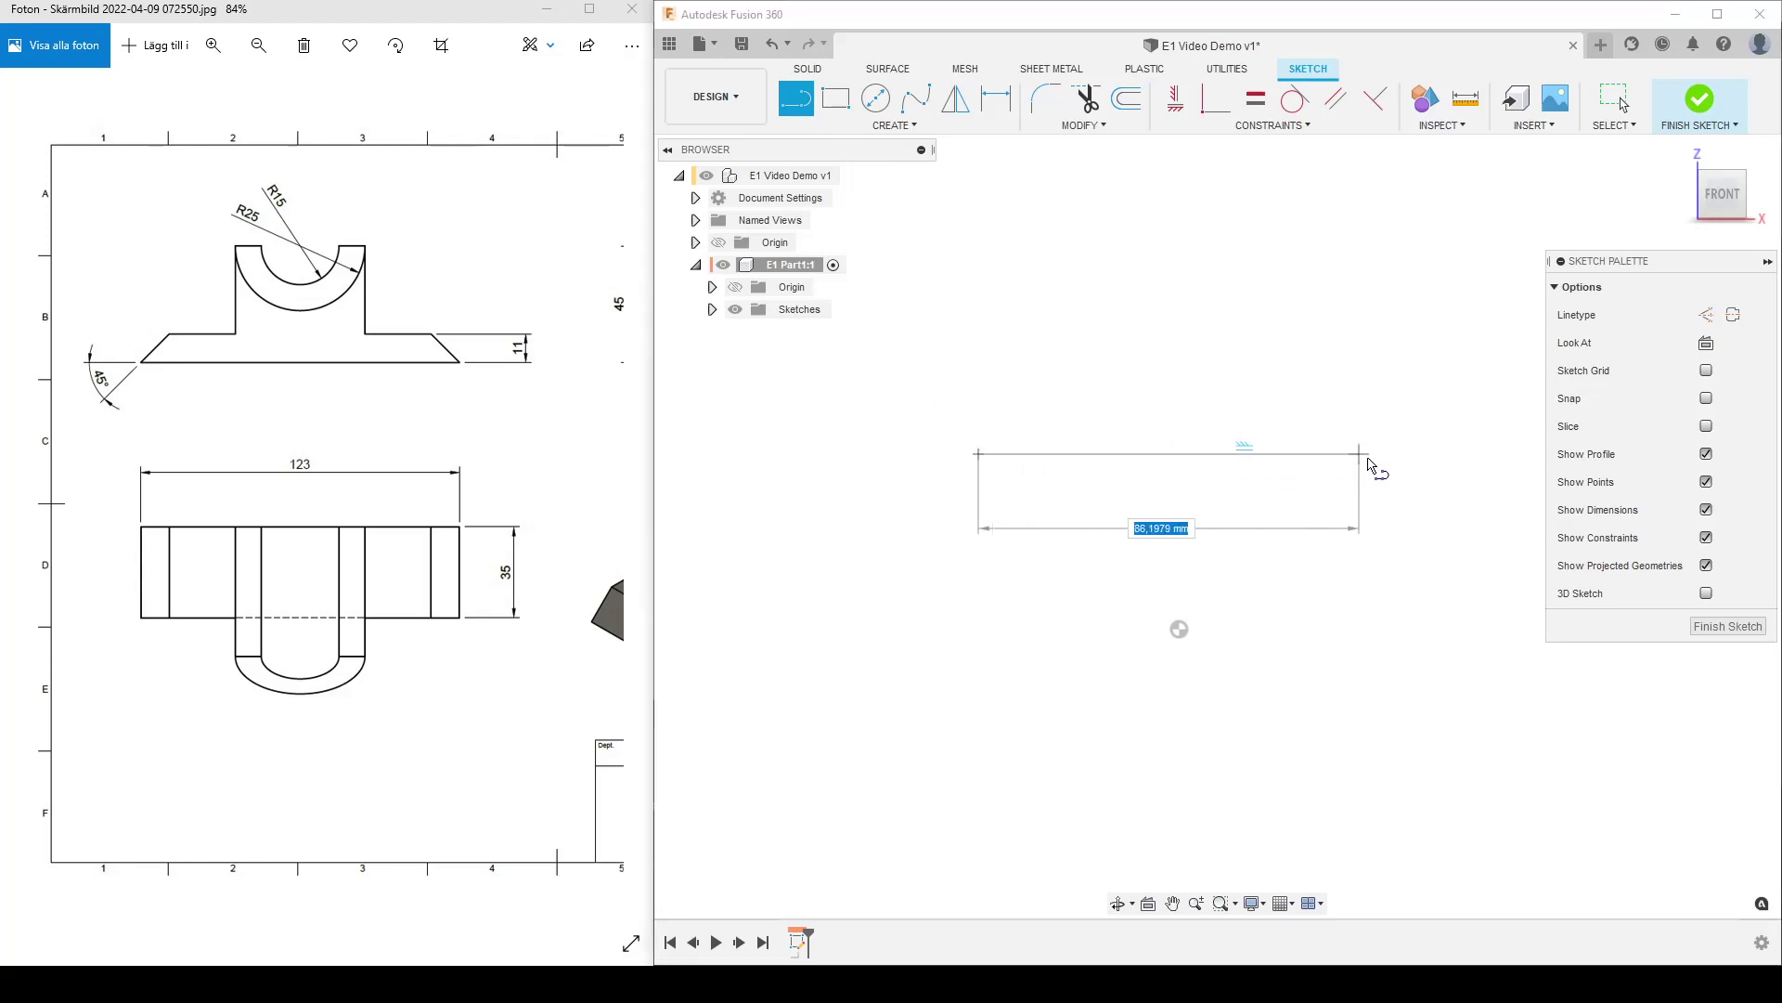
left_click(1406, 454)
key("Escape")
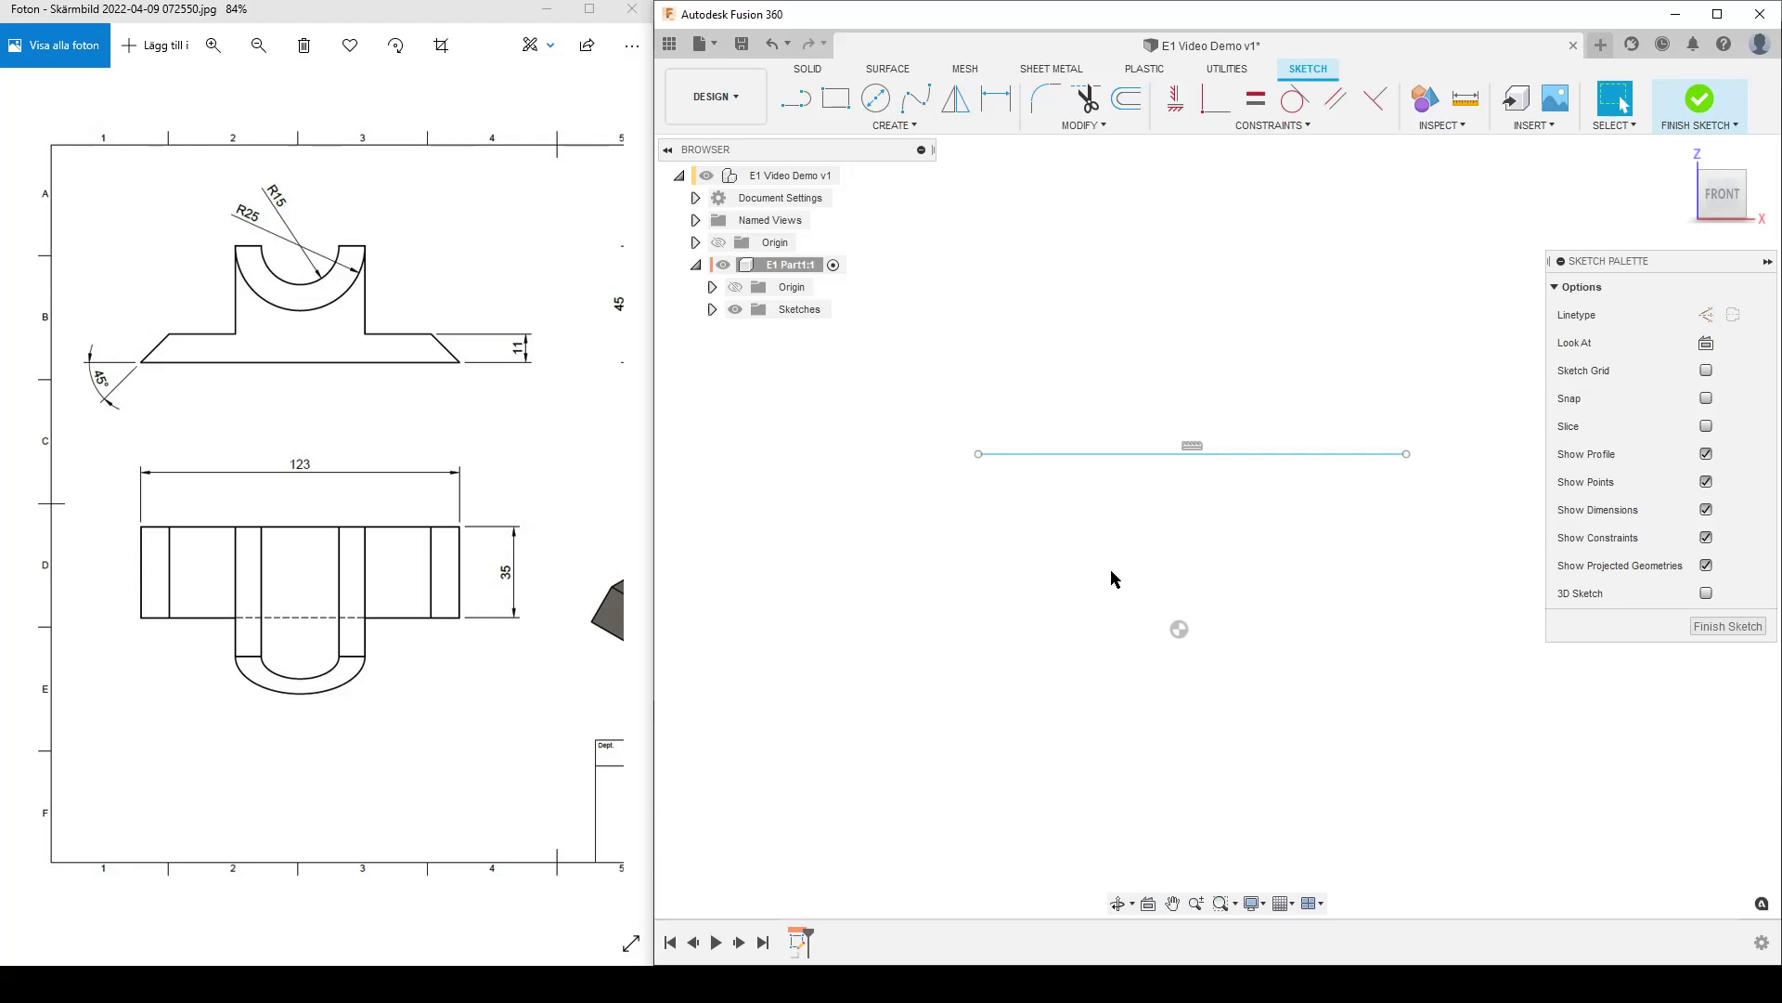
Step: Draw a vertical line rising from the base line's midpoint
key("l")
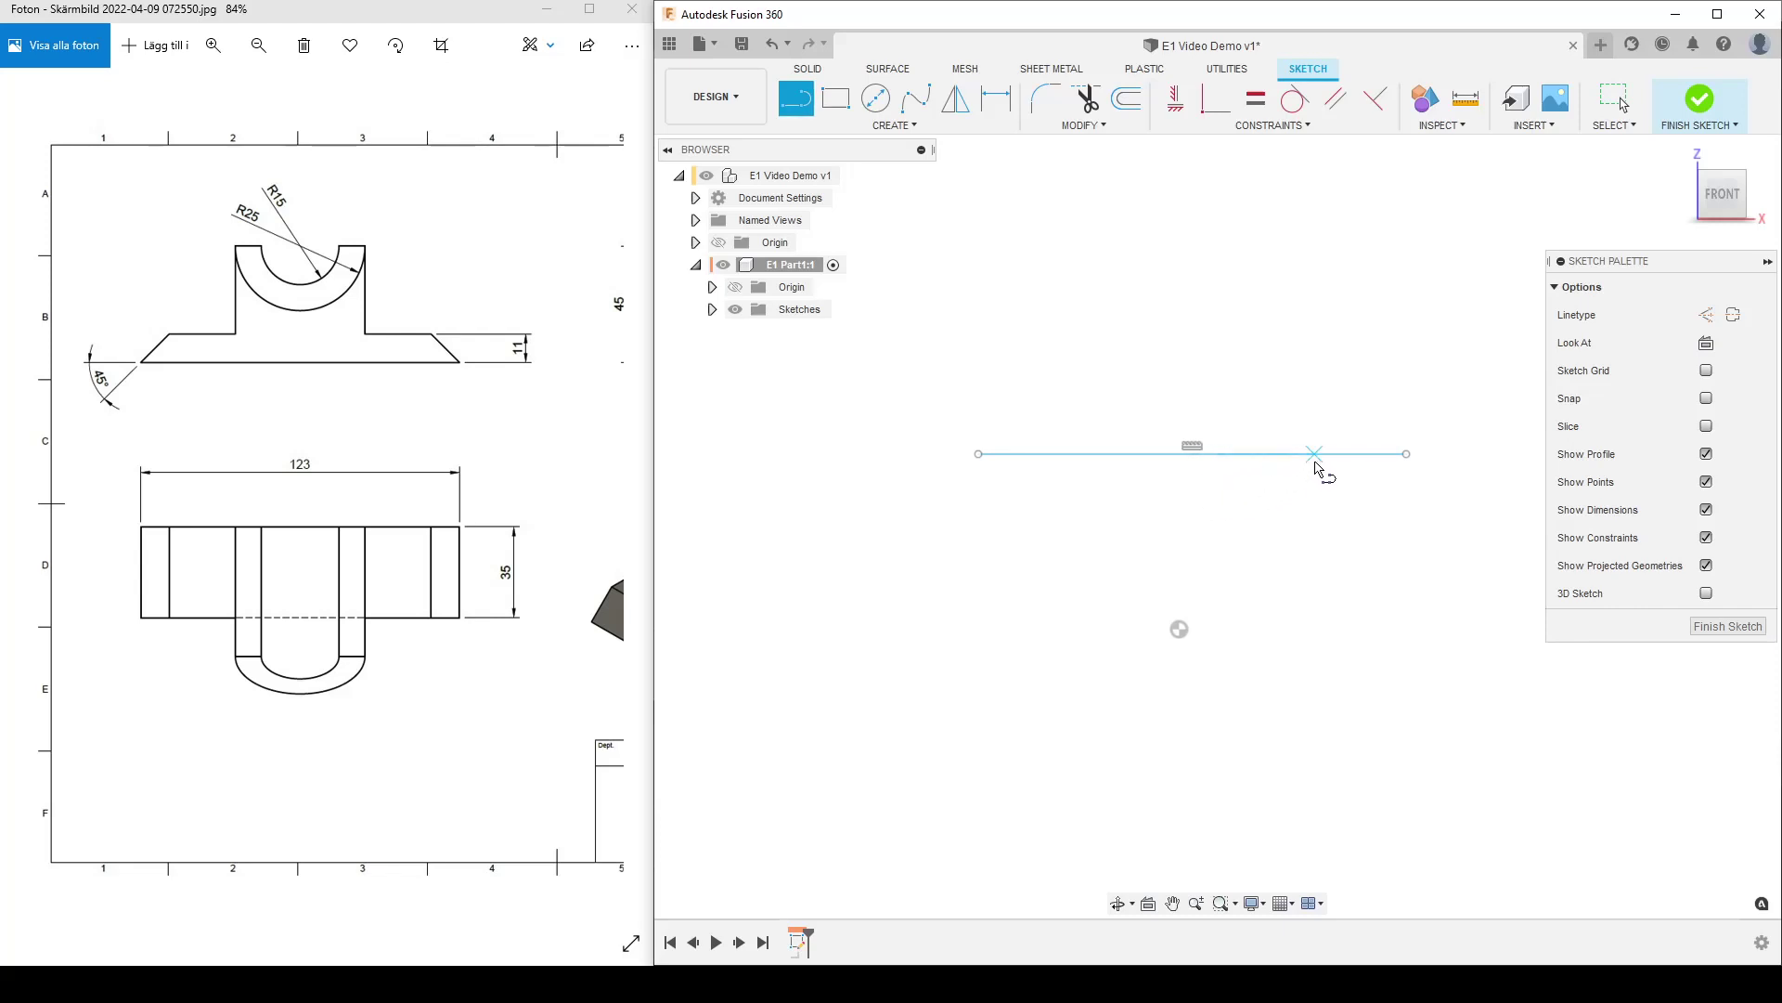
left_click(1189, 454)
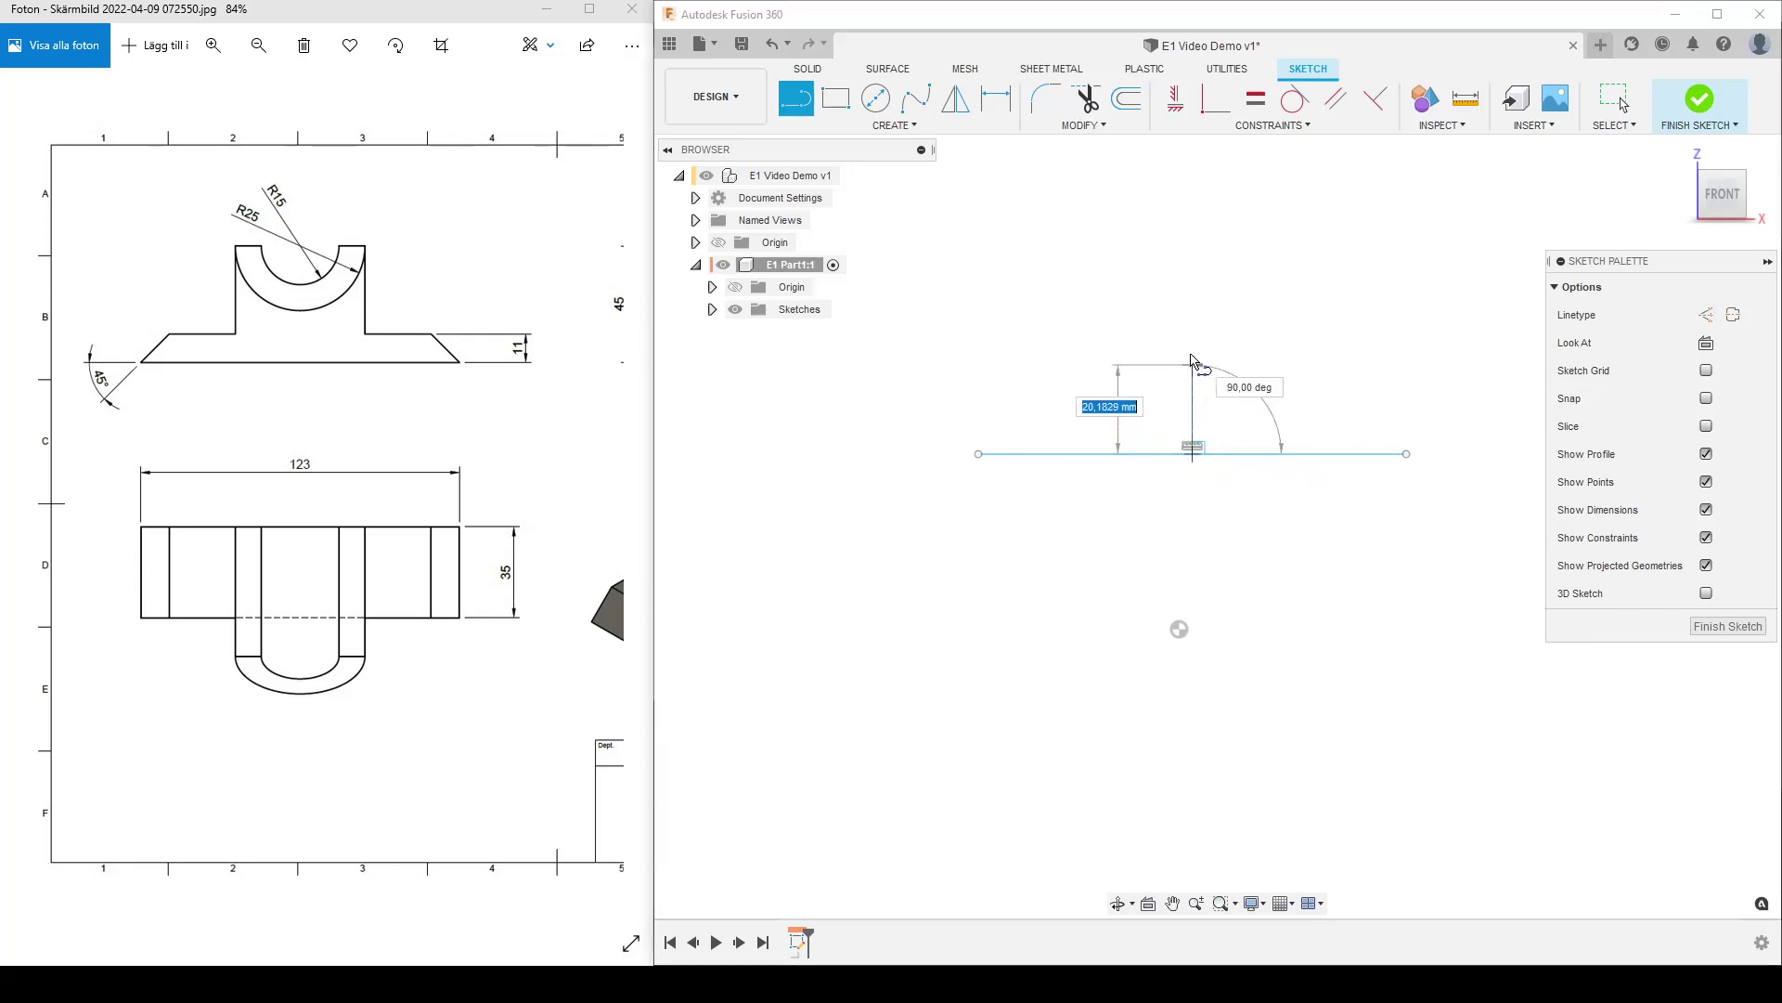
left_click(1192, 289)
key("Escape")
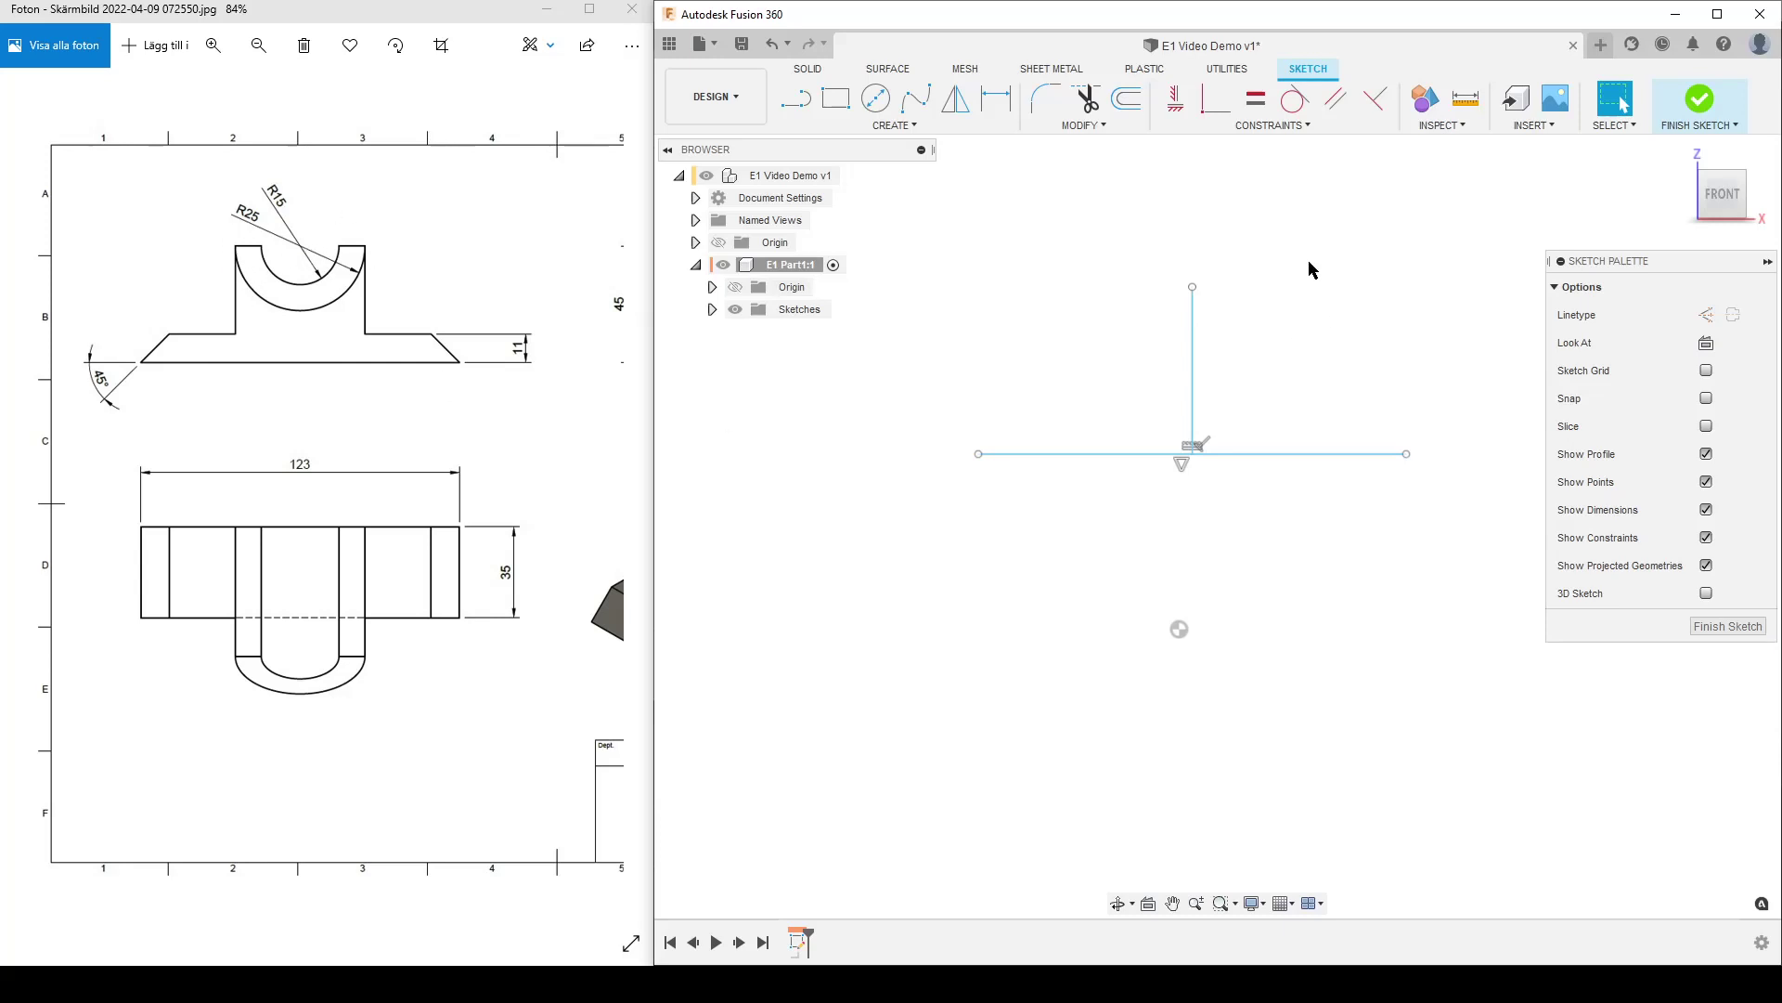
Step: Draw a small and a larger circle, both centred on the vertical line's top endpoint
left_click(875, 99)
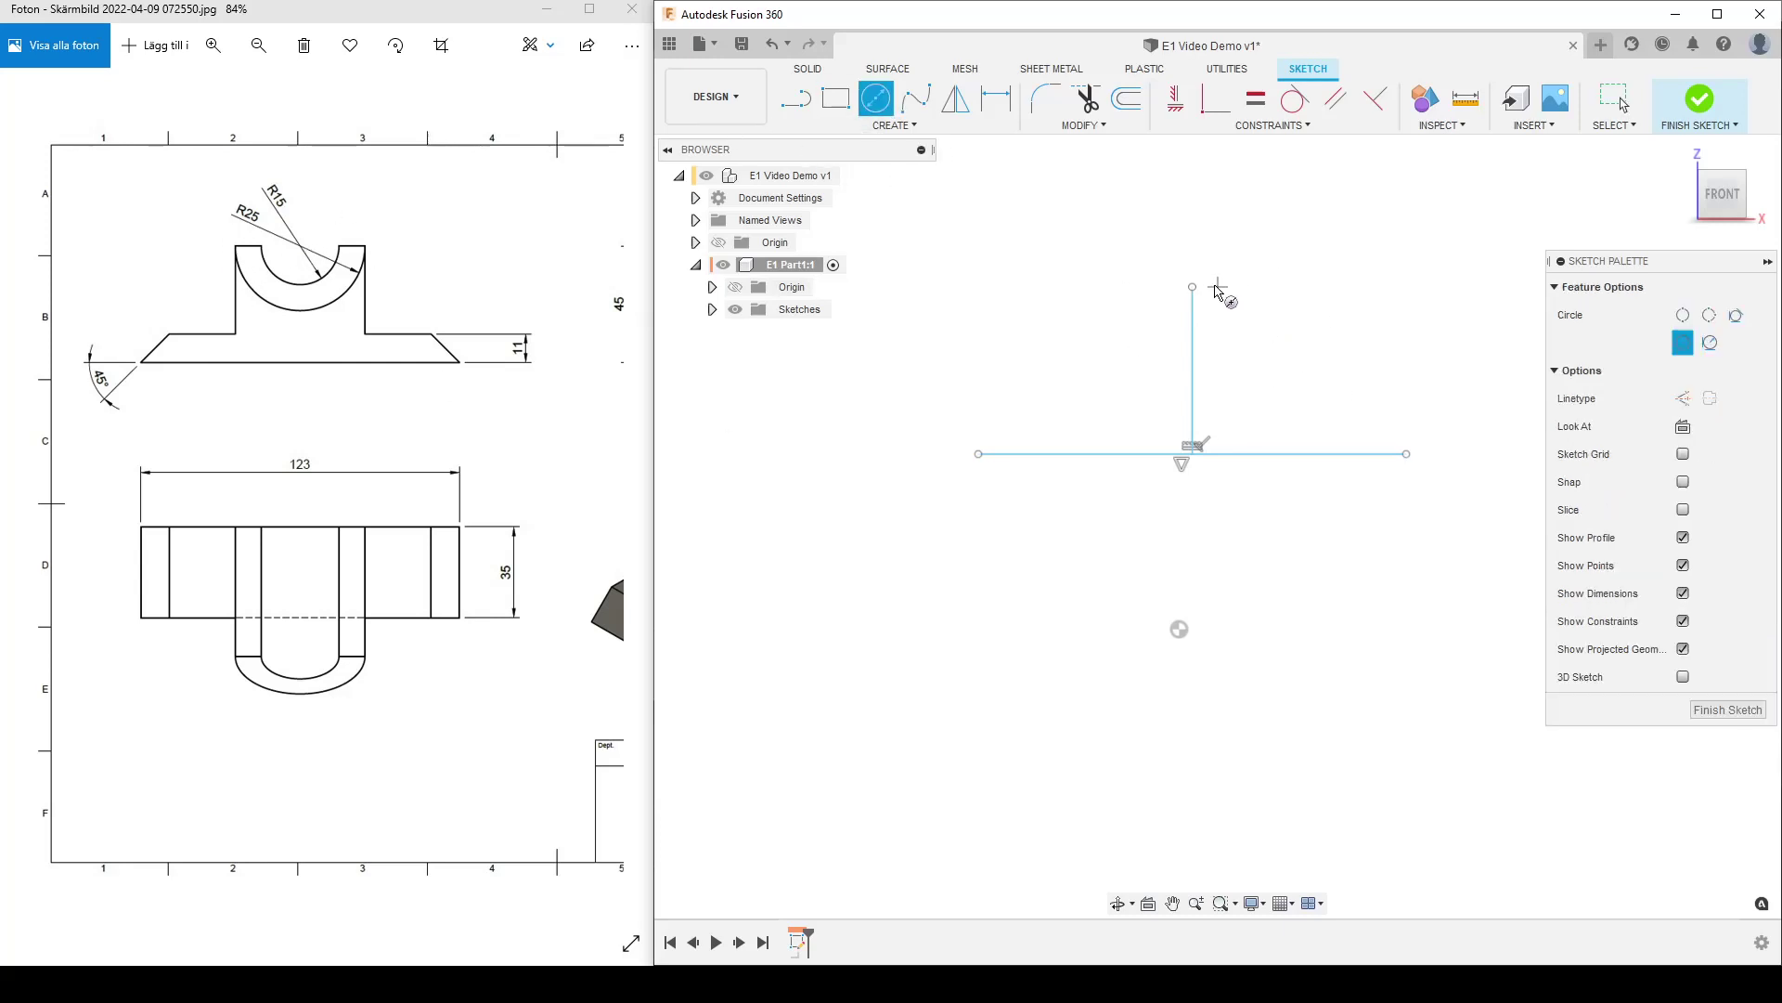
left_click(1192, 287)
left_click(1217, 324)
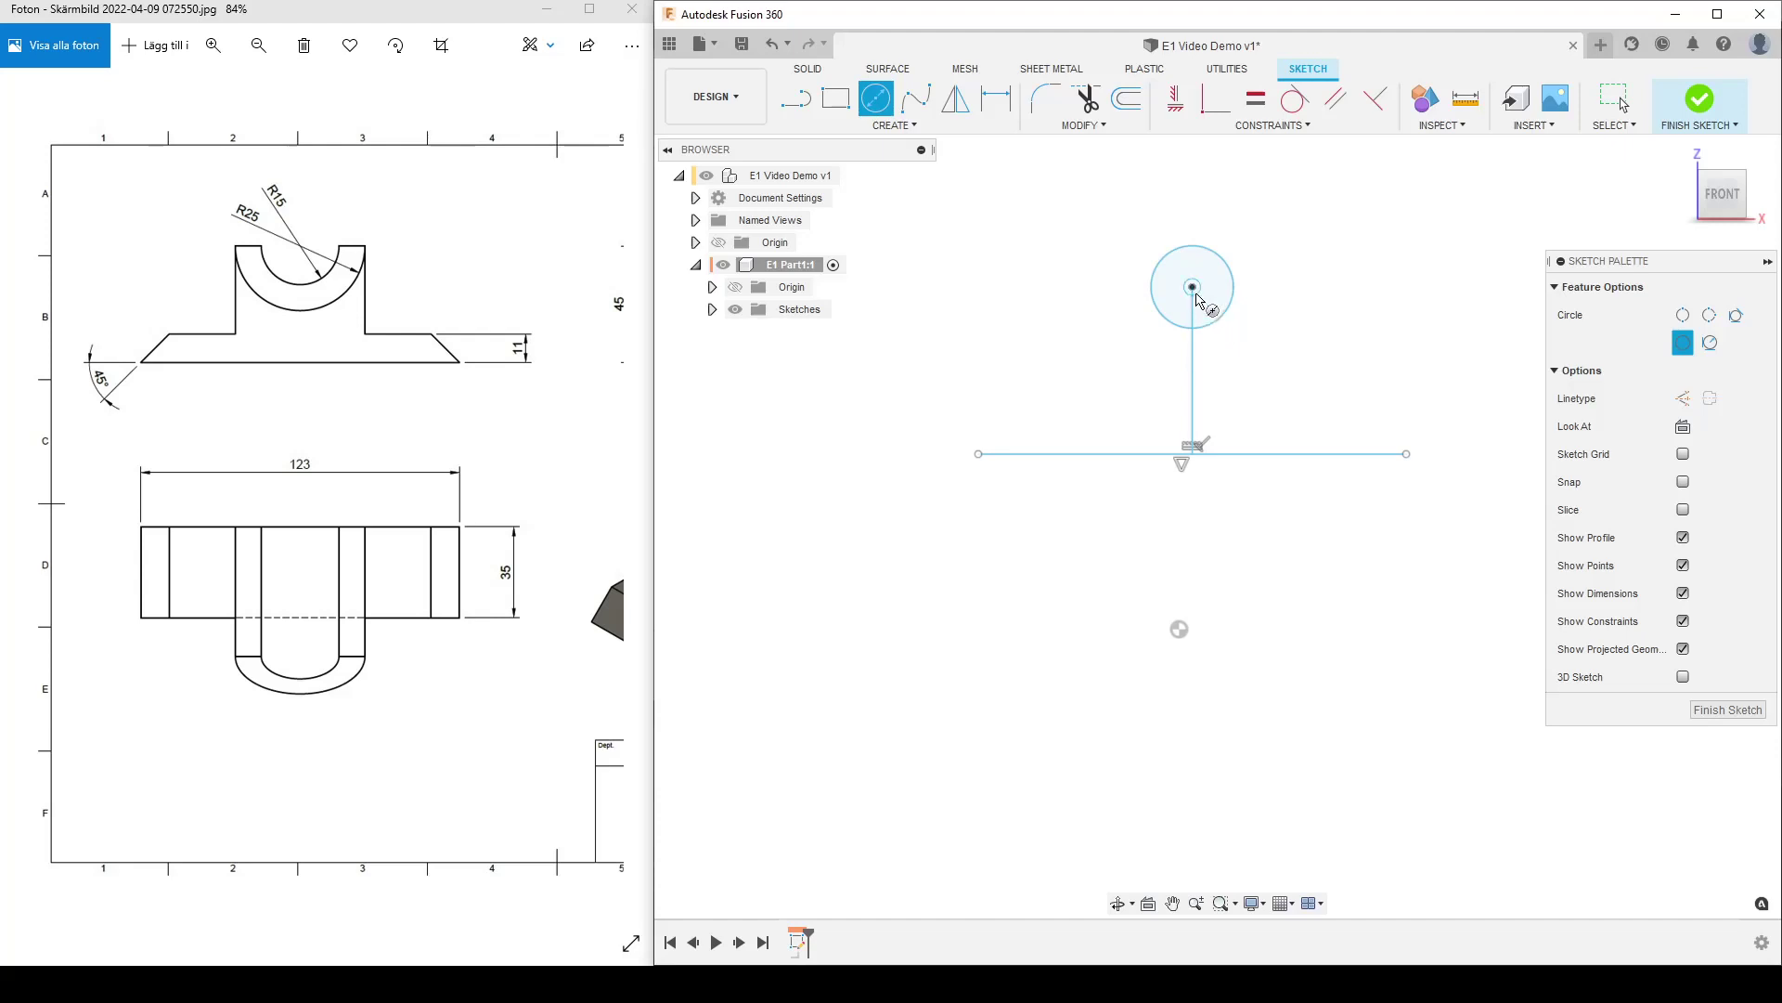
left_click(1192, 287)
left_click(1227, 370)
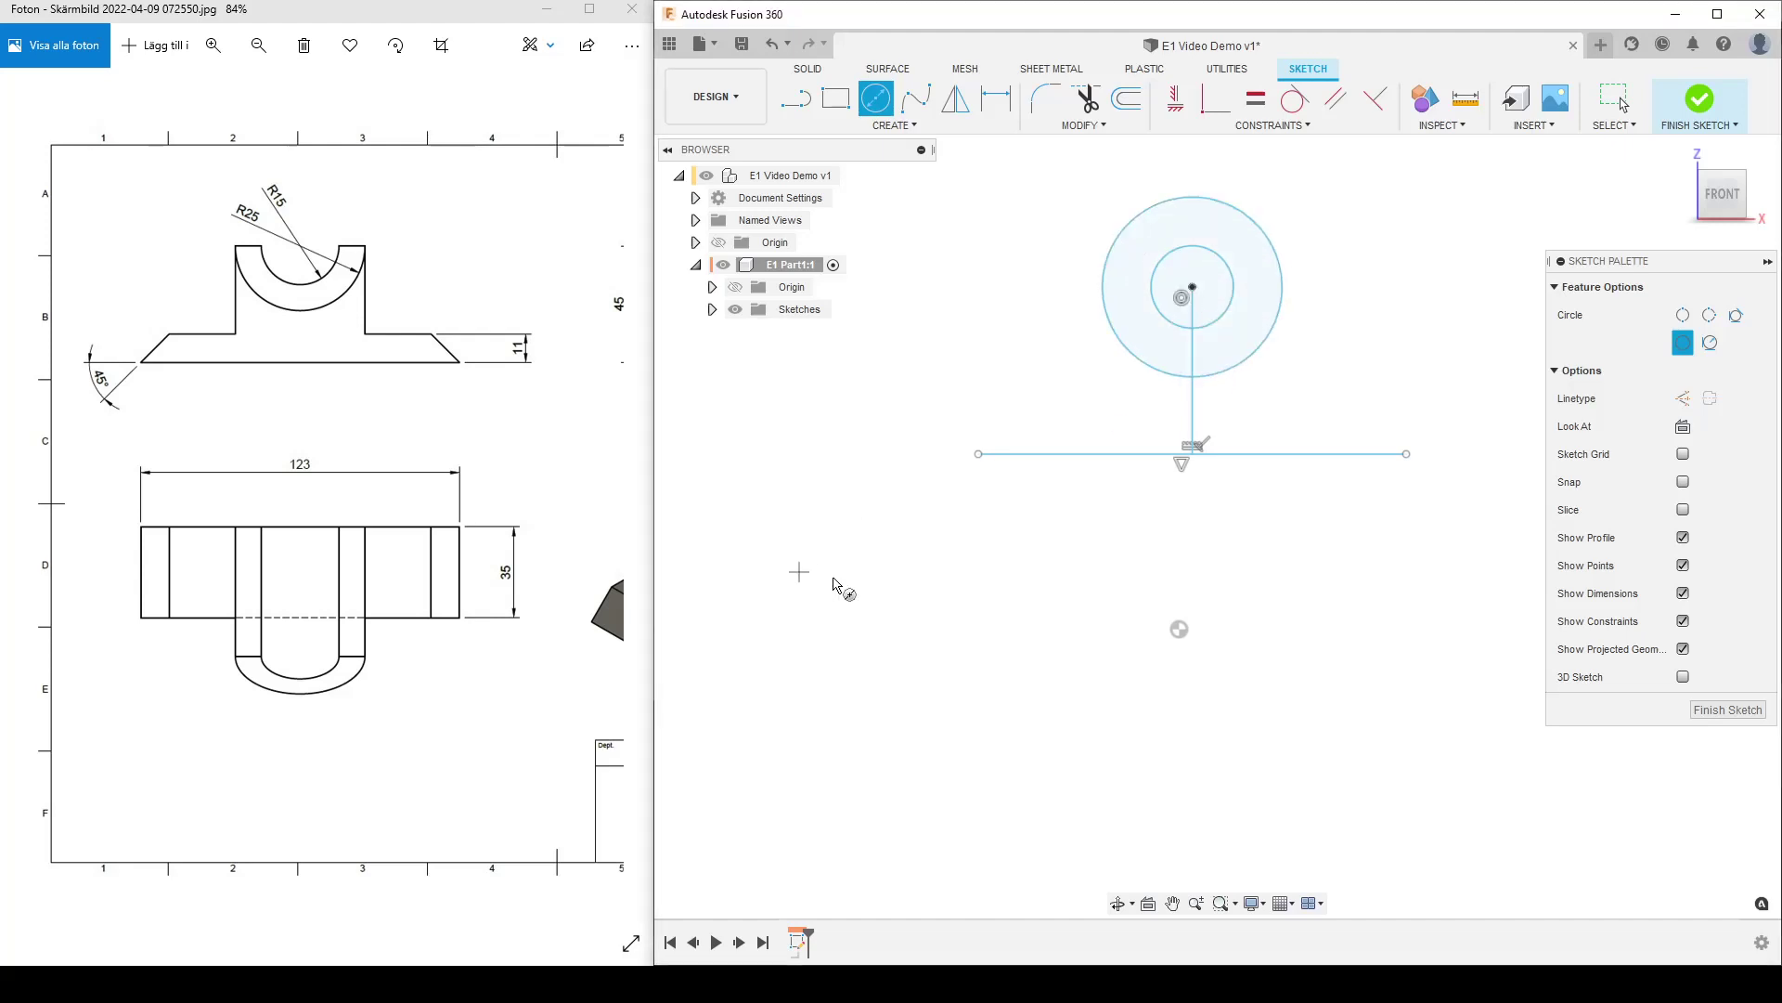
key("l")
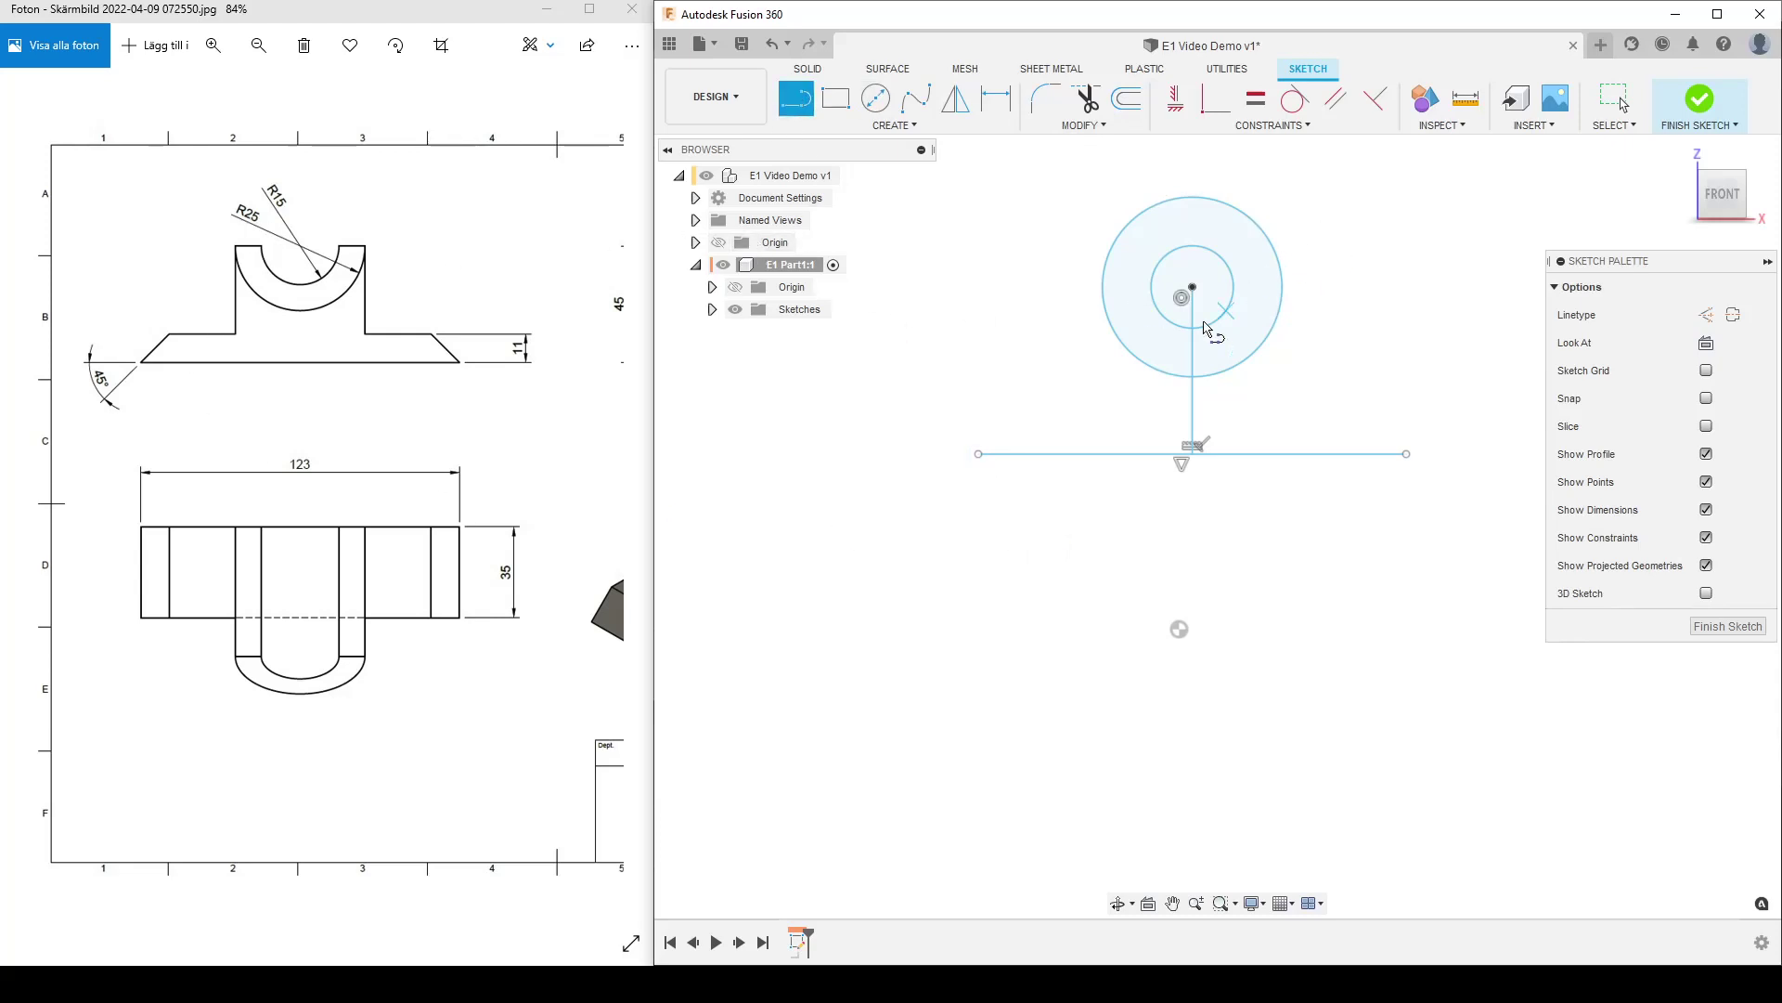
left_click_drag(1193, 287, 1102, 287)
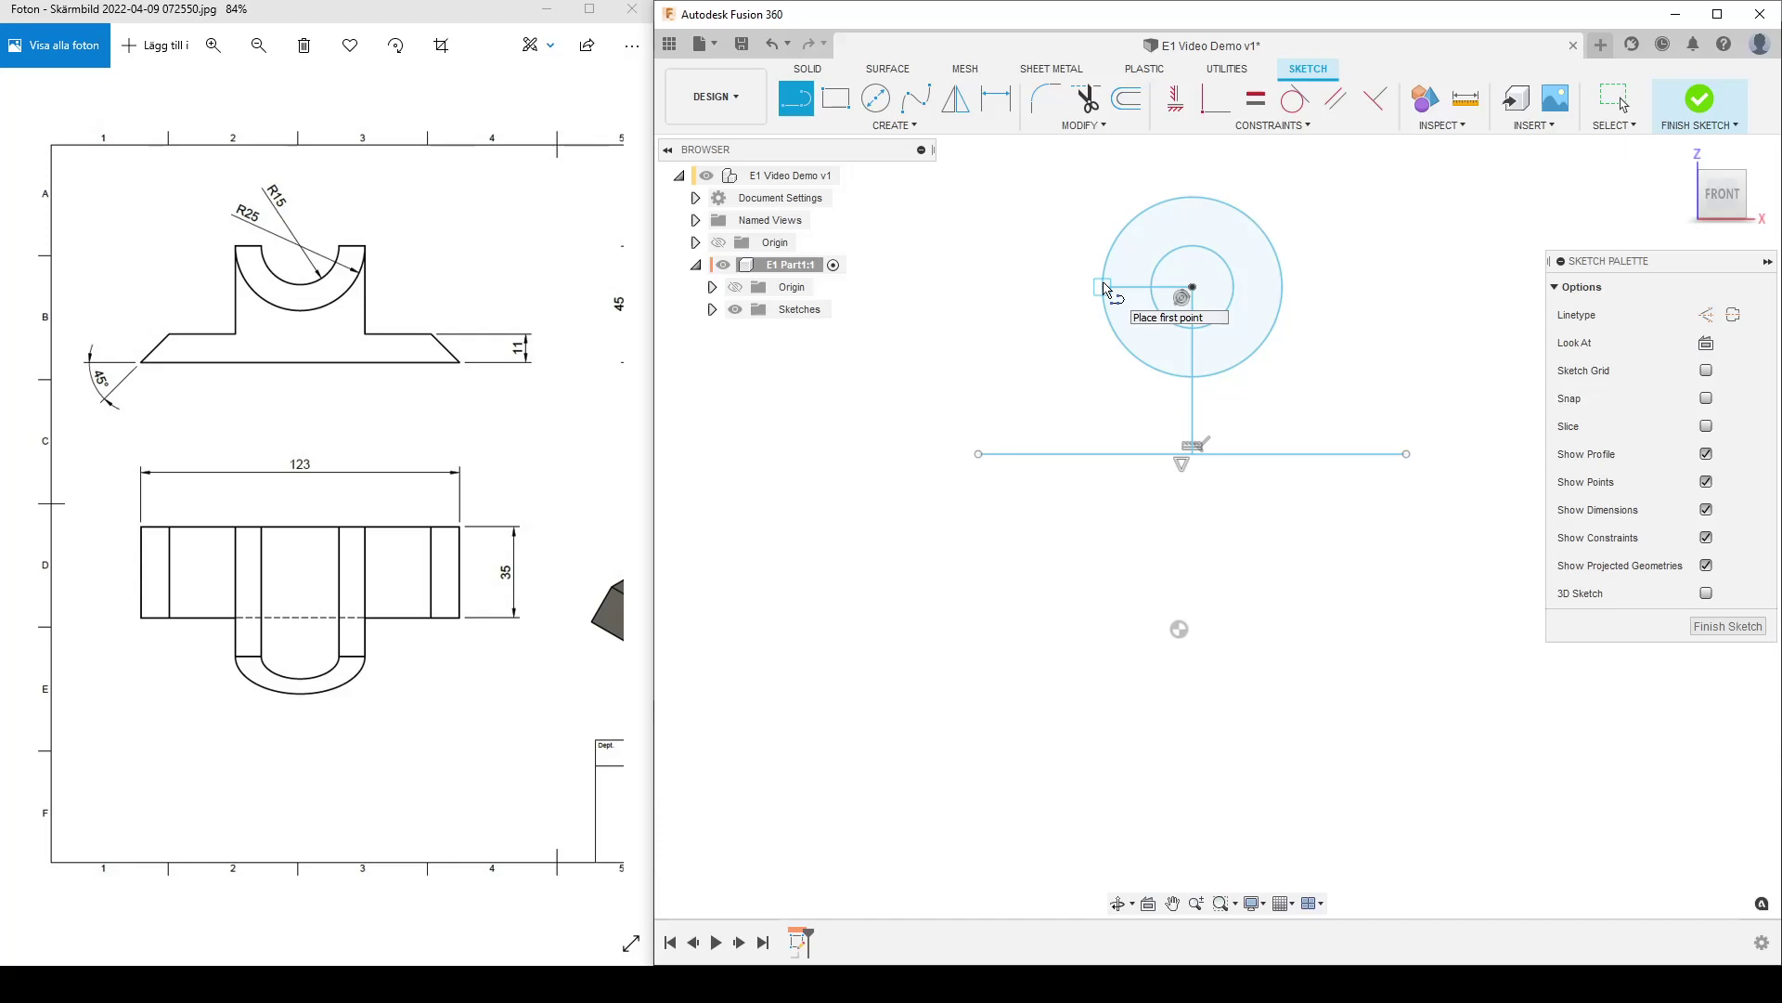
Step: Draw the left outline: down beside the circles, left along the ledge, slanting to the base's left end
left_click(1104, 288)
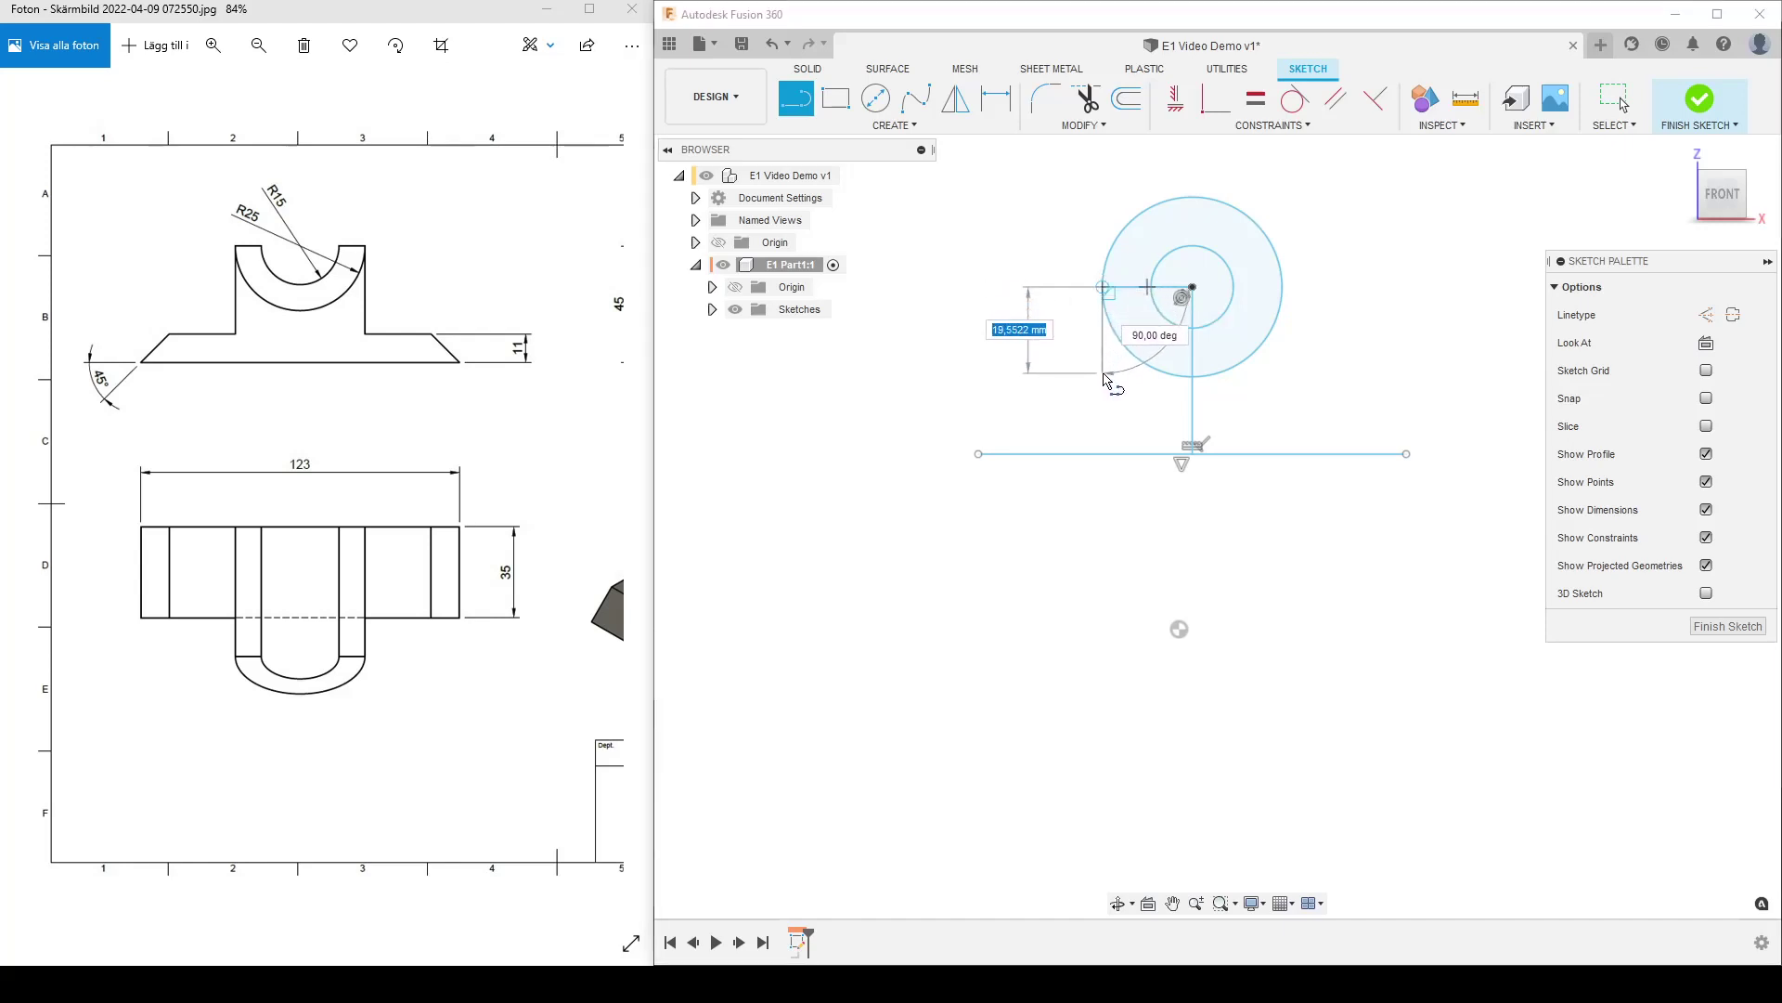
left_click(1104, 377)
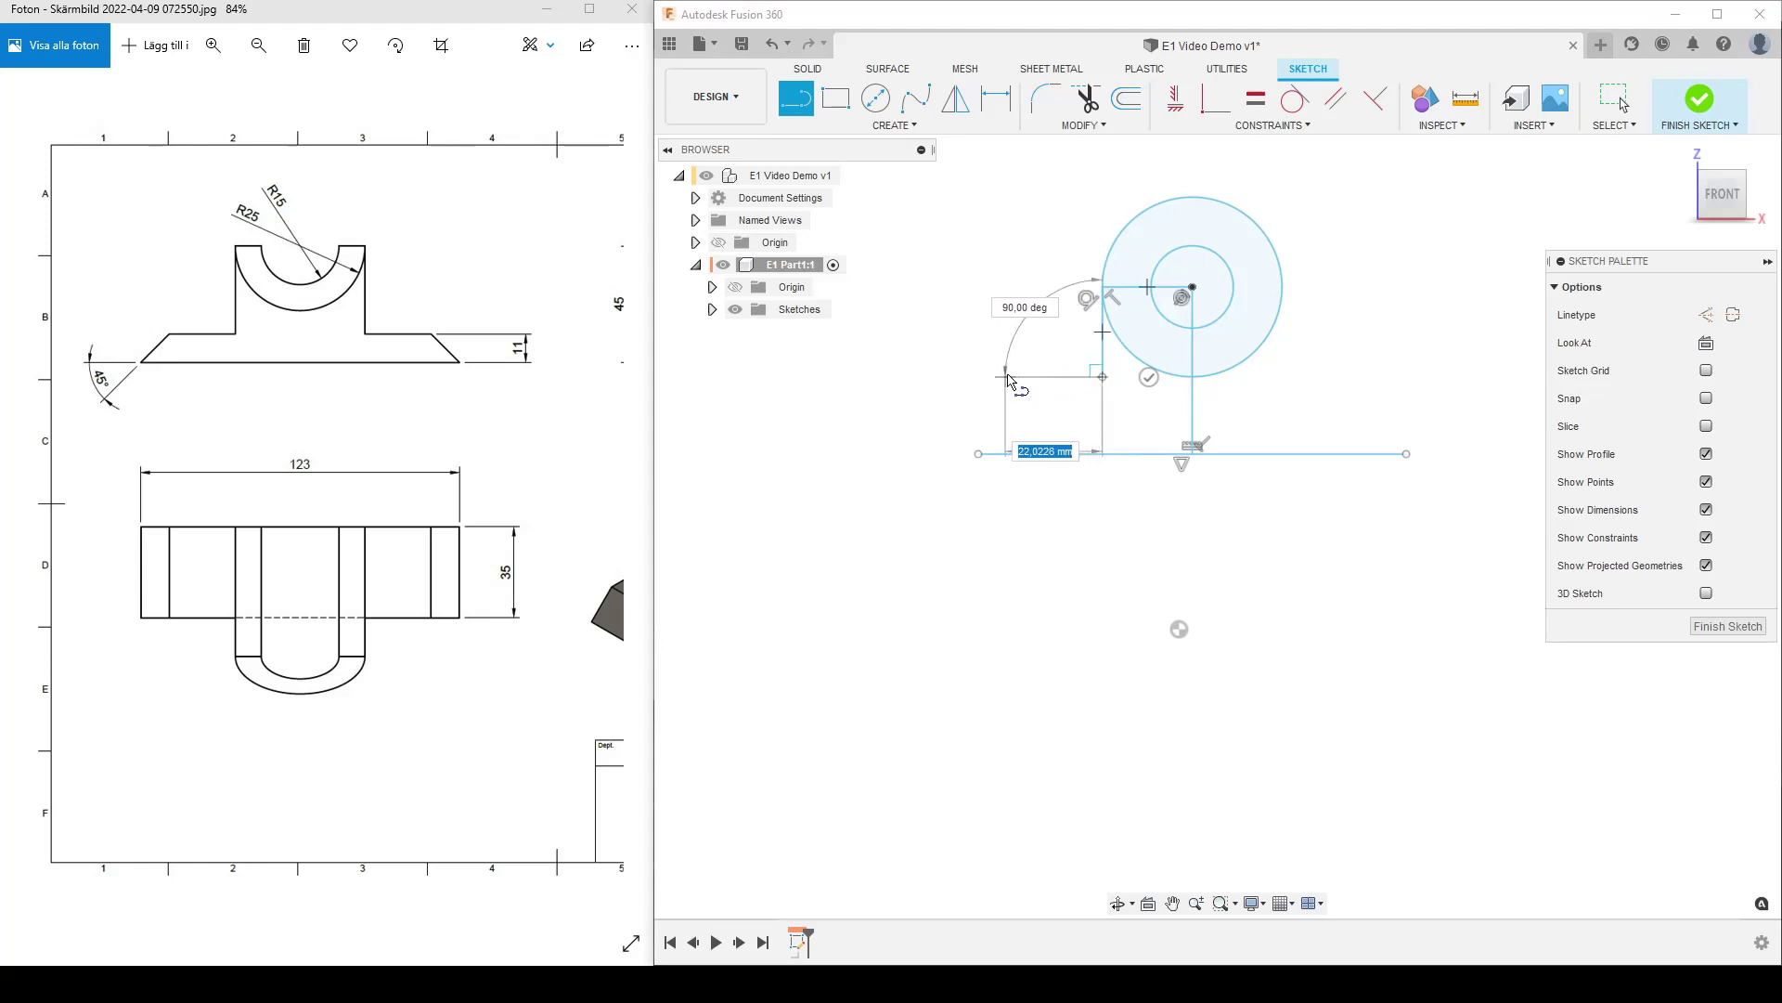
left_click(1038, 377)
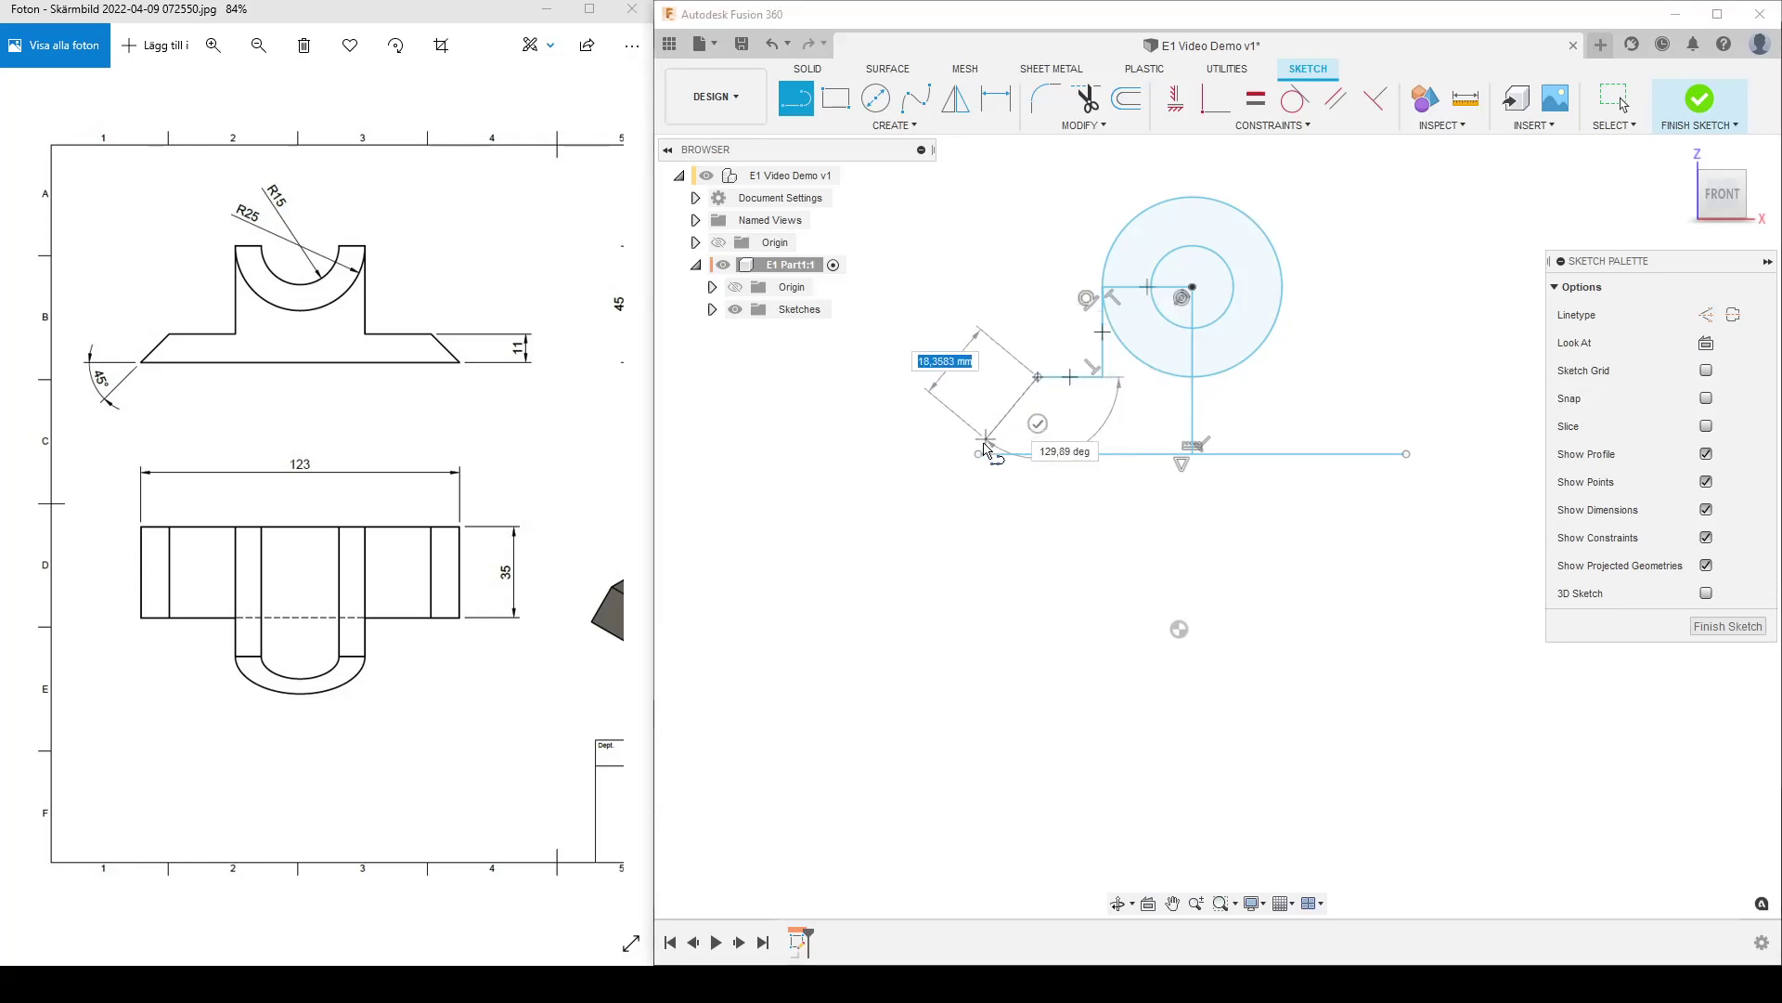
left_click(979, 454)
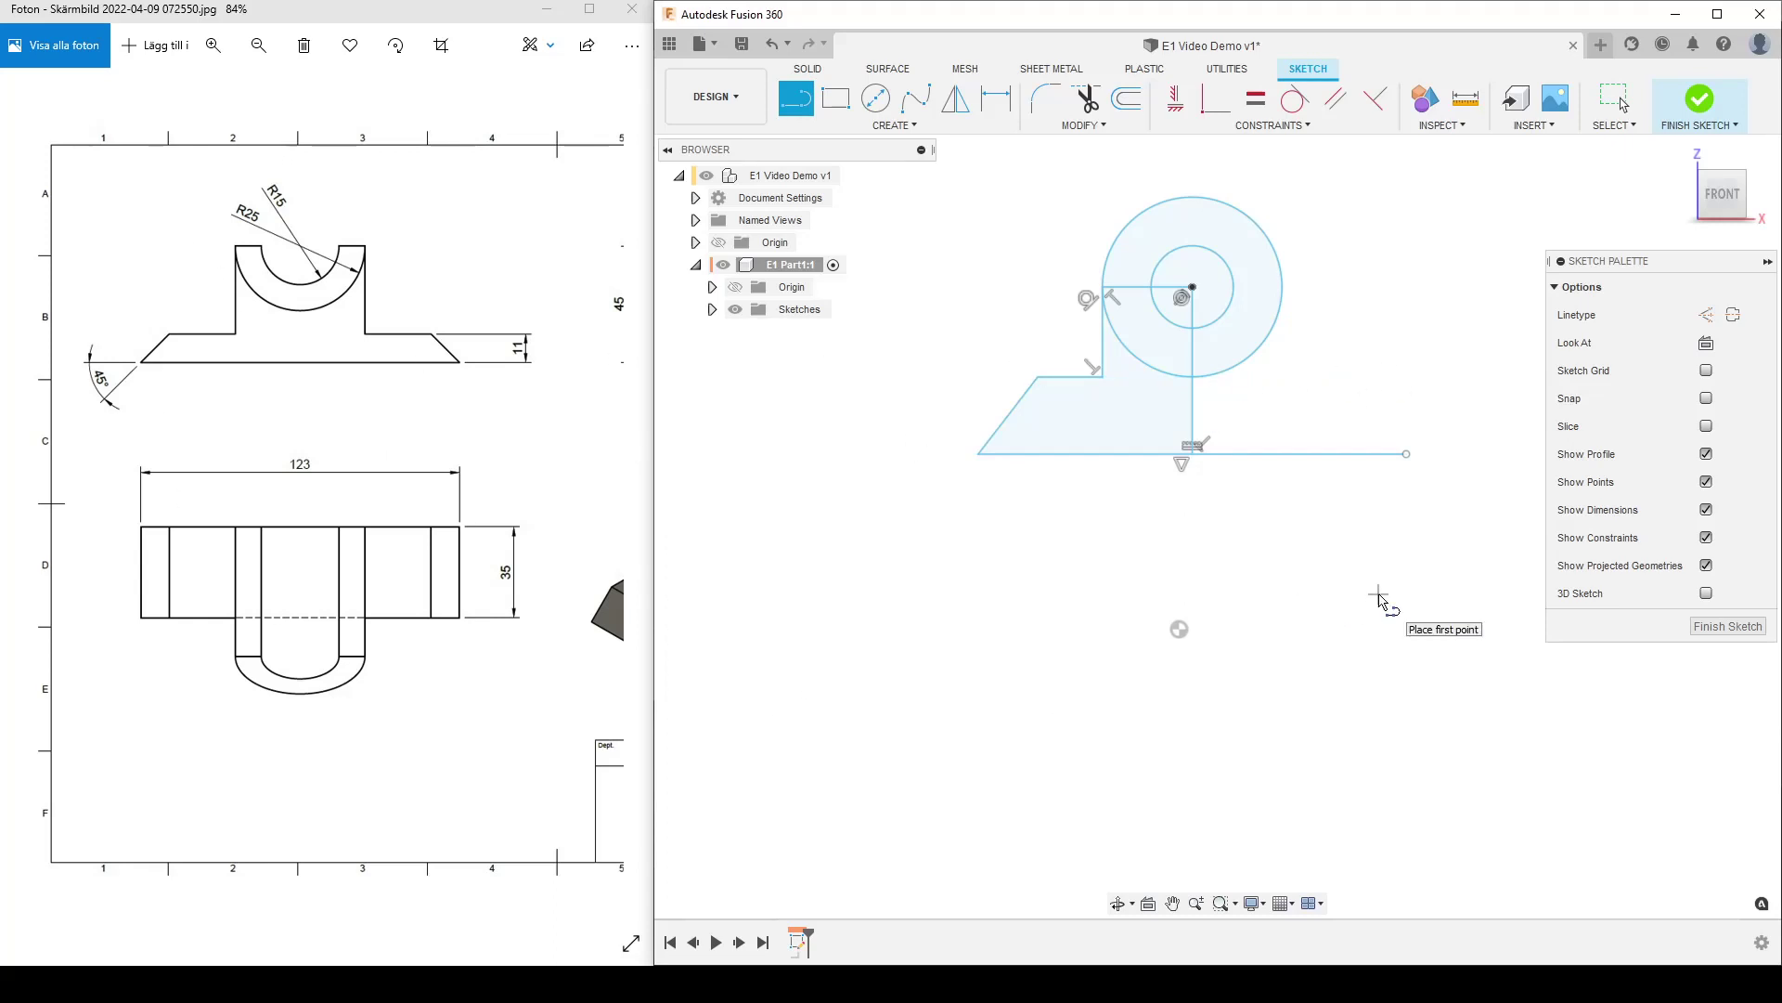
key("Escape")
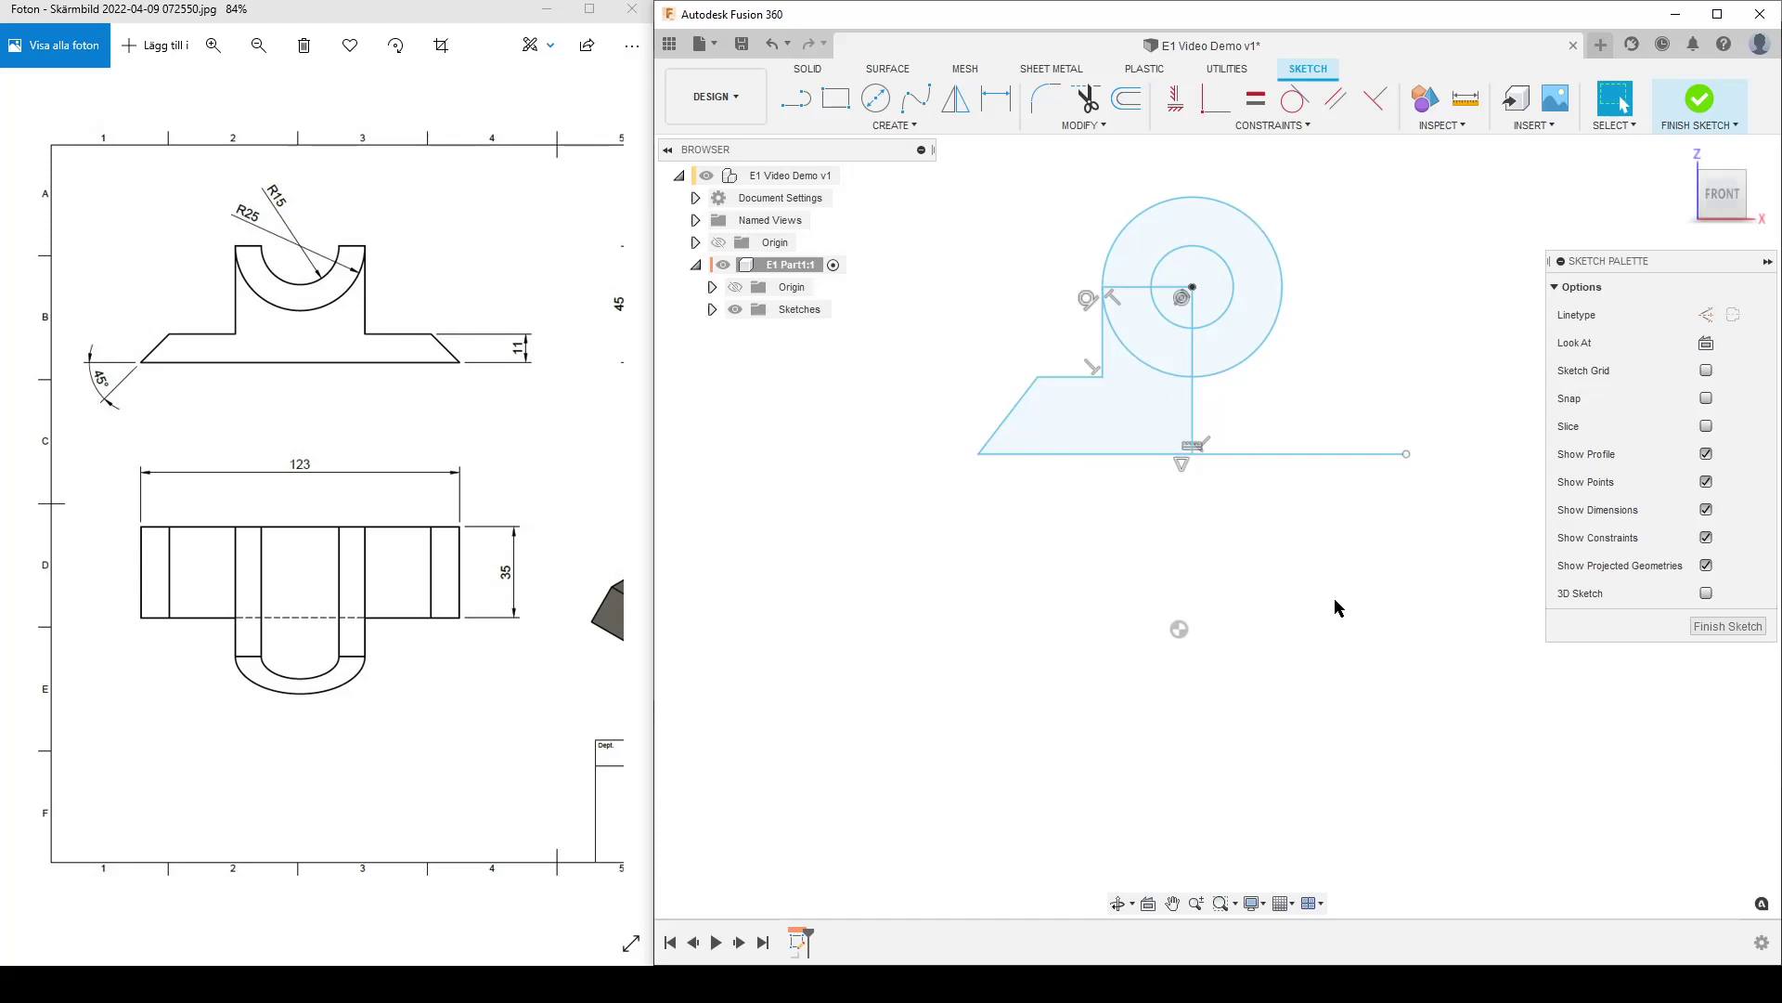
middle_click_drag(1333, 604, 1340, 640)
scroll(919, 502, "down", 2)
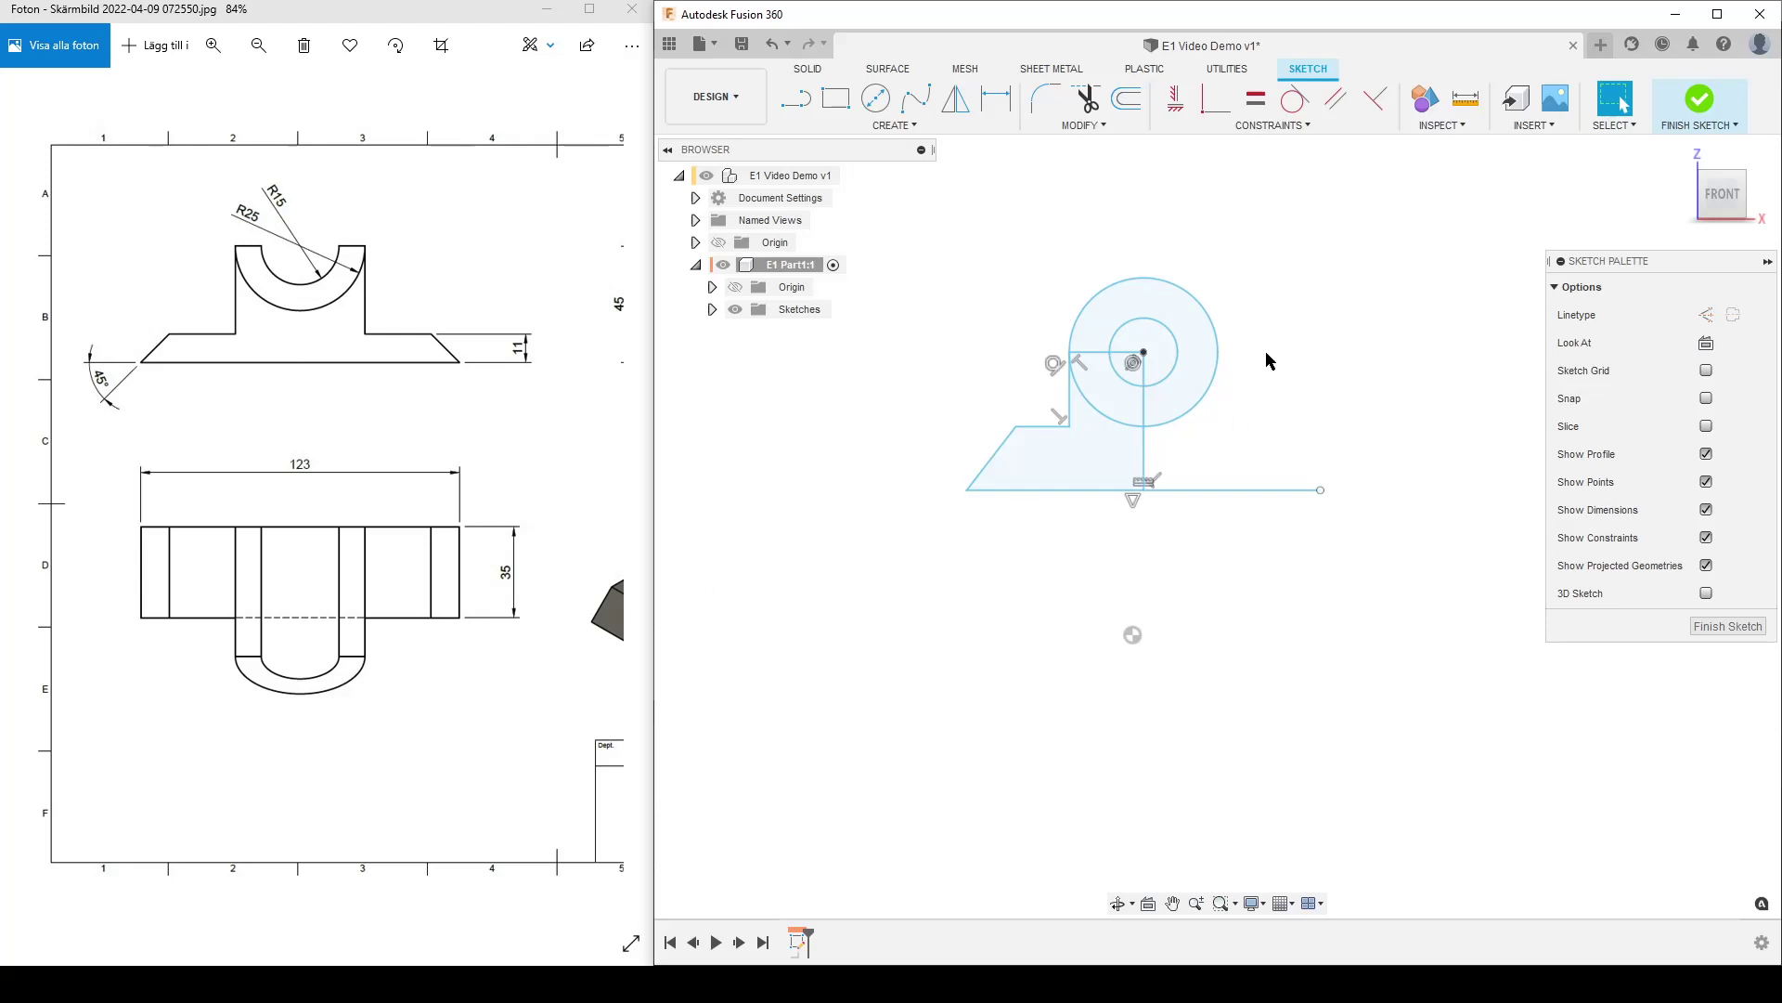
Step: Constrain the upright's bottom point coincident to the component origin, then hide the Origin
left_click(1215, 99)
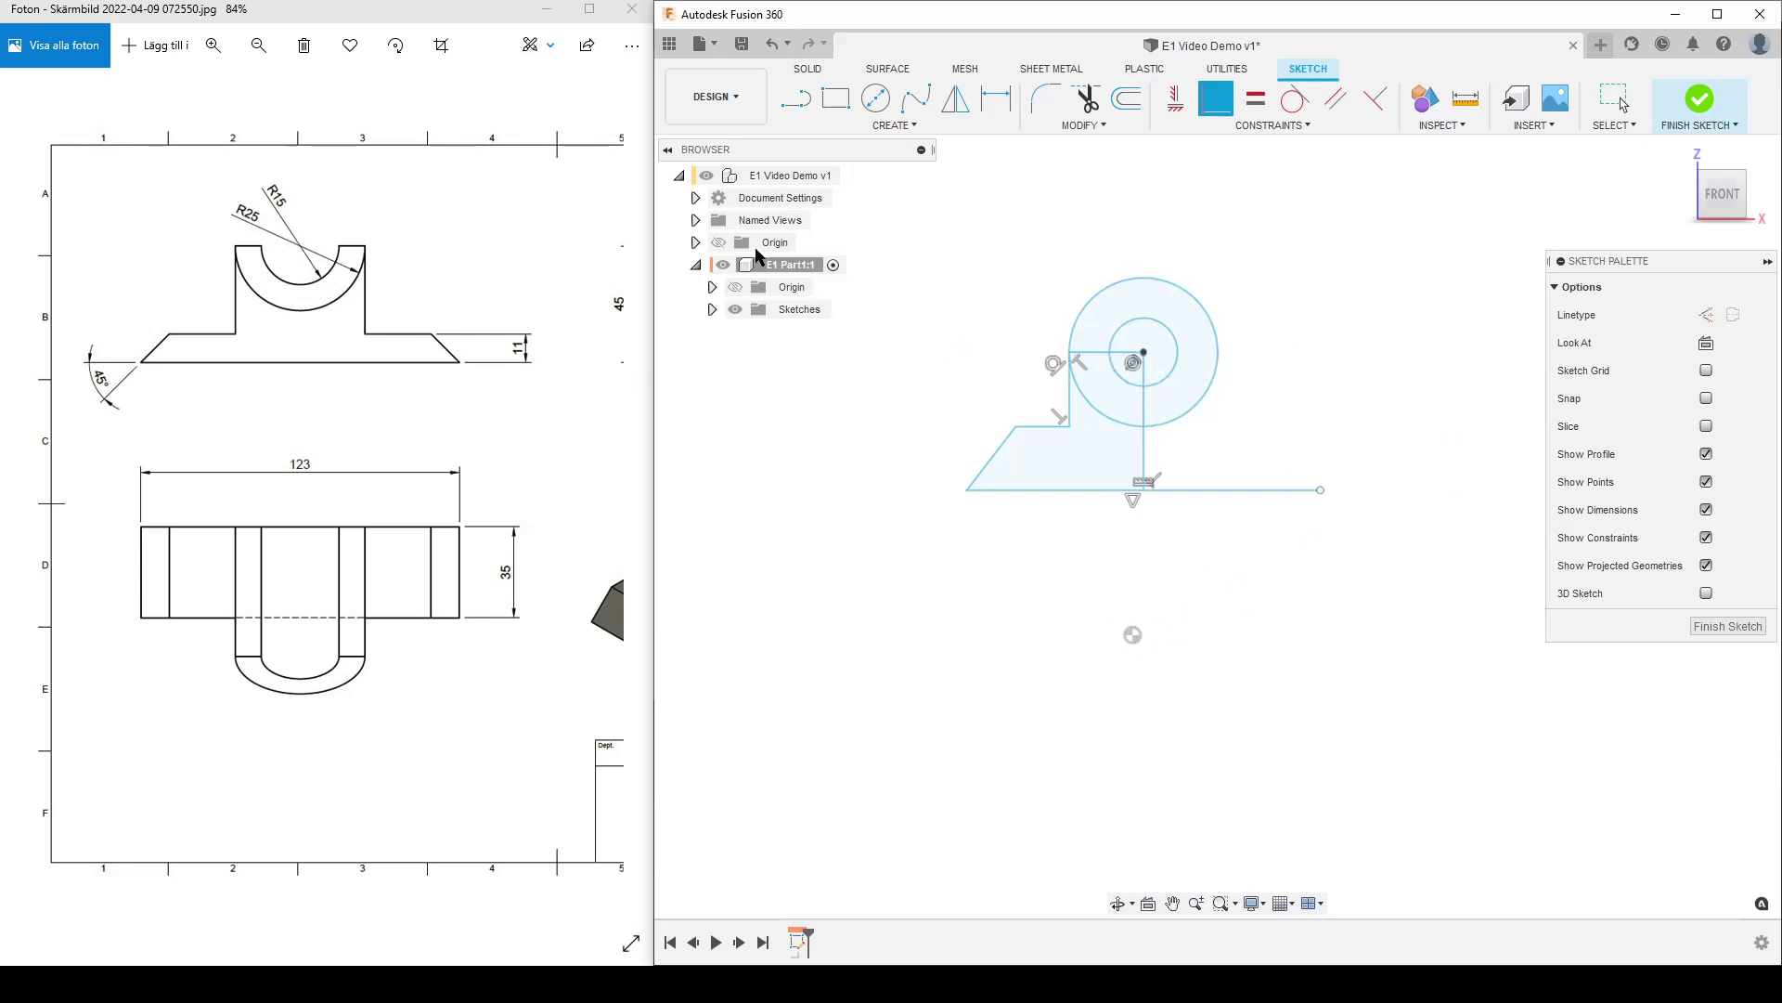
left_click(734, 288)
mouse_move(1312, 498)
middle_mouse_down("shift")
mouse_move(1257, 604)
mouse_move(1205, 589)
mouse_move(1301, 580)
mouse_move(1198, 573)
middle_mouse_up("shift")
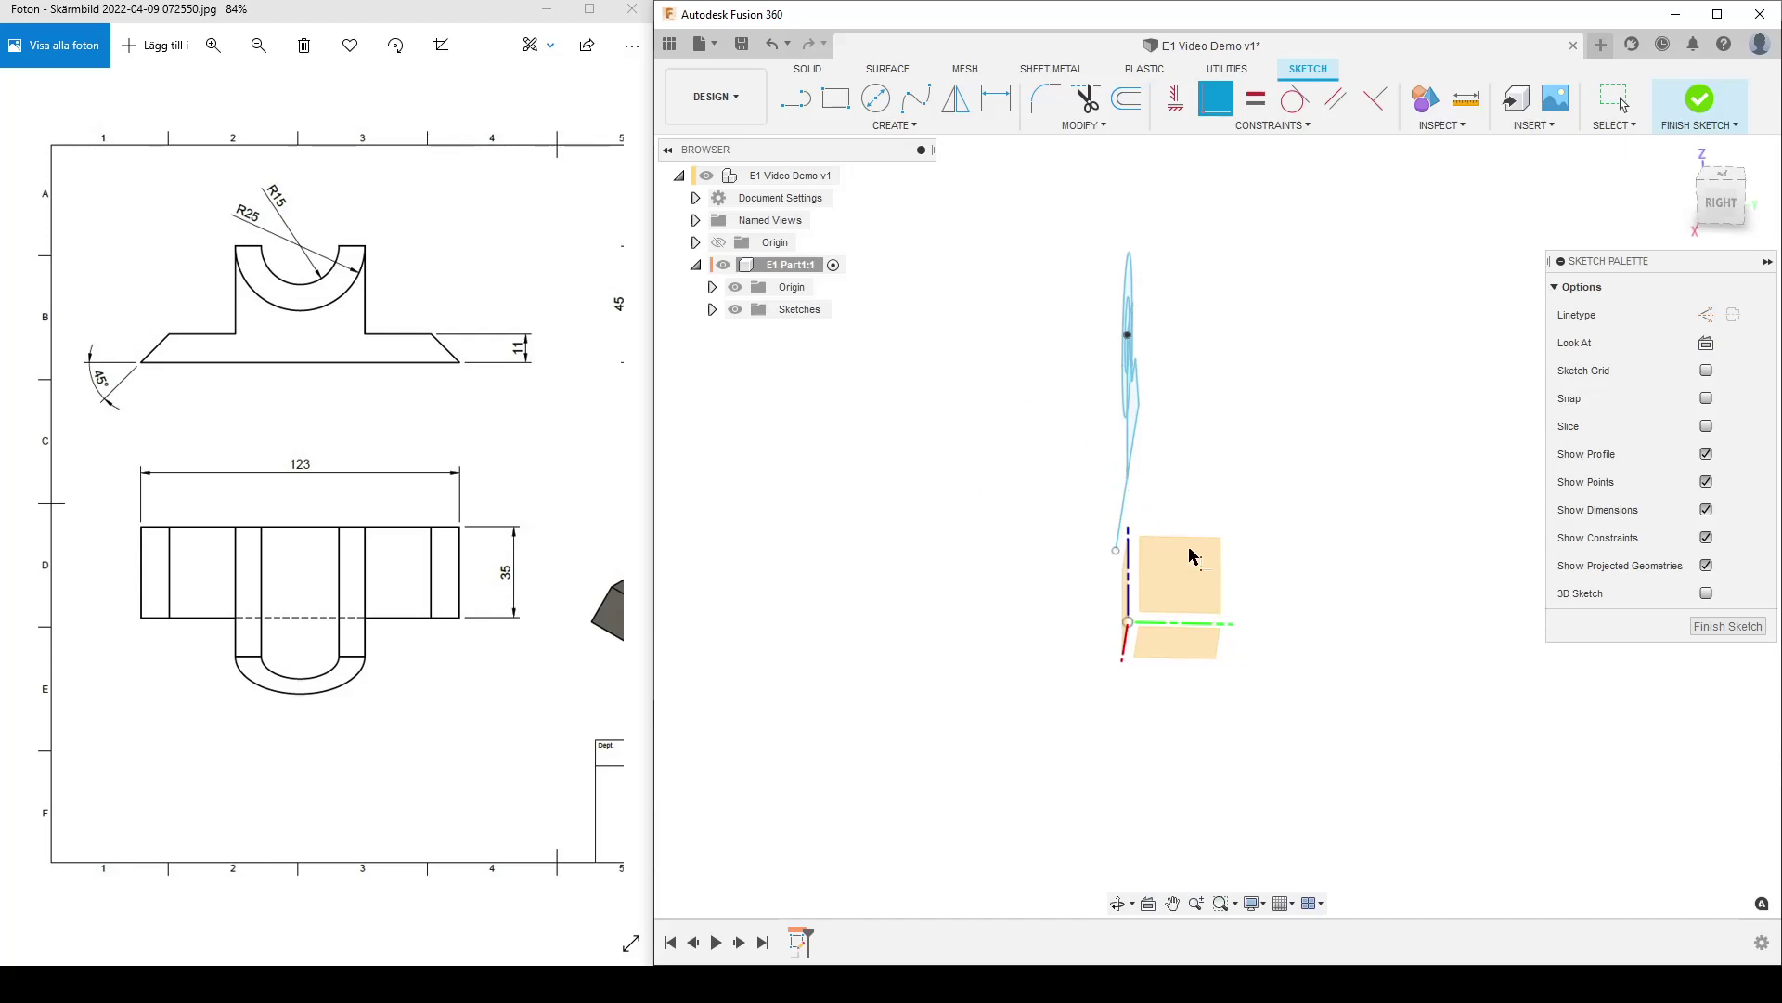
middle_click_drag(952, 606, 1067, 597, "shift")
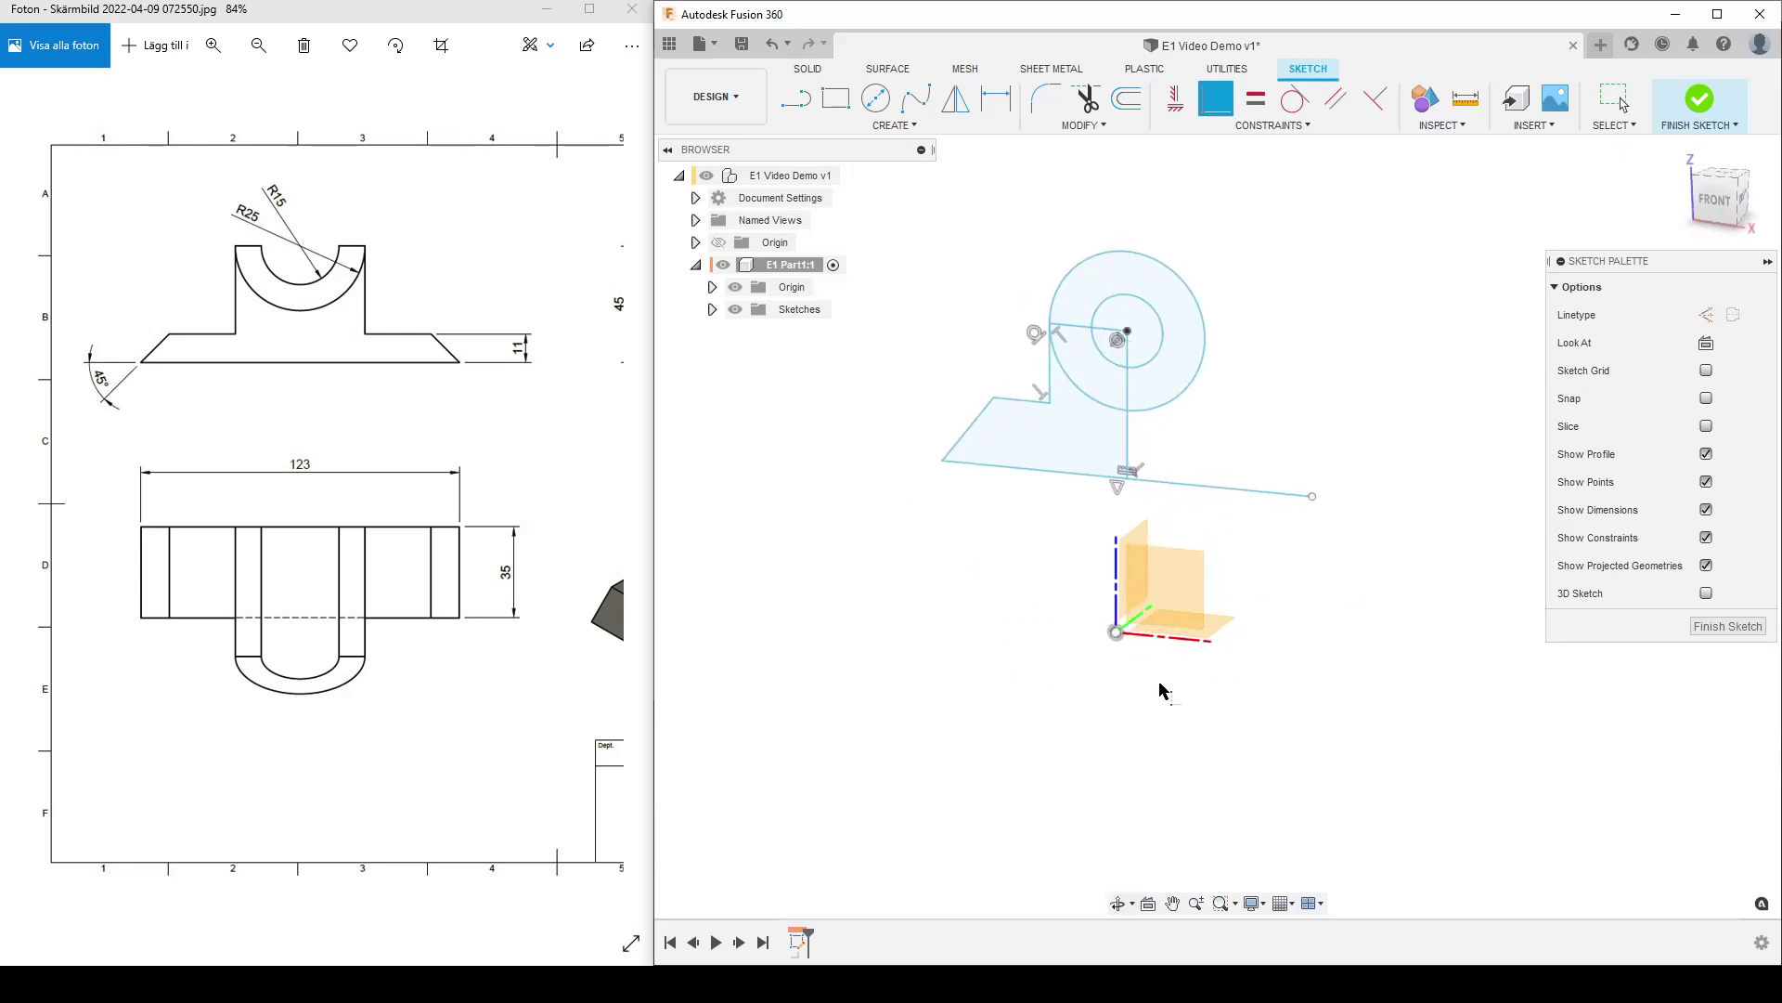
middle_click_drag(1105, 587, 994, 613, "shift")
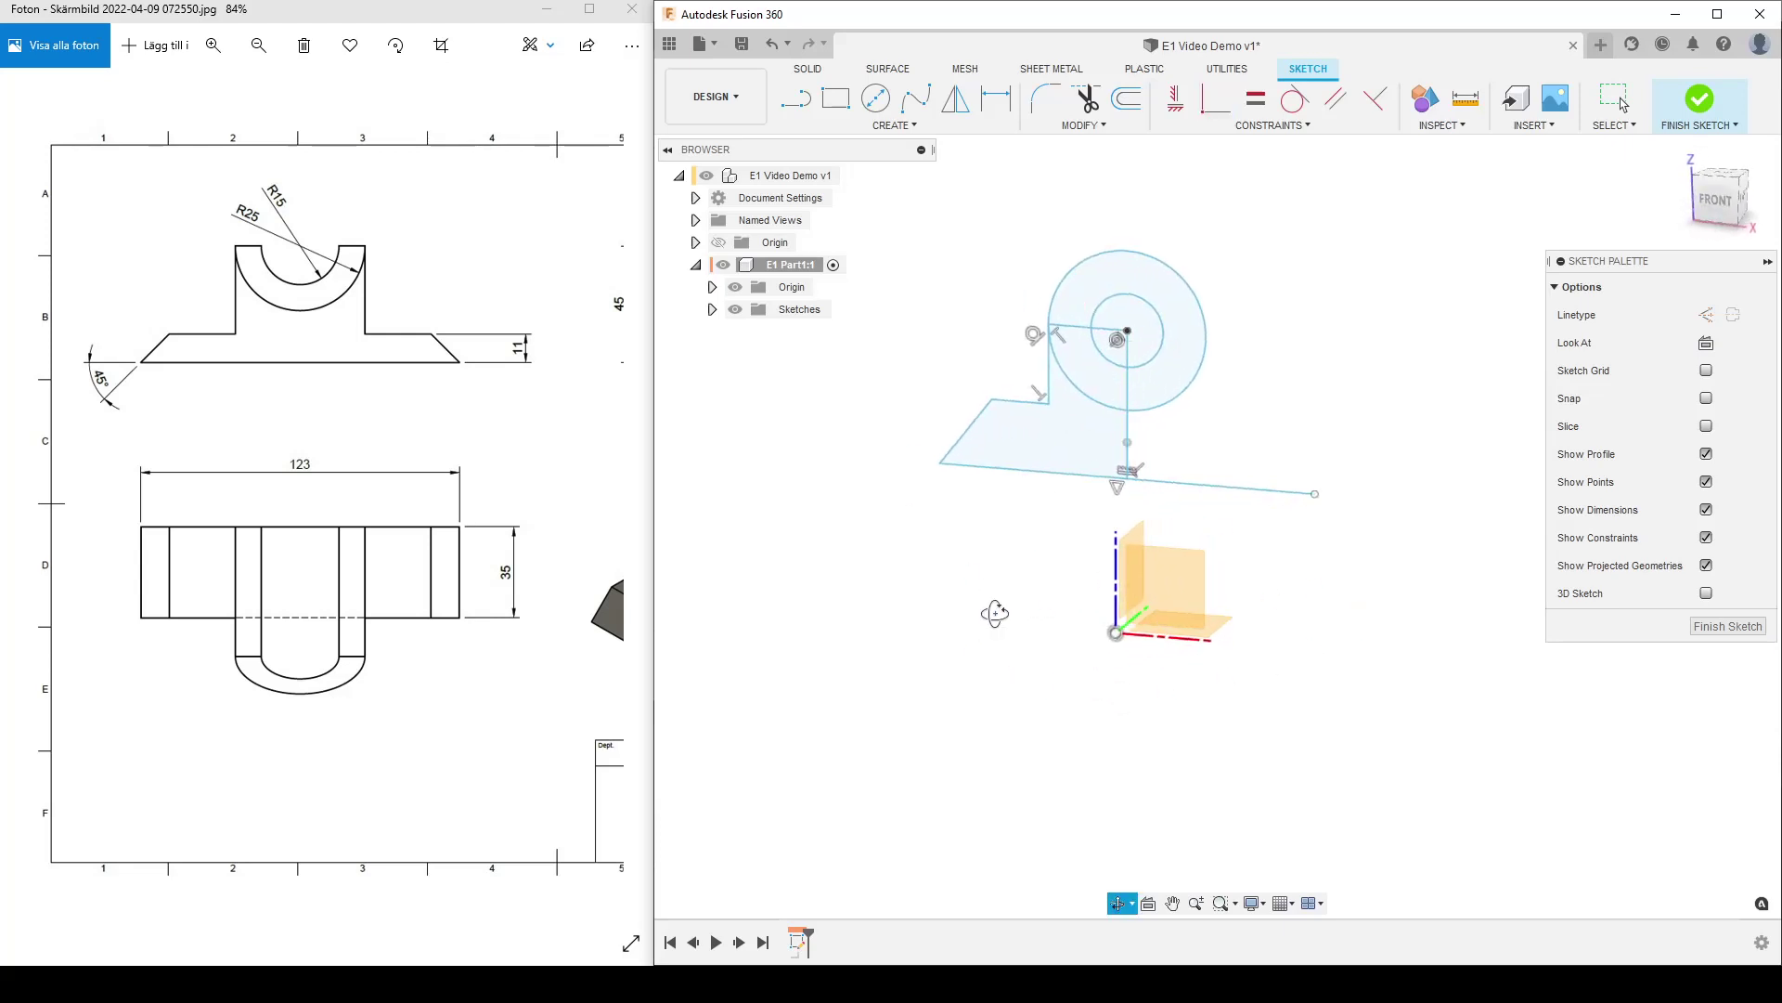
left_click(1706, 342)
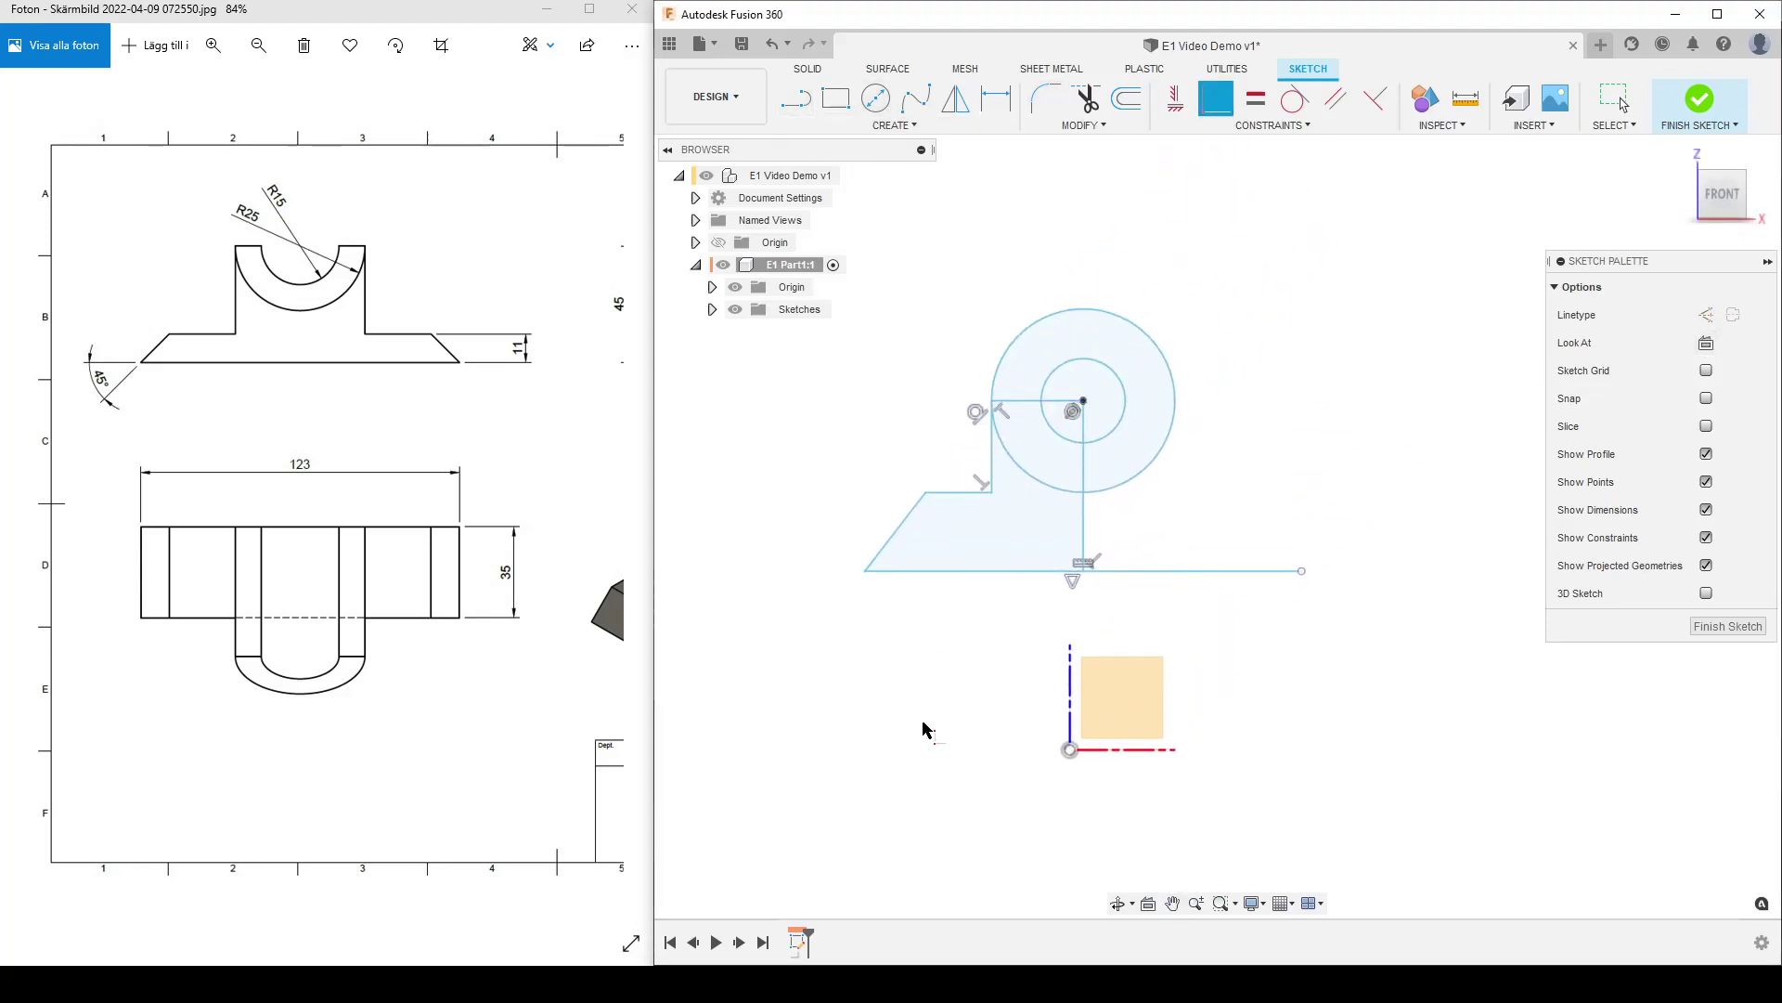
left_click(1070, 749)
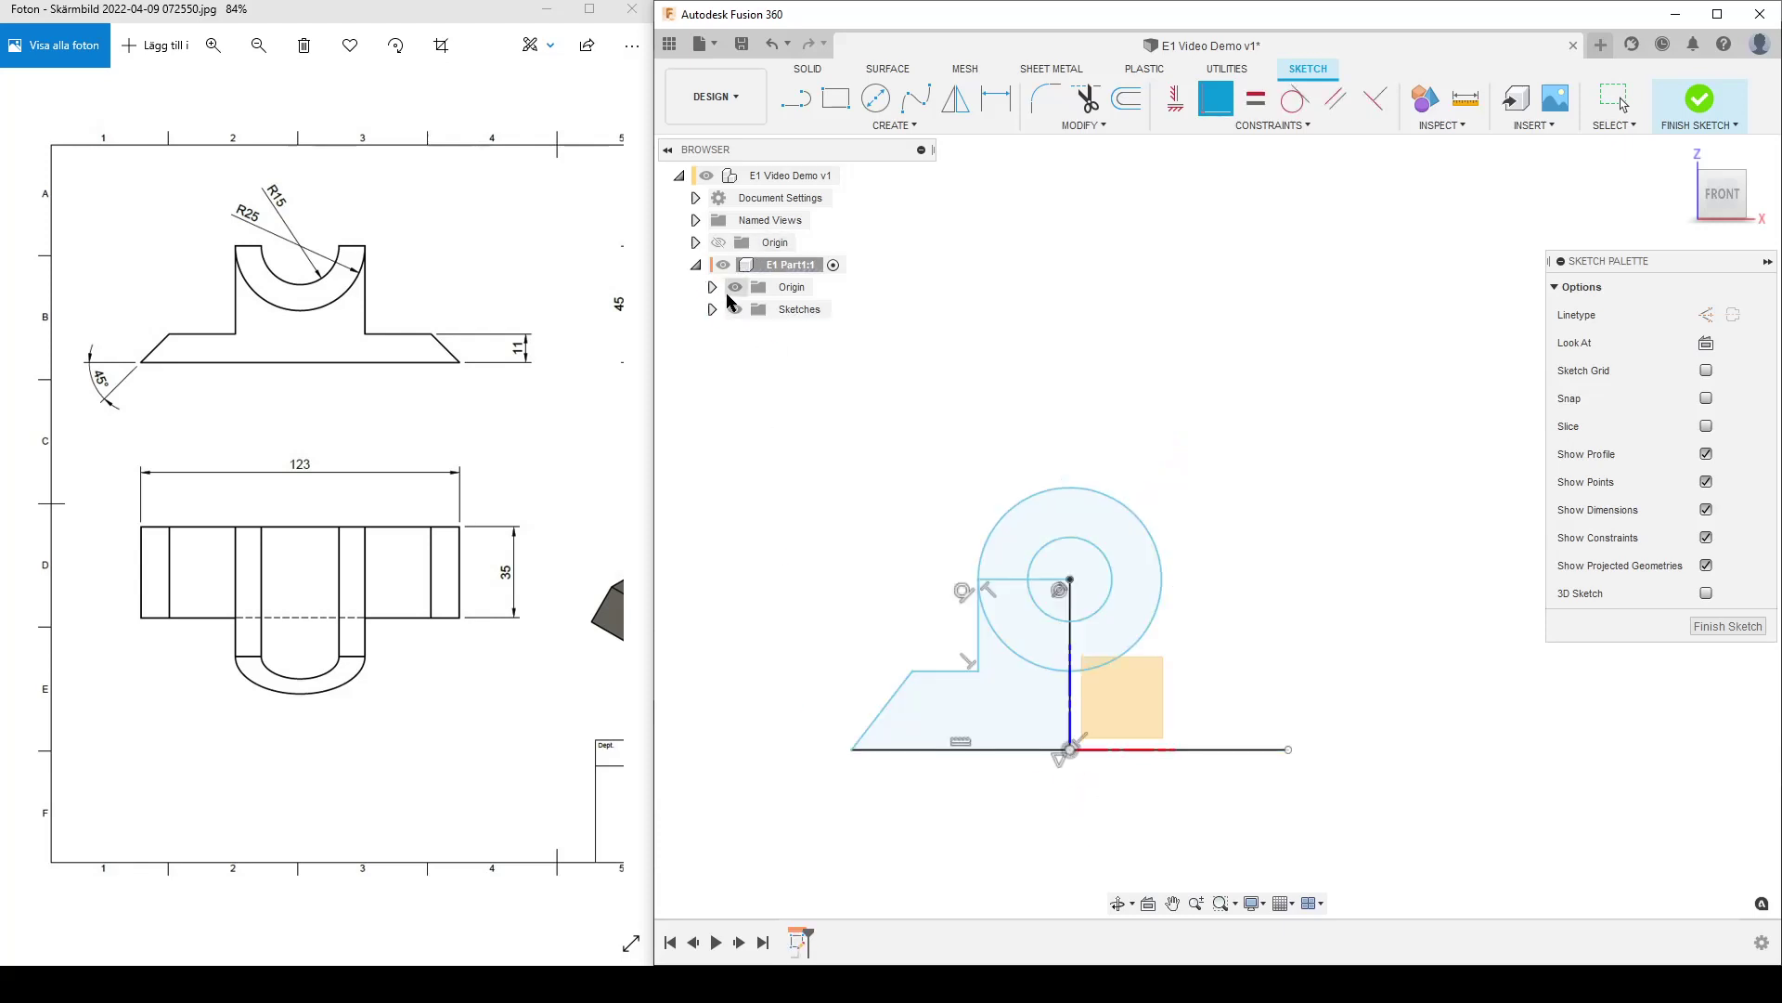
left_click(736, 286)
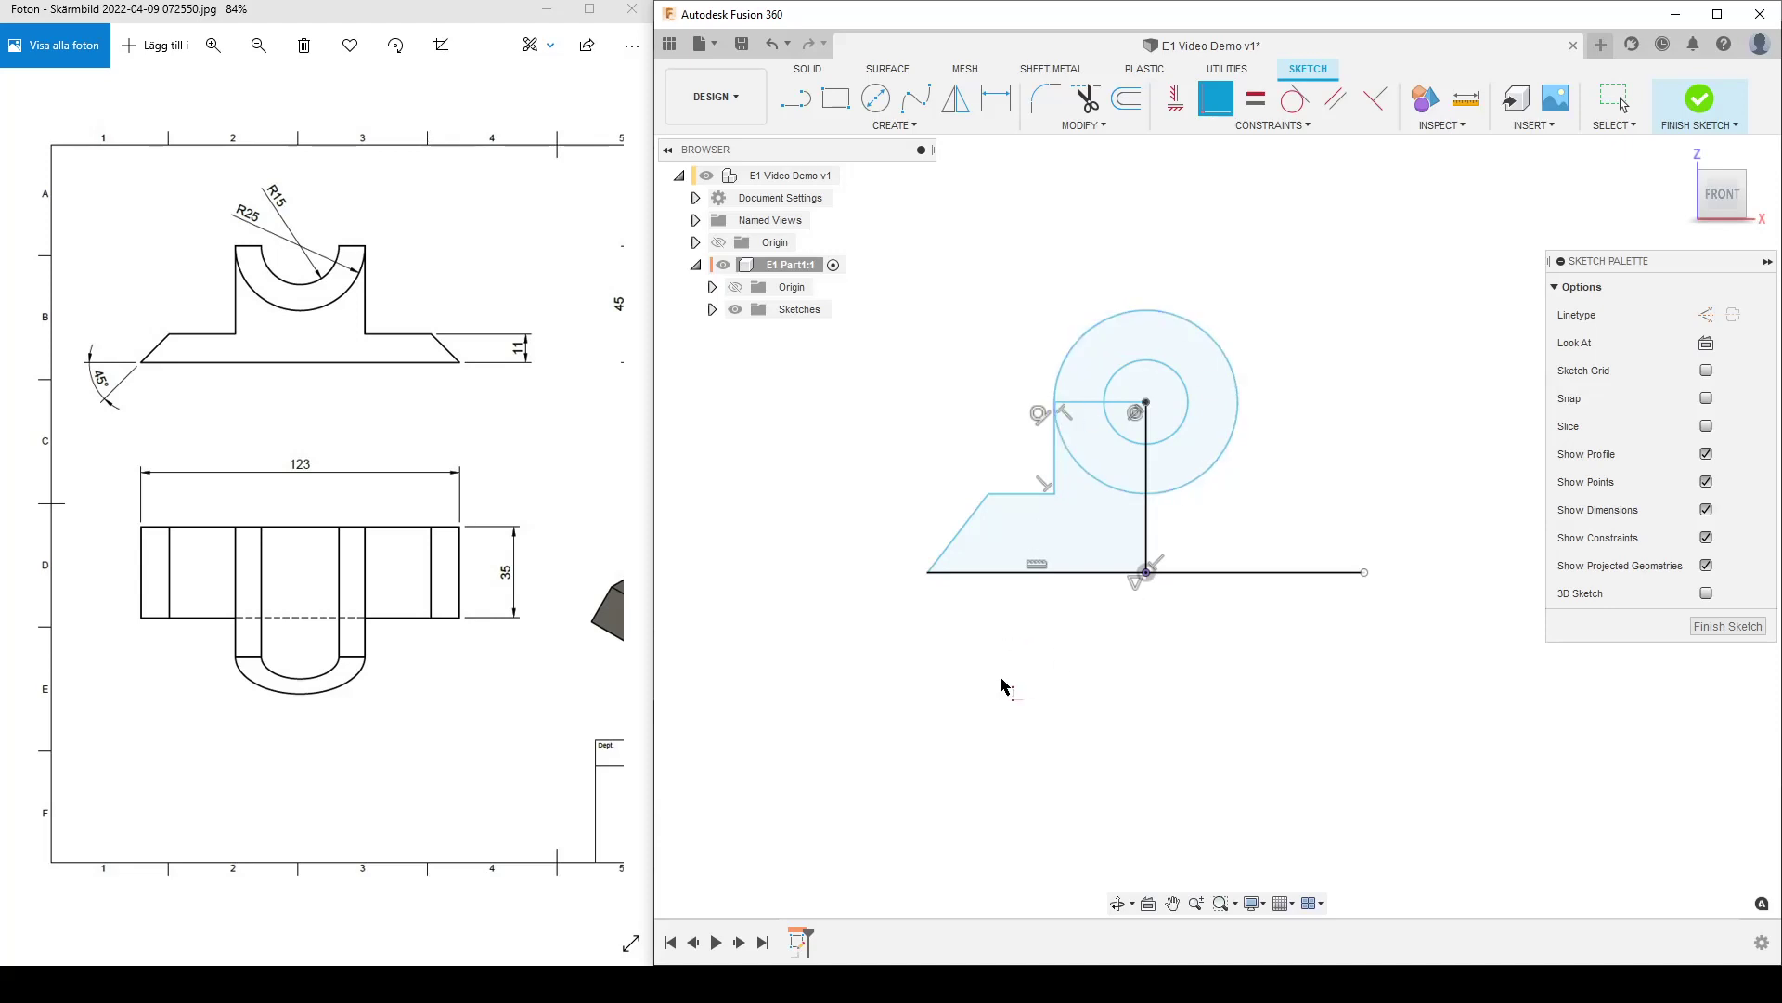
key("Escape")
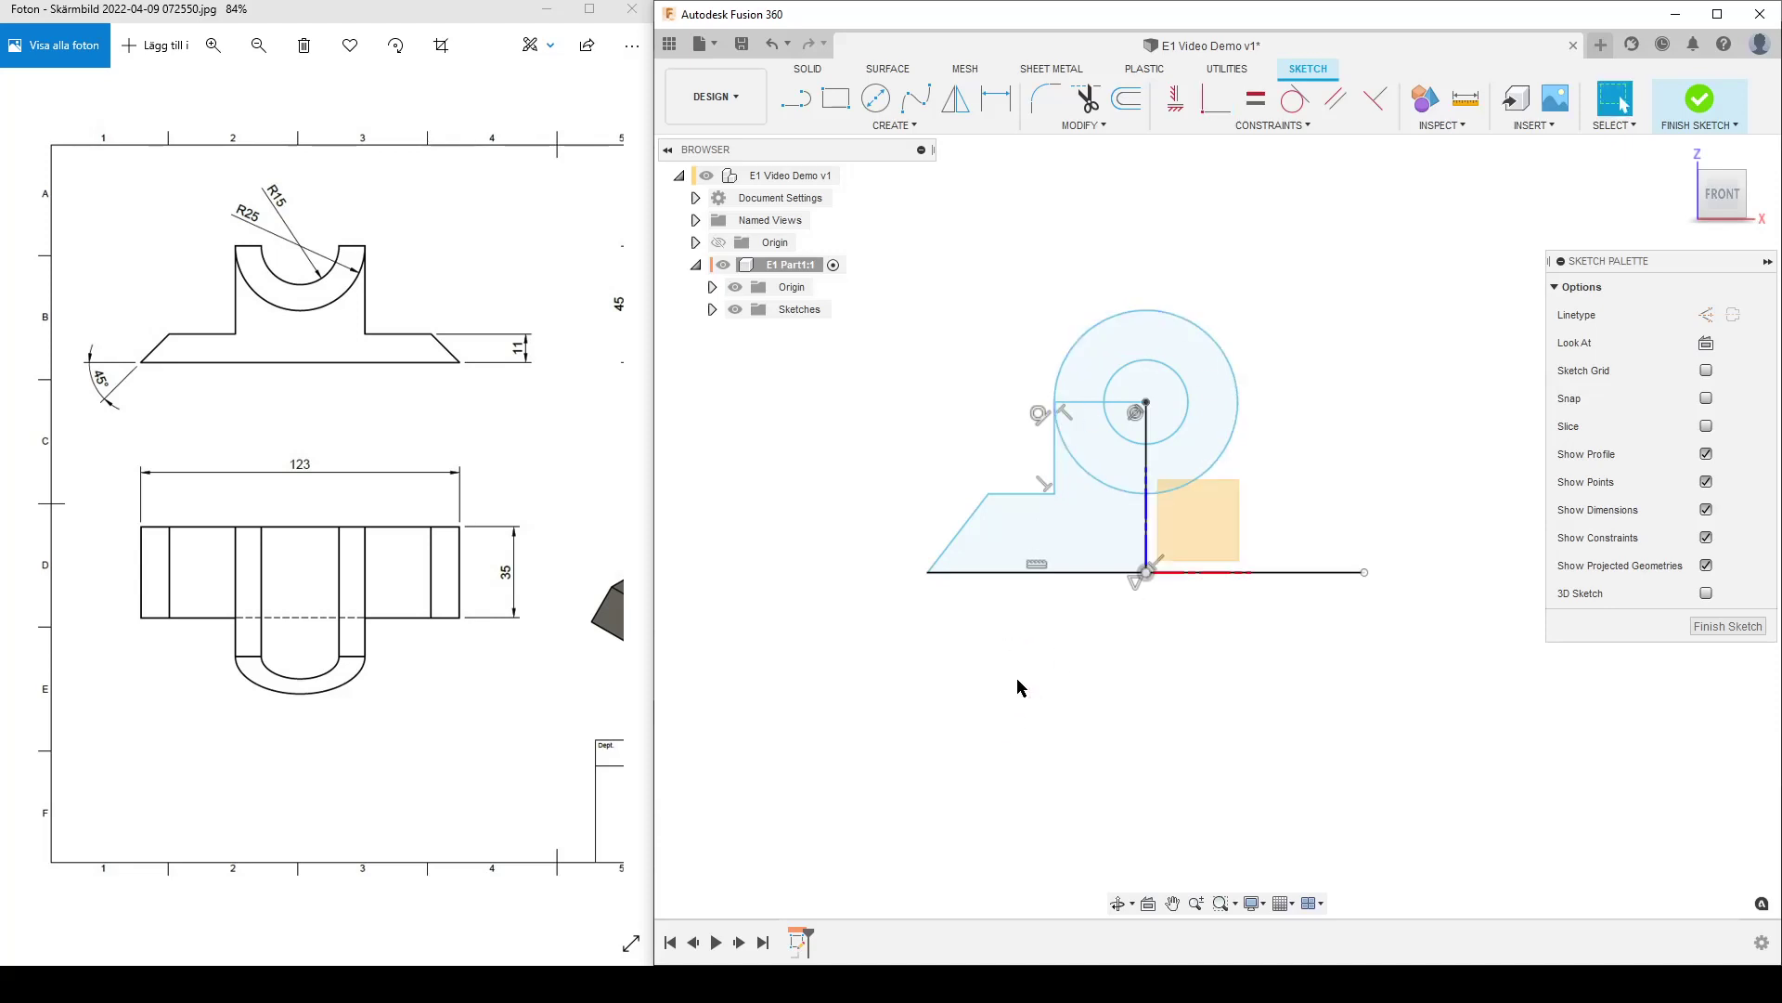
Step: Dimension the bottom base line to 123 mm
left_click(735, 287)
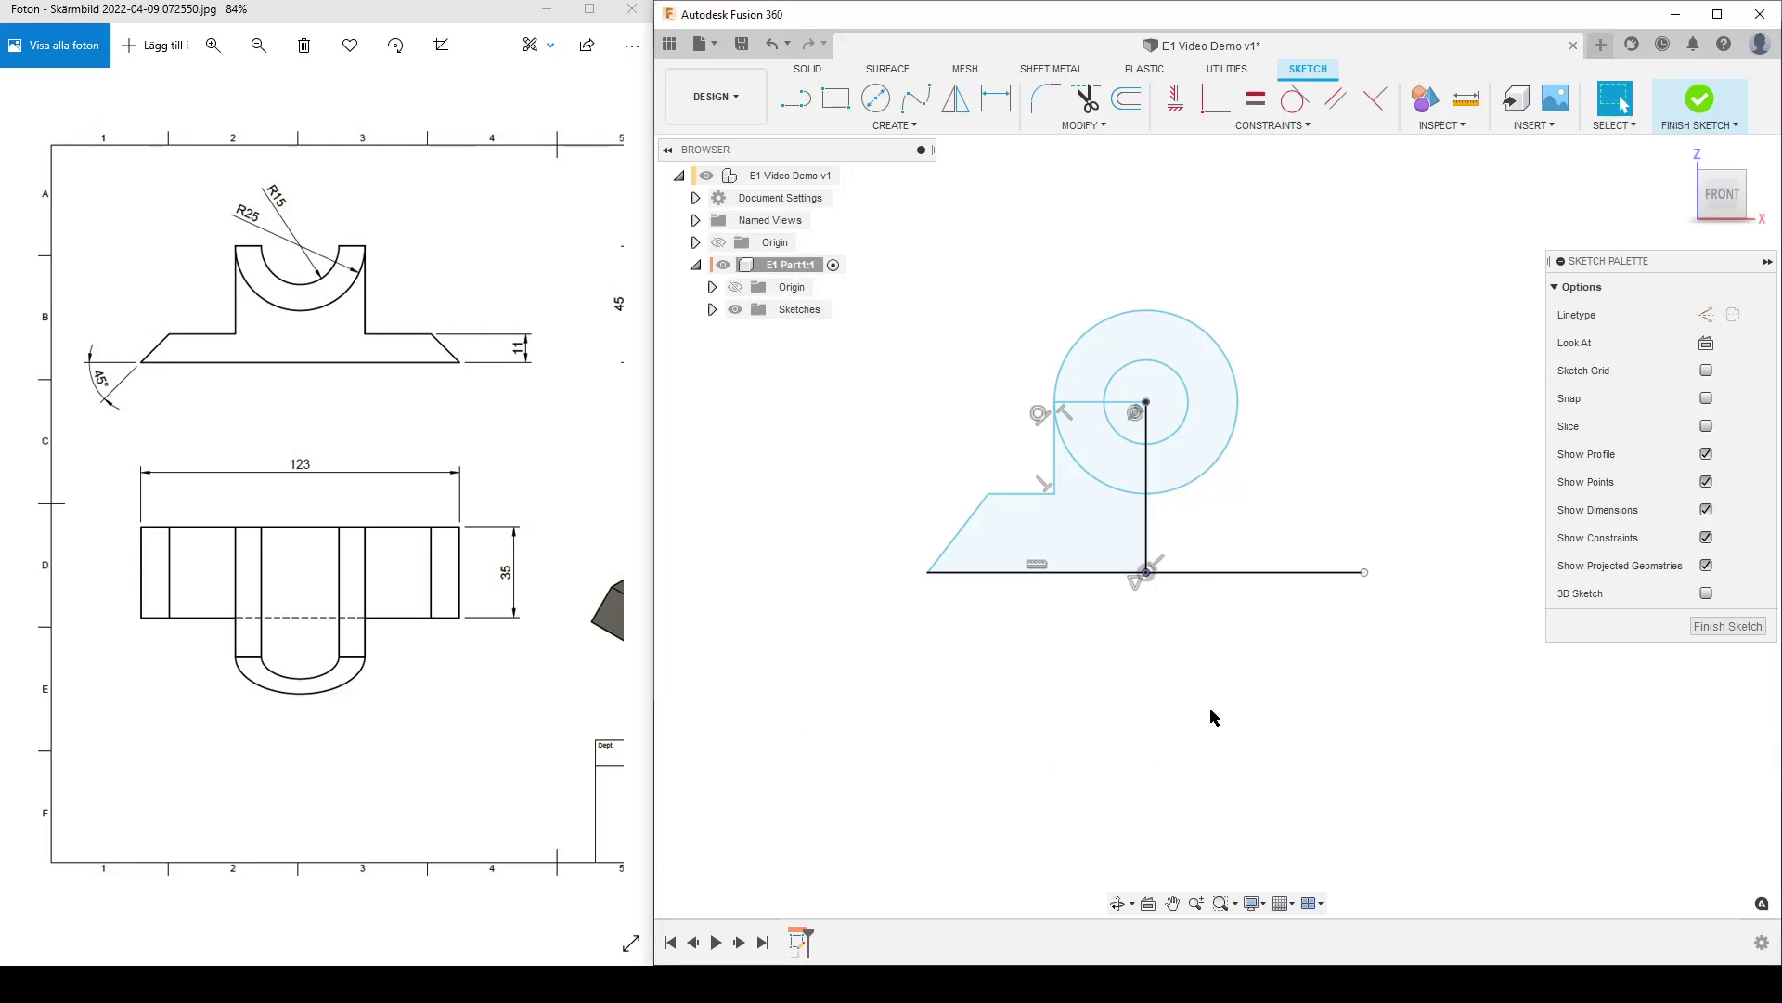
left_click(998, 103)
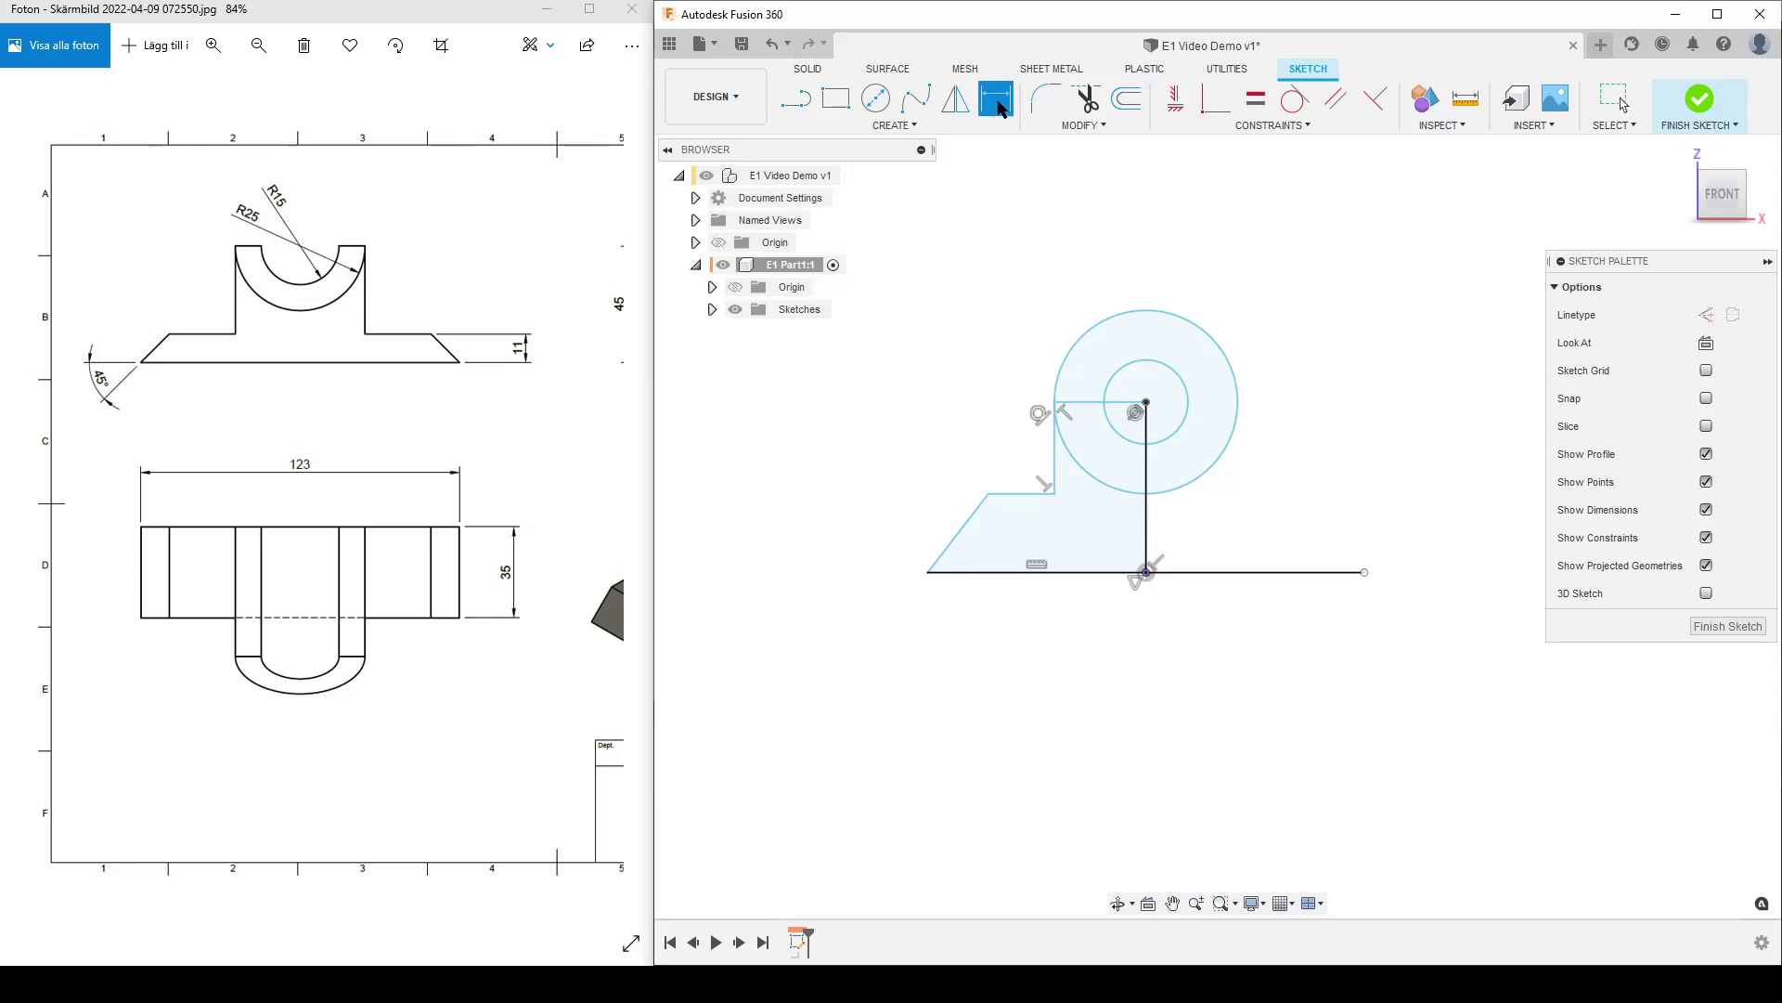
left_click(1259, 573)
left_click(1236, 724)
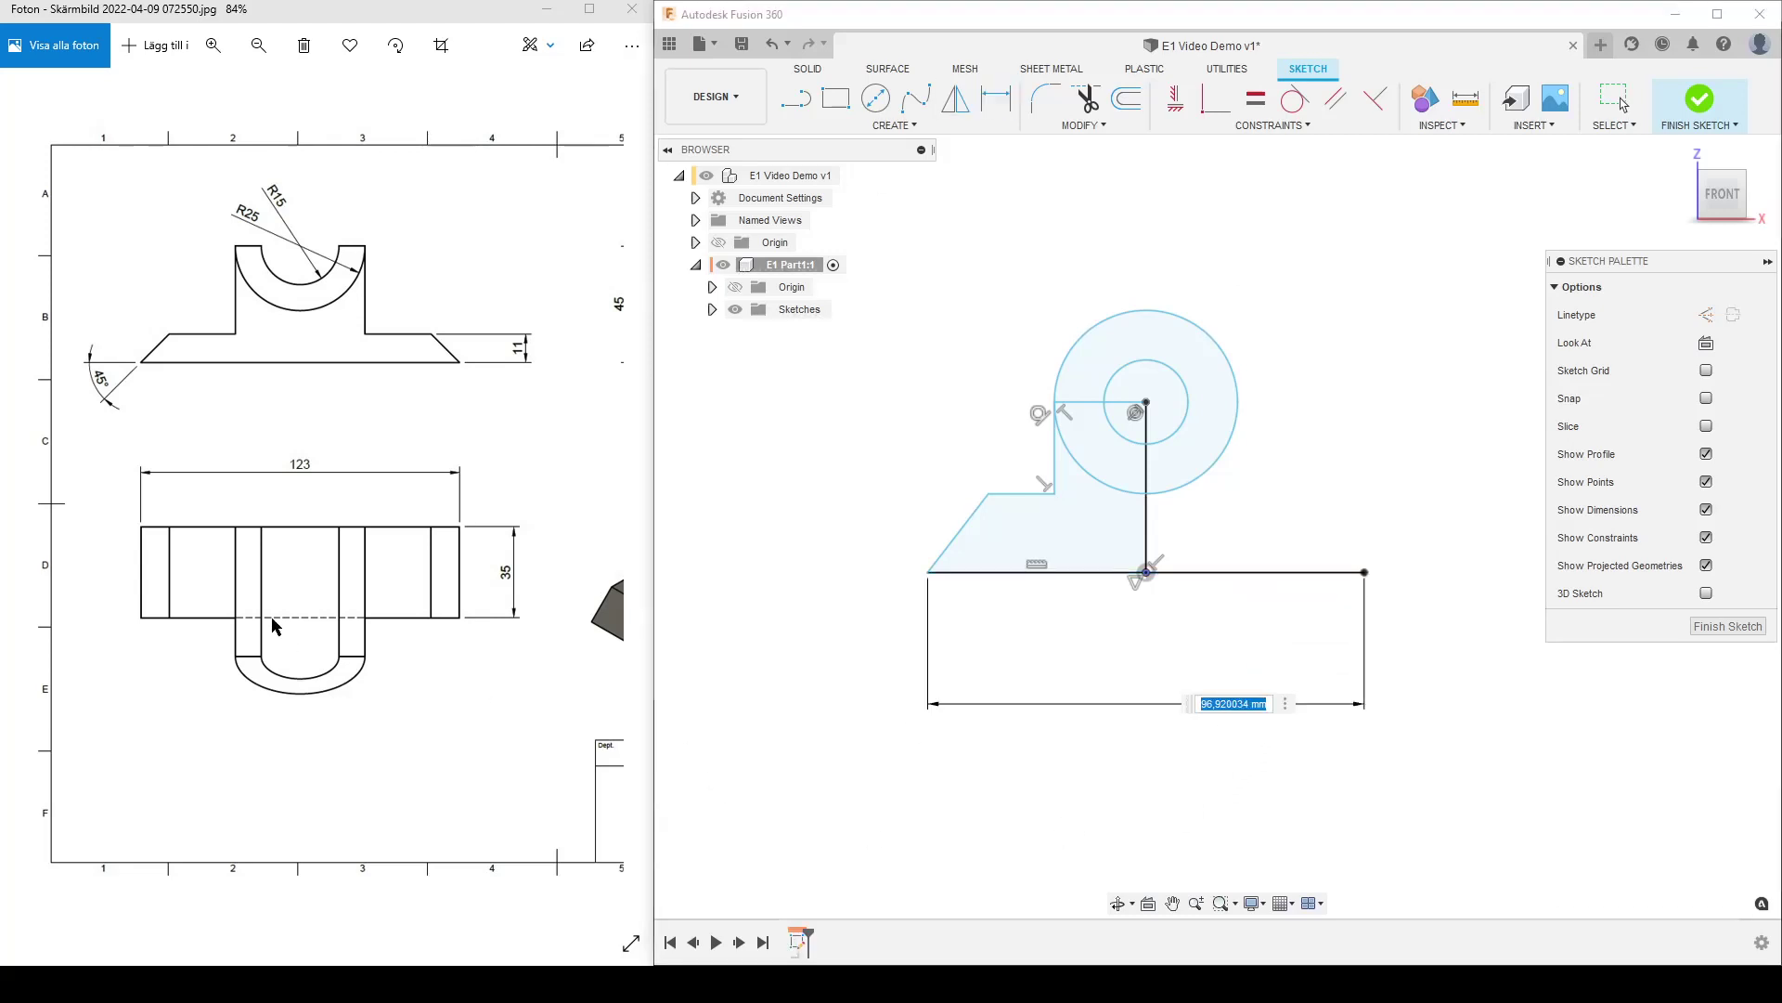
type("123")
key("Return")
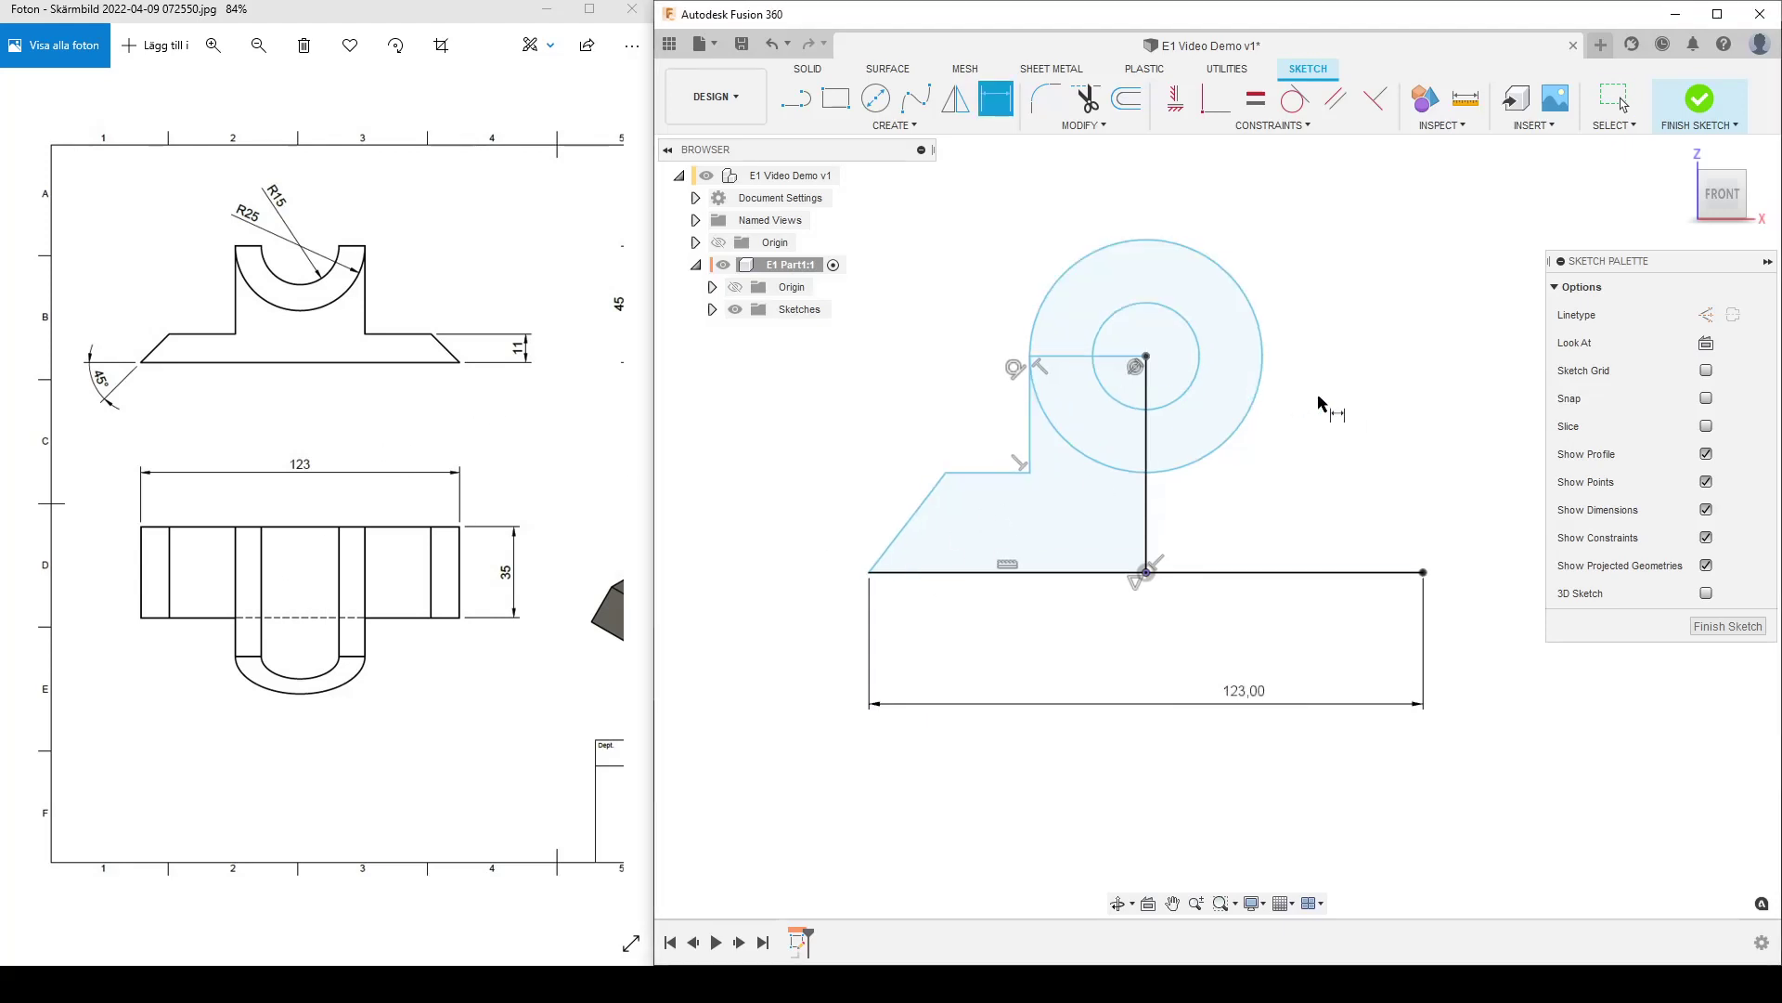
Step: Dimension the plate thickness between base and ledge to 11 mm and place the label beside the ledge
scroll(1345, 374, "down", 1)
scroll(1346, 373, "down", 1)
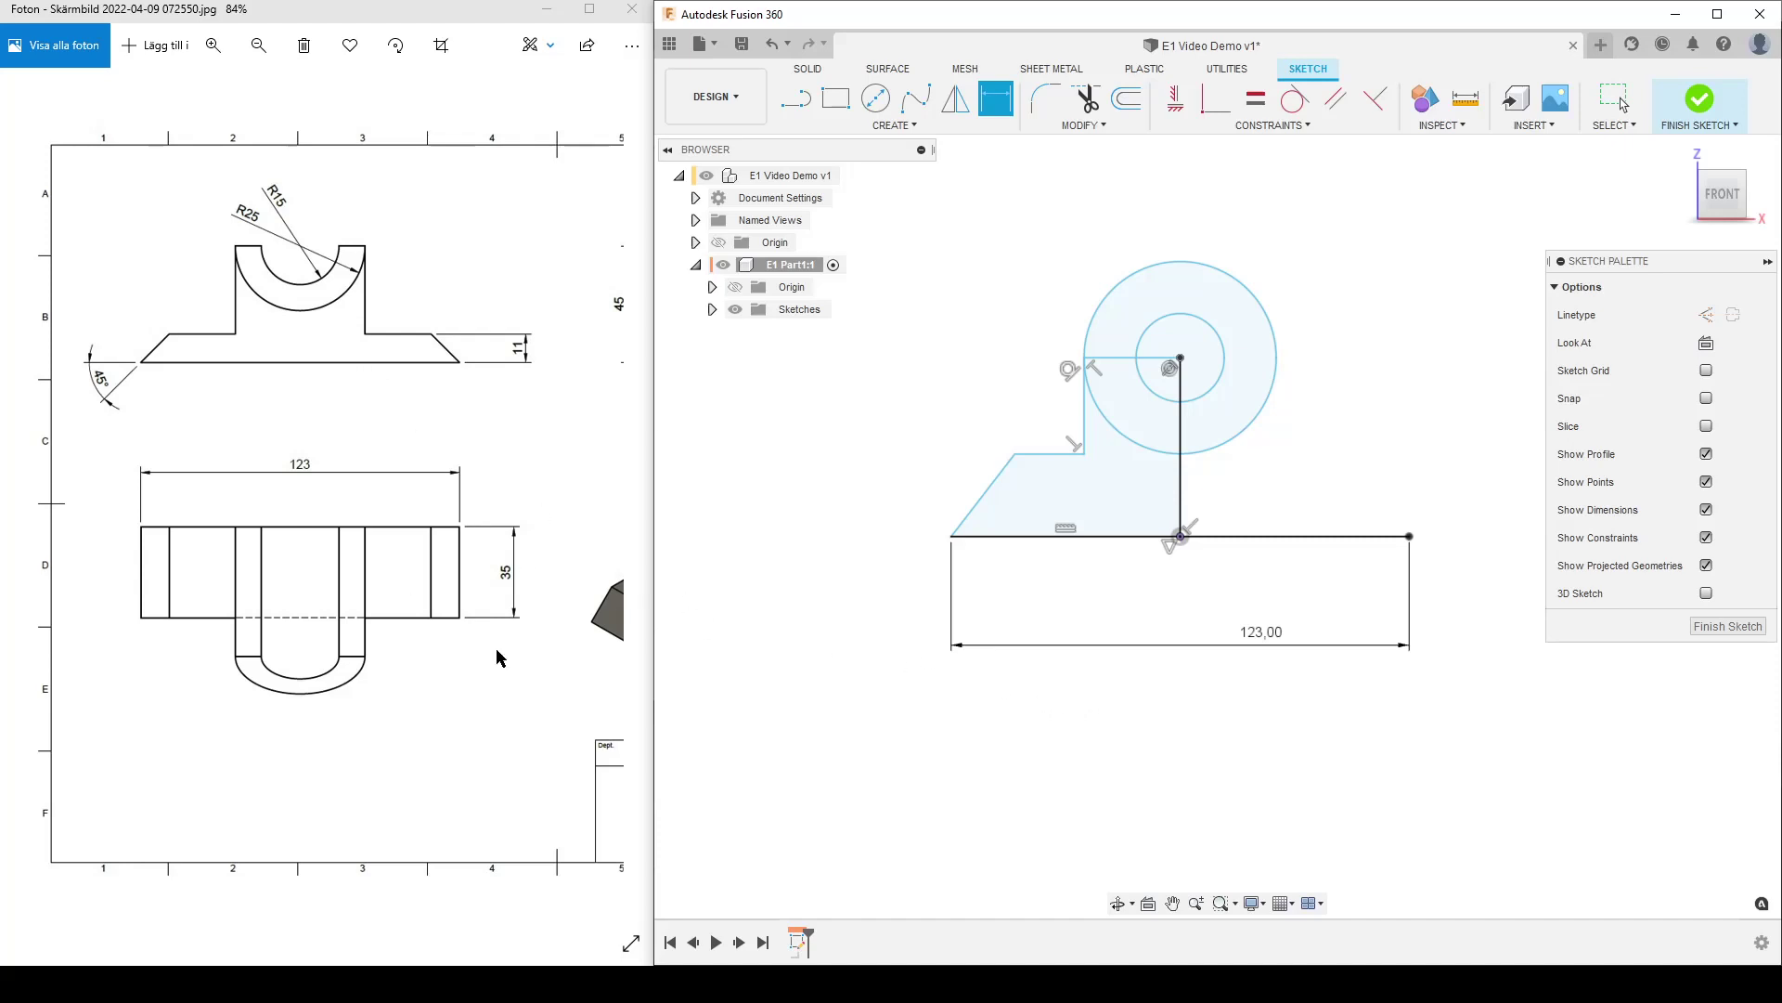
left_click(1045, 537)
left_click(1036, 455)
left_click(776, 452)
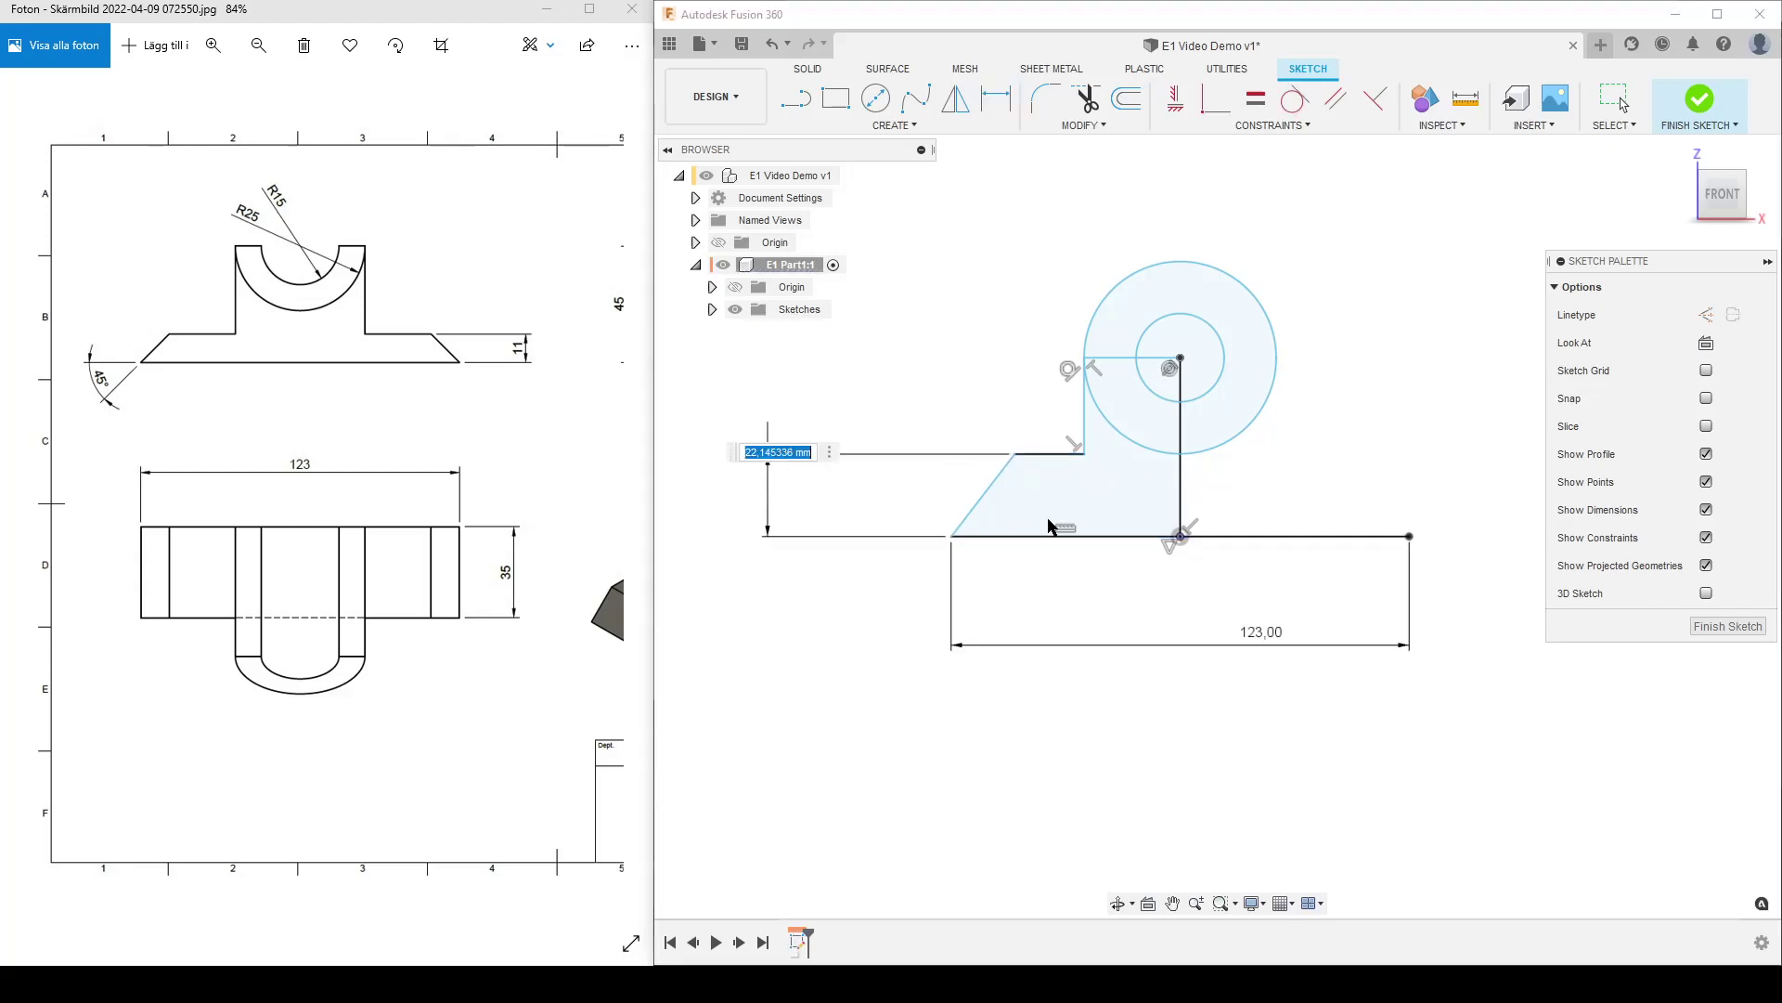
key("Return")
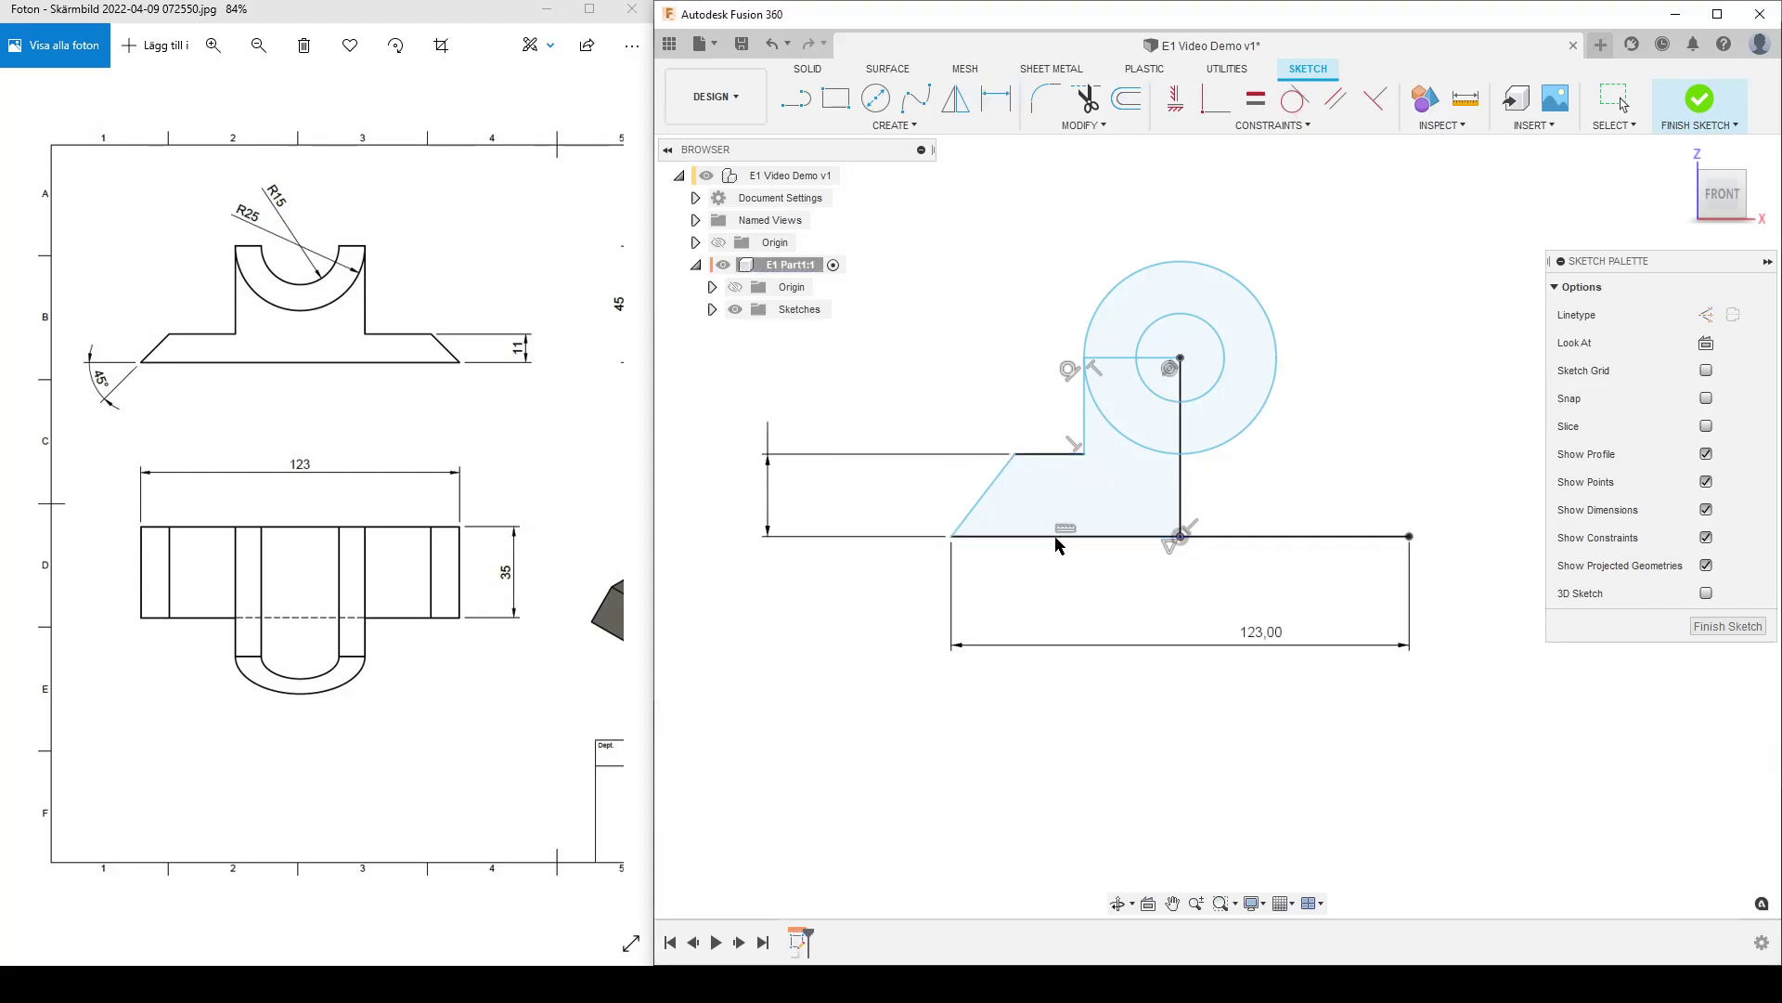
type("11")
key("Return")
scroll(927, 557, "up", 3)
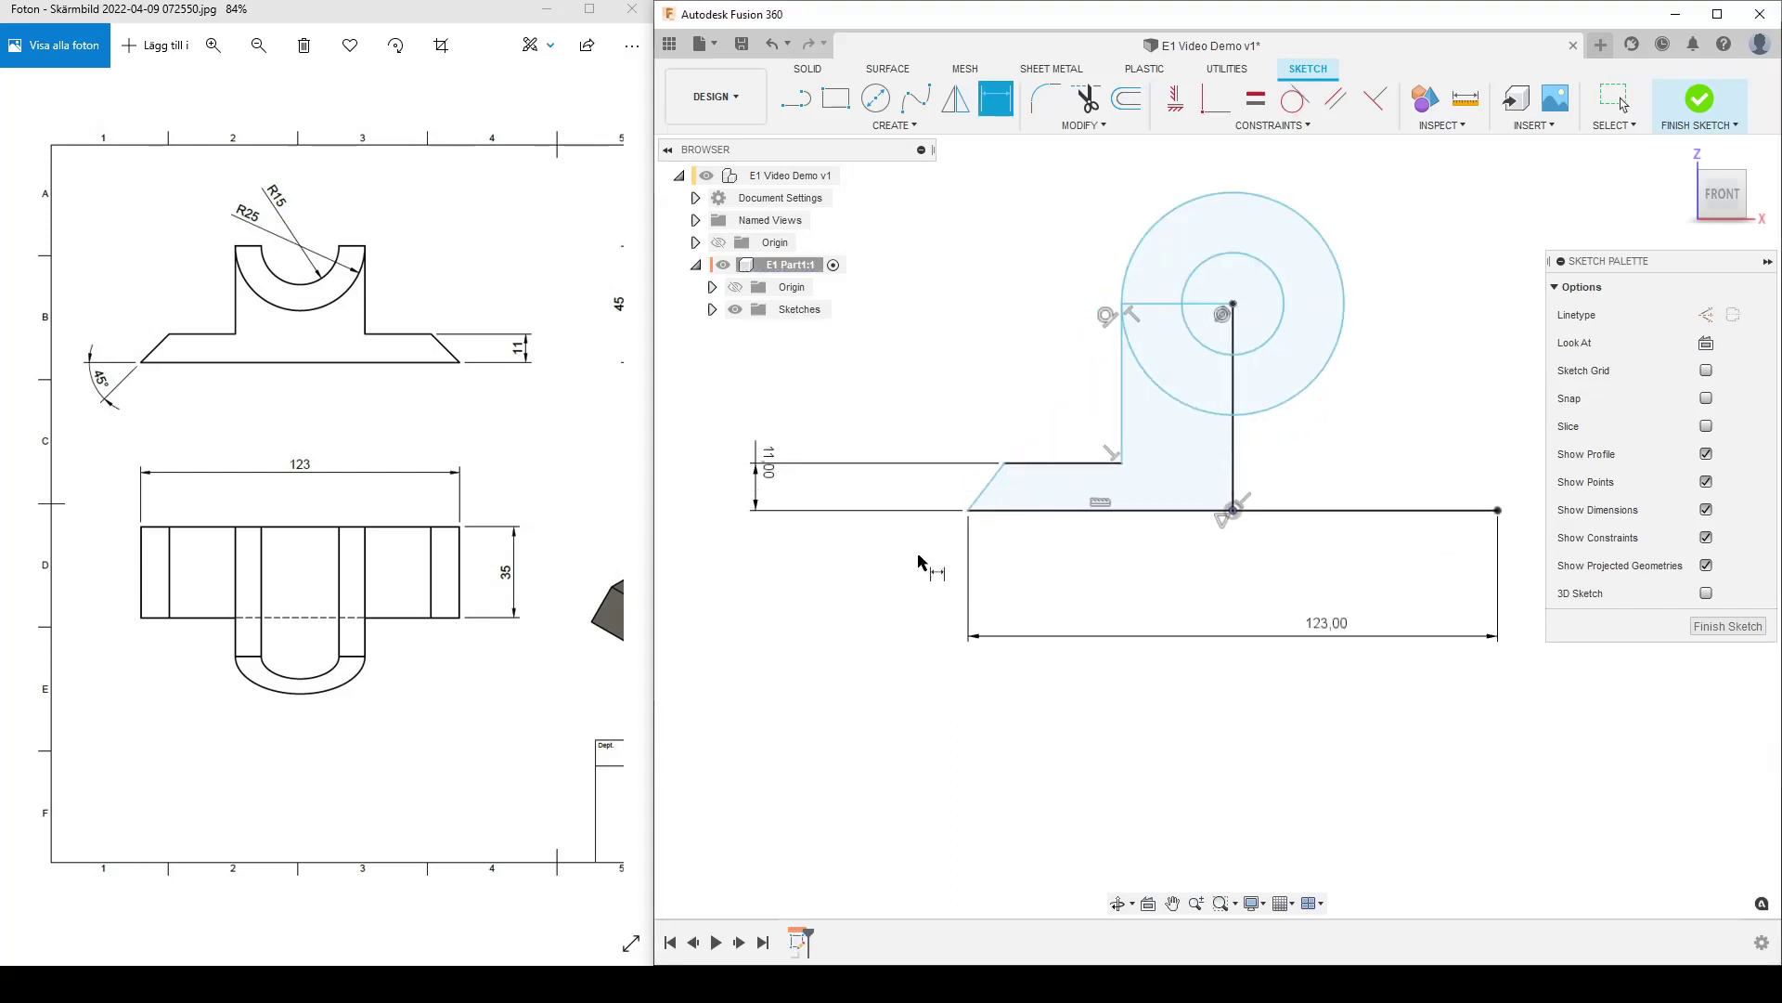
key("Escape")
left_click_drag(733, 455, 721, 655)
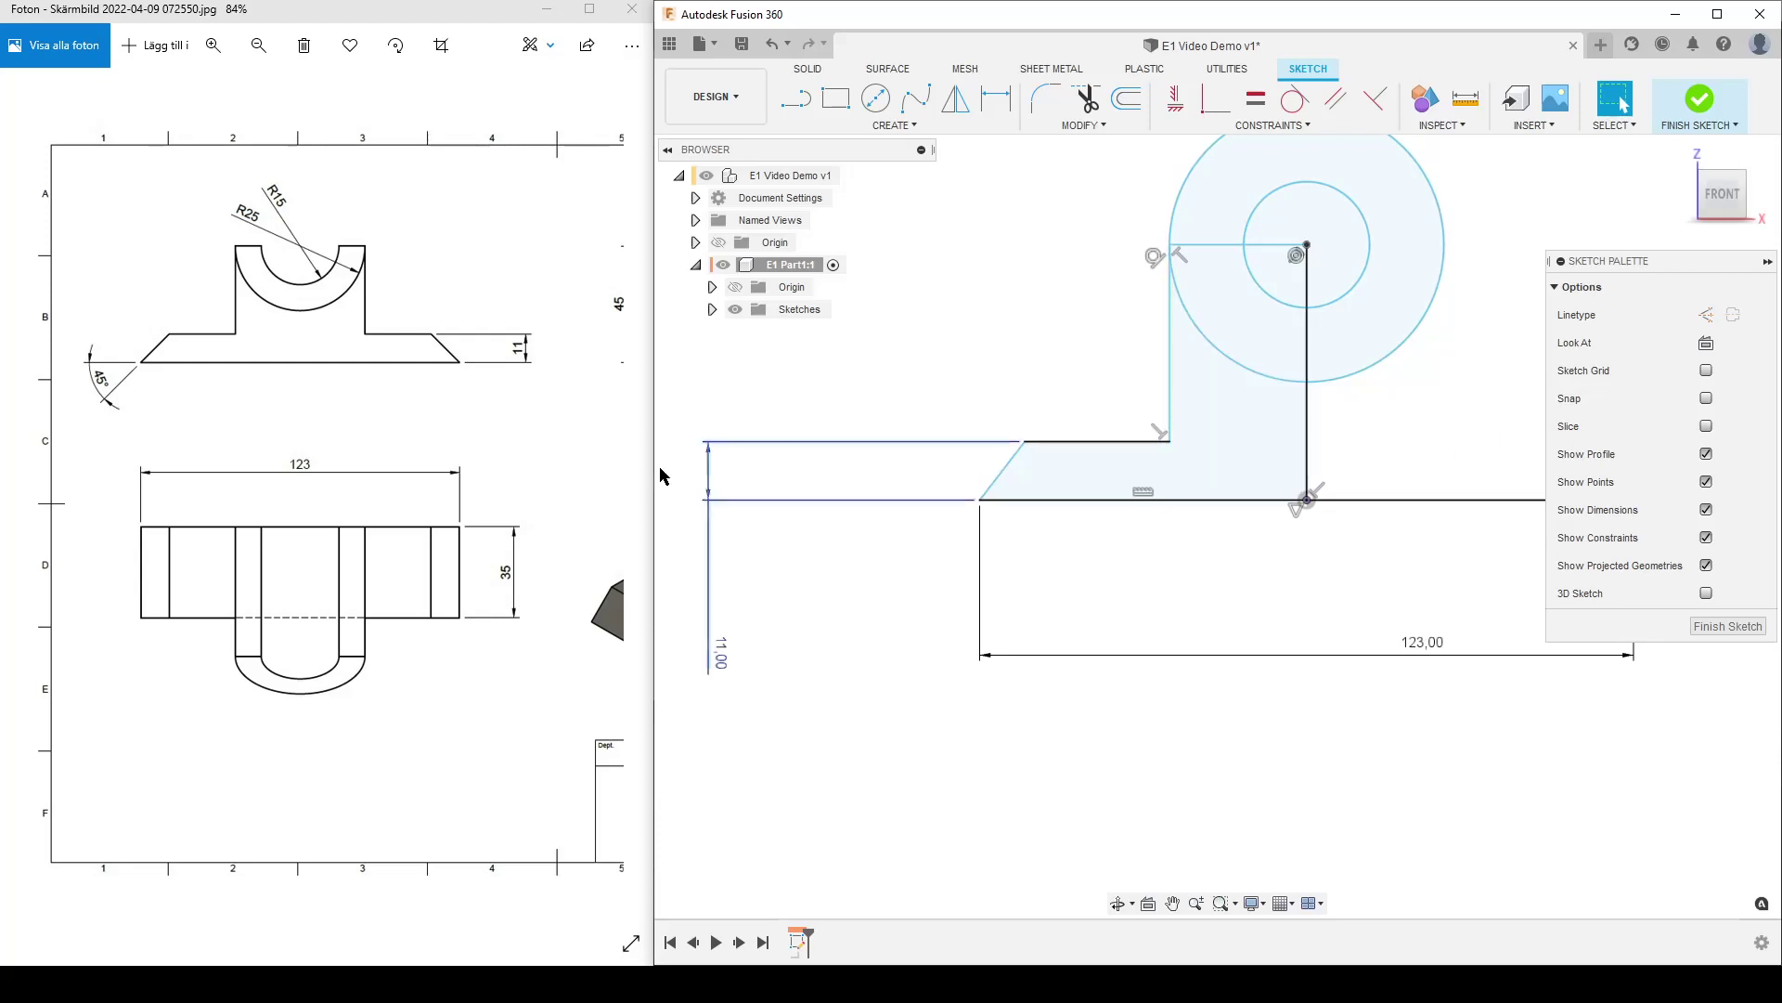
mouse_move(718, 653)
left_mouse_down()
mouse_move(1026, 470)
mouse_move(1107, 399)
left_mouse_up()
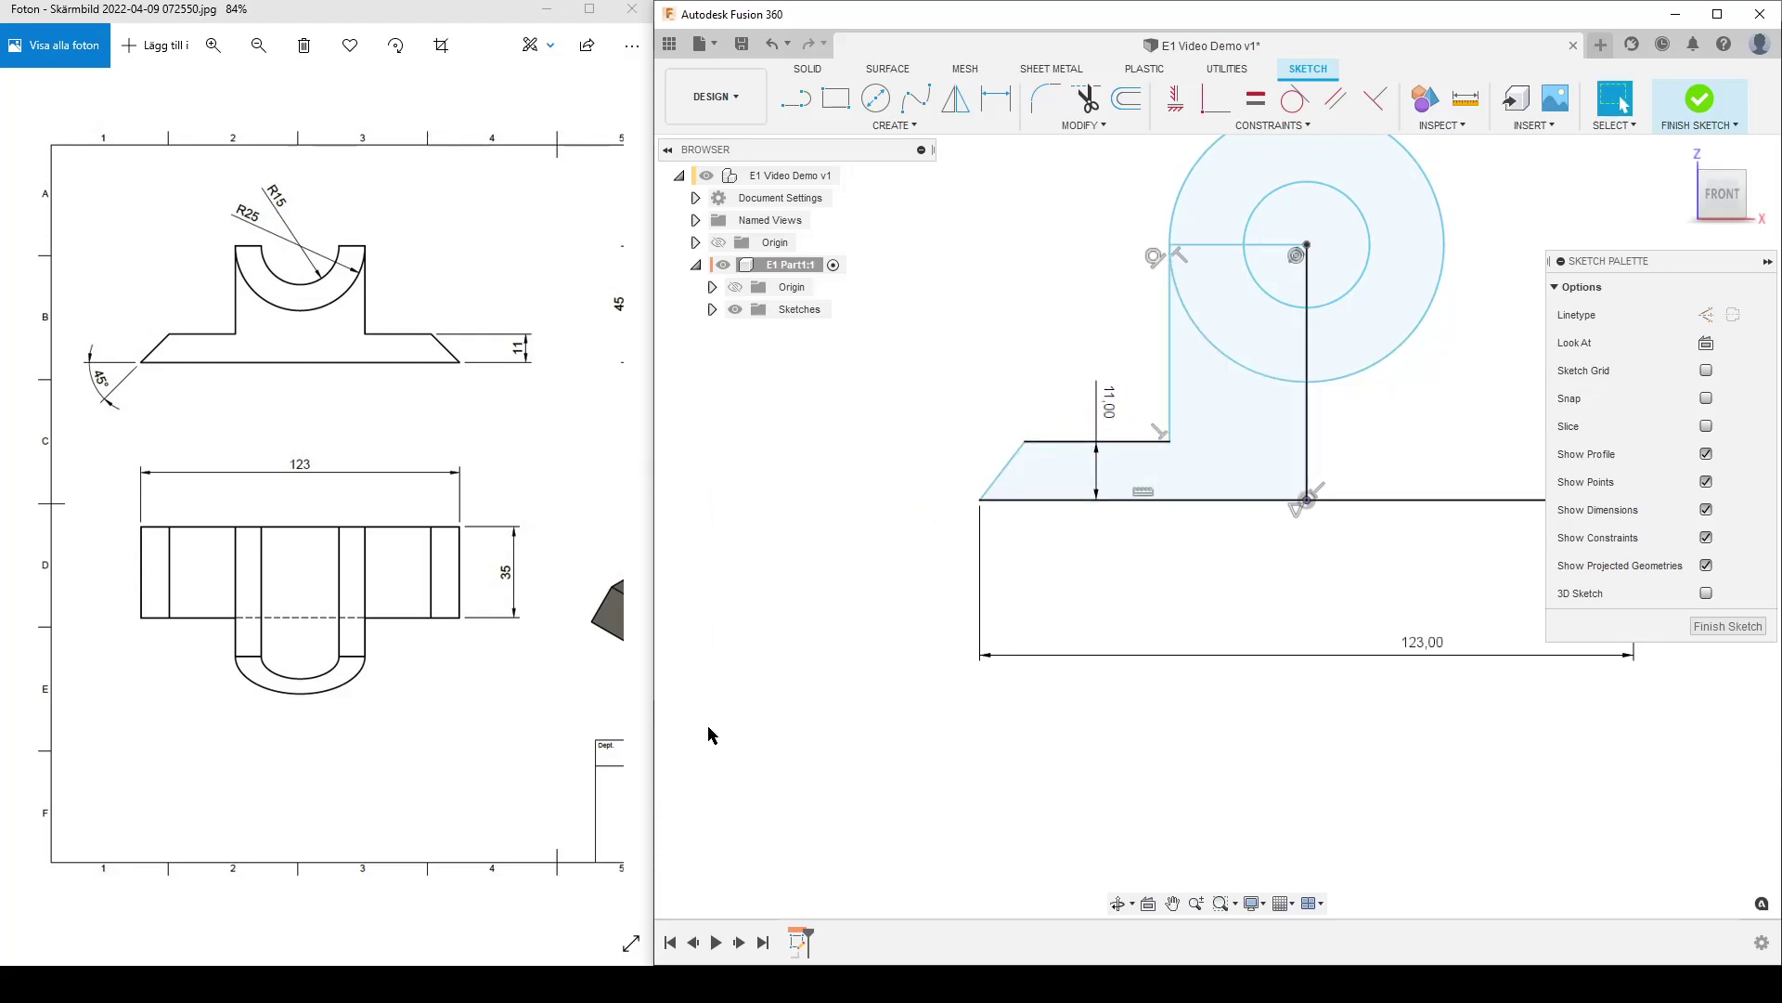
Step: Set the angle between the base line and the chamfer line to 45°
key("d")
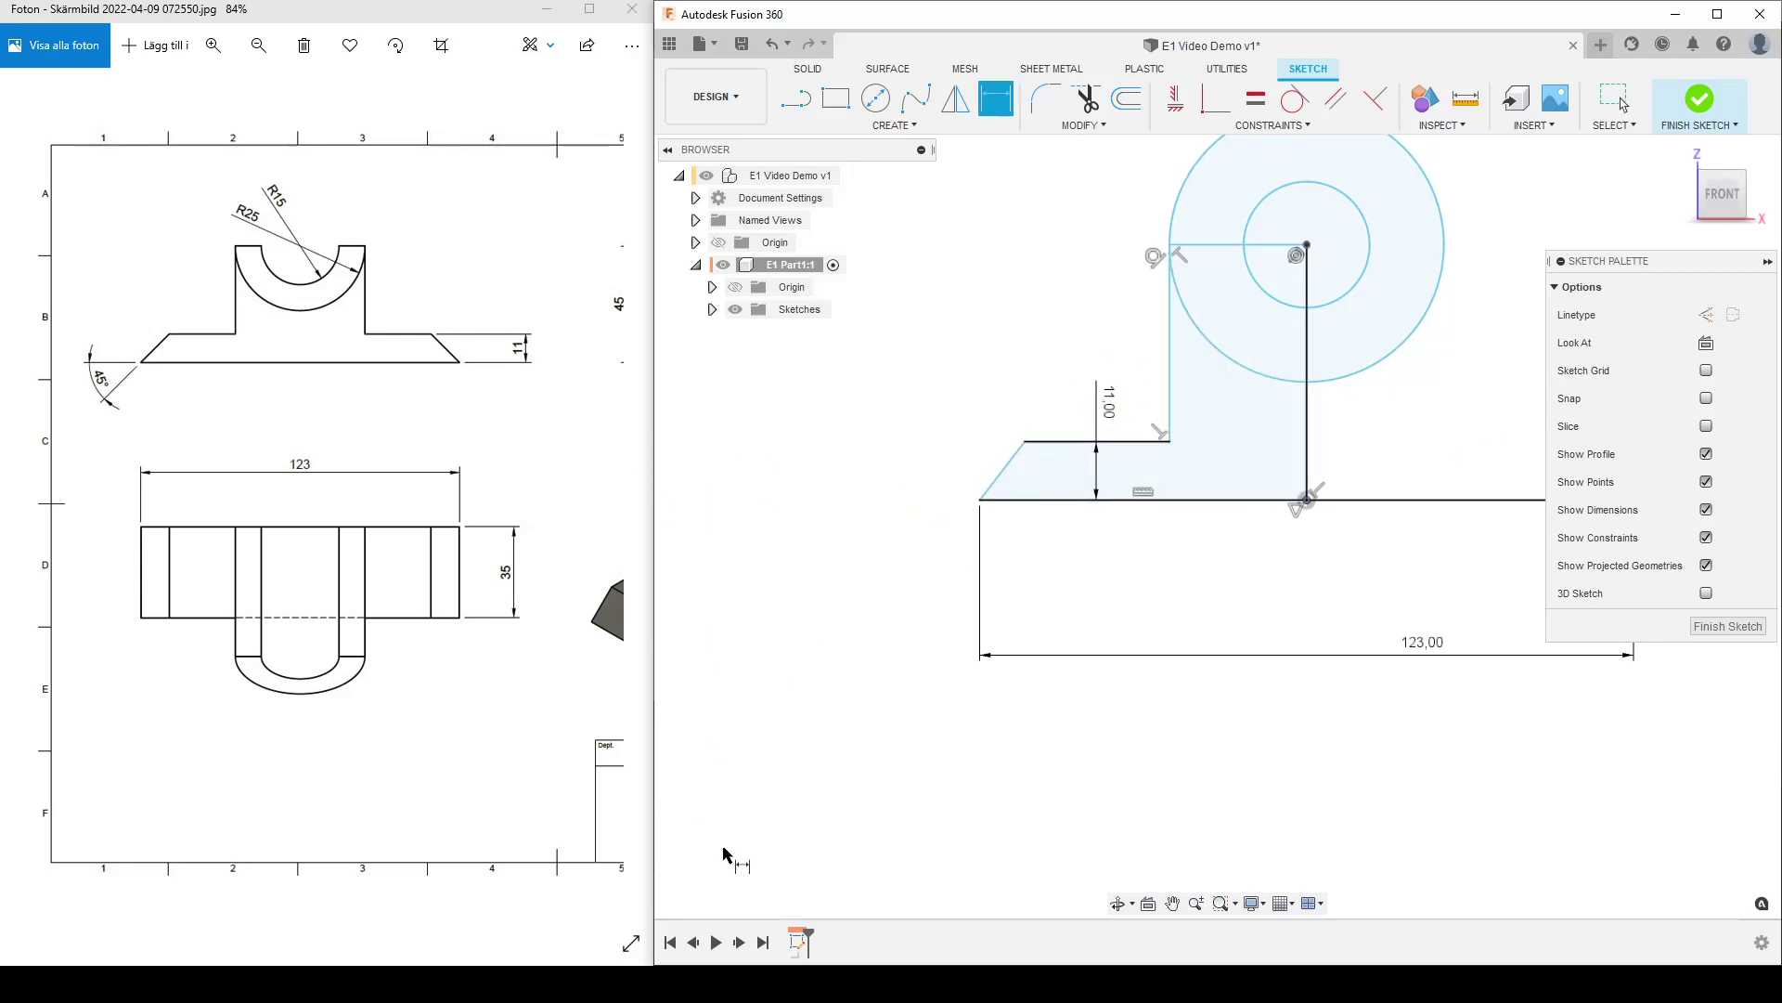
left_click(1046, 502)
left_click(1004, 469)
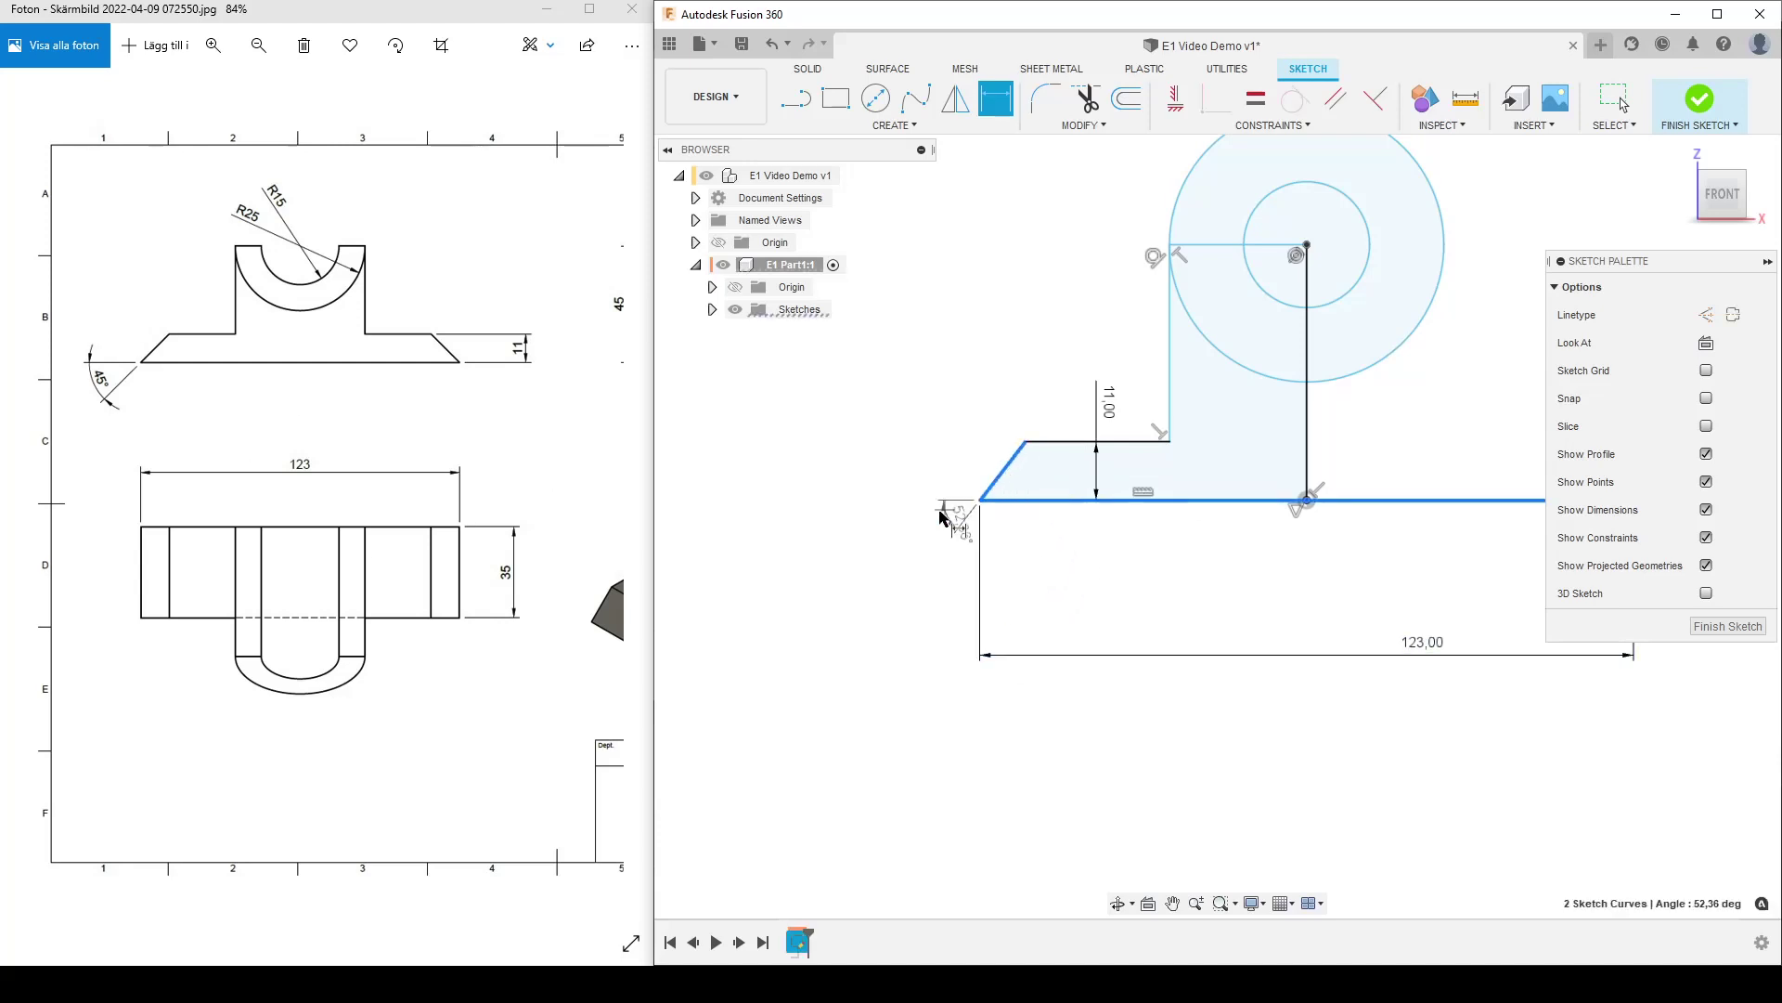
left_click(887, 556)
type("45")
key("Return")
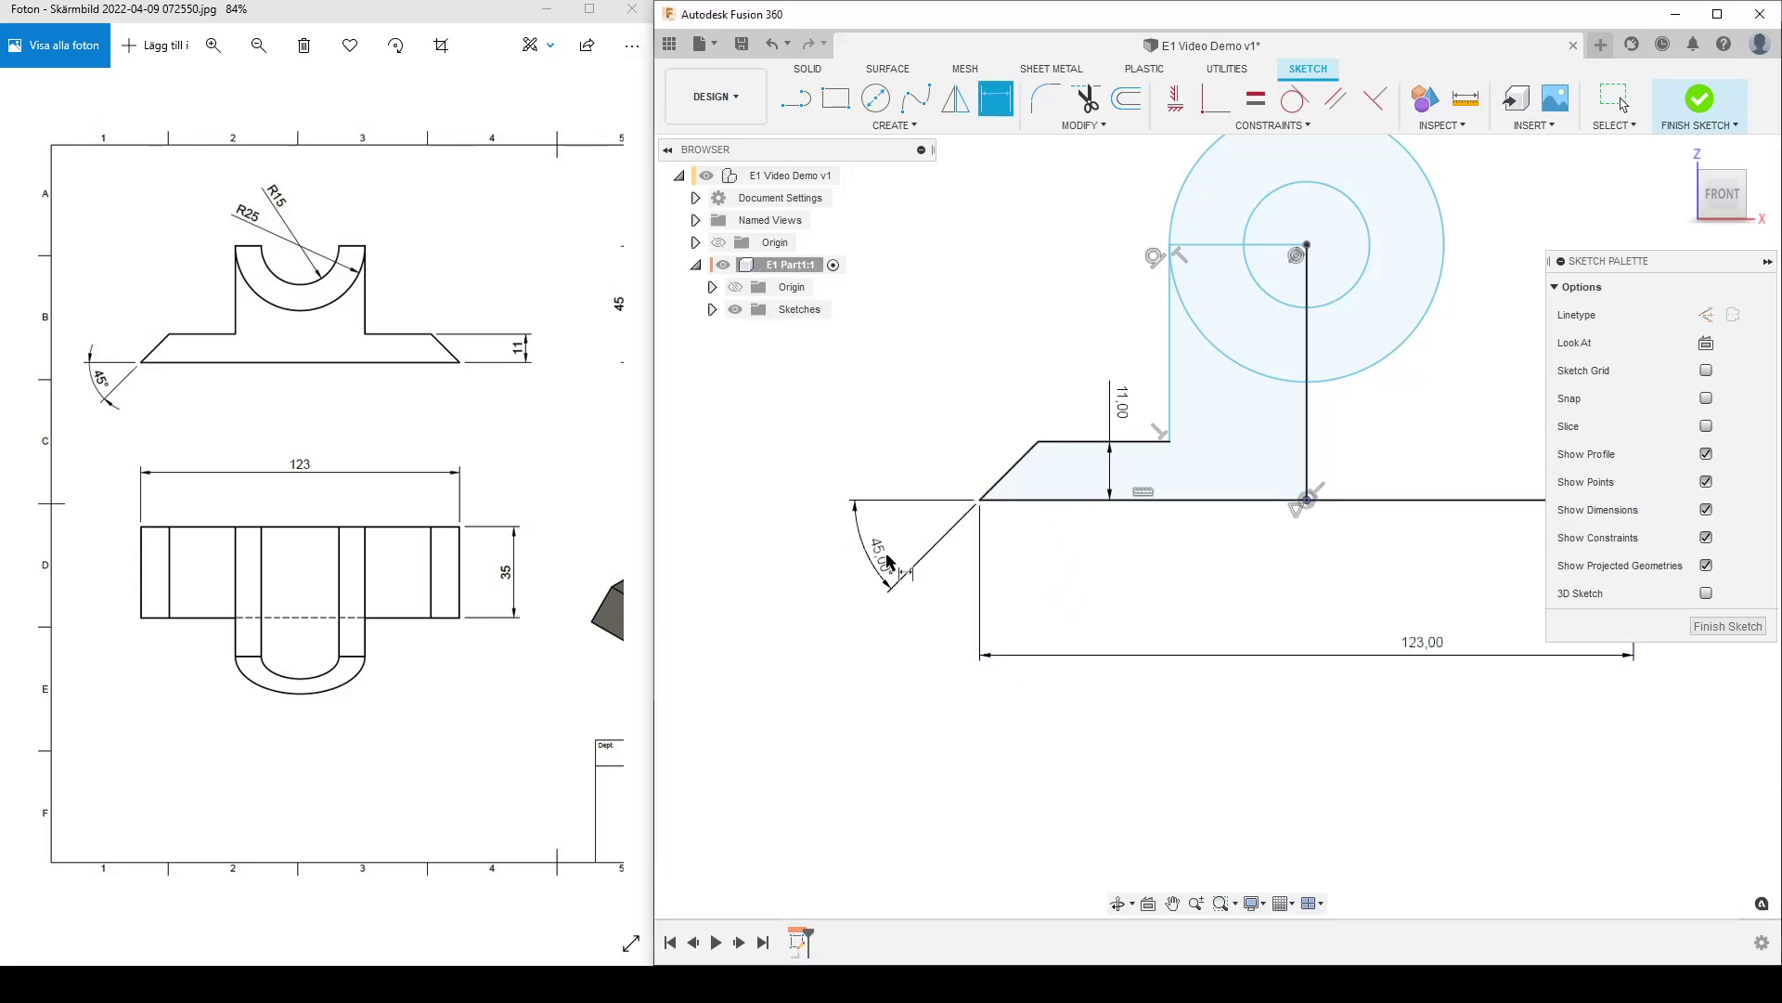
scroll(1357, 438, "down", 2)
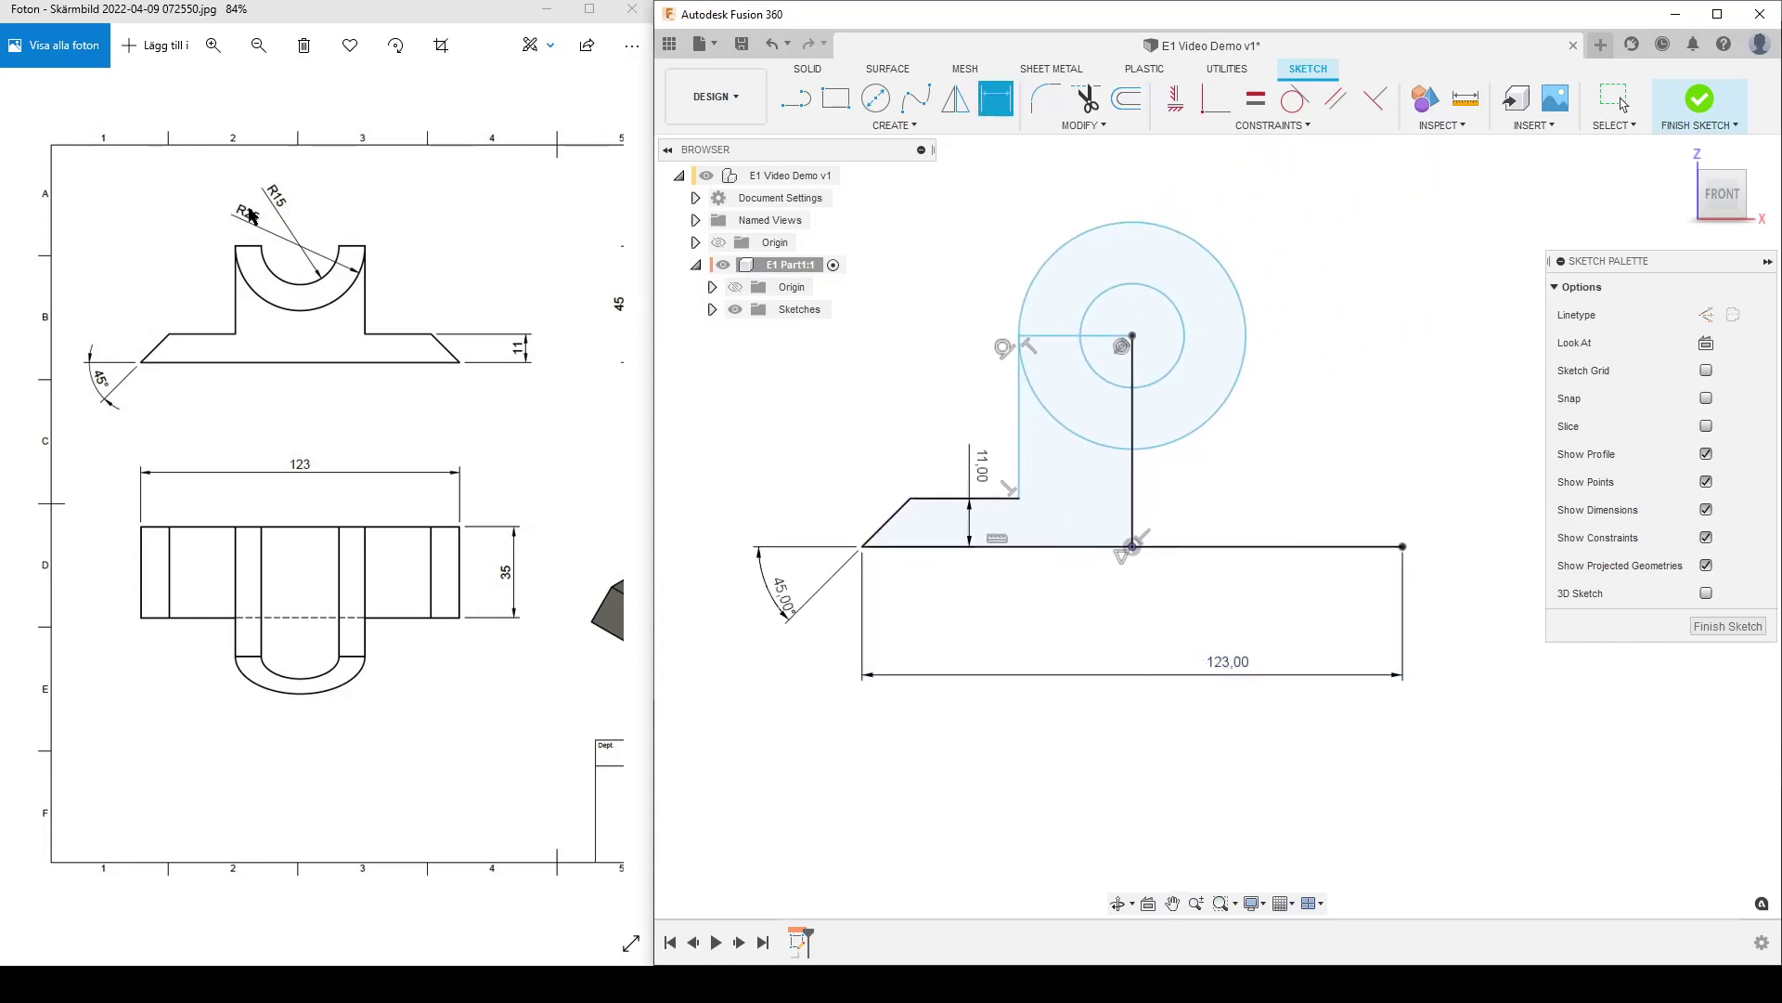
key("Escape")
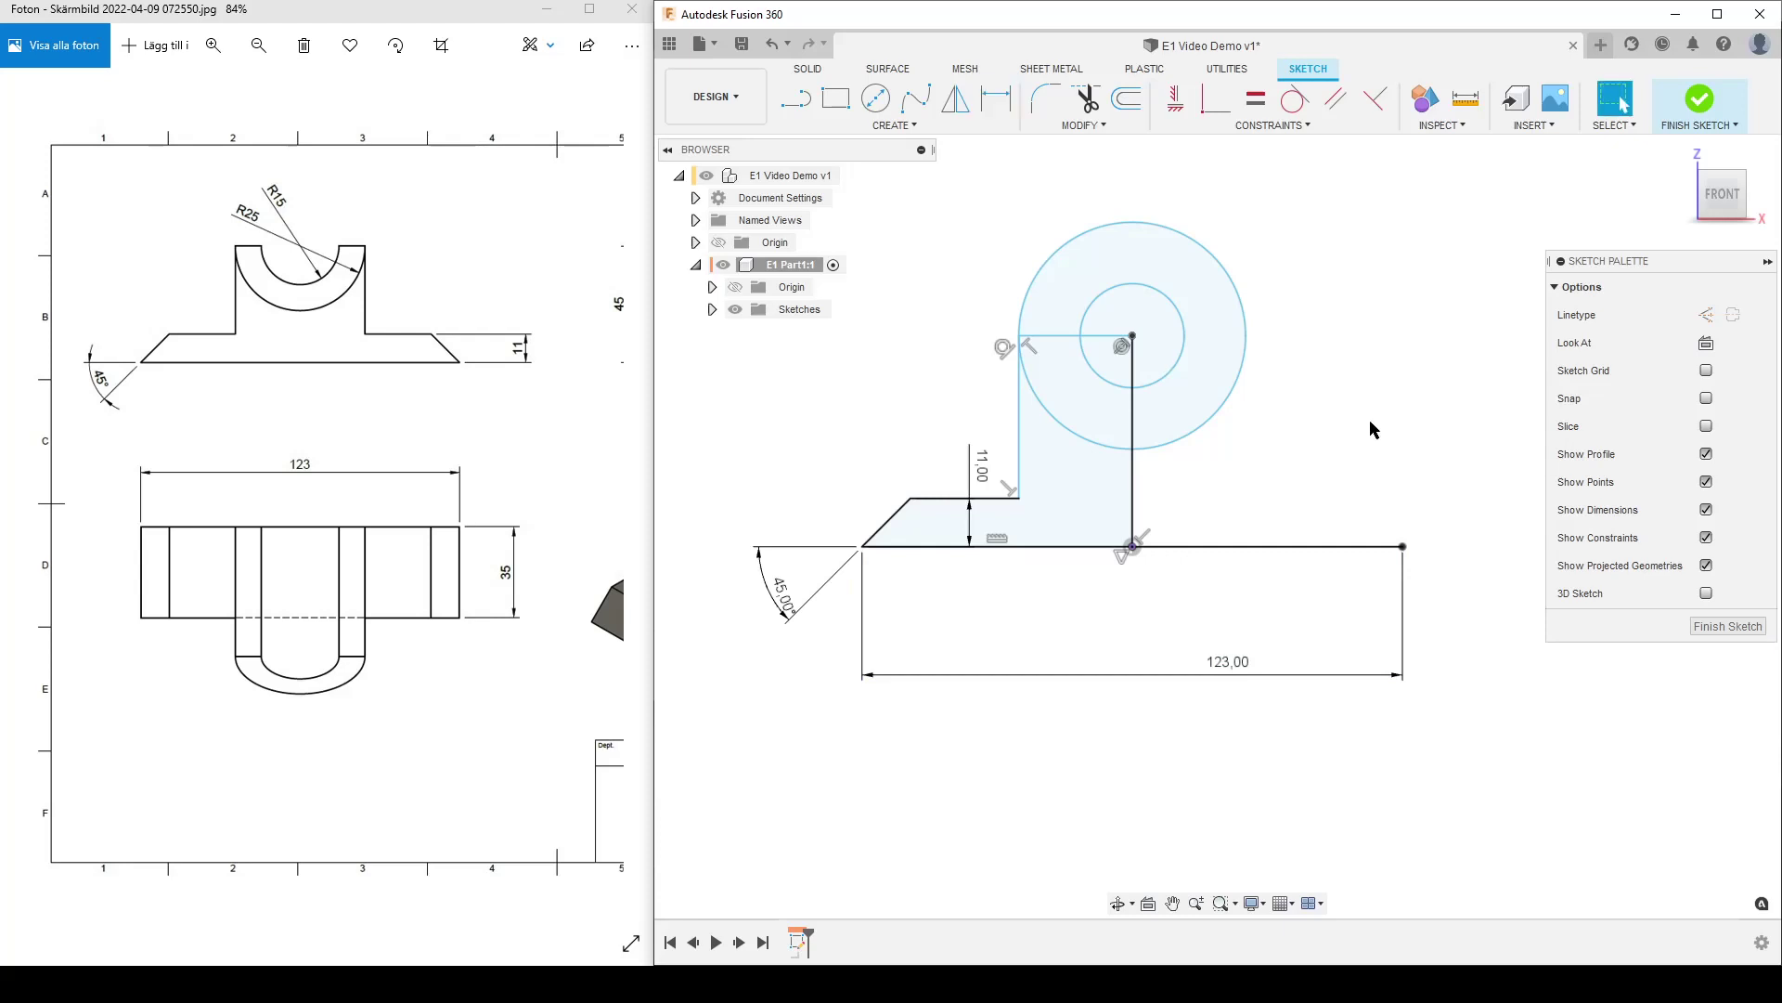
key("d")
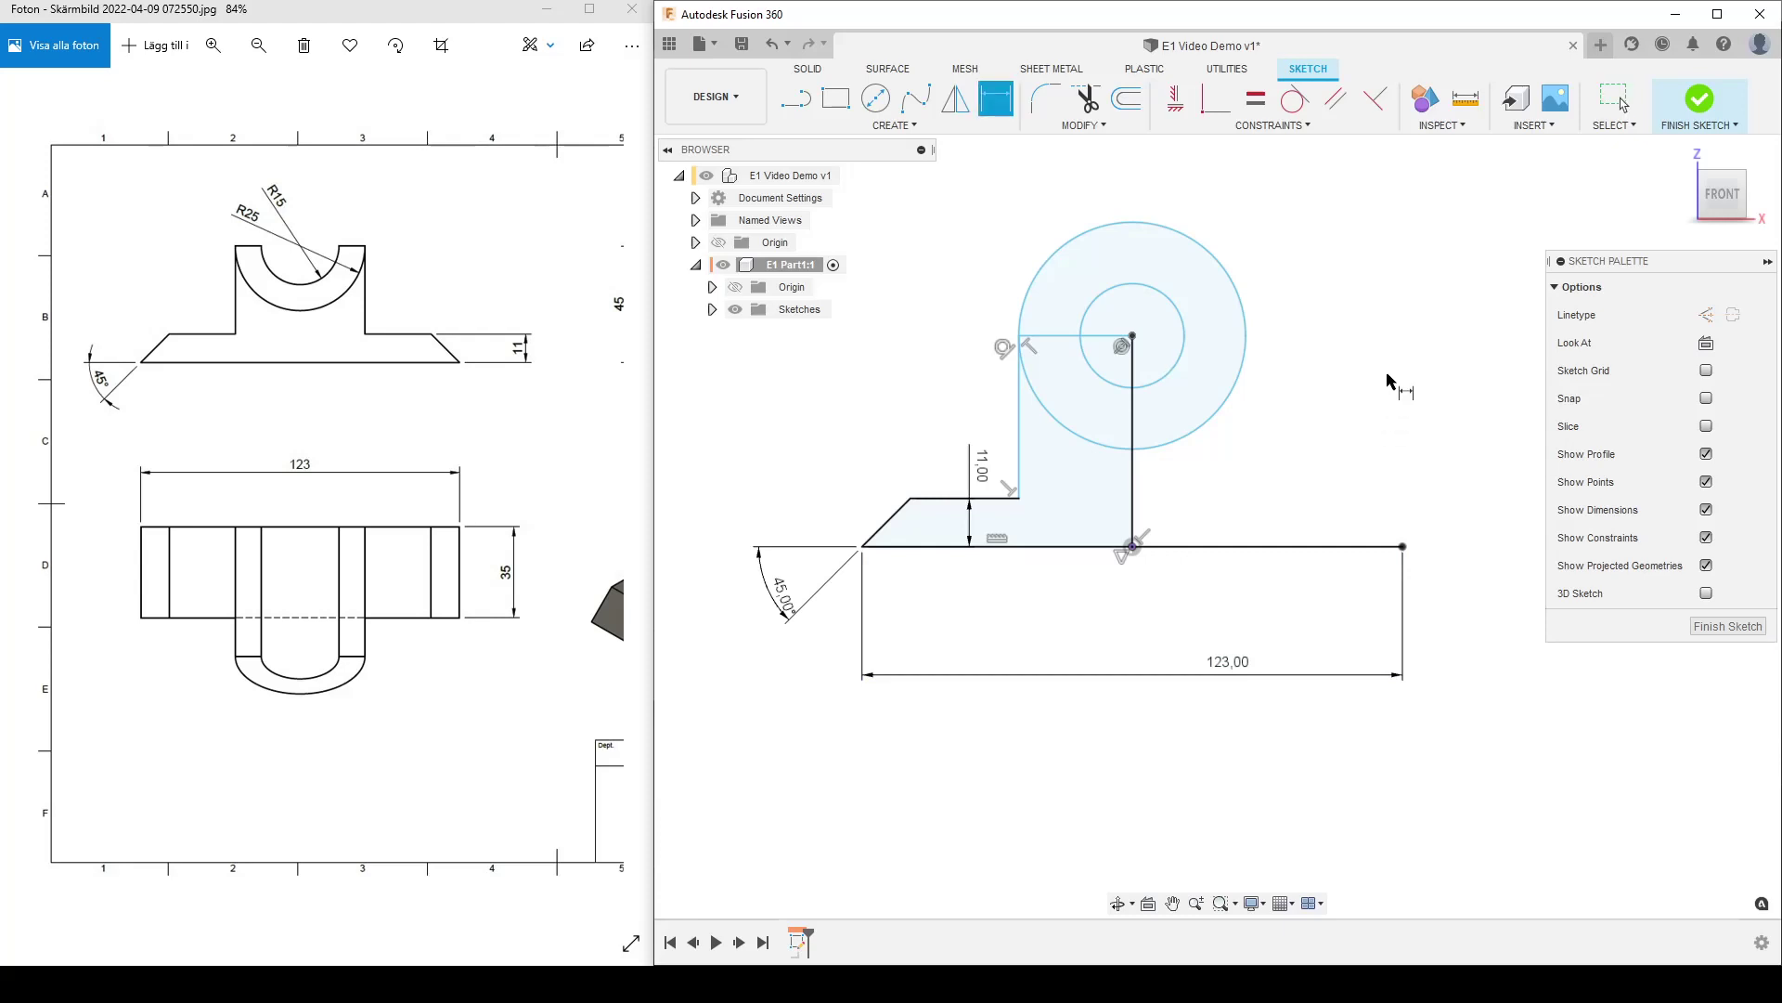
Step: Dimension the outer circle as a radius and set it to R25 mm
left_click(1222, 274)
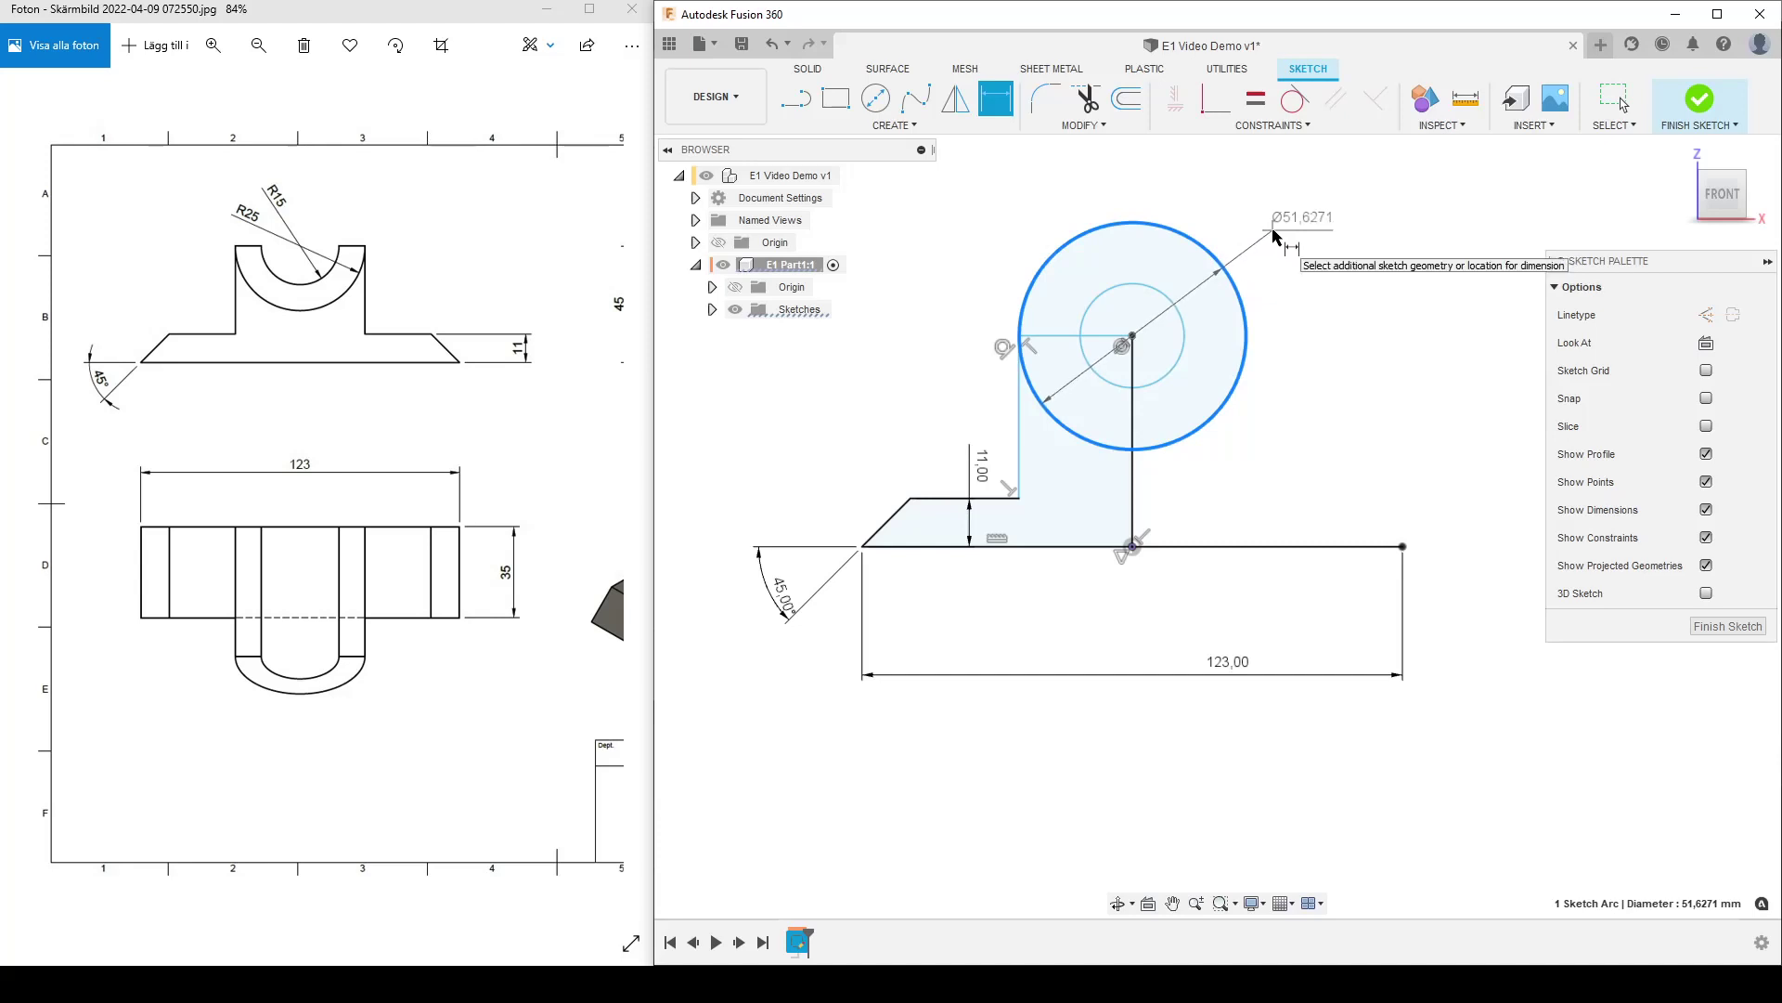
right_click(1275, 236)
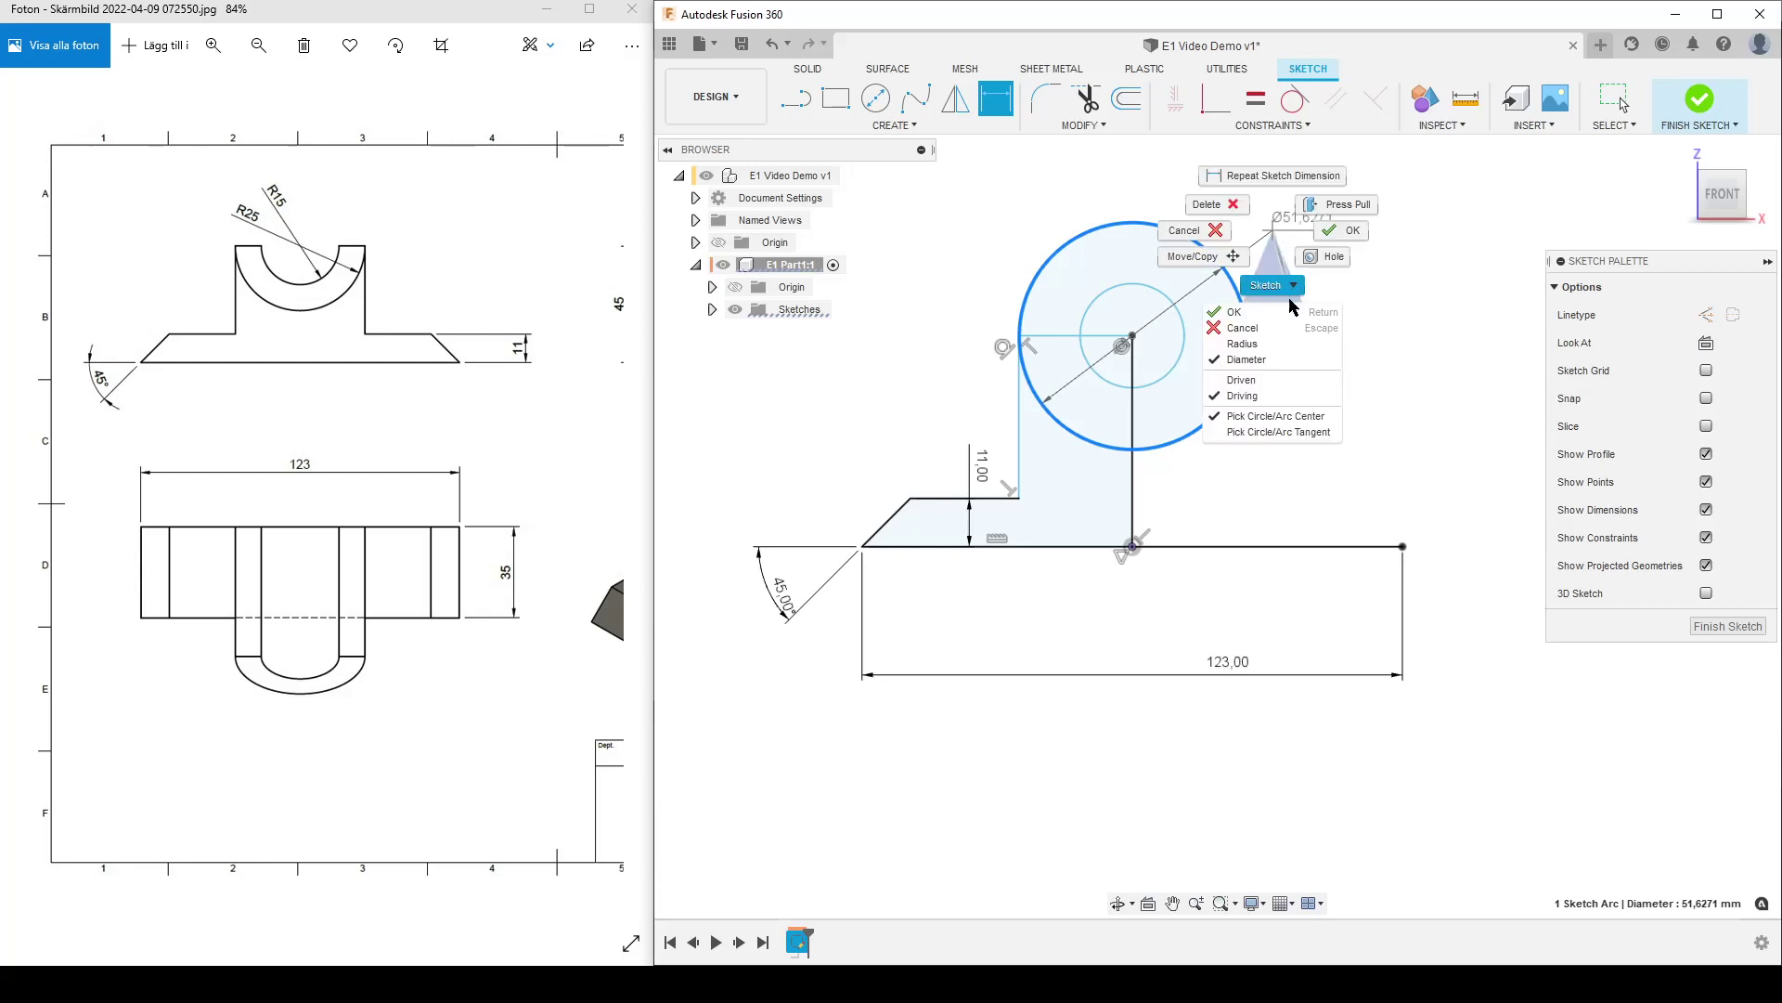
left_click(1276, 344)
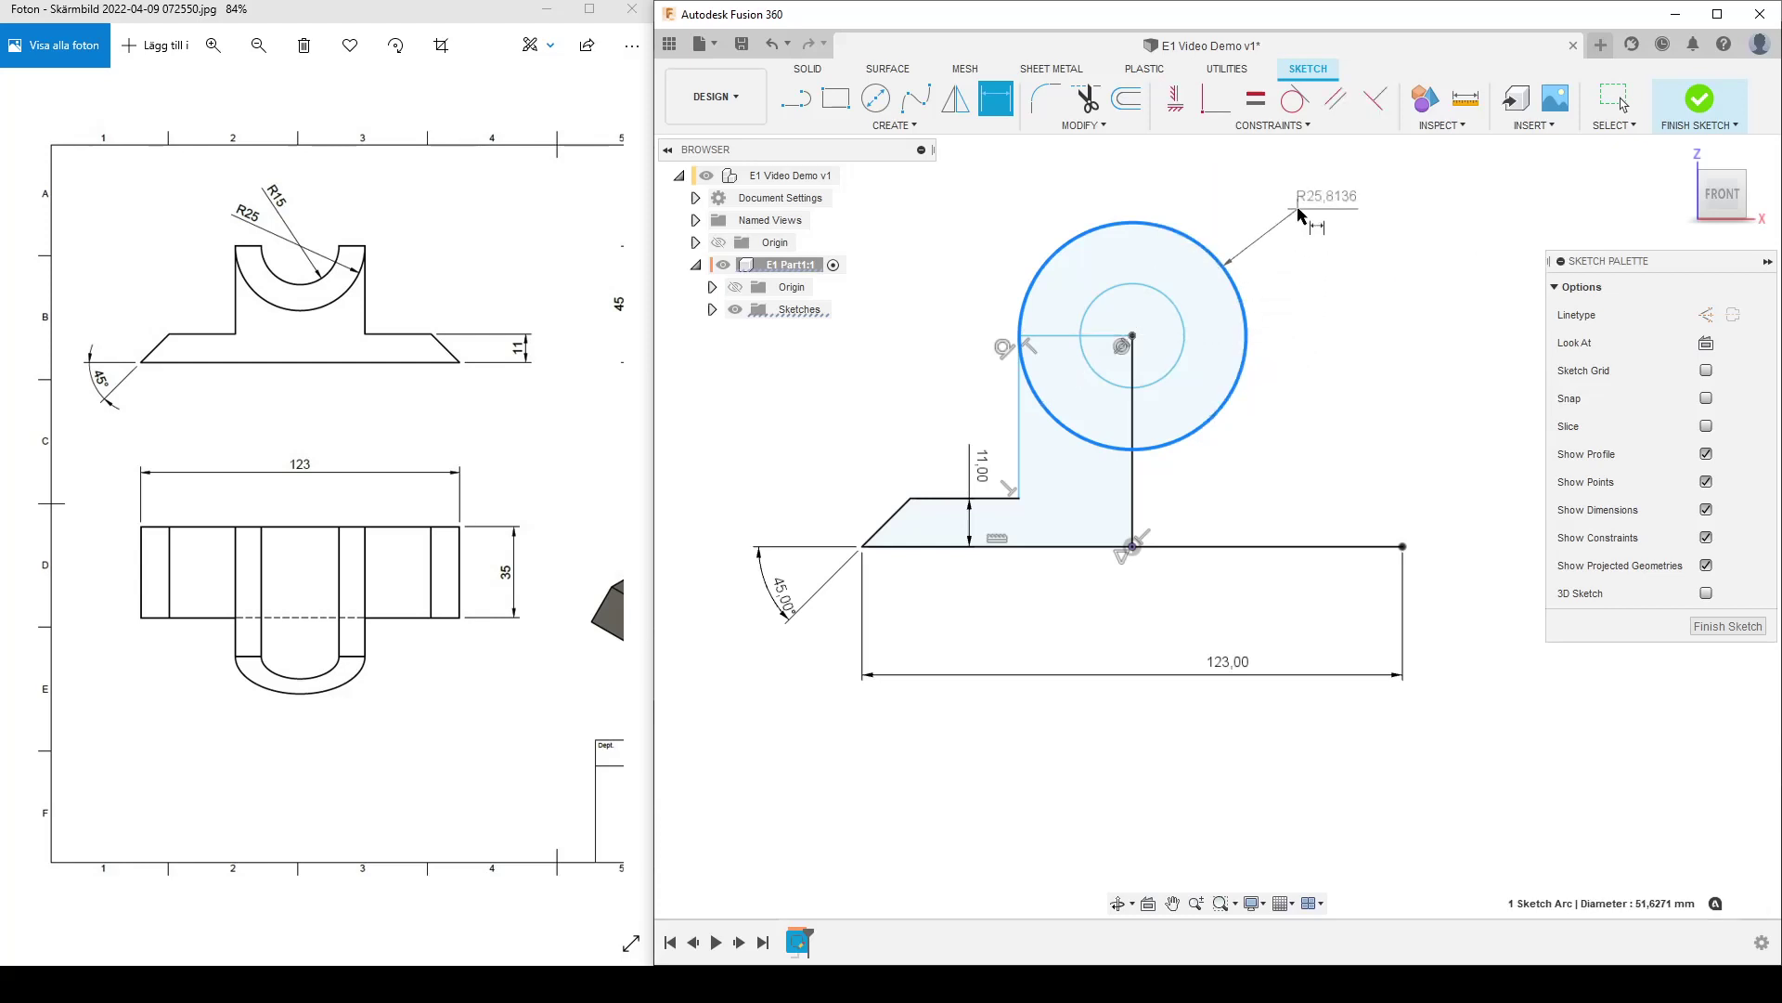
left_click(1299, 211)
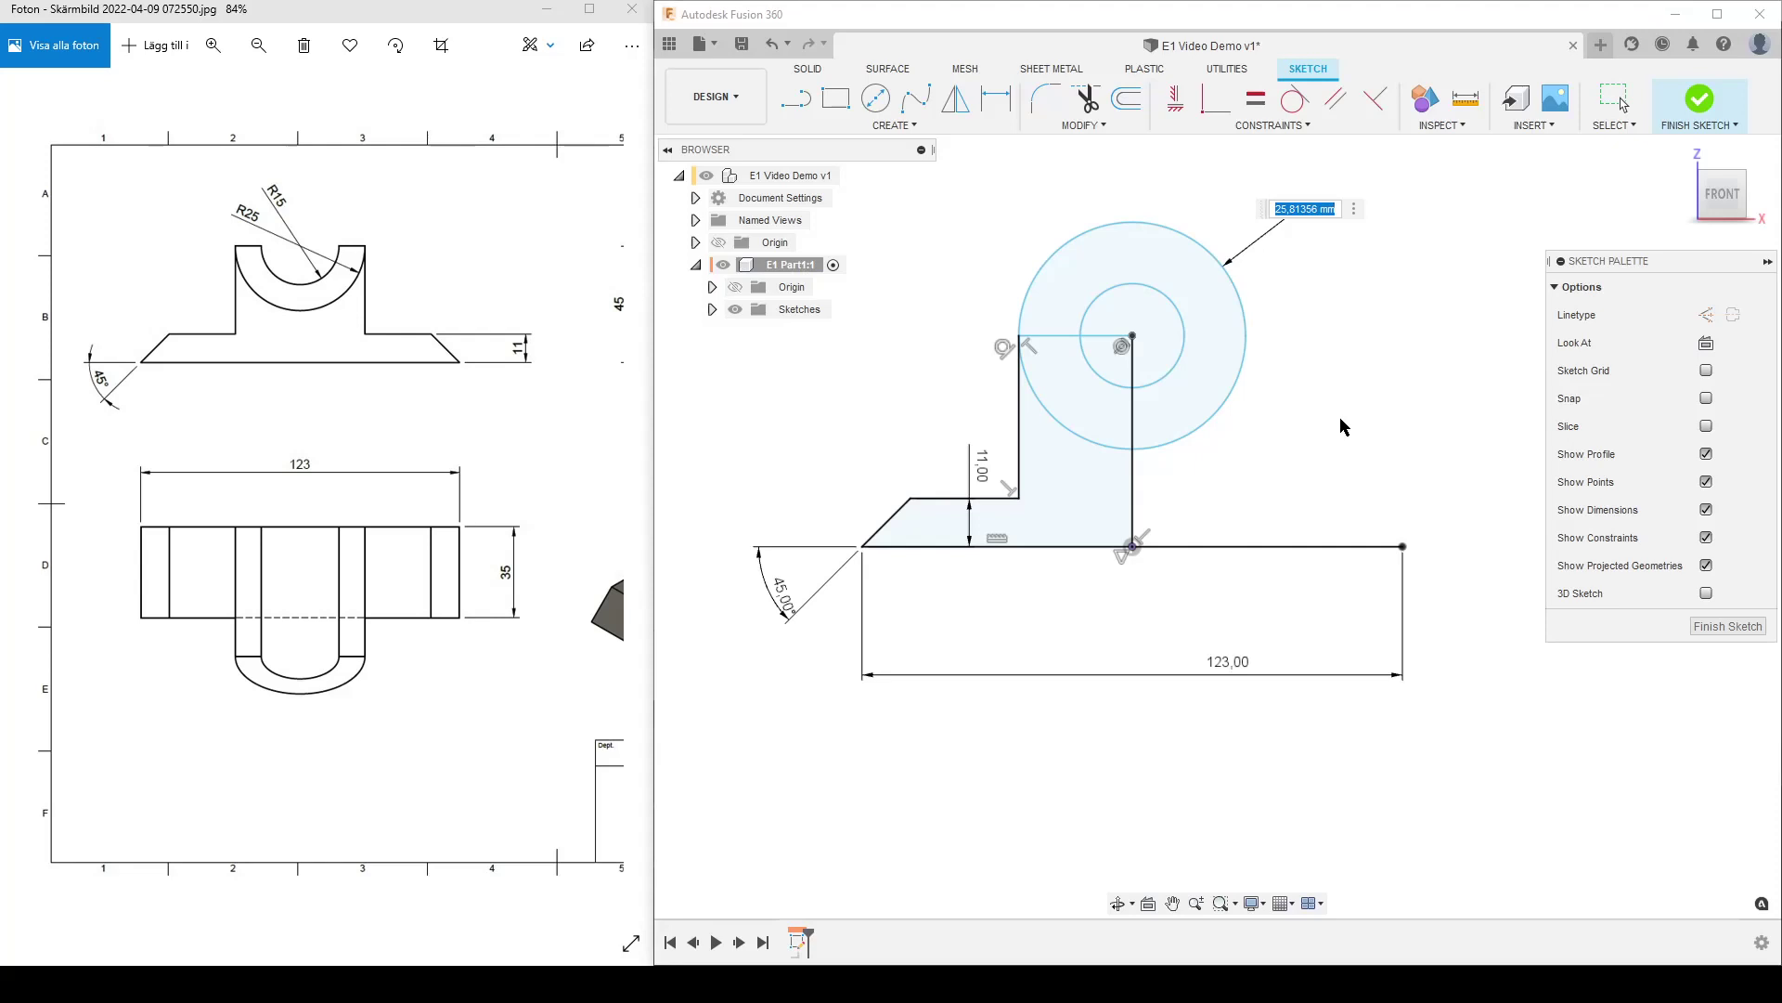
type("25")
key("Return")
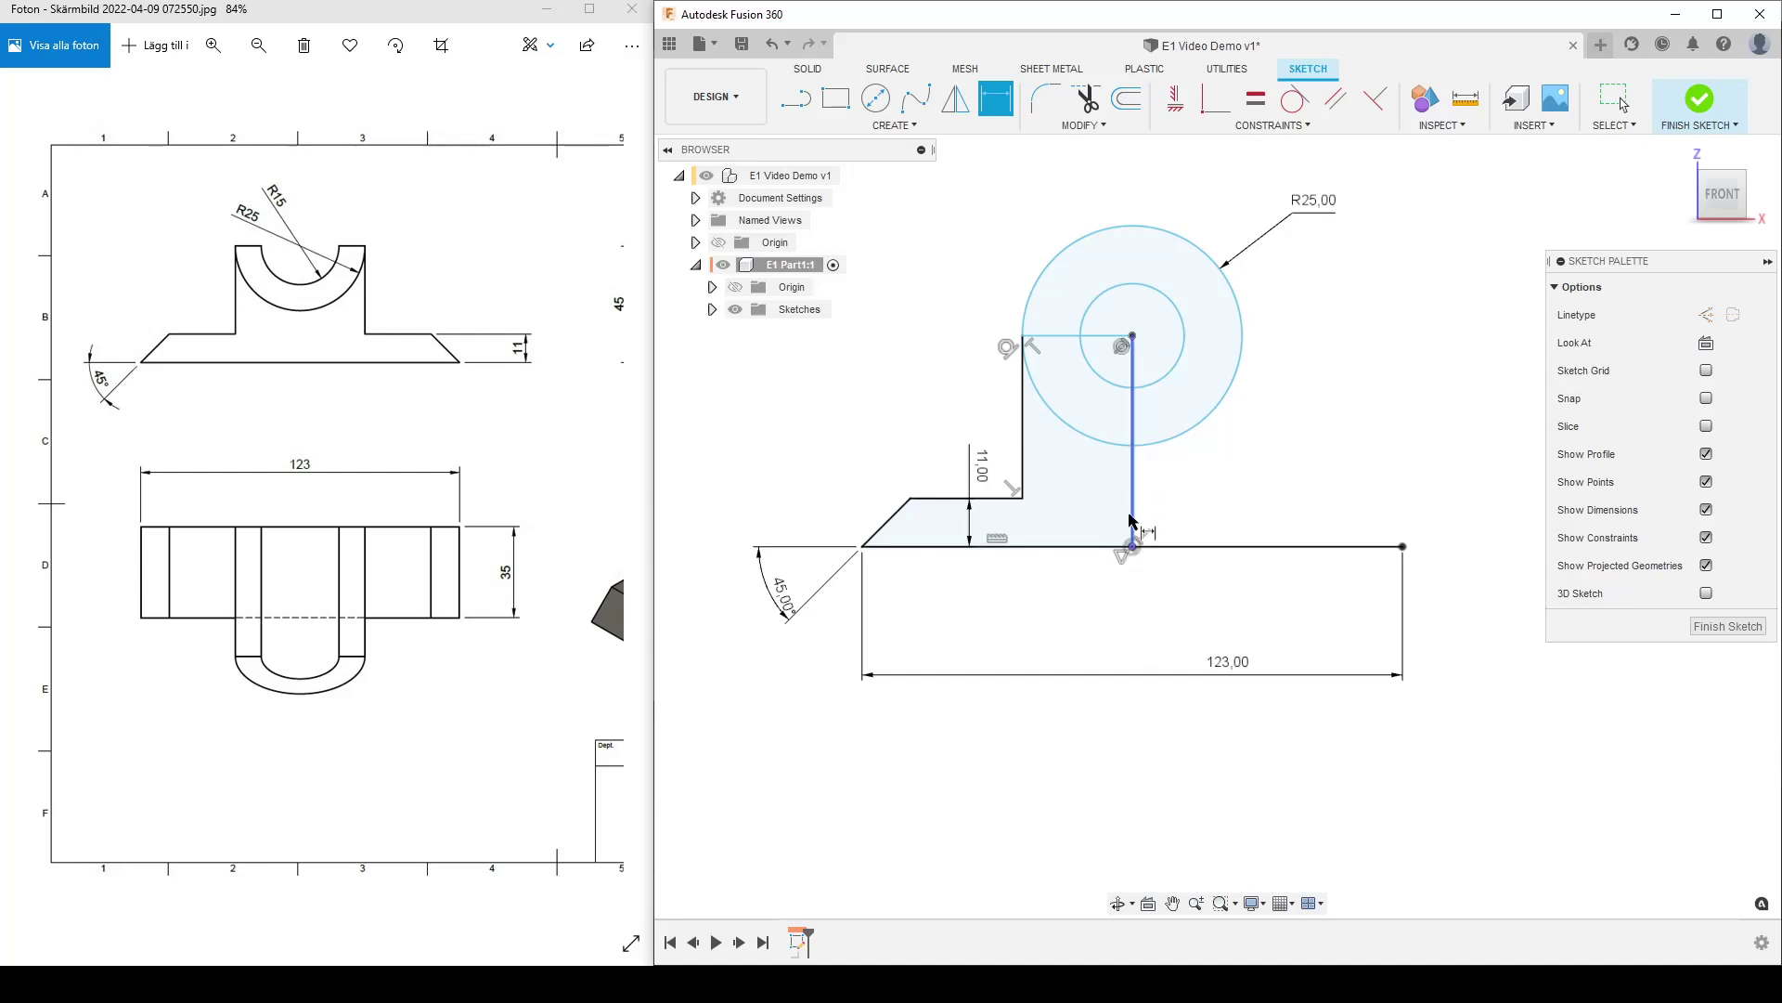
left_click(1135, 548)
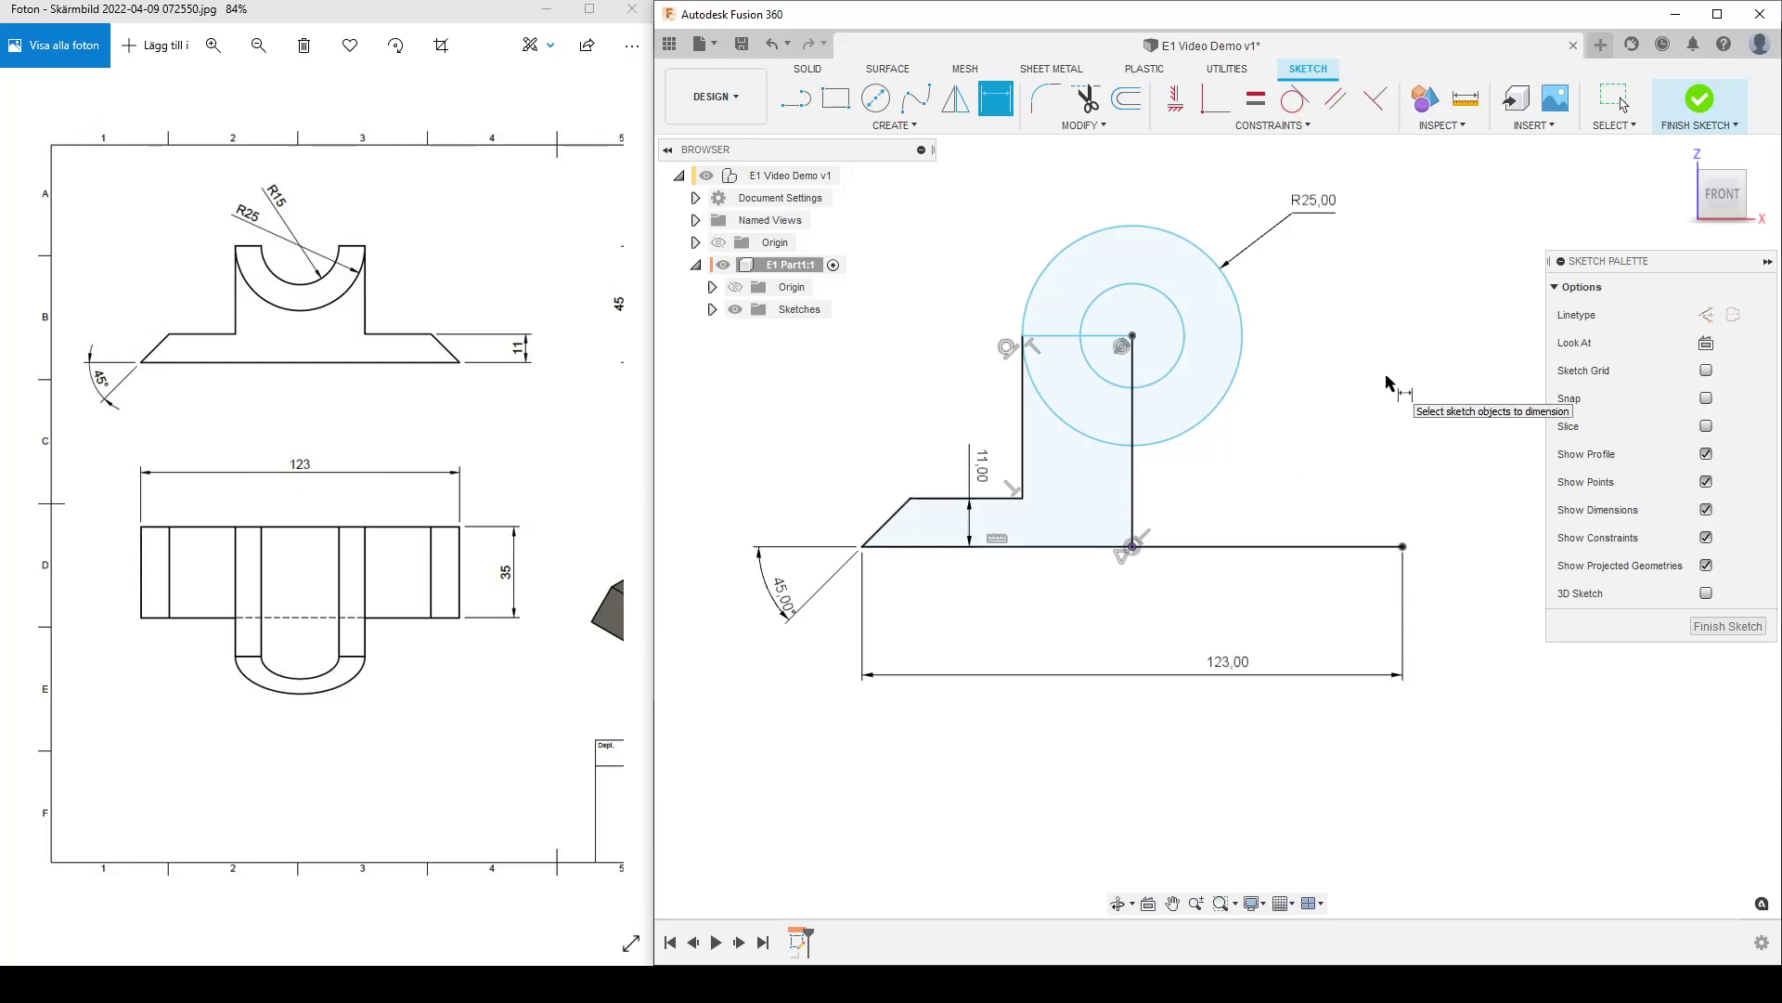
Step: Add a diameter dimension to the inner circle, keeping its measured value for now
key("Escape")
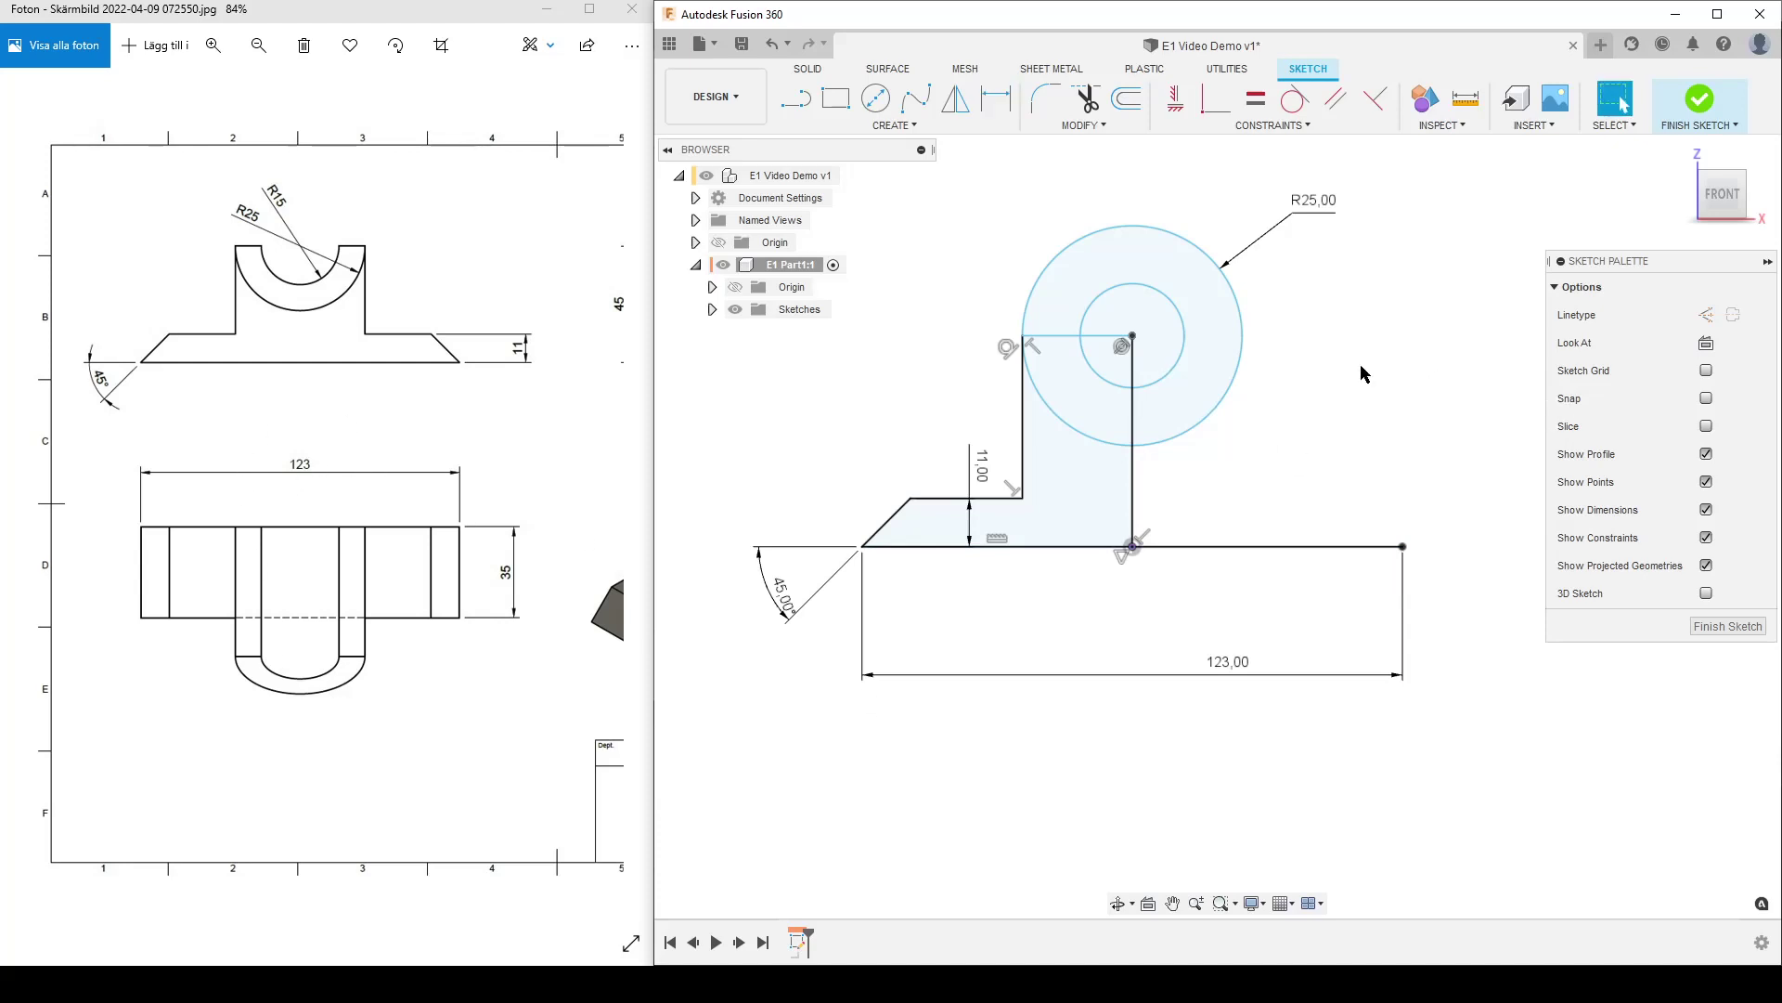
key("d")
left_click(1183, 326)
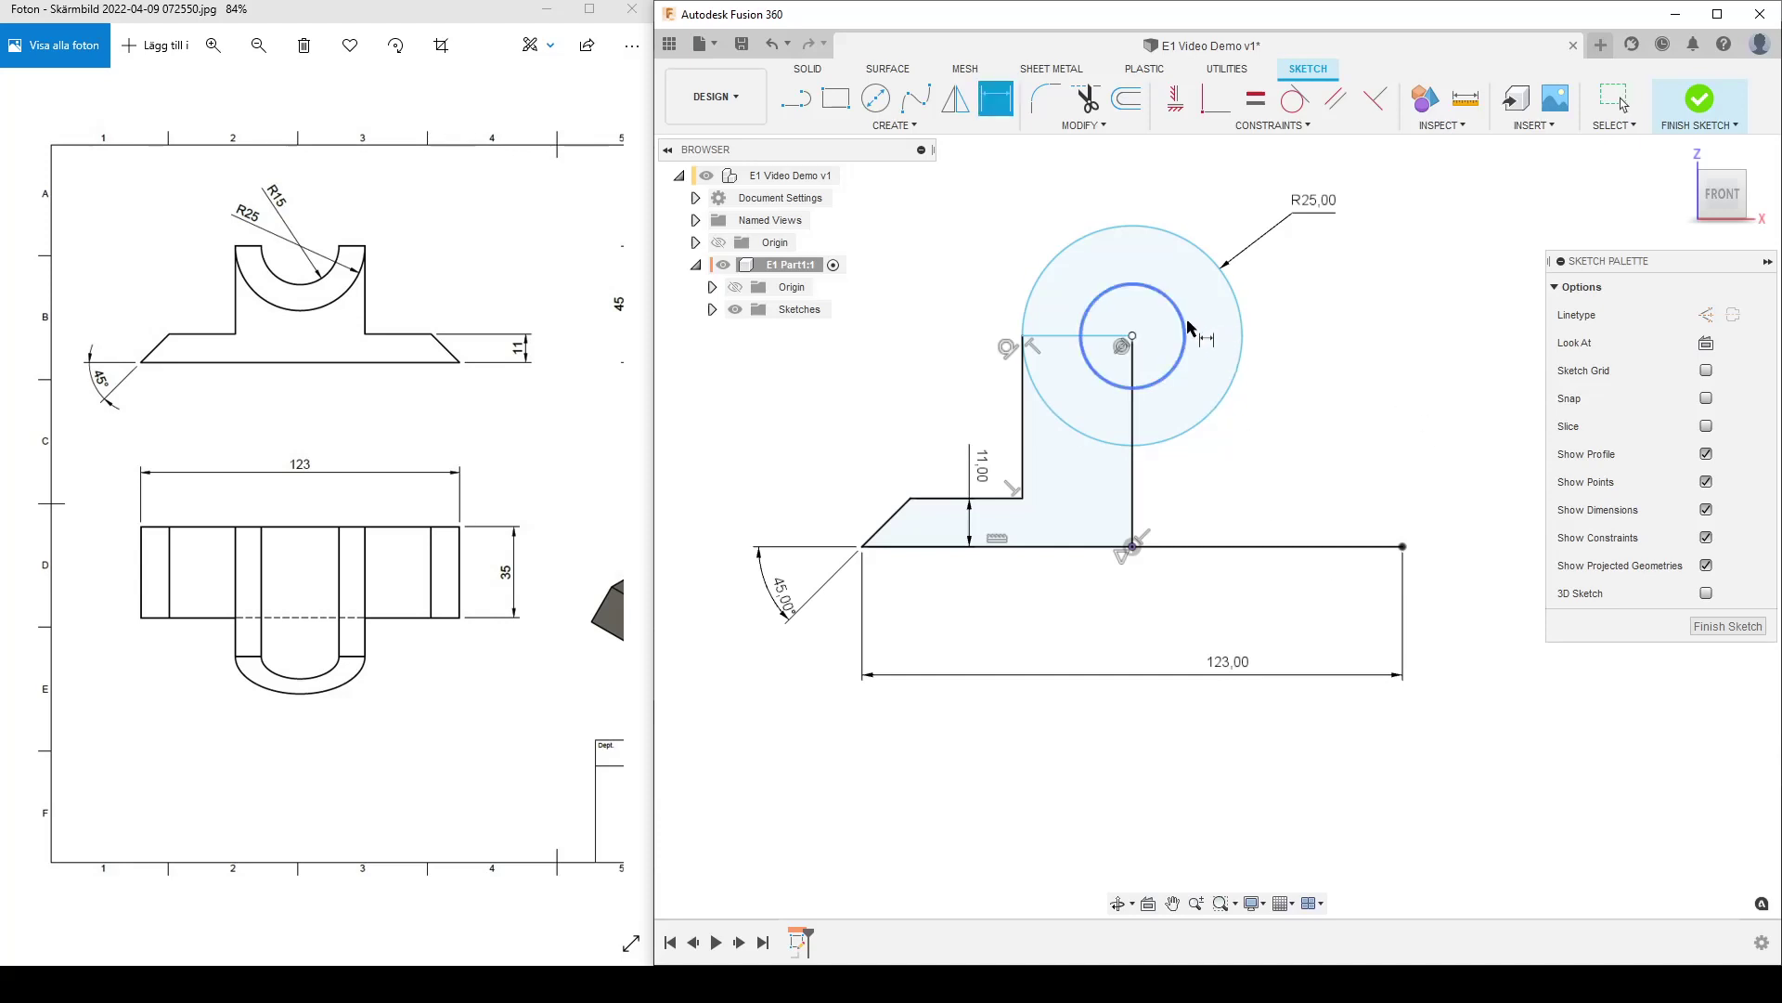
left_click(1314, 301)
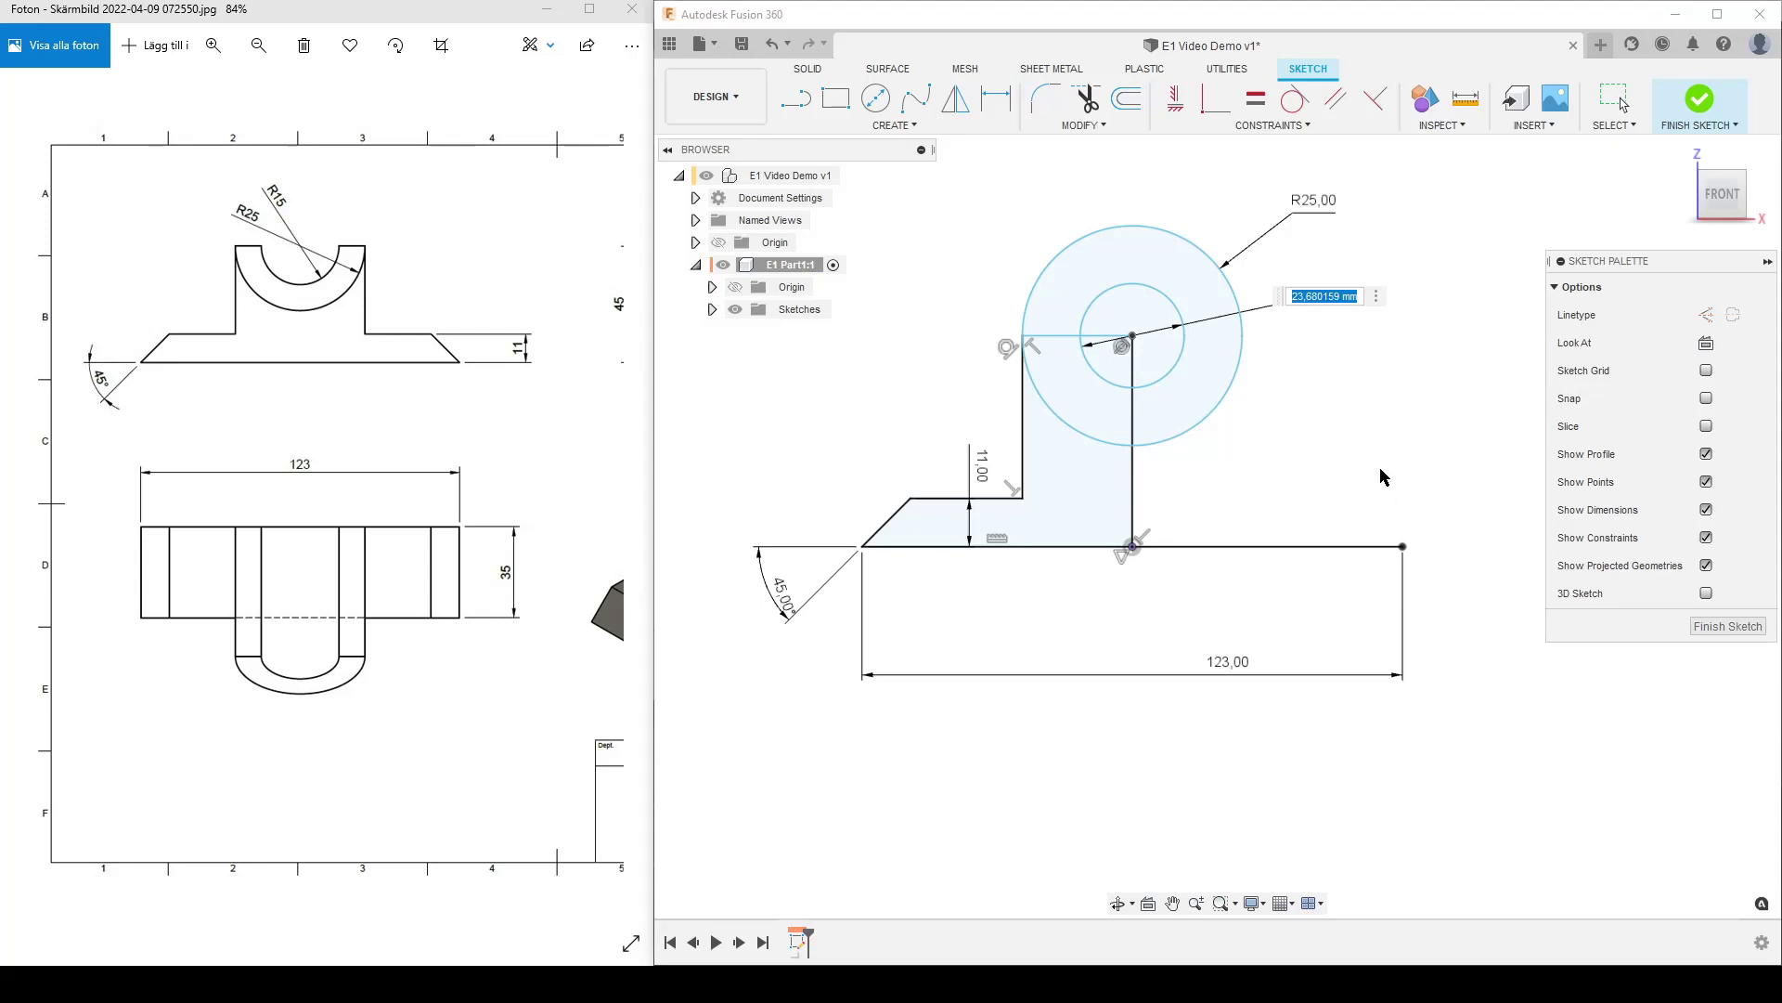
key("Return")
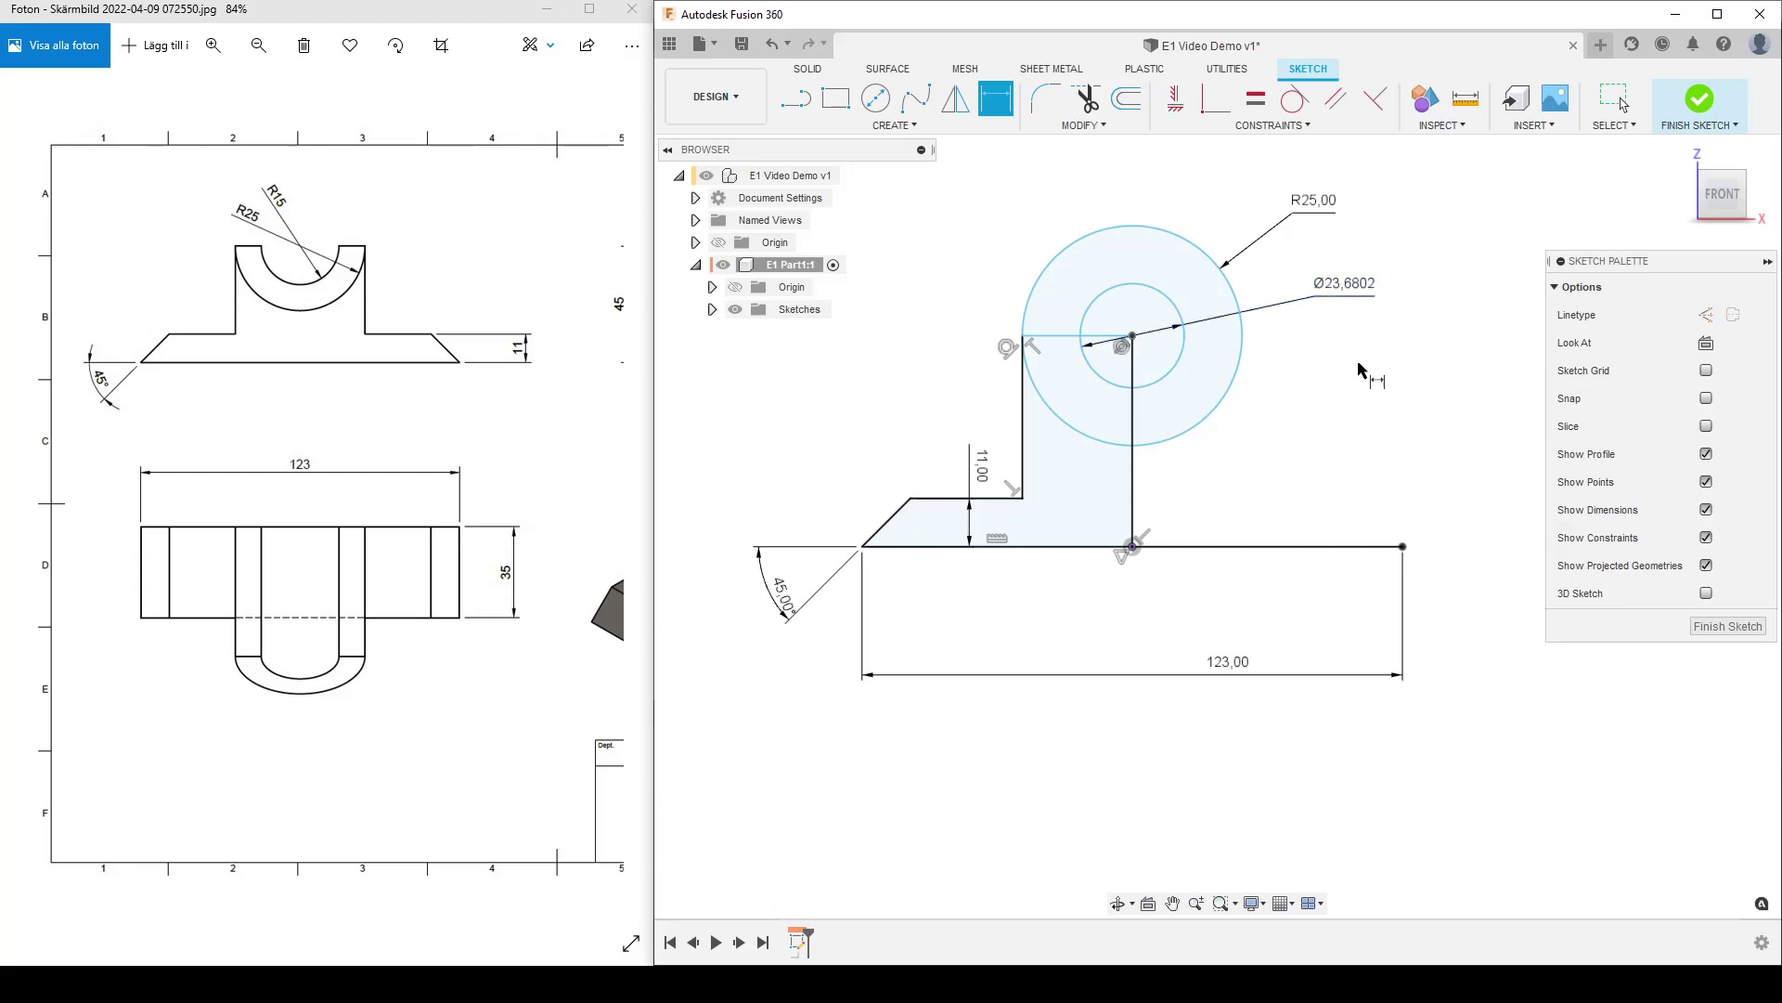
right_click(1356, 292)
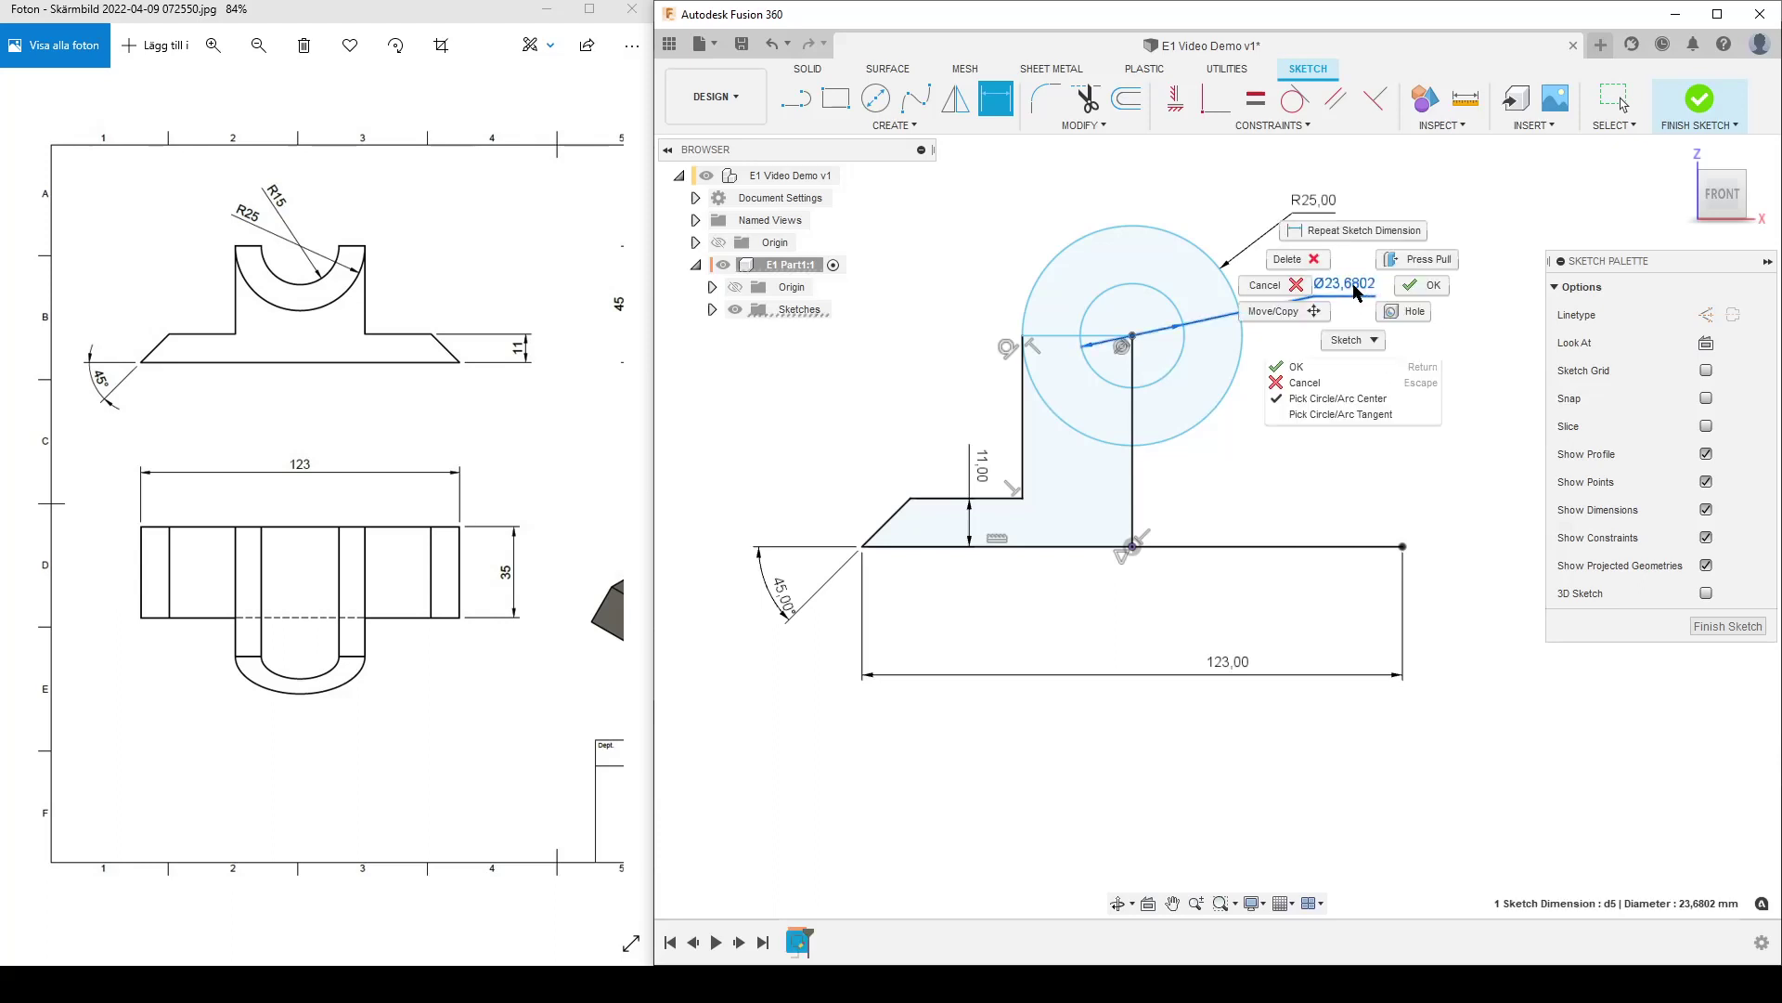
key("Escape")
key("Escape")
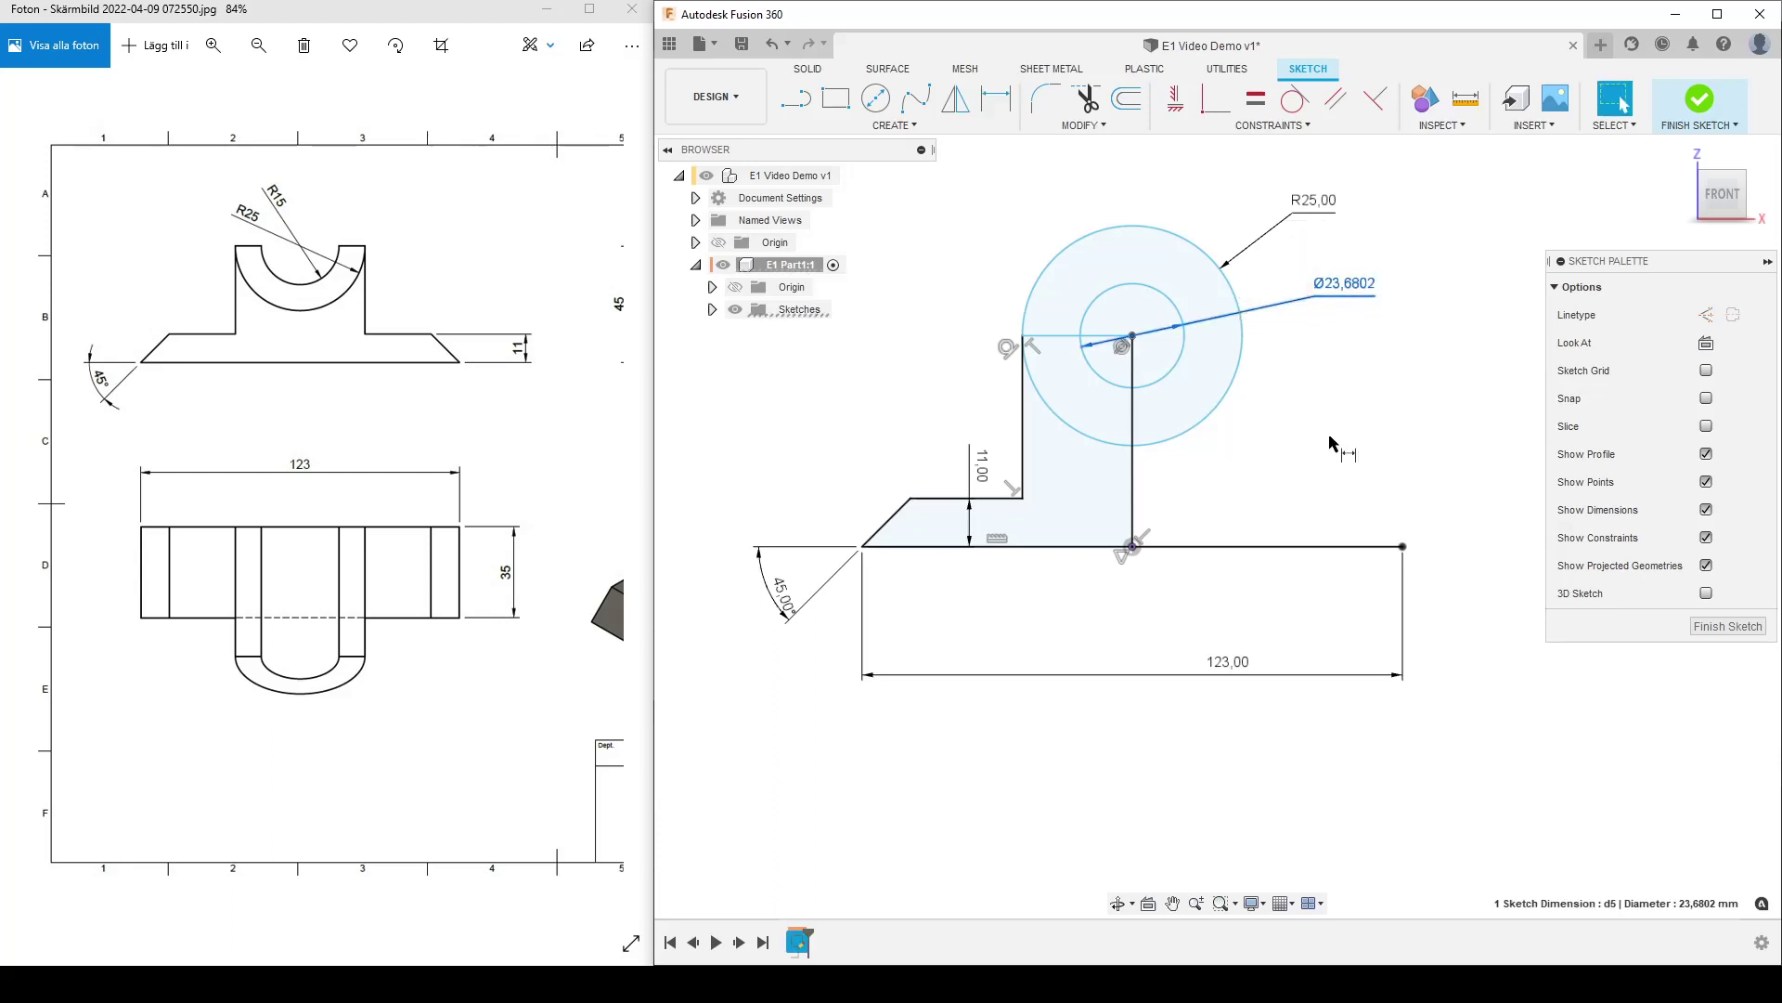
left_click(1326, 373)
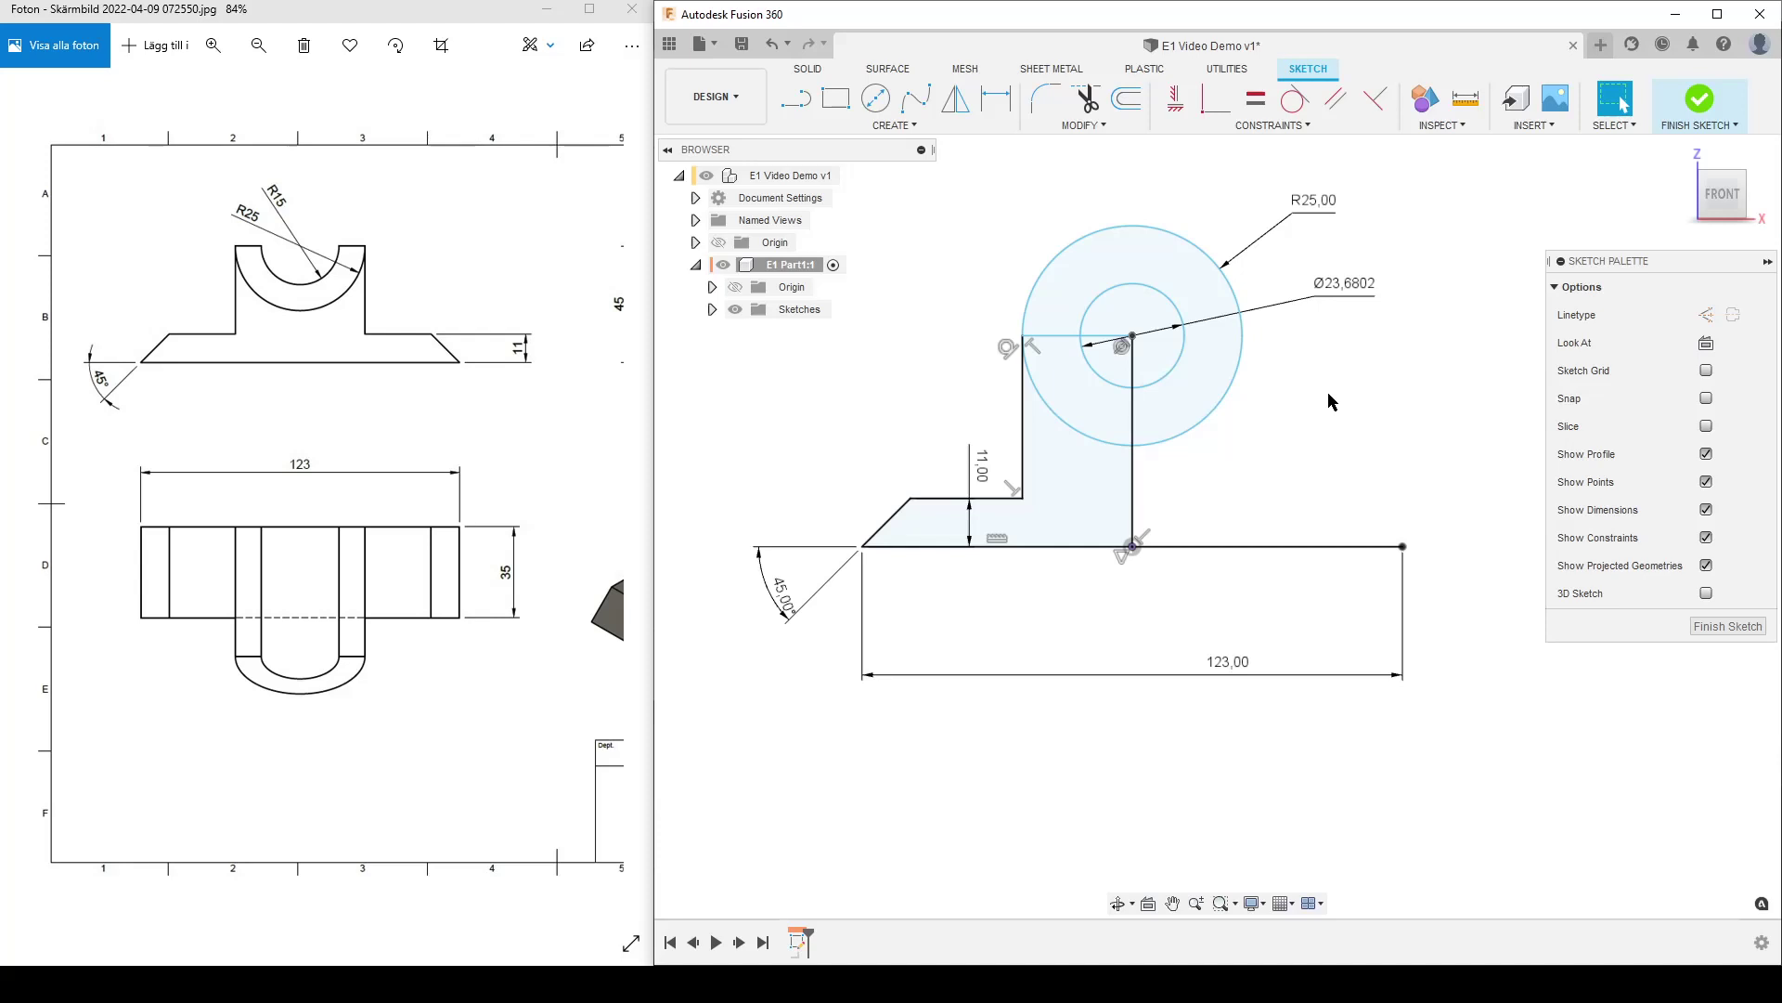
Step: Toggle the inner circle's dimension to radius and set it to R15 mm
right_click(1332, 288)
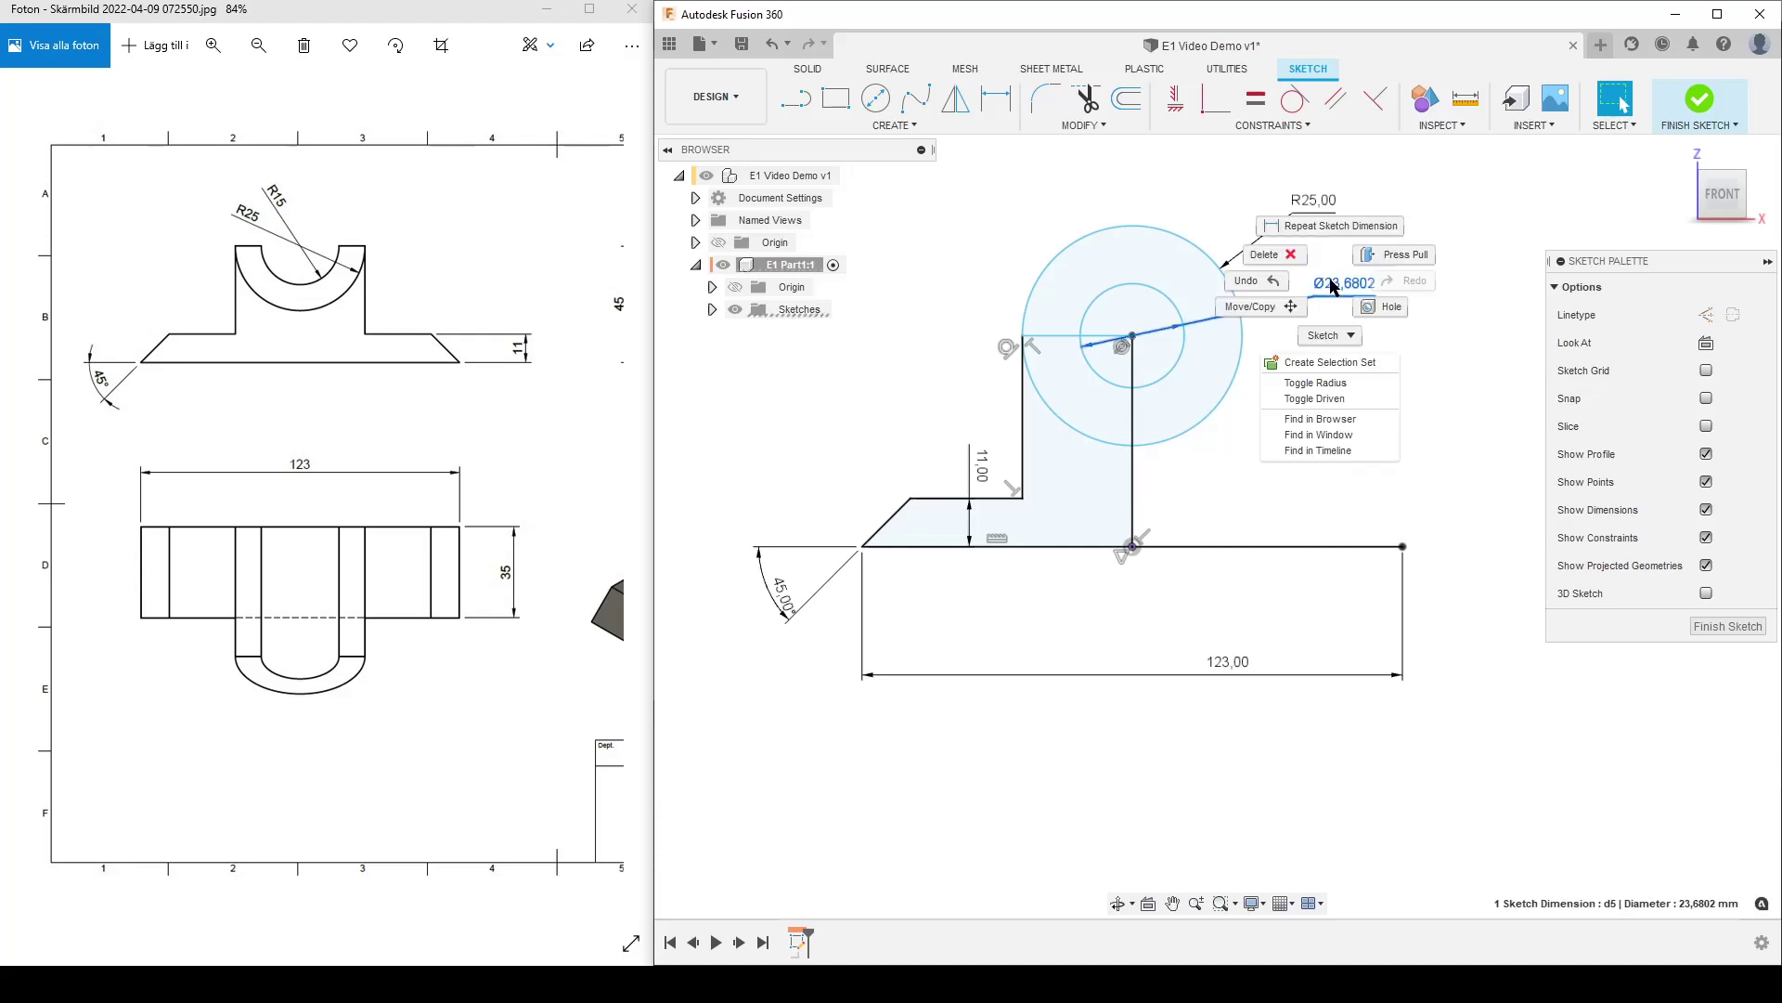
left_click(1332, 382)
right_click(1330, 294)
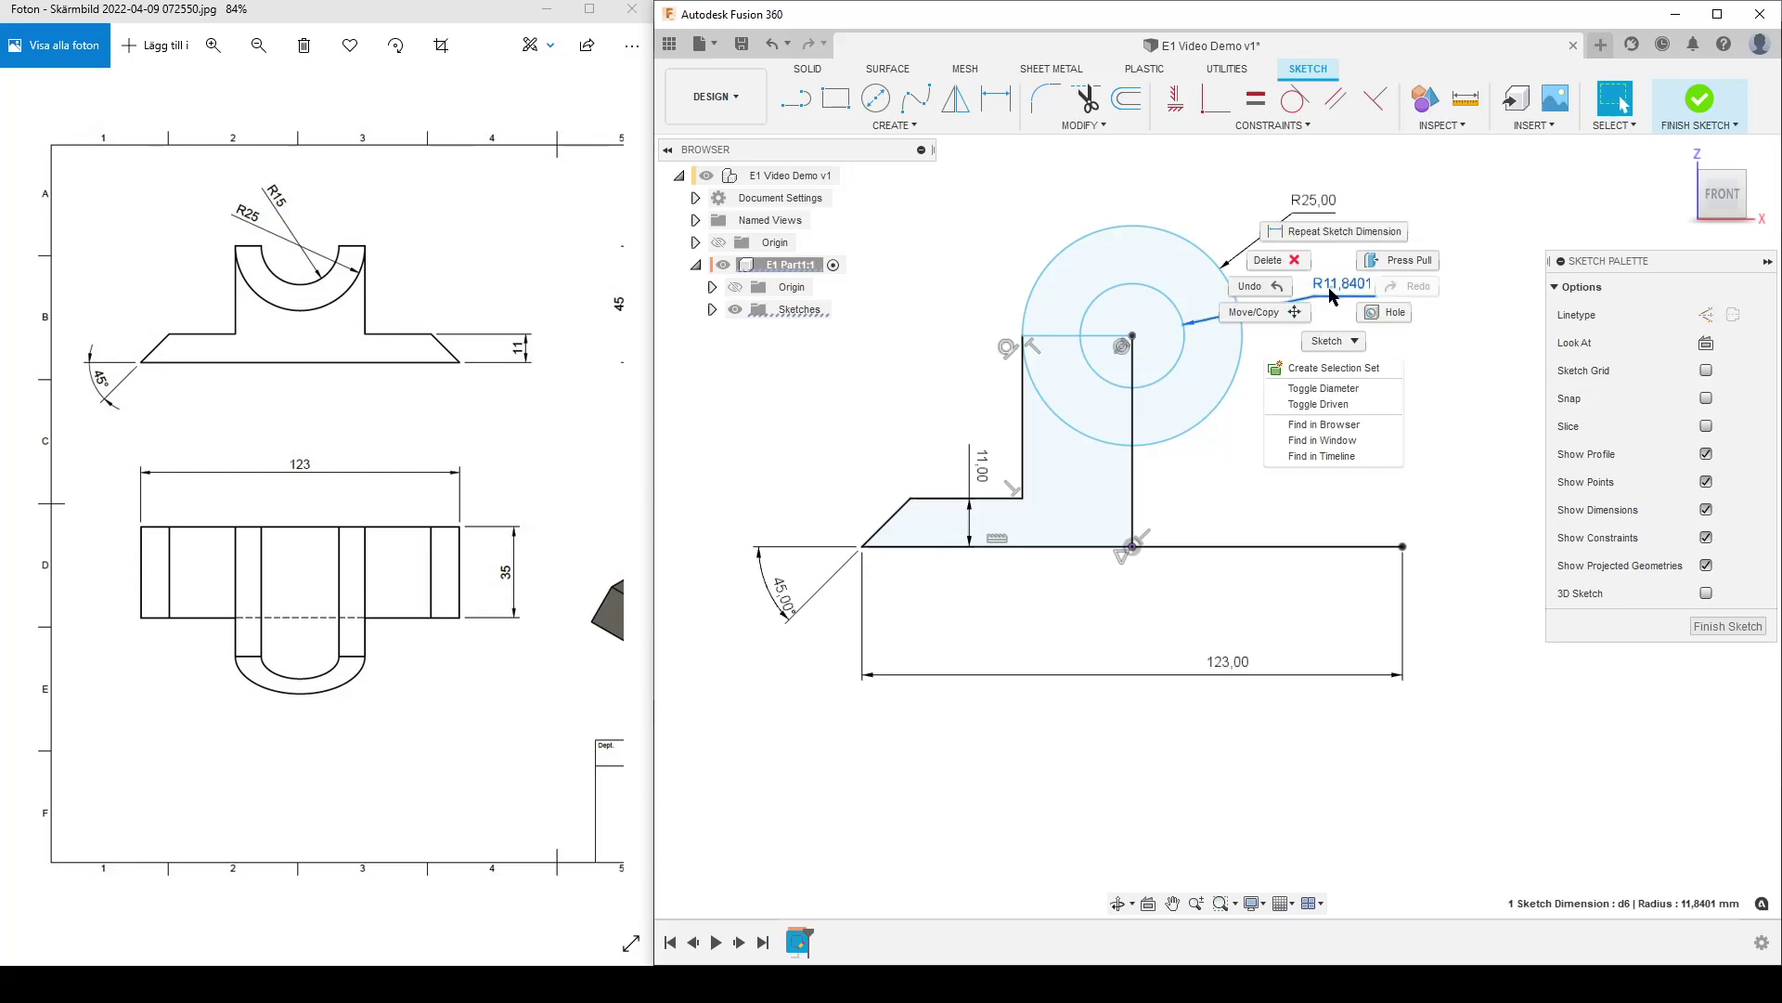
left_click(1337, 387)
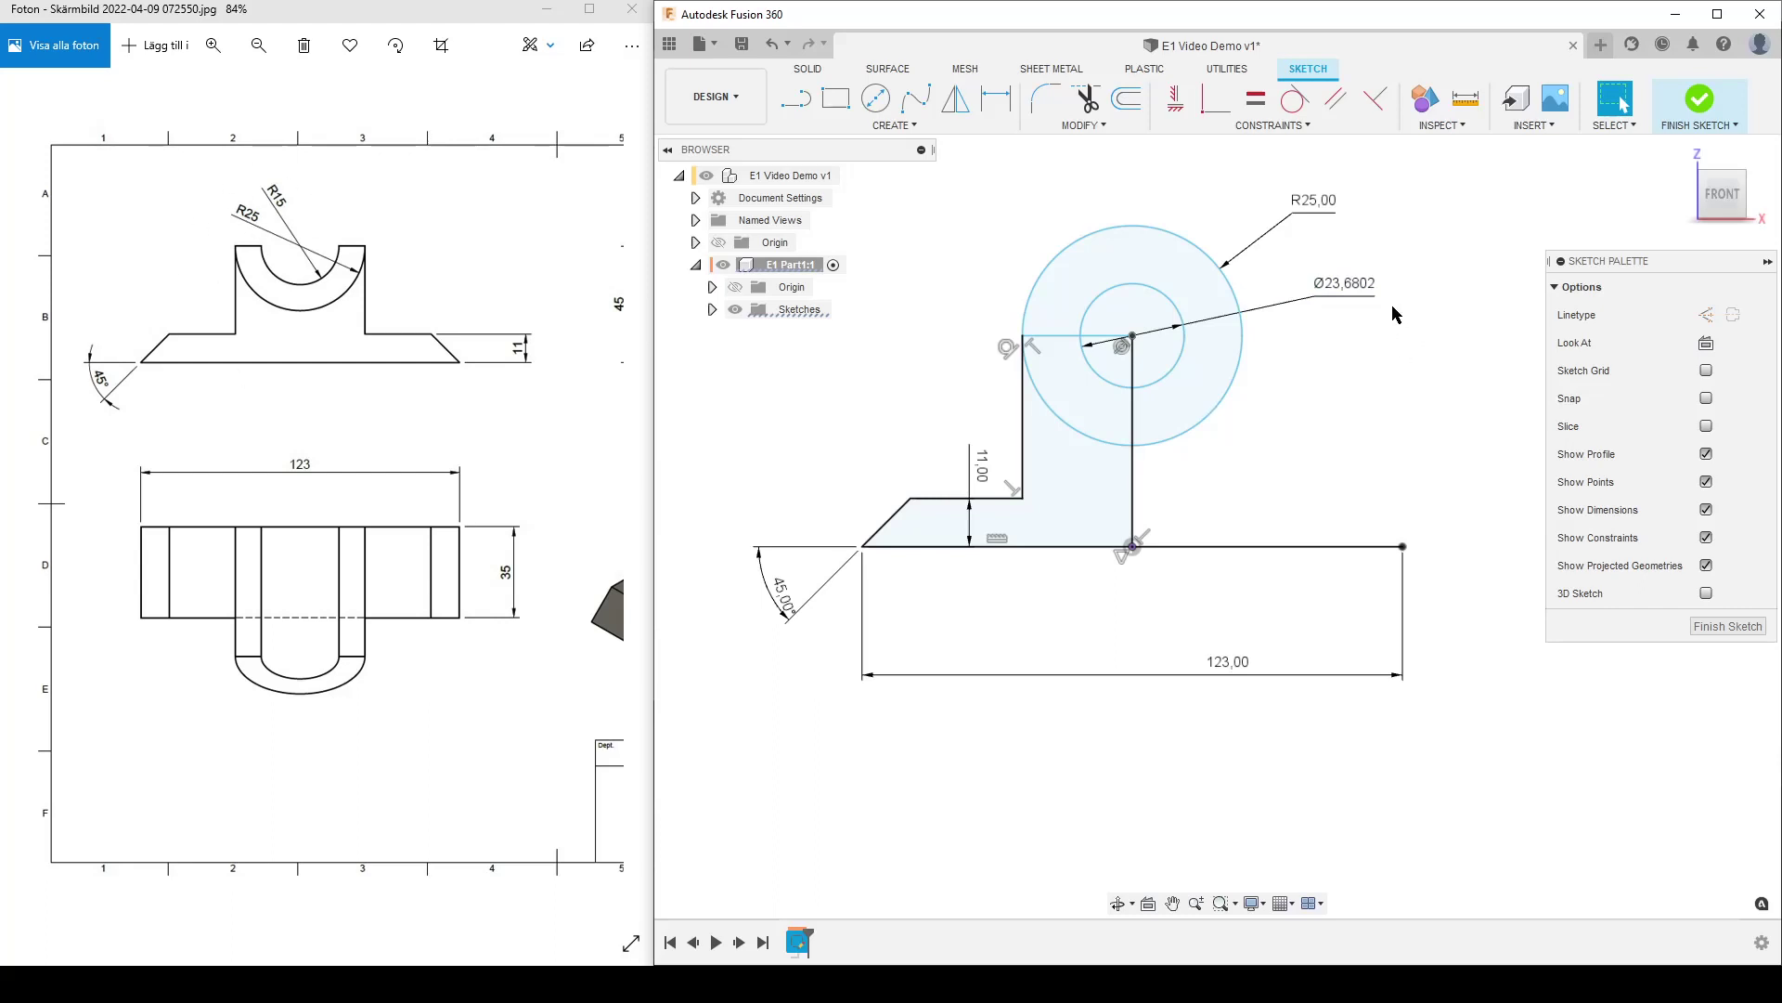
right_click(1349, 286)
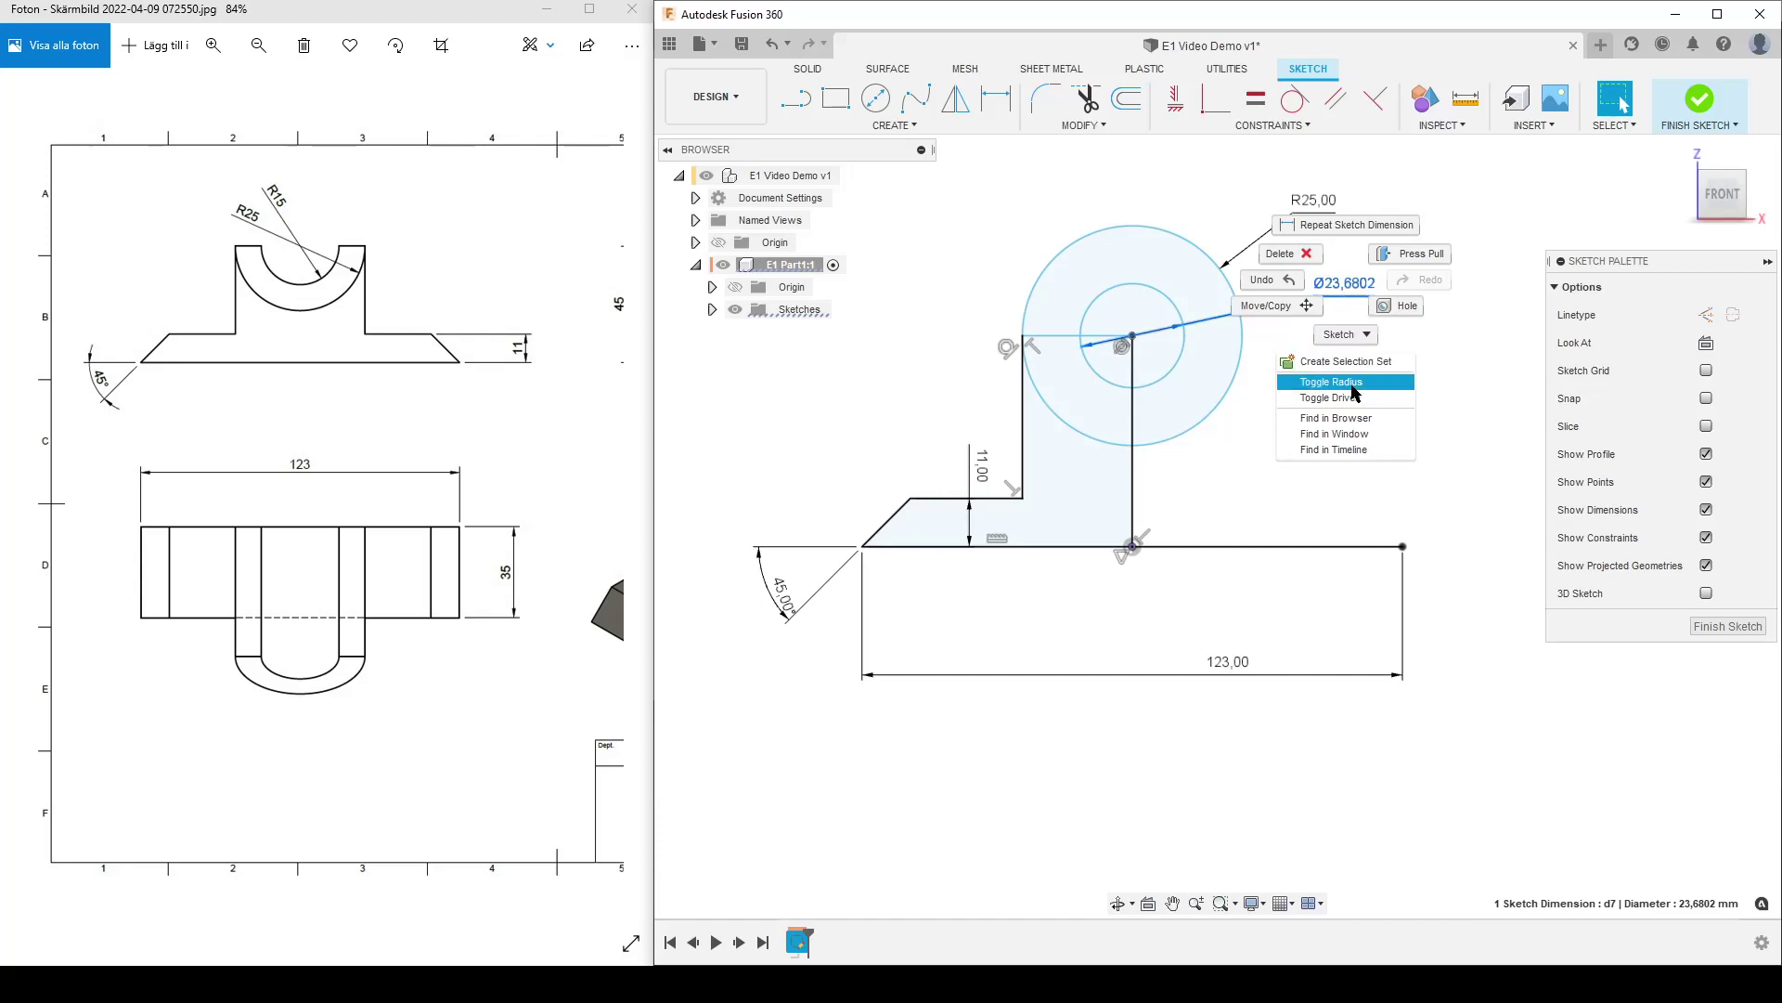
left_click(1353, 392)
right_click(1351, 288)
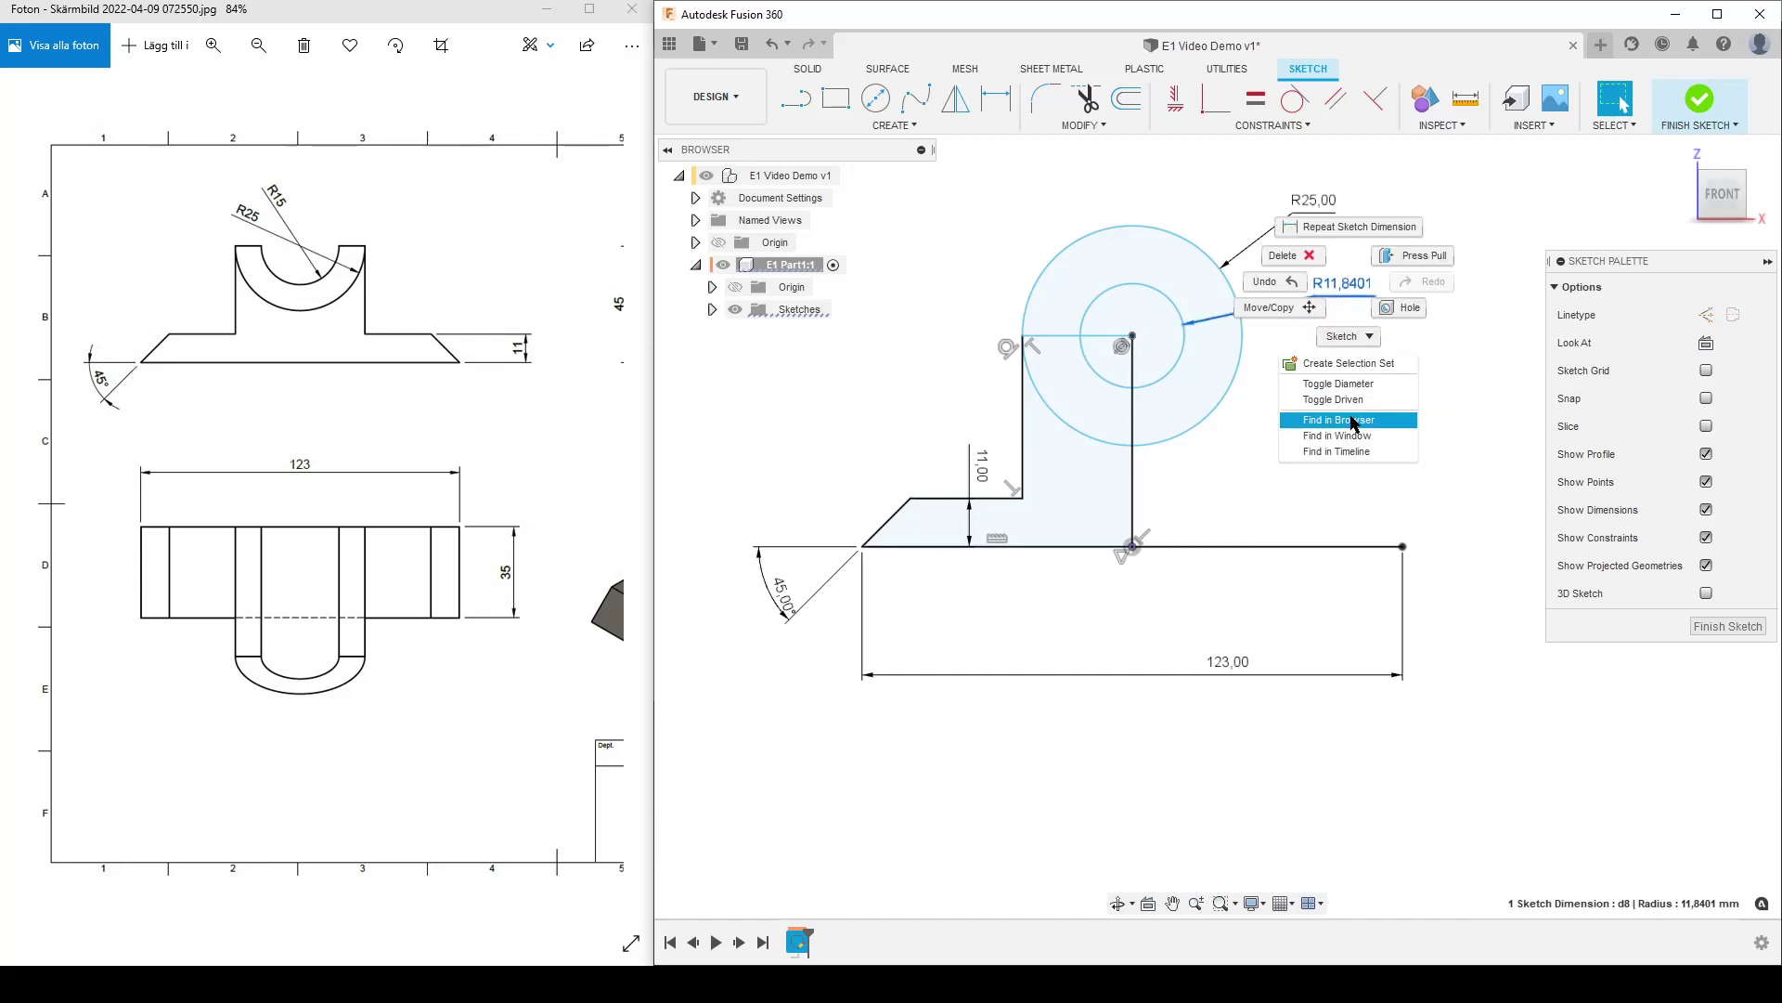
left_click(1494, 399)
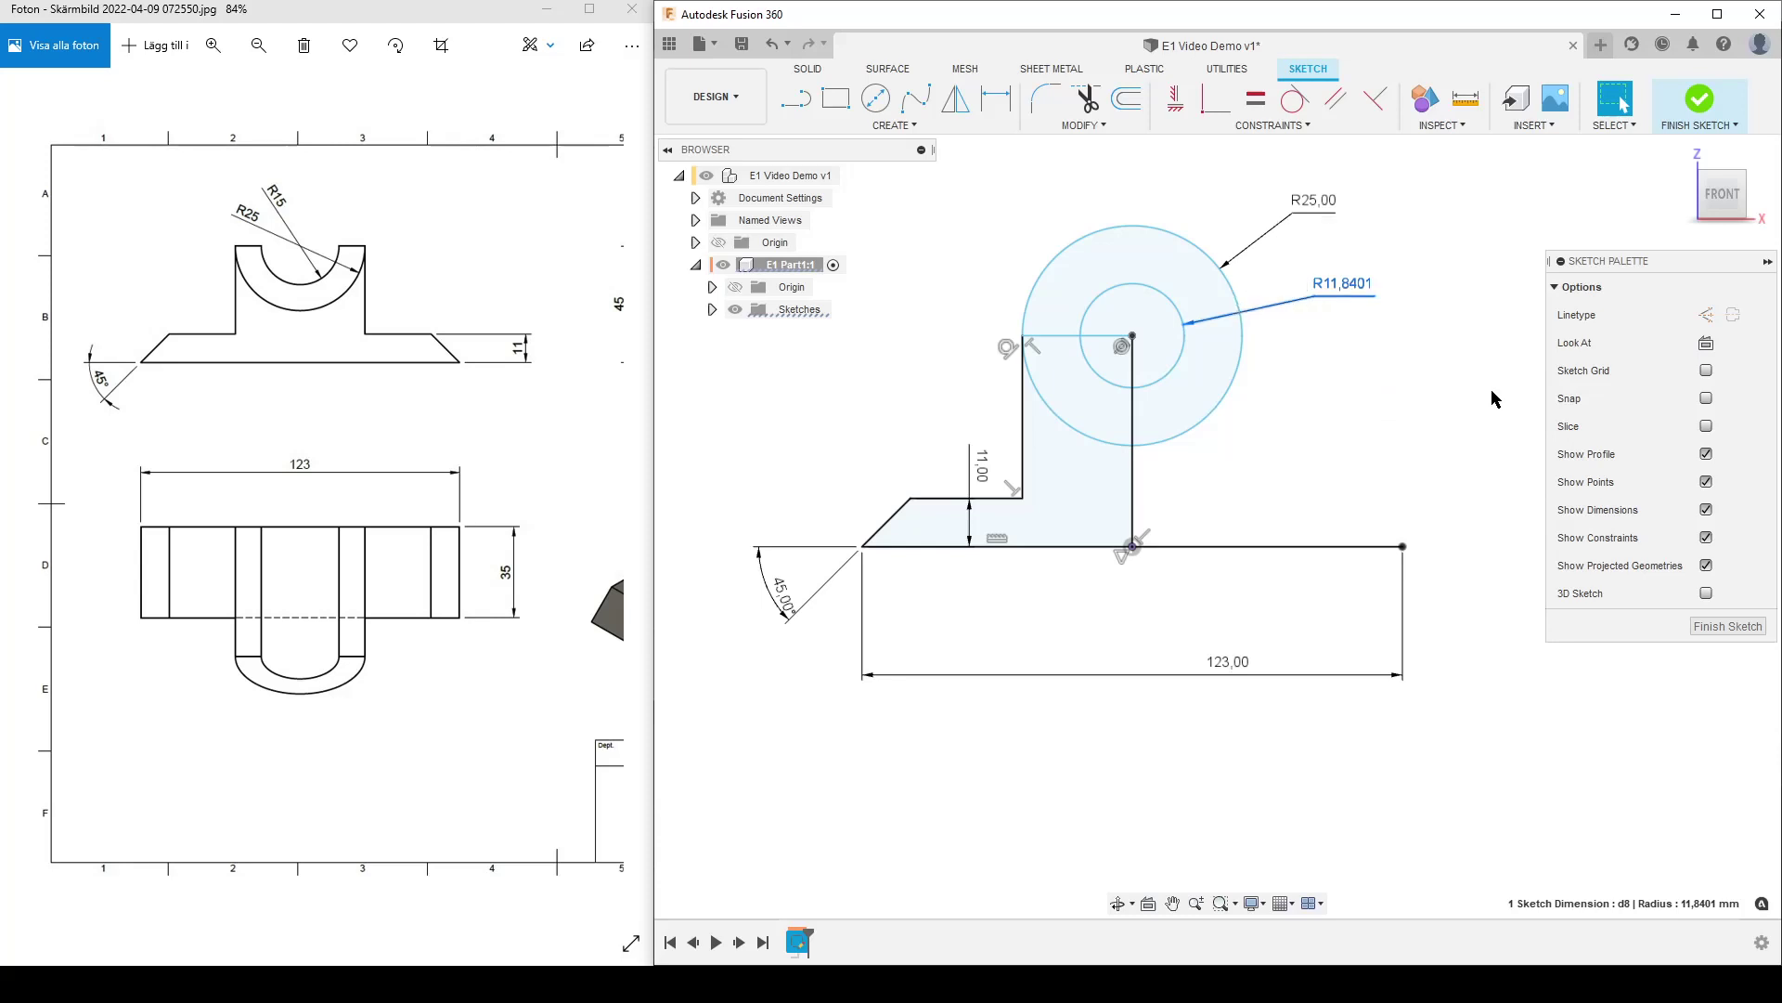
double_click(1337, 286)
type("15")
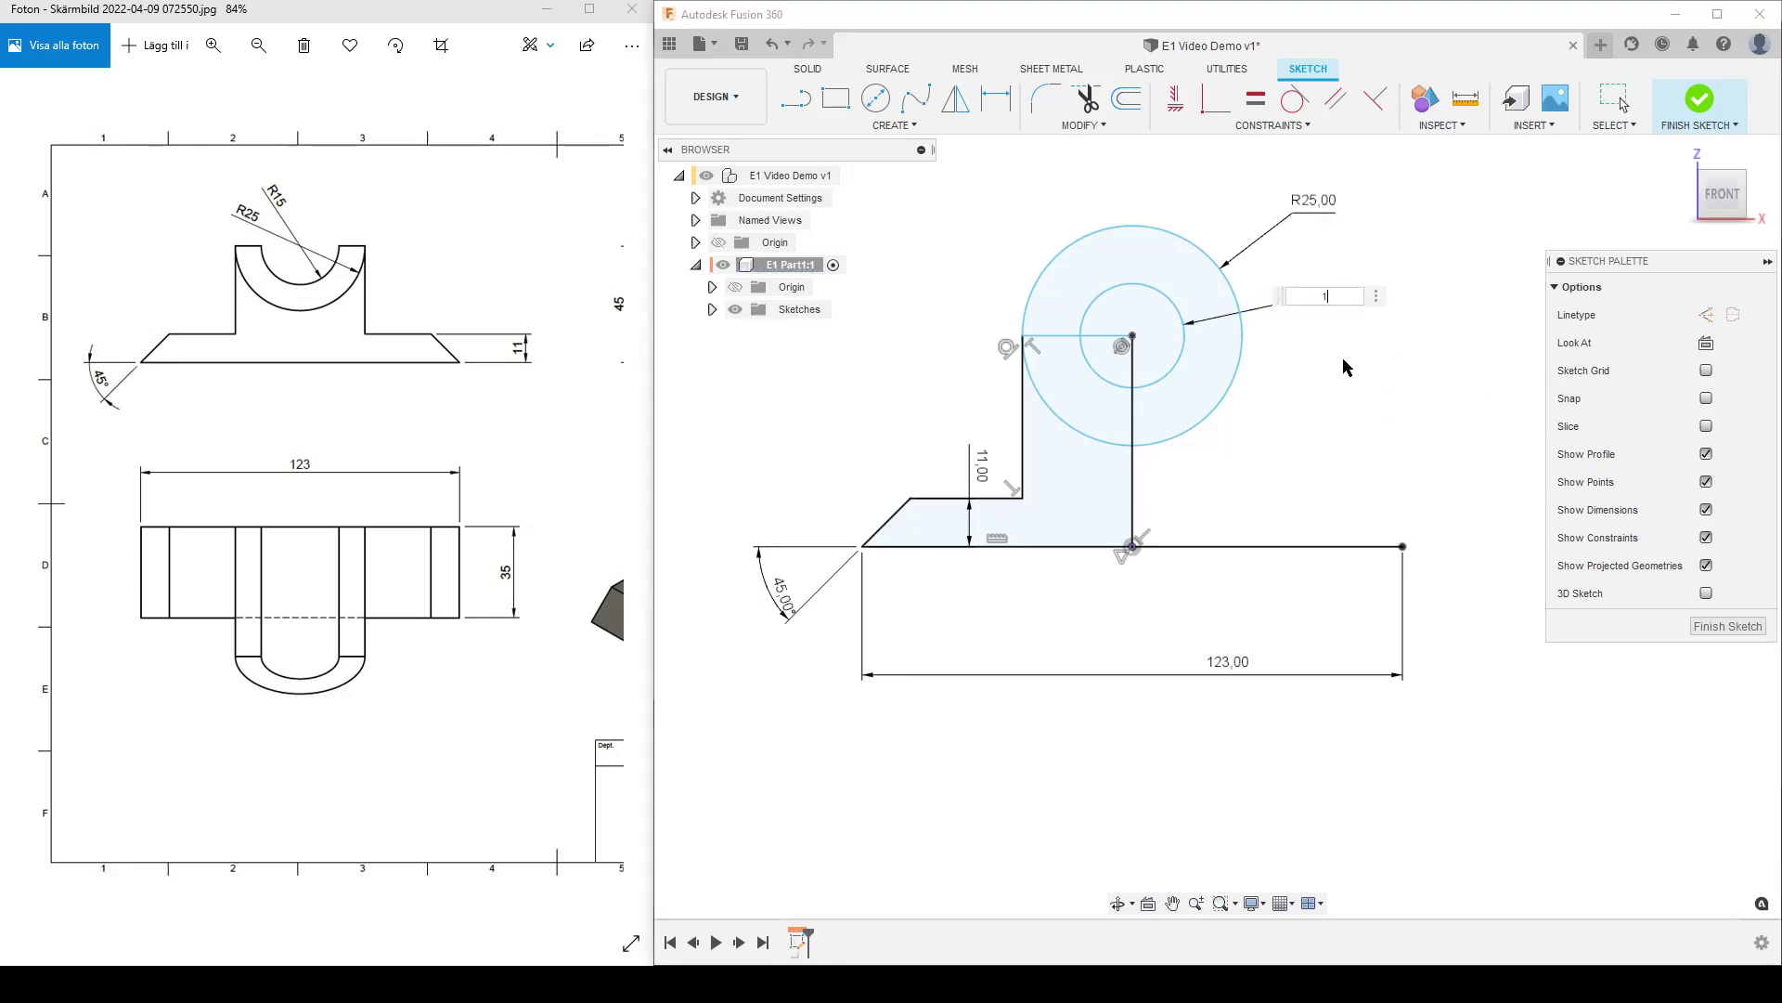
key("Return")
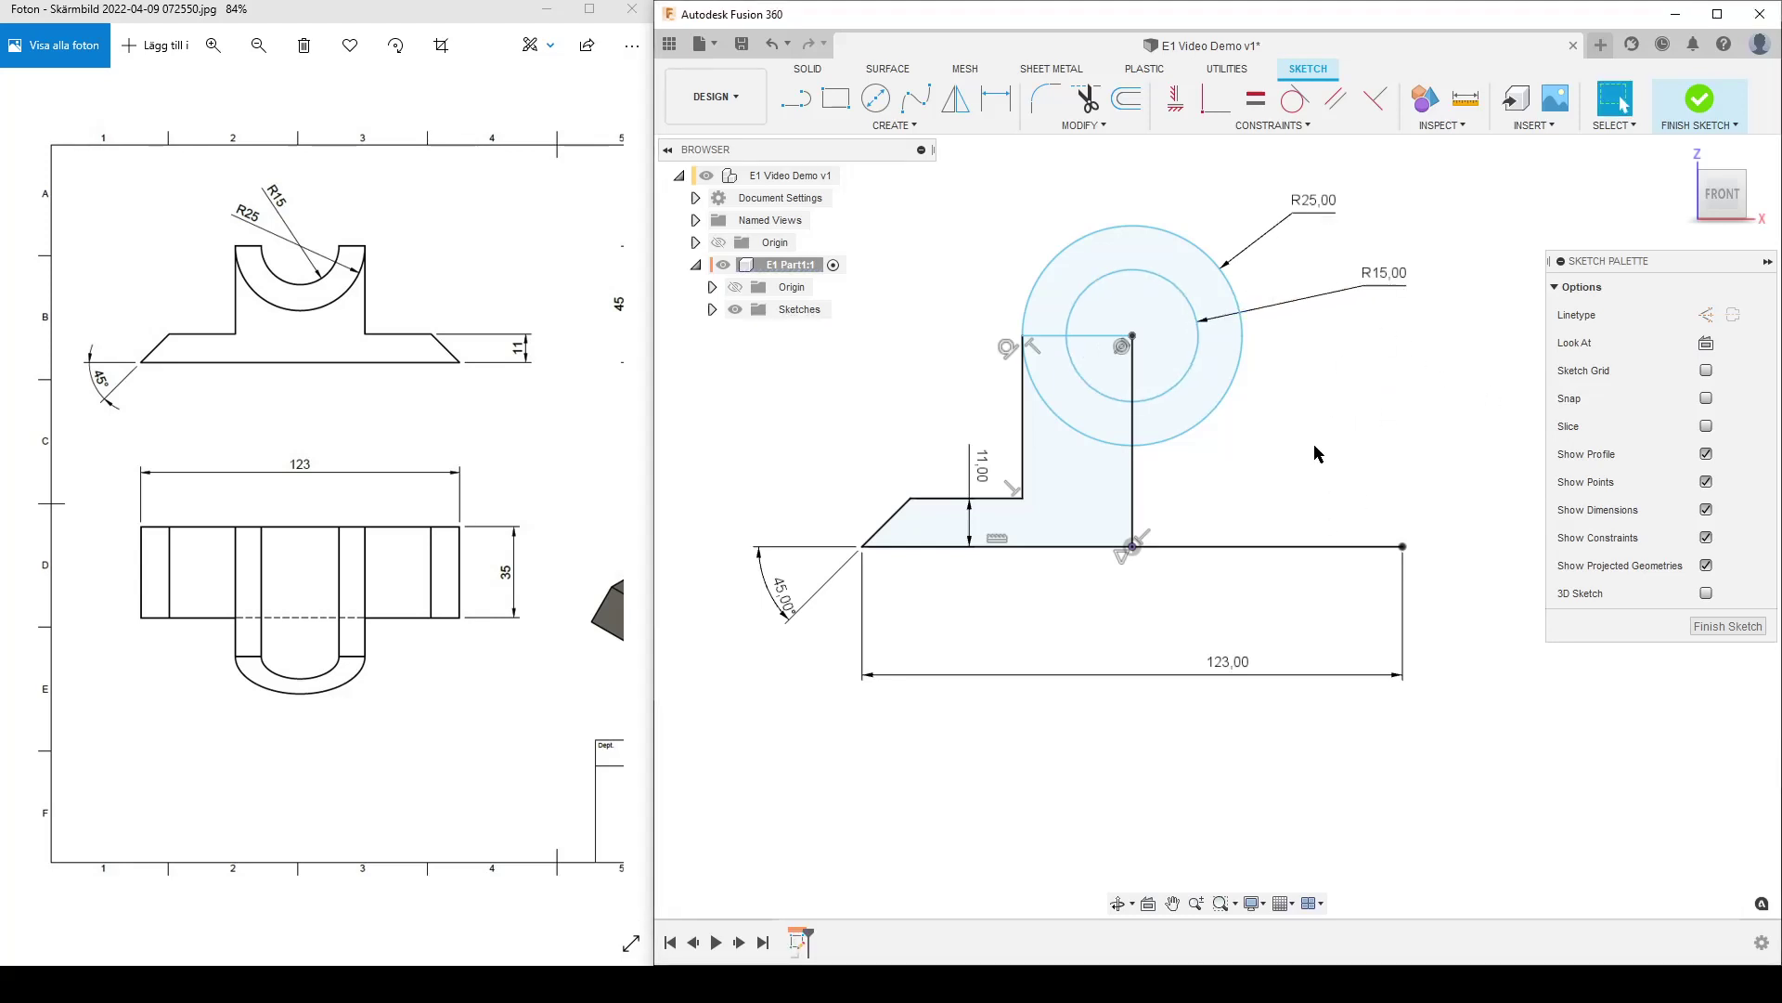
scroll(1314, 459, "down", 2)
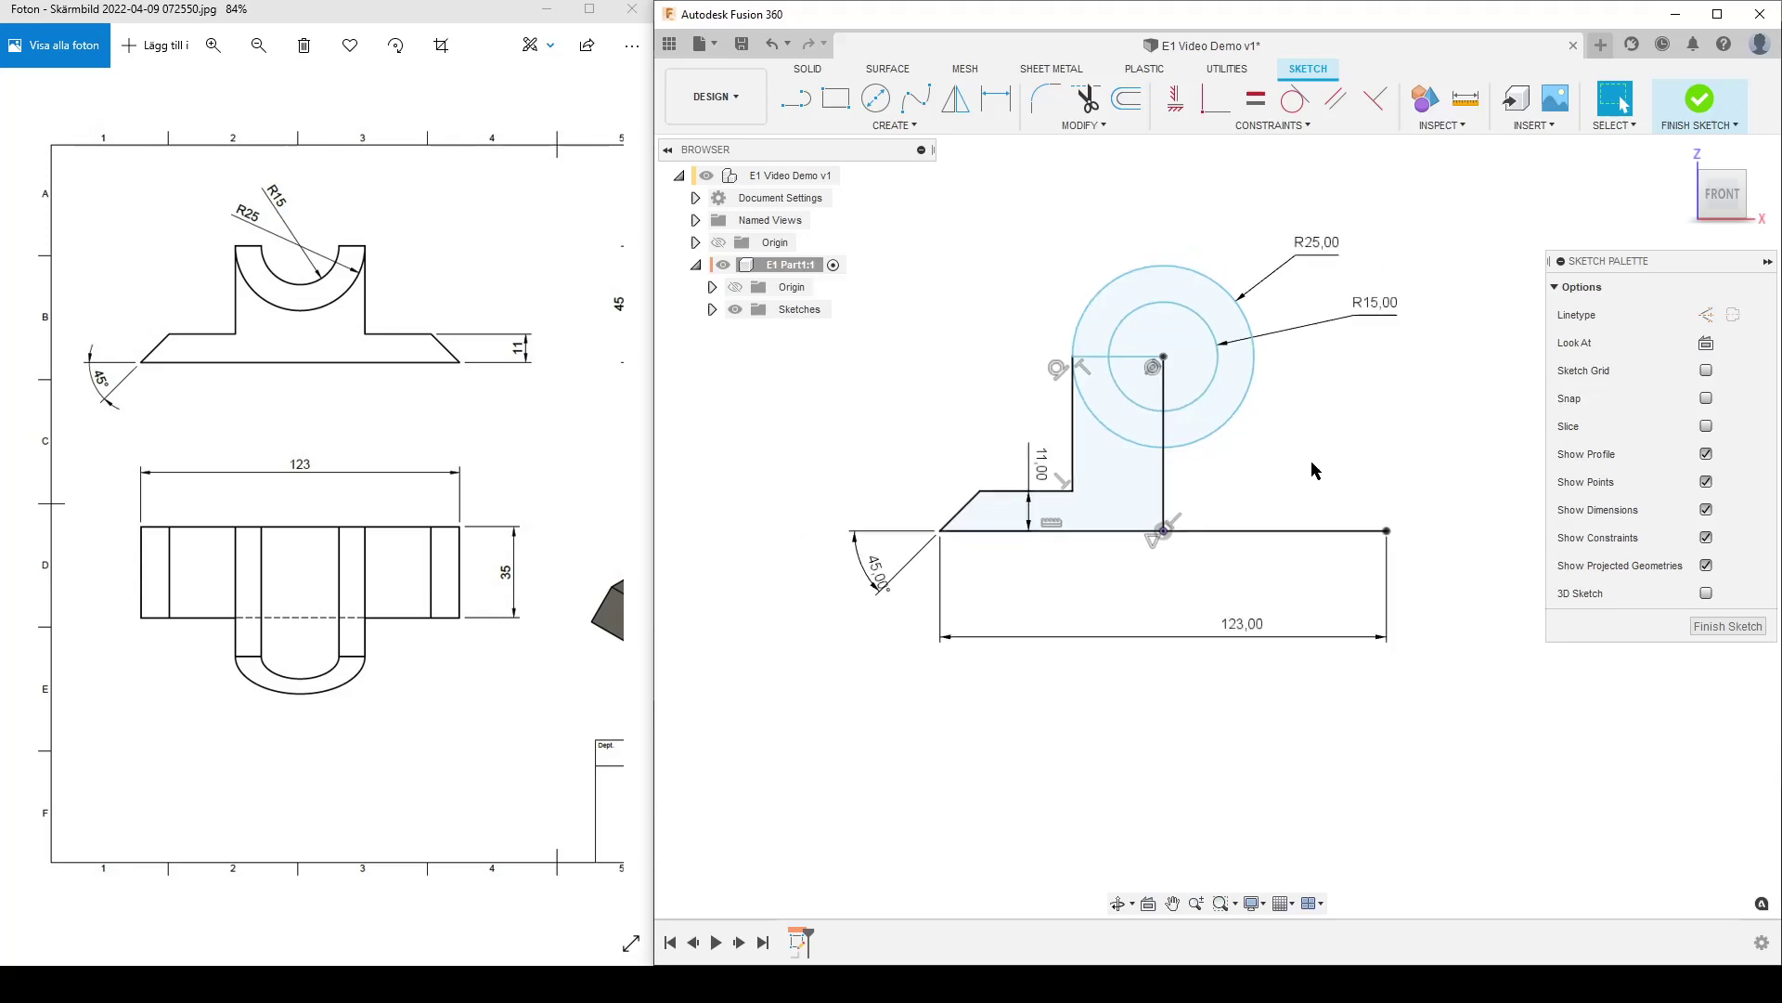
Step: Drag the top 25 mm line and its circles slightly upward in Sketch1
left_click(712, 309)
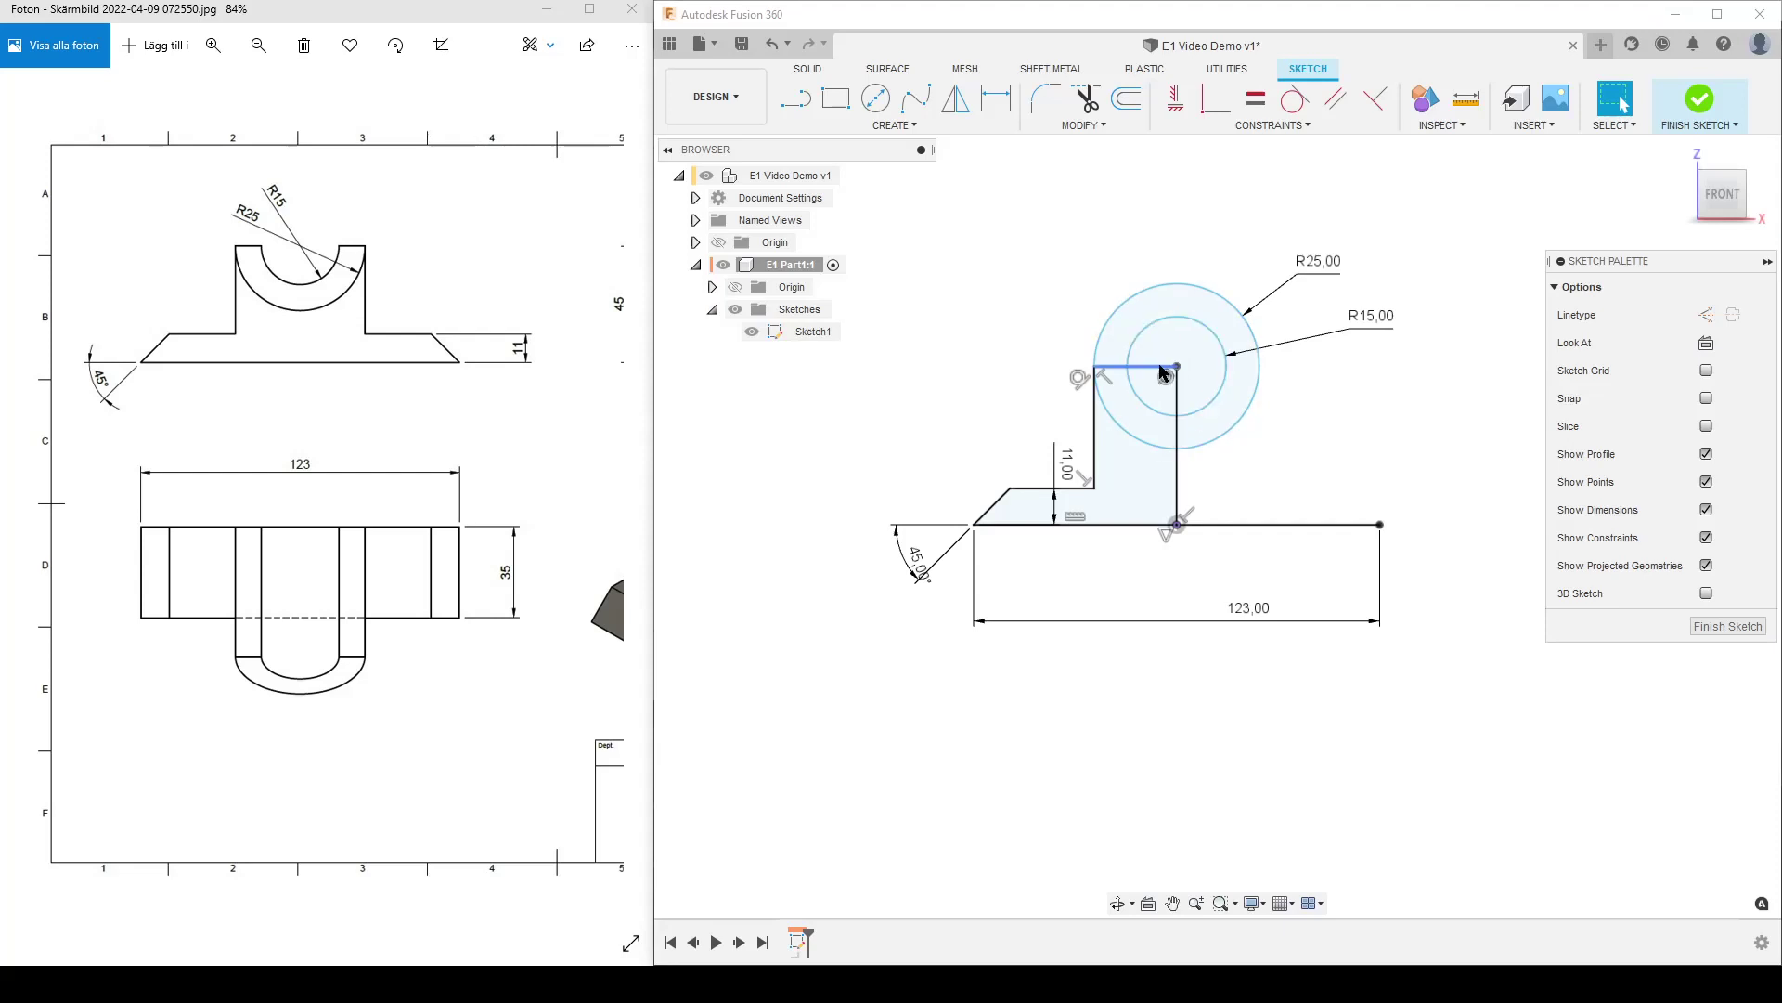
left_click(1156, 367)
mouse_move(1168, 360)
left_mouse_down()
mouse_move(1171, 409)
mouse_move(1170, 338)
left_mouse_up()
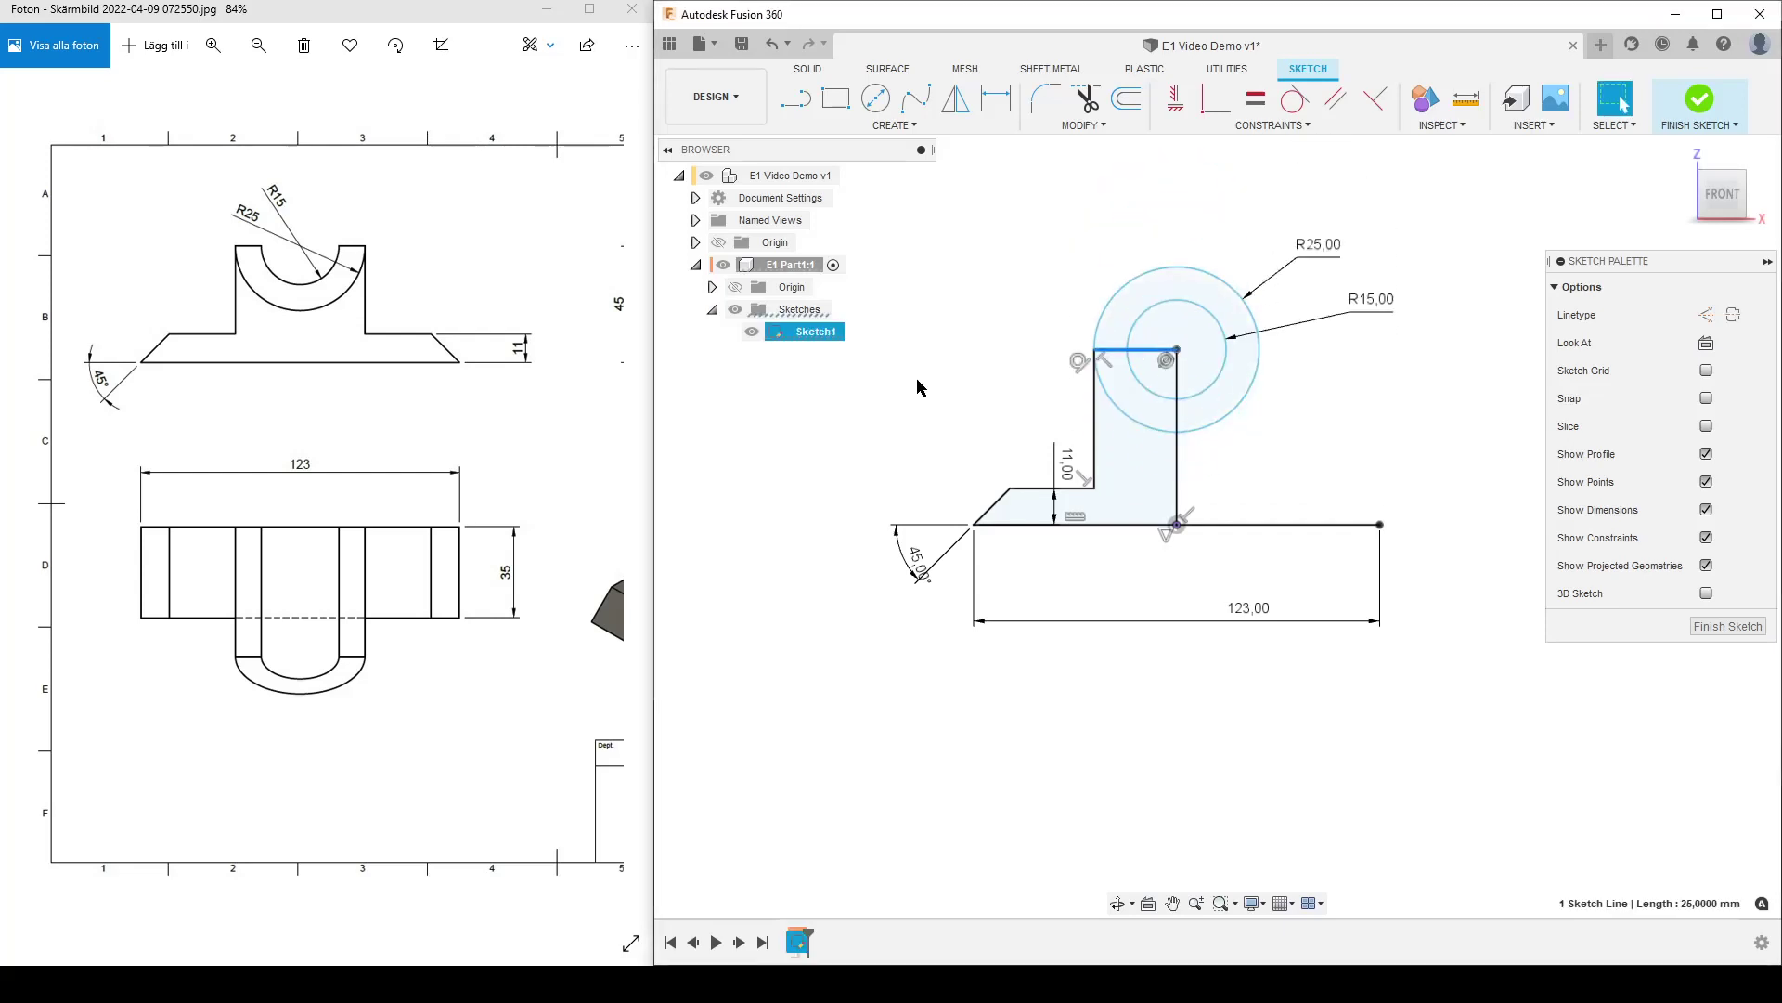
mouse_move(489, 421)
left_mouse_down()
mouse_move(425, 402)
mouse_move(226, 409)
left_mouse_up()
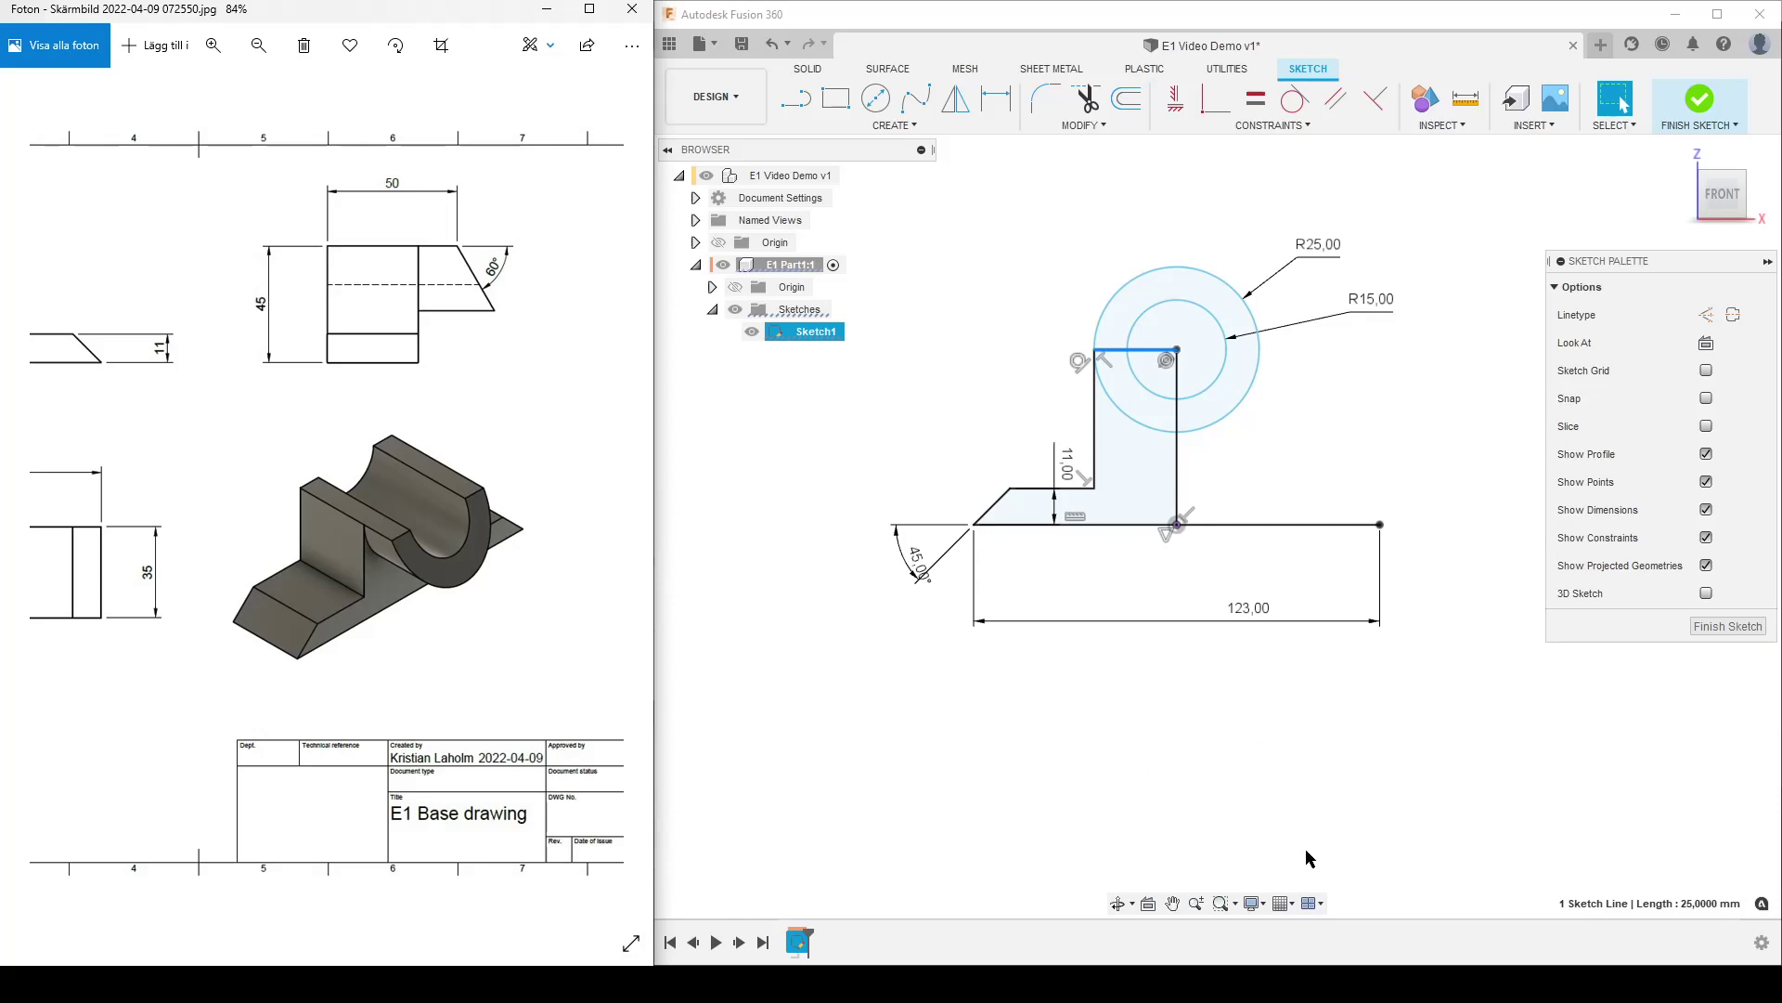
Step: Dimension the cradle height between the top and bottom lines as 45 mm, then finish the sketch
left_click(1295, 526)
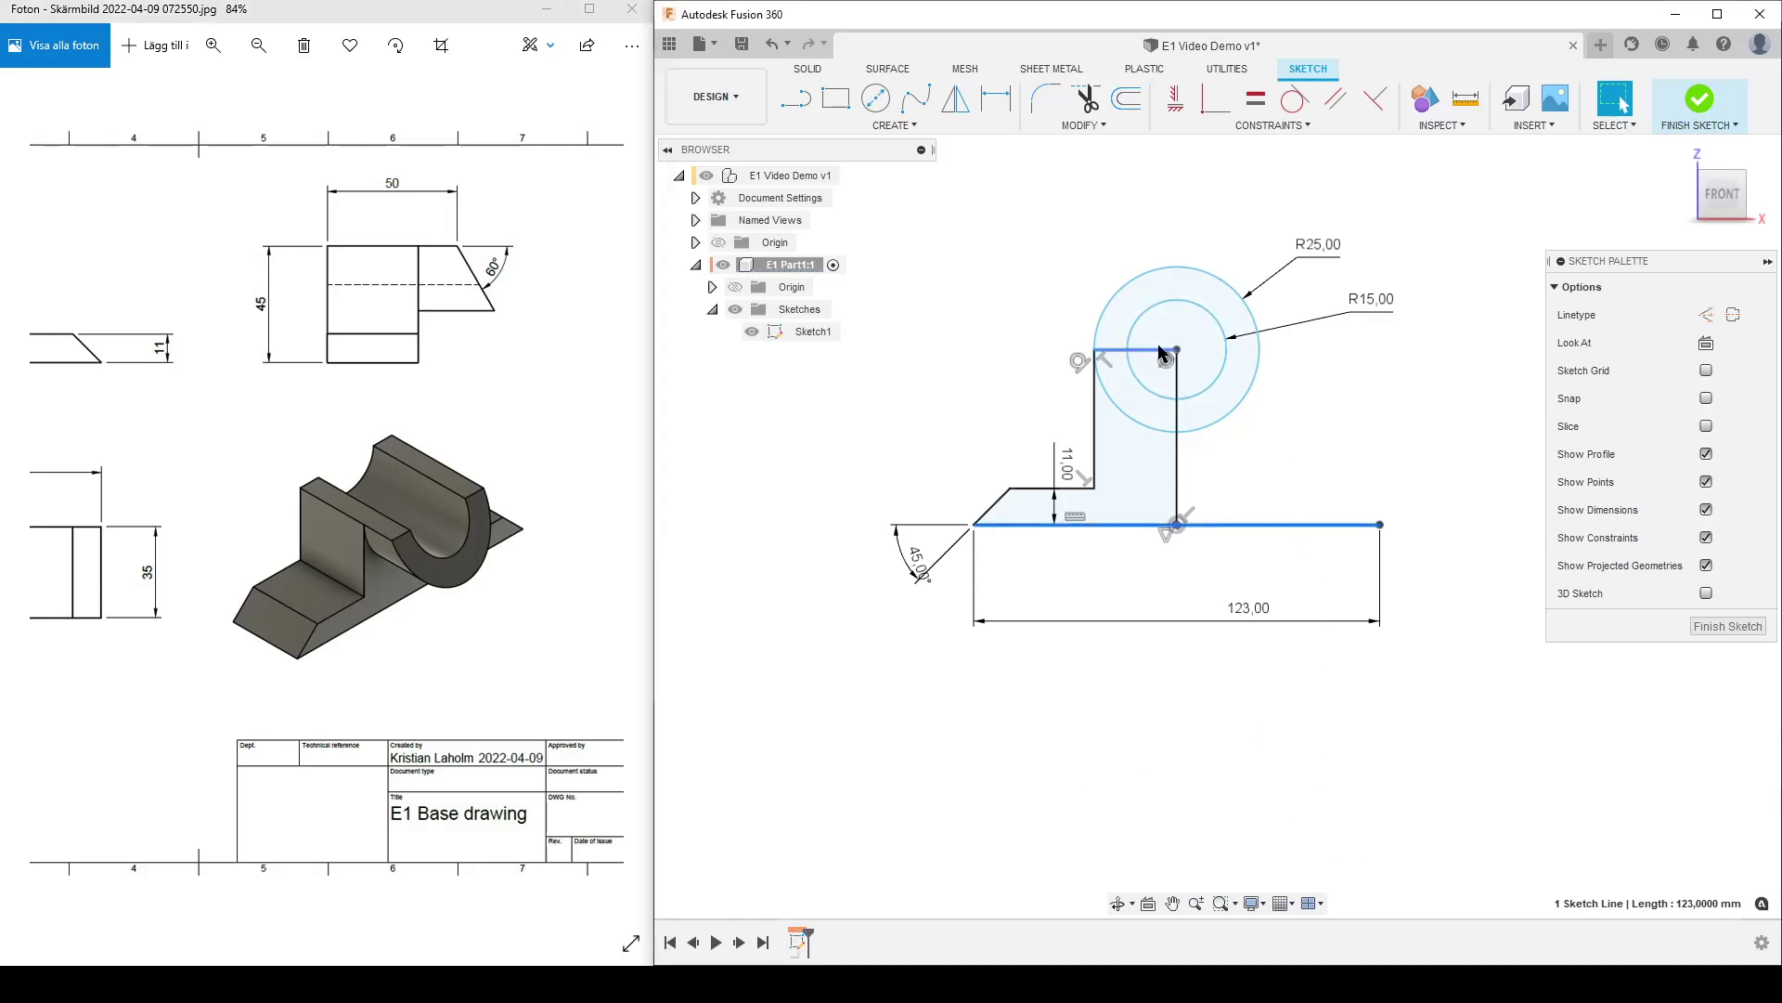
left_click(1154, 351)
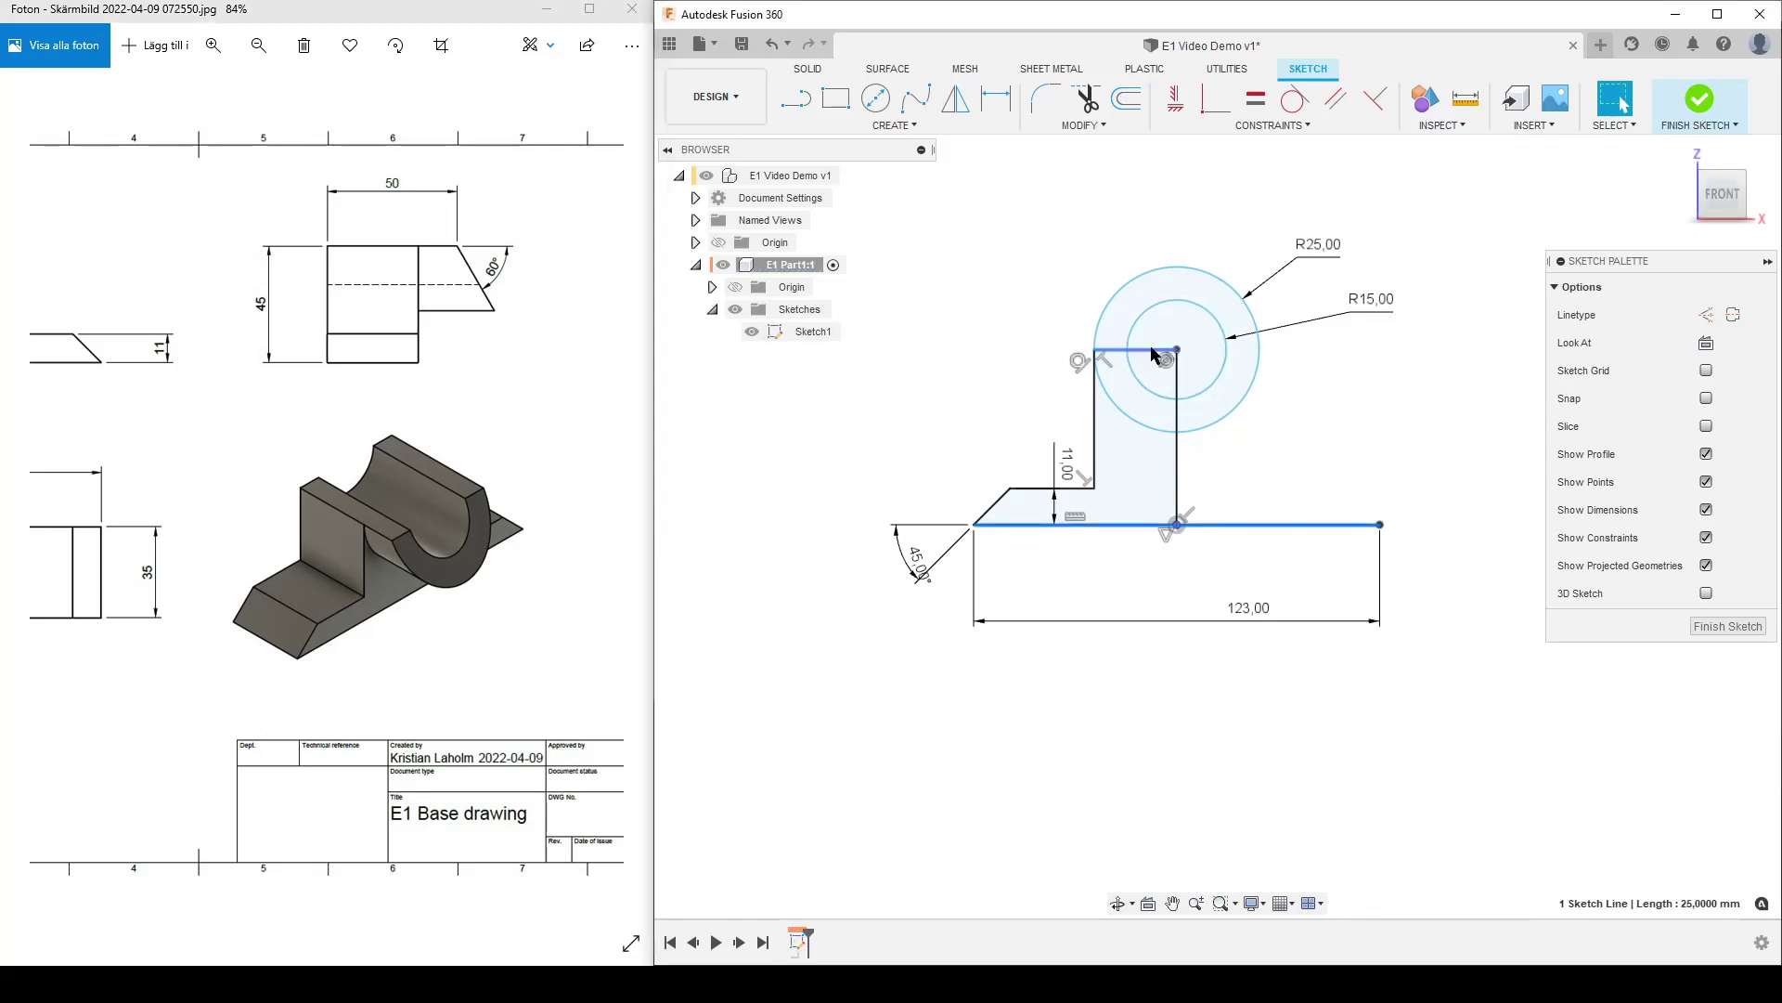
left_click(996, 97)
left_click(1285, 525)
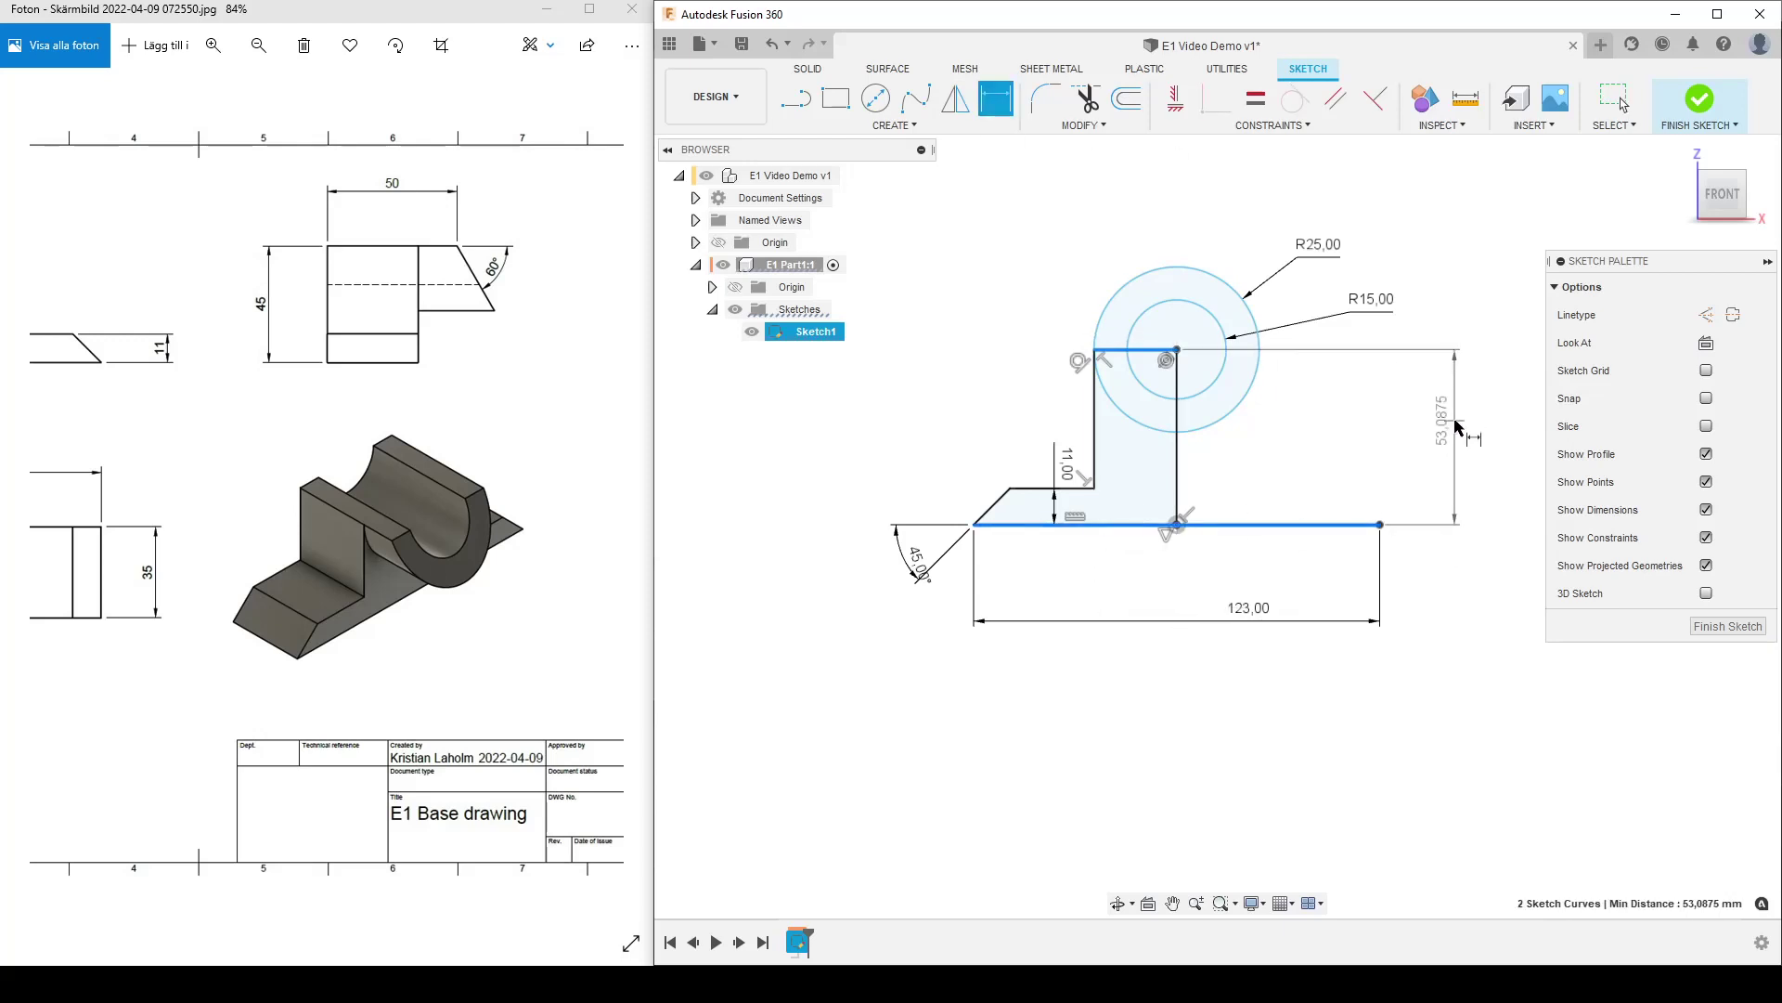
left_click(1454, 427)
type("45")
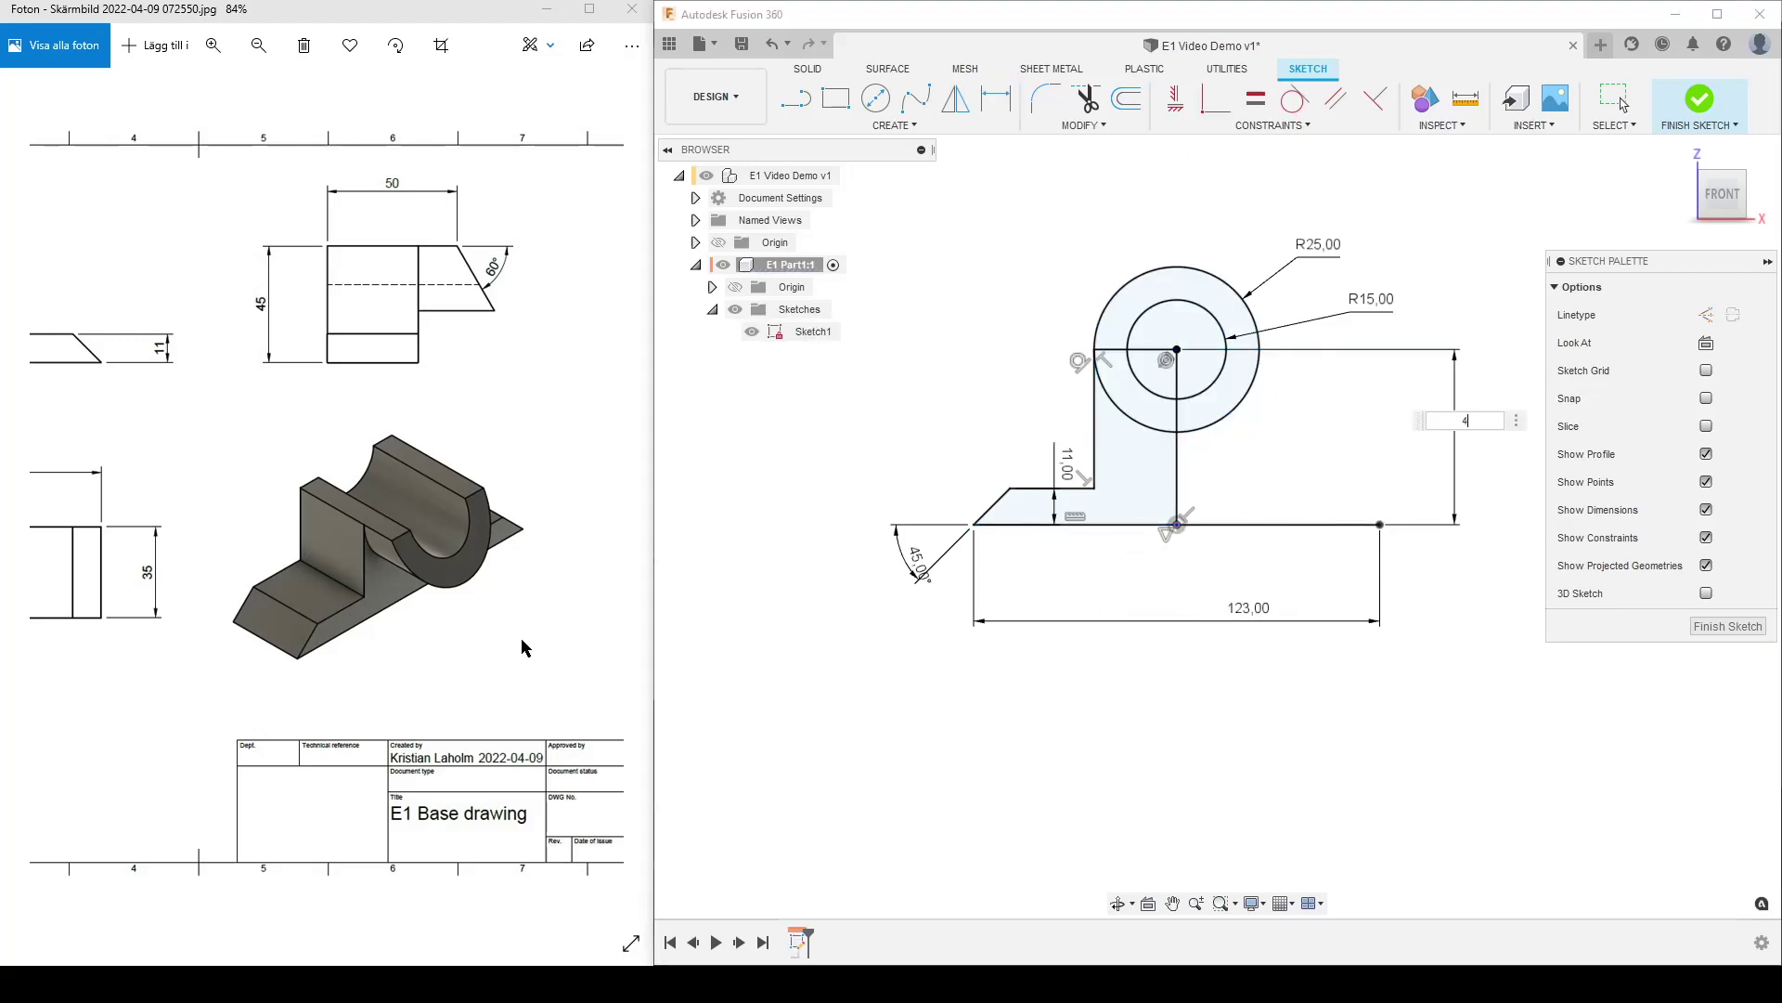
key("Return")
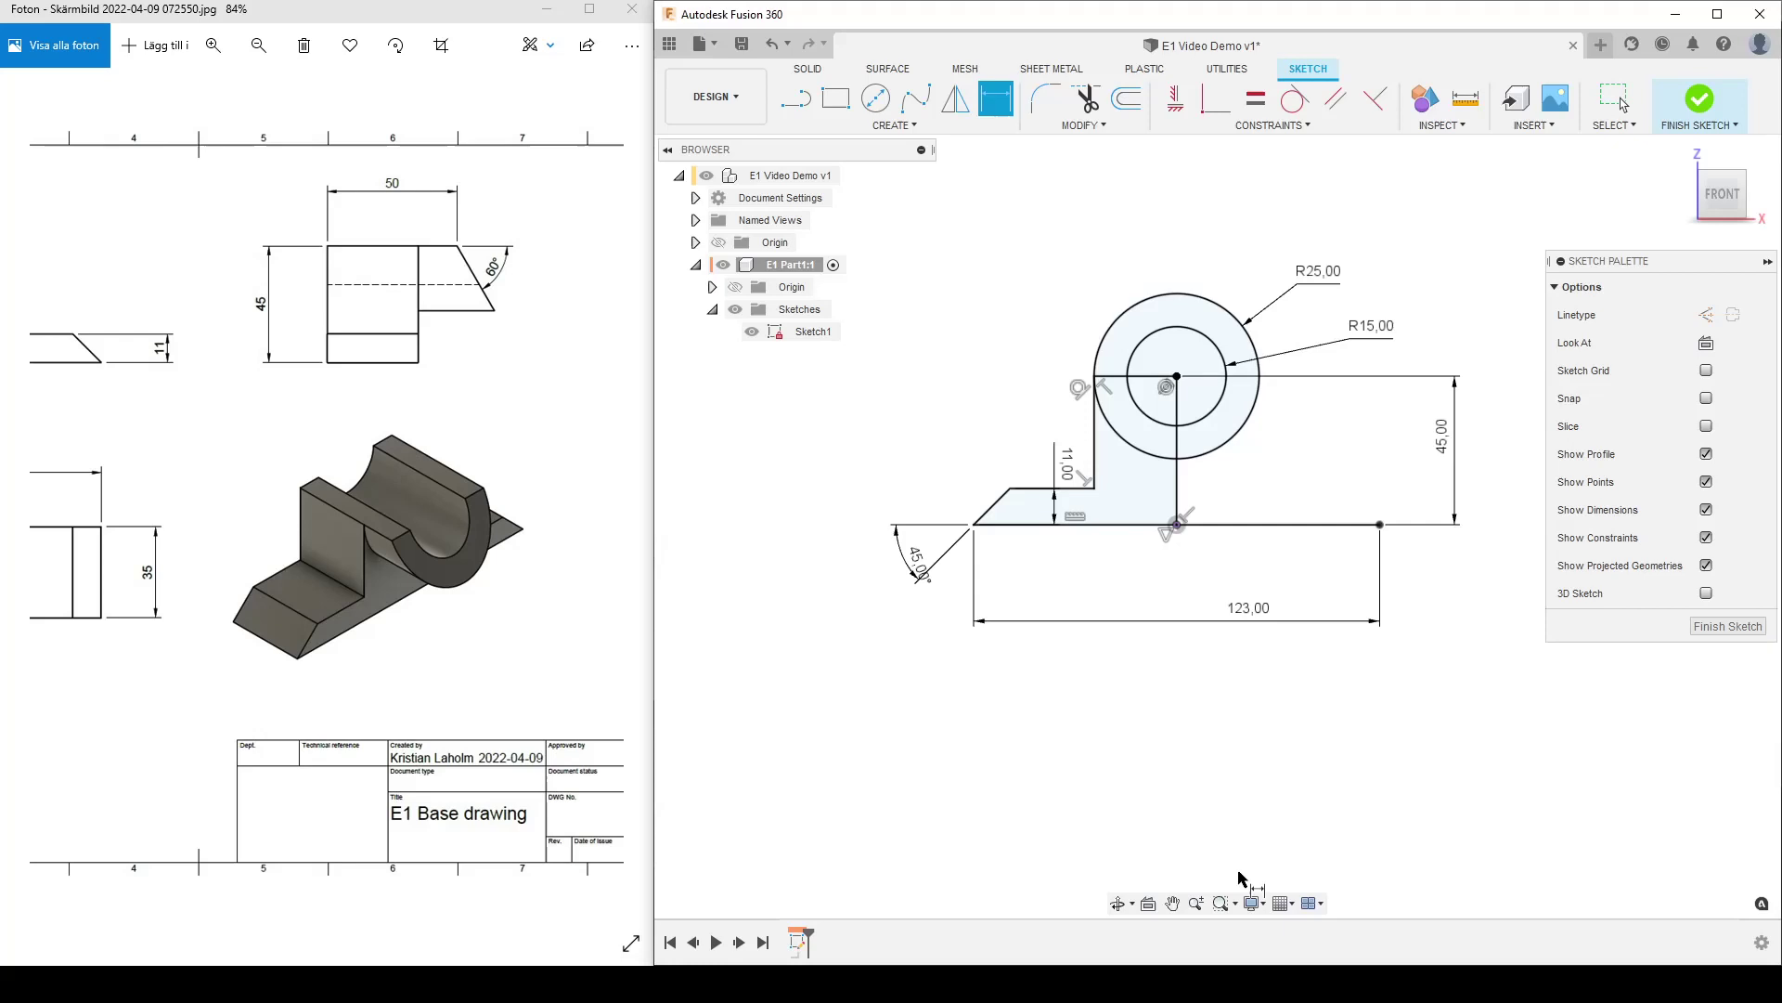
left_click(1736, 627)
Step: Compare the sketch against the drawing's front view, then re-edit and finish Sketch1
mouse_move(909, 550)
middle_mouse_down("shift")
mouse_move(1062, 604)
mouse_move(1114, 589)
mouse_move(1058, 585)
middle_mouse_up("shift")
left_click_drag(154, 478, 420, 503)
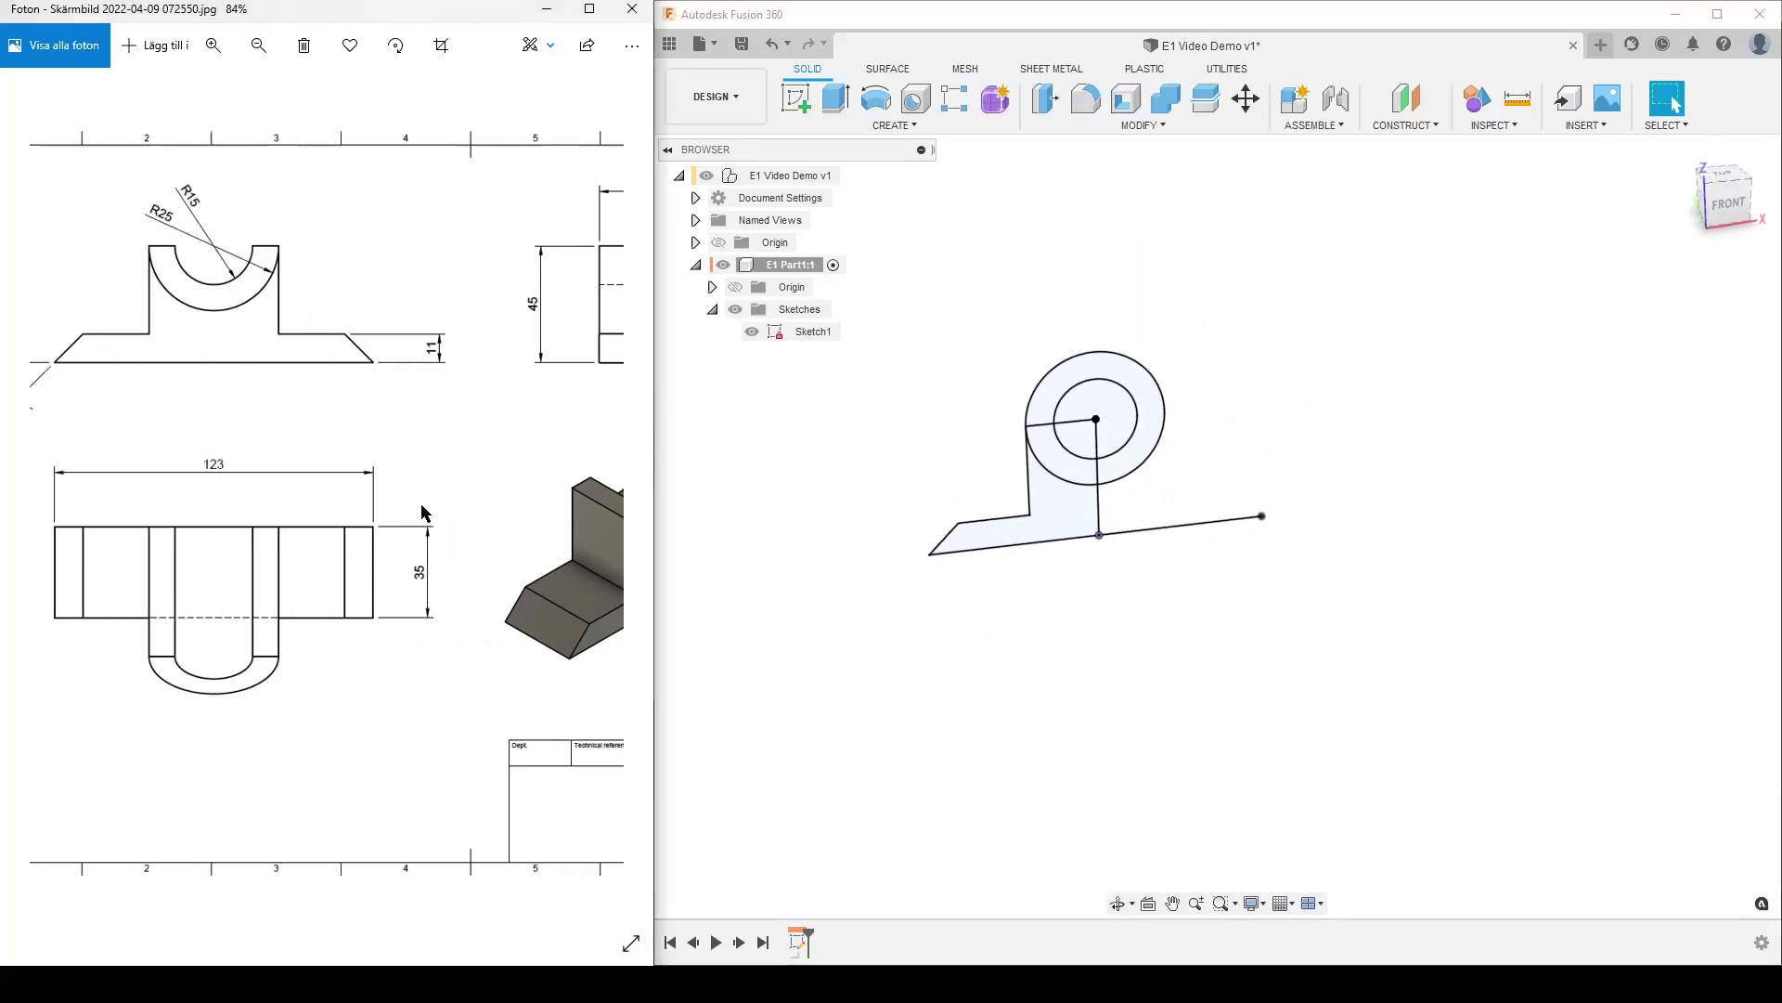
scroll(287, 482, "up", 3)
left_click_drag(286, 482, 367, 666)
scroll(367, 666, "down", 3)
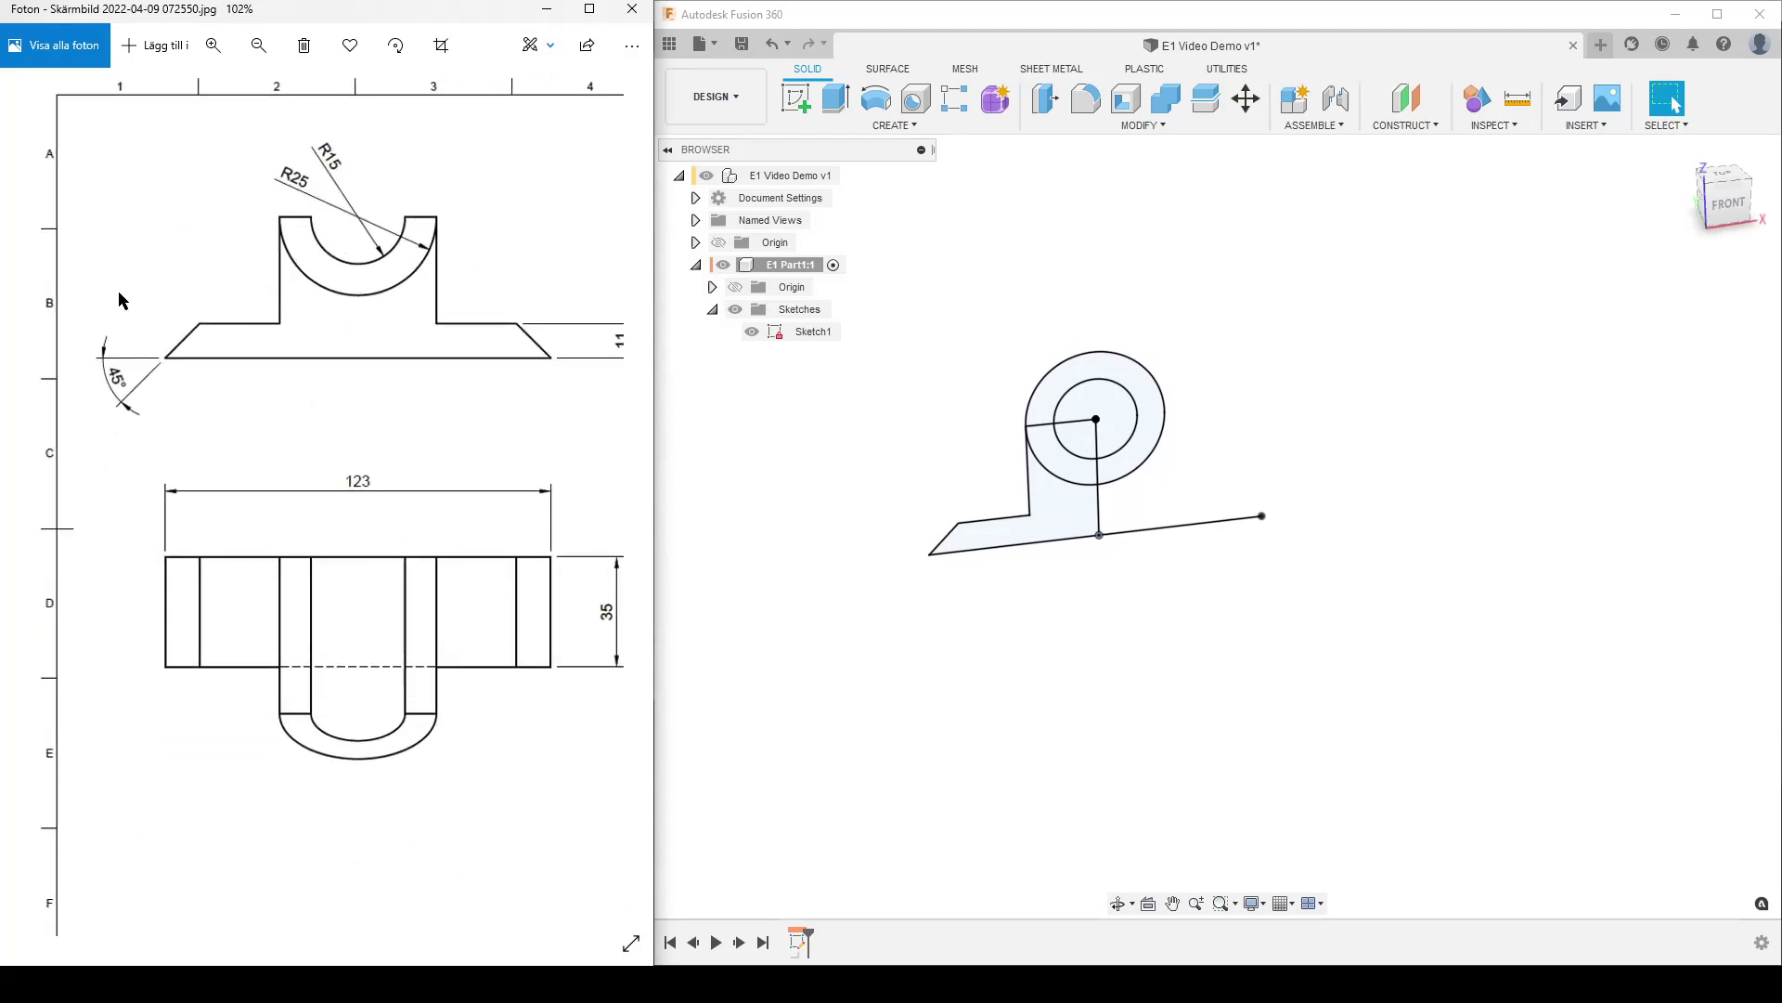
double_click(798, 942)
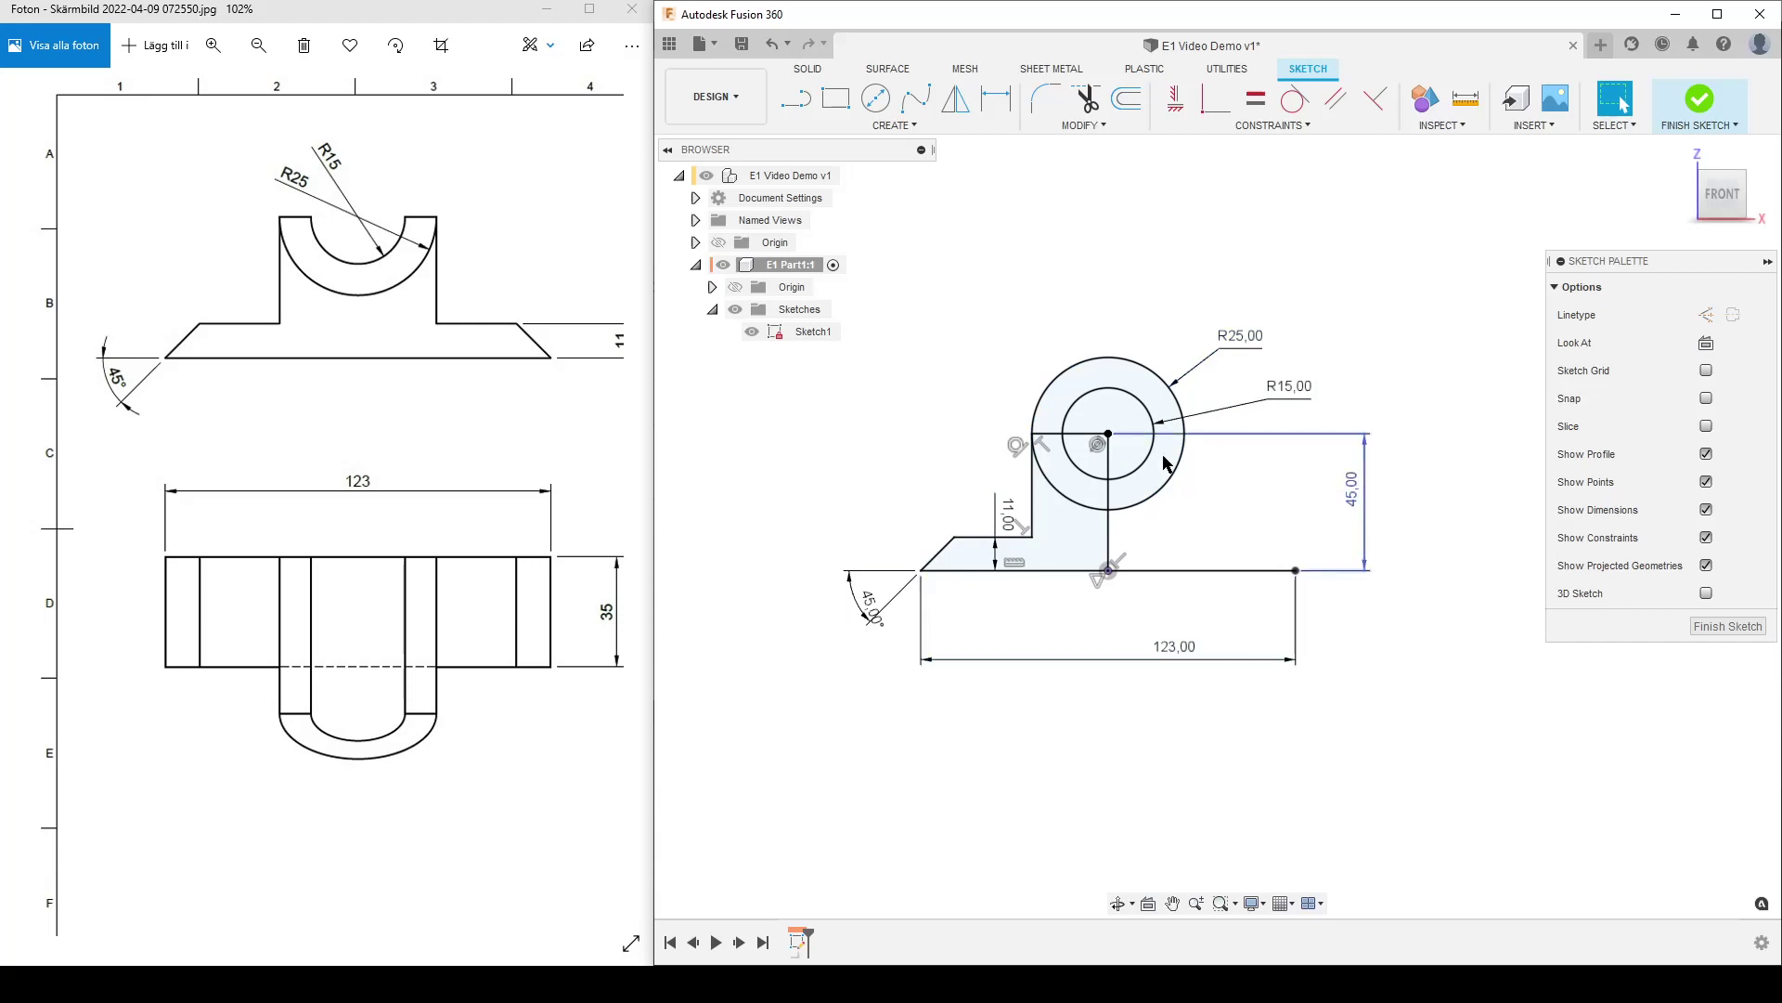
left_click(1719, 629)
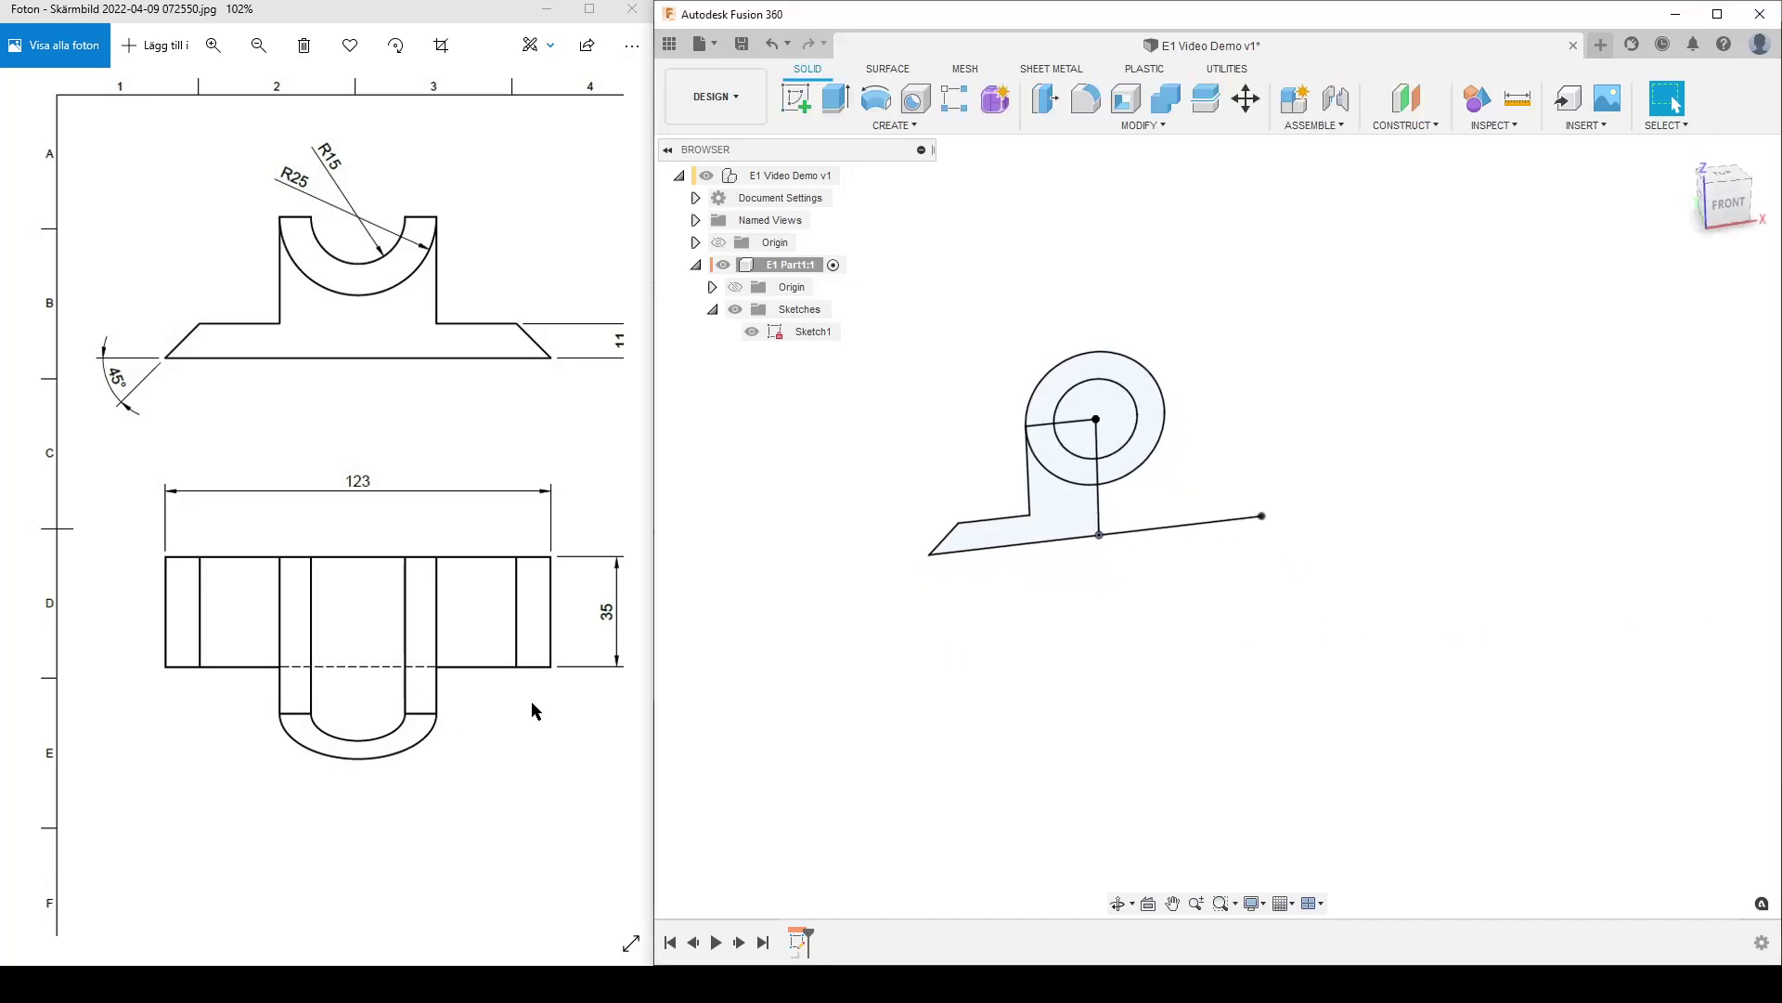
Step: Reopen Sketch1 and start an extrusion with the L-shaped ledge profile selected
left_click_drag(532, 703, 462, 687)
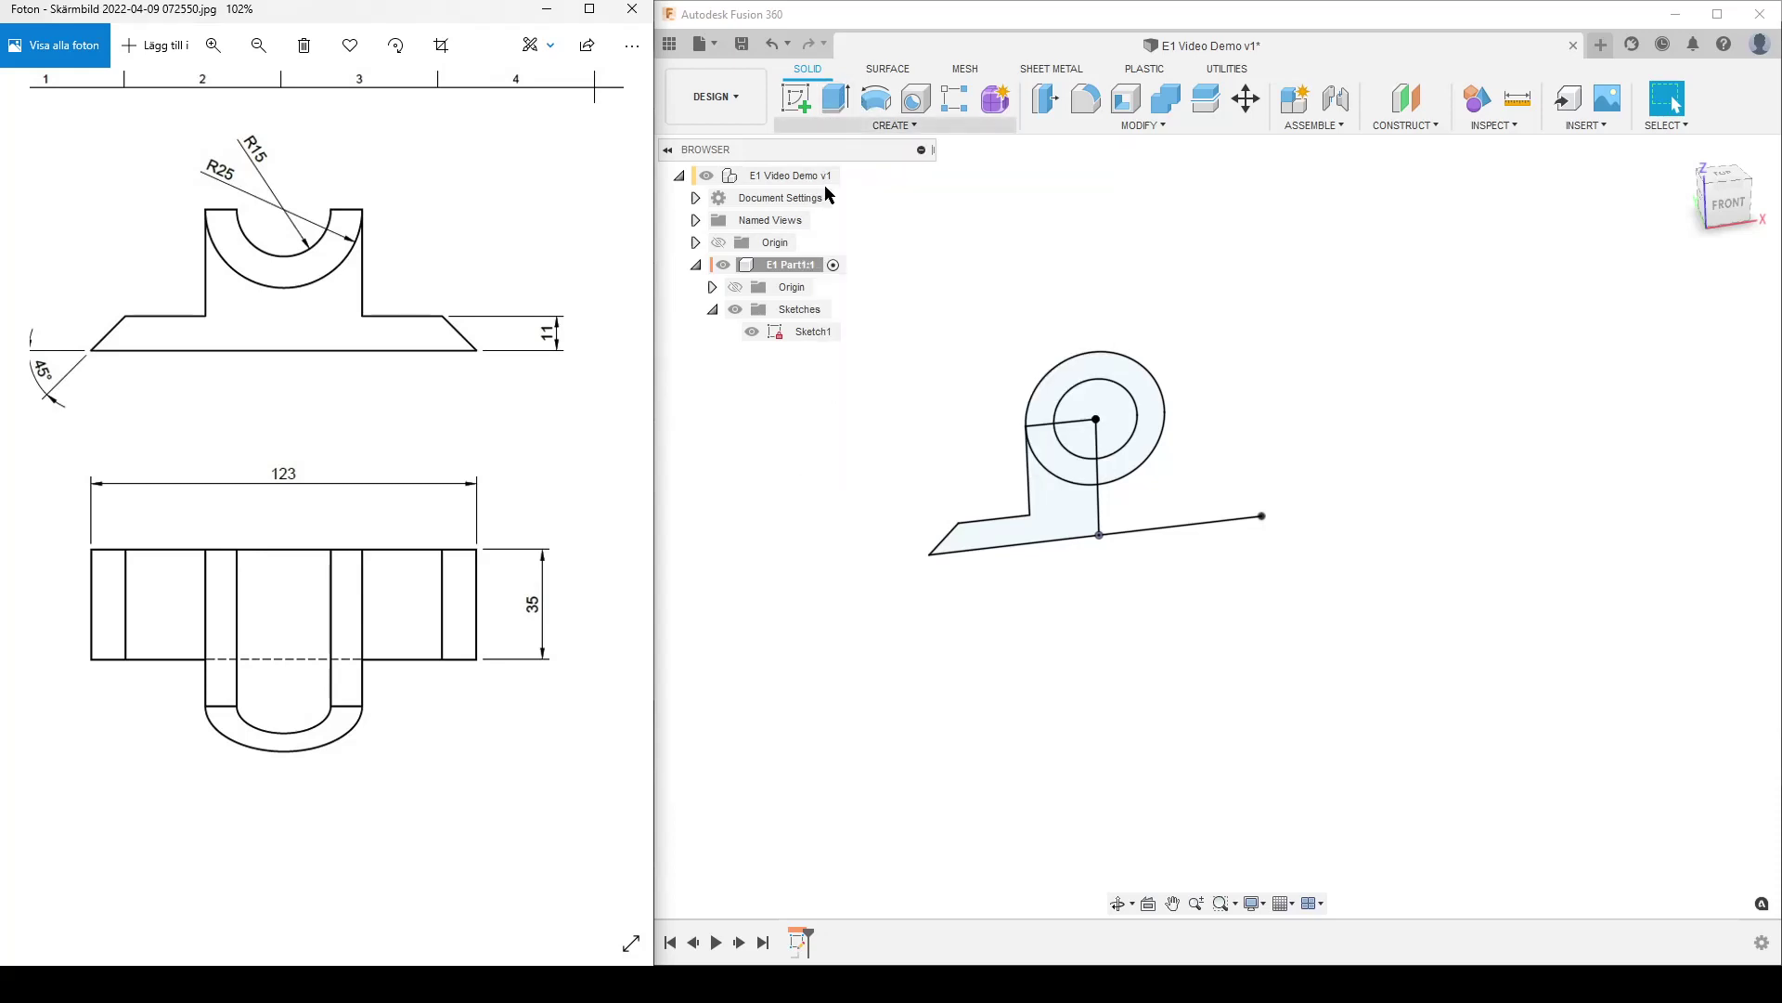
left_click(1167, 698)
double_click(796, 943)
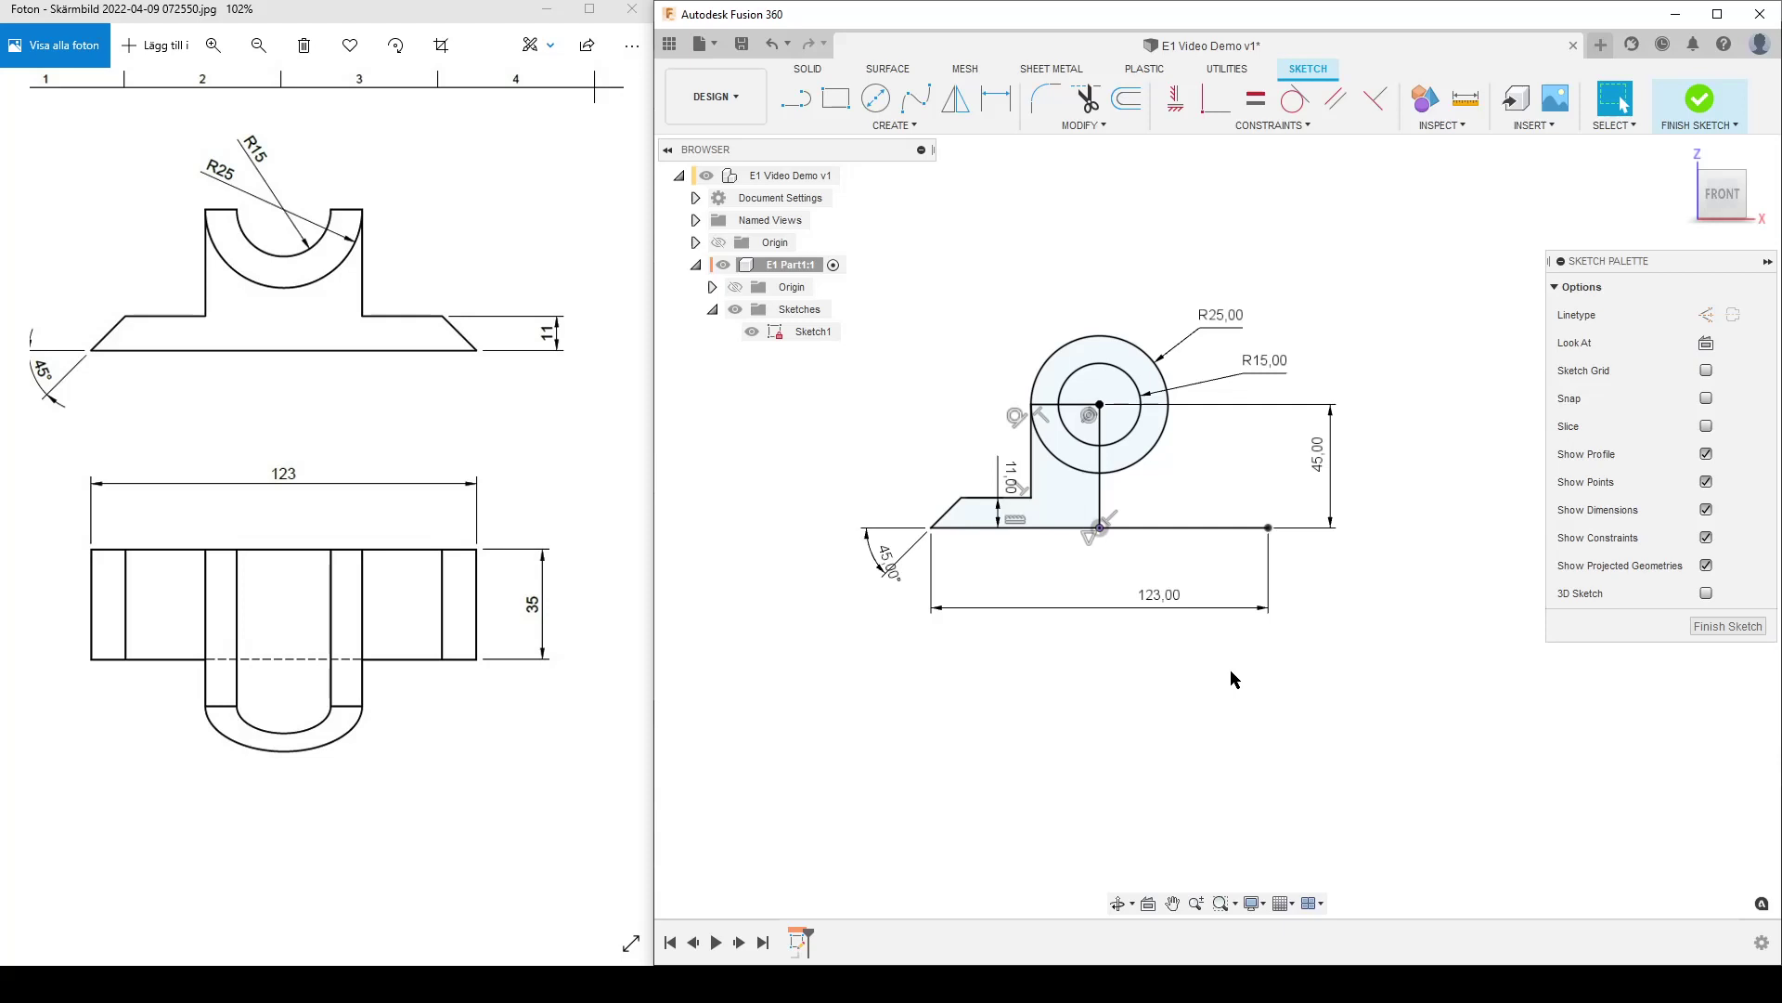
key("e")
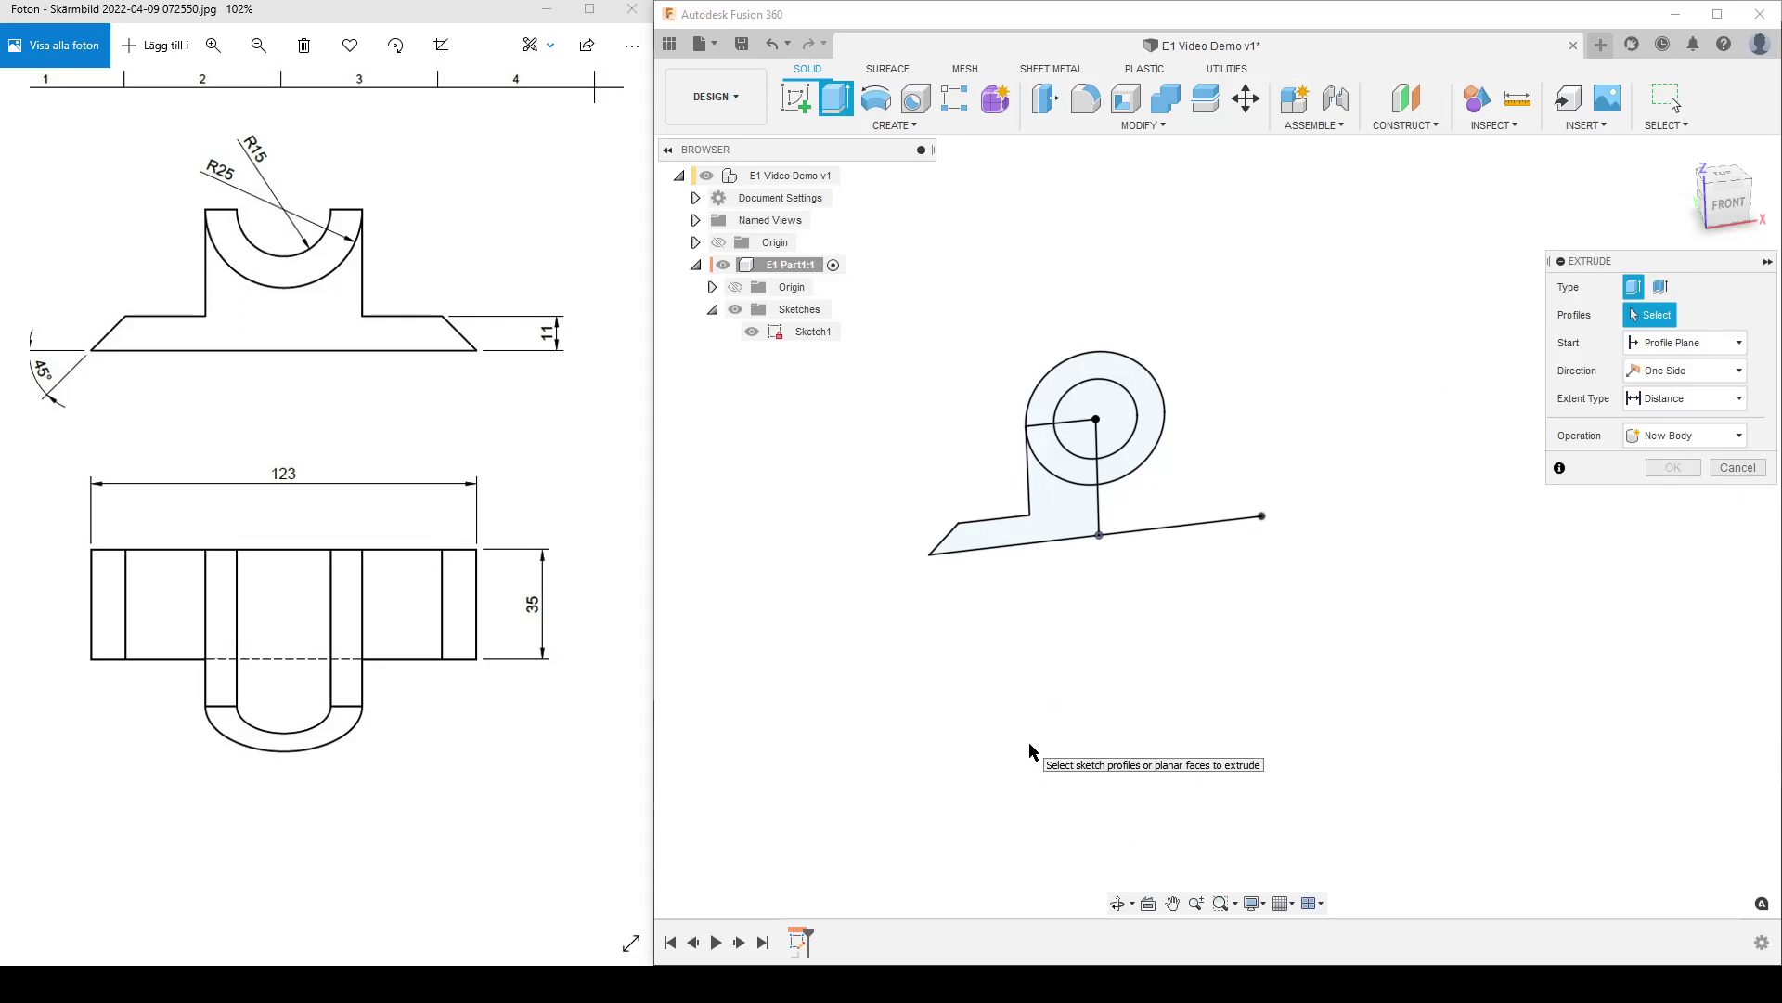
left_click(1055, 498)
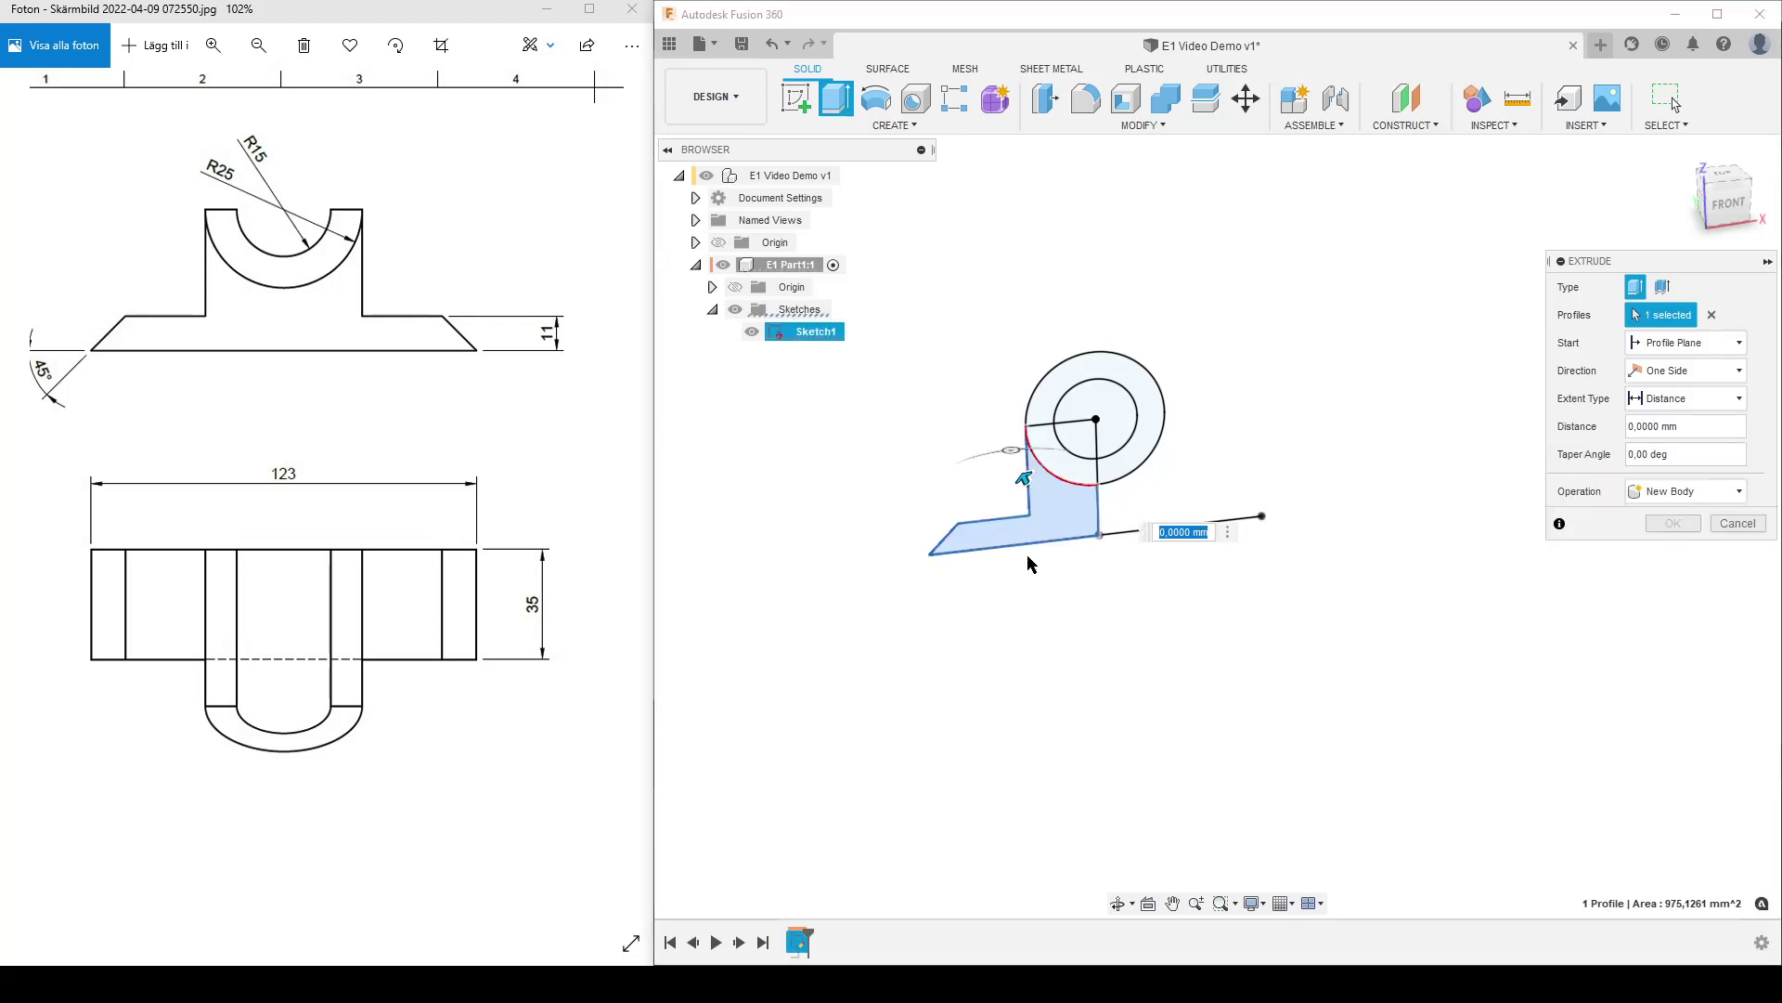
Step: Extrude the L-shaped profile -35 mm to create the first solid body
middle_click_drag(1078, 684, 1158, 699, "shift")
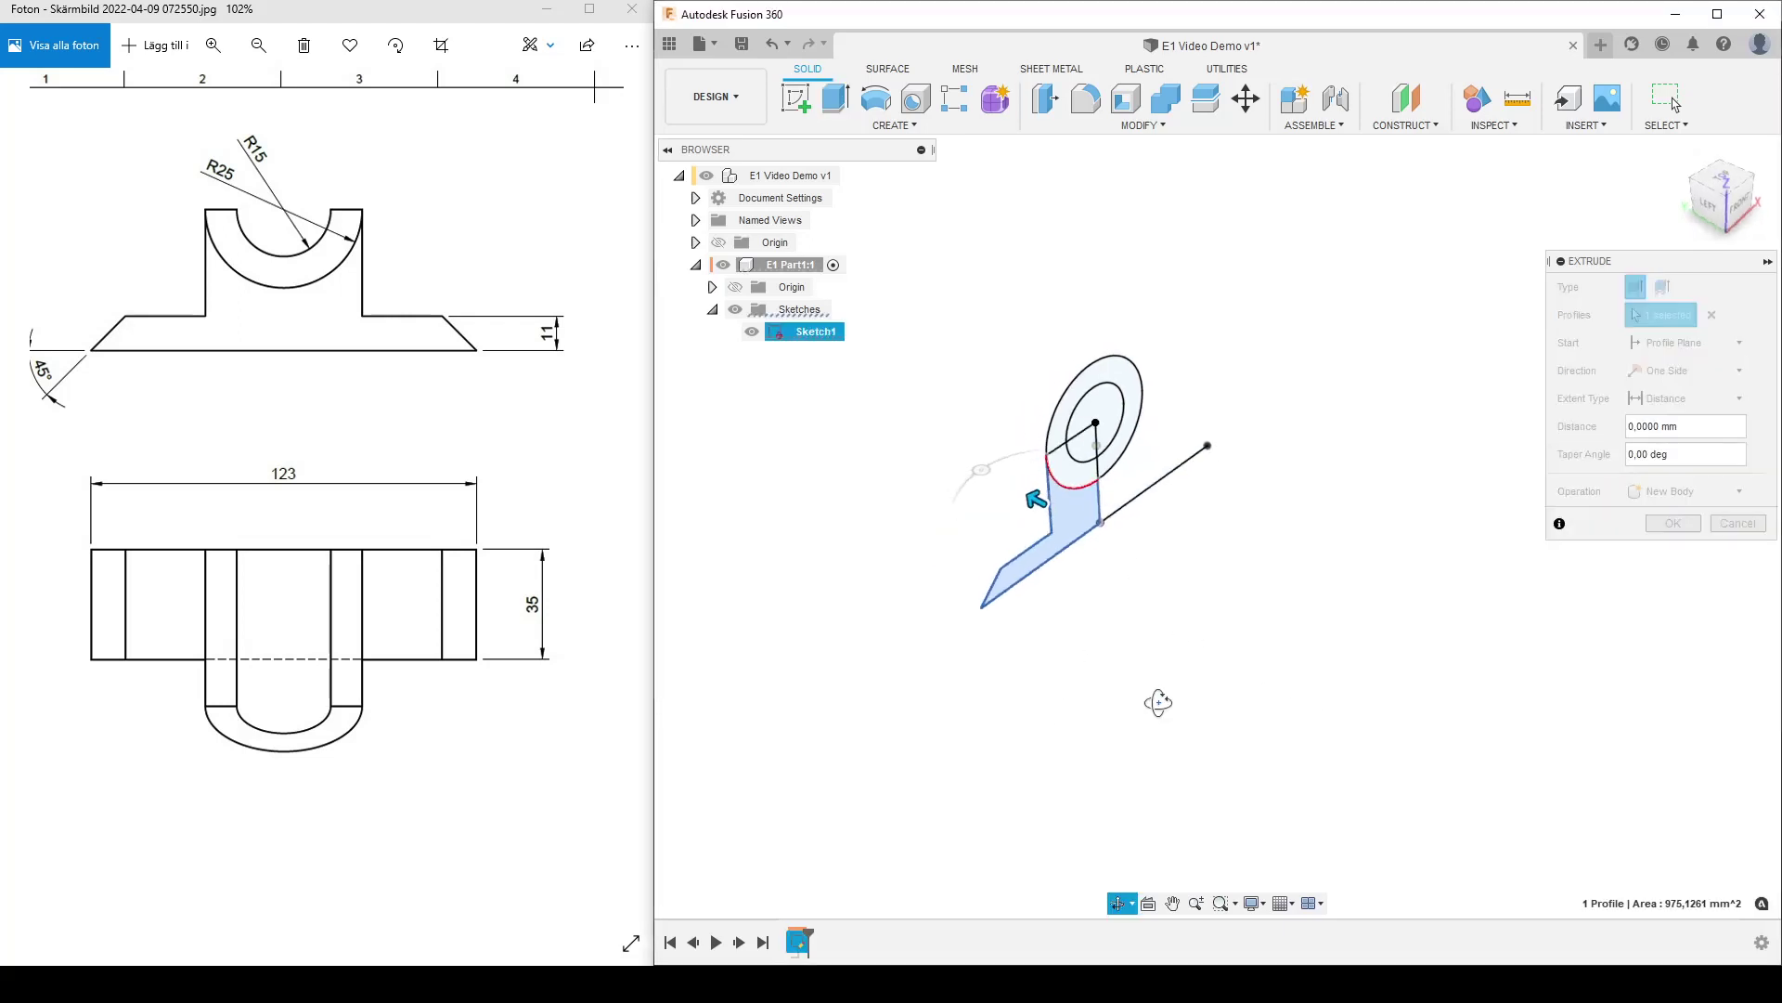
left_click_drag(1044, 504, 1151, 557)
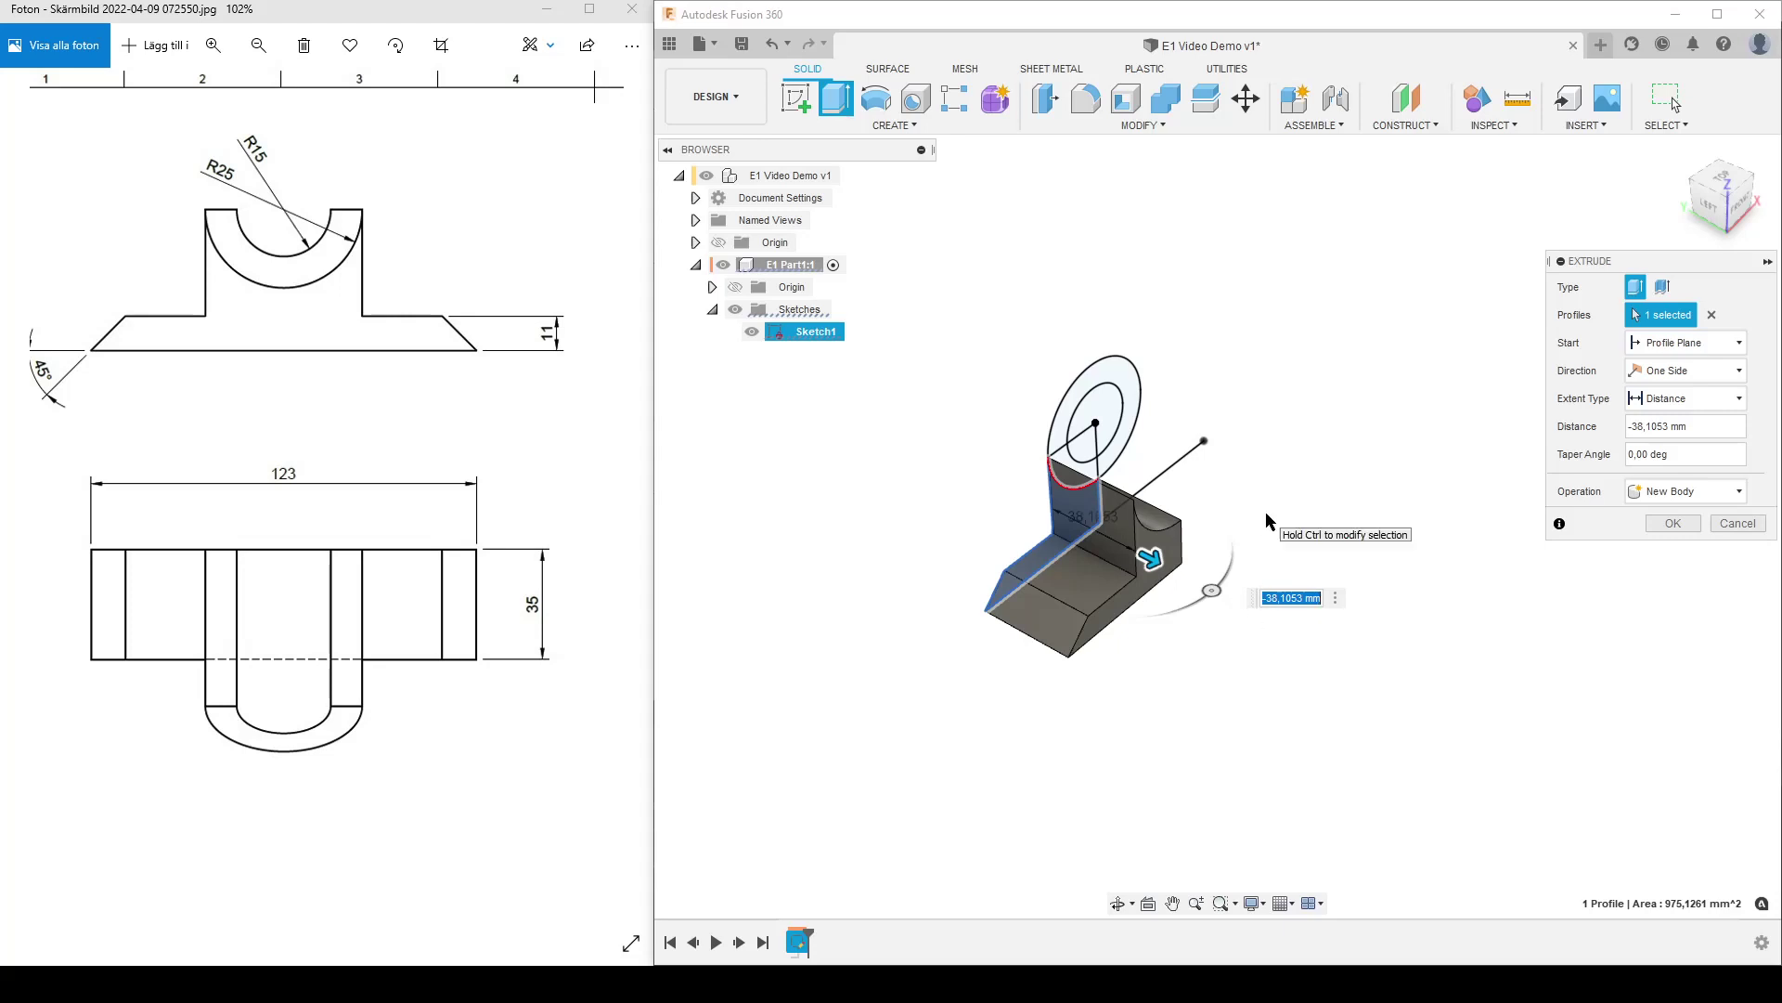
type("-35")
key("Return")
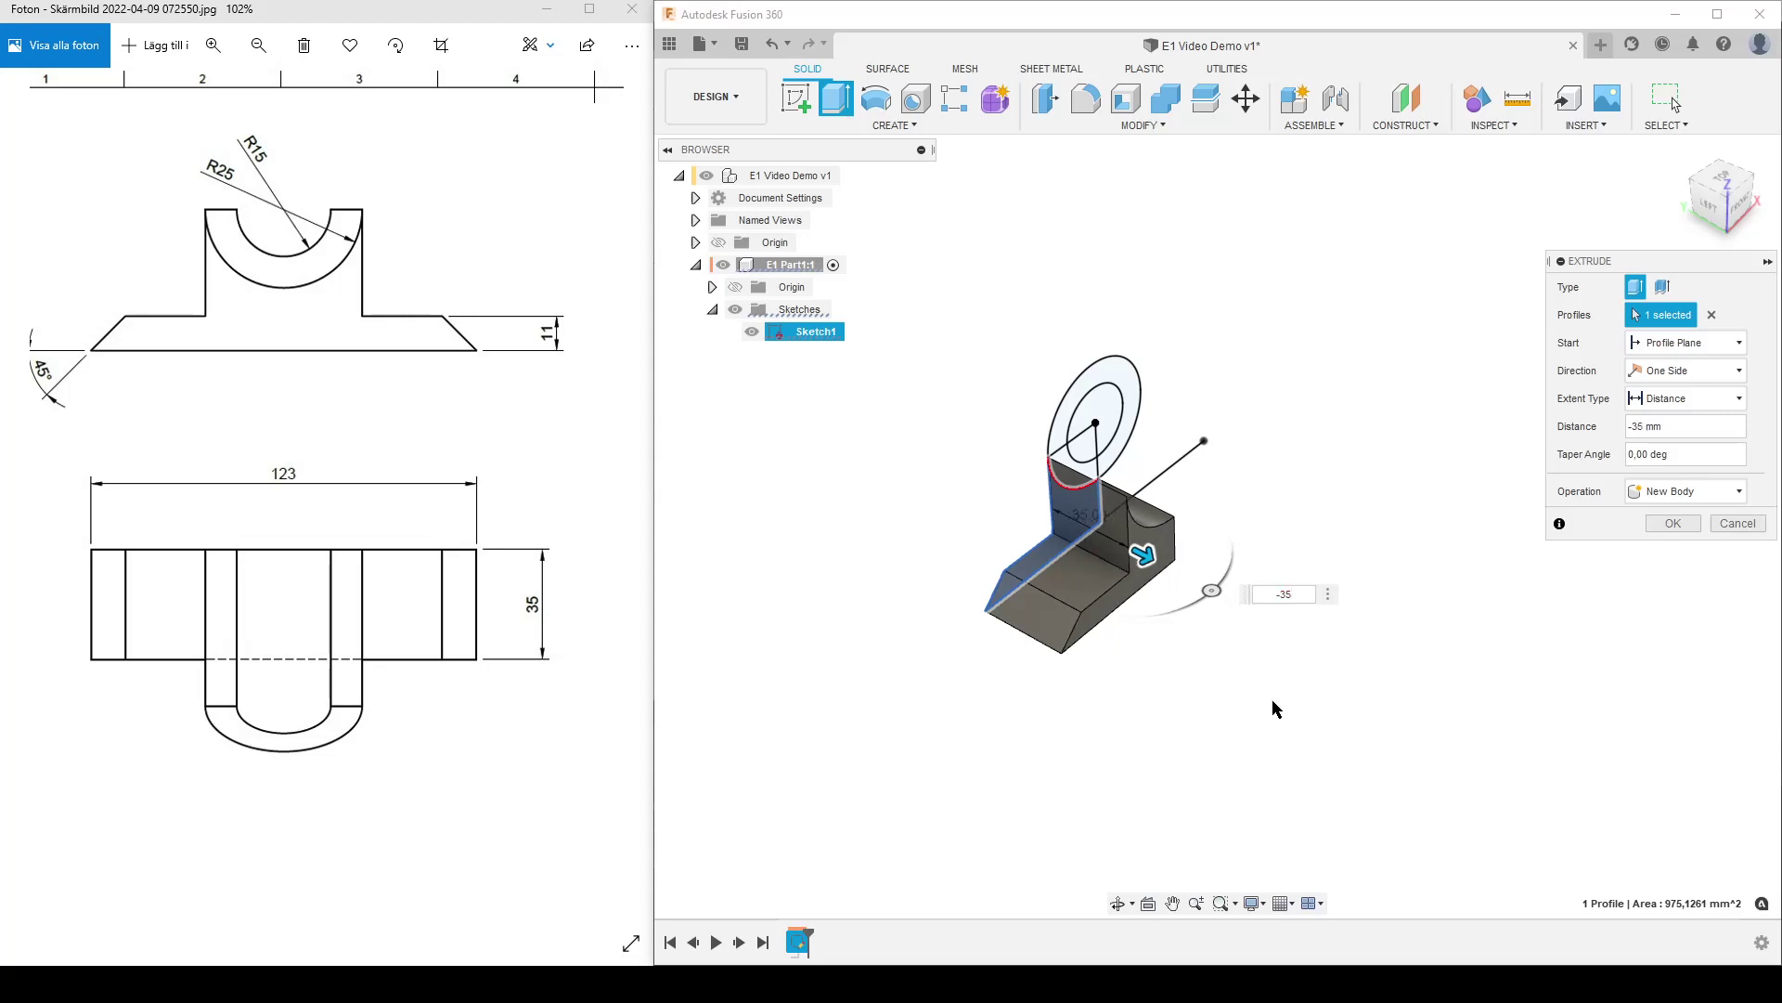
left_click(1676, 524)
middle_click_drag(1331, 650, 1286, 622, "shift")
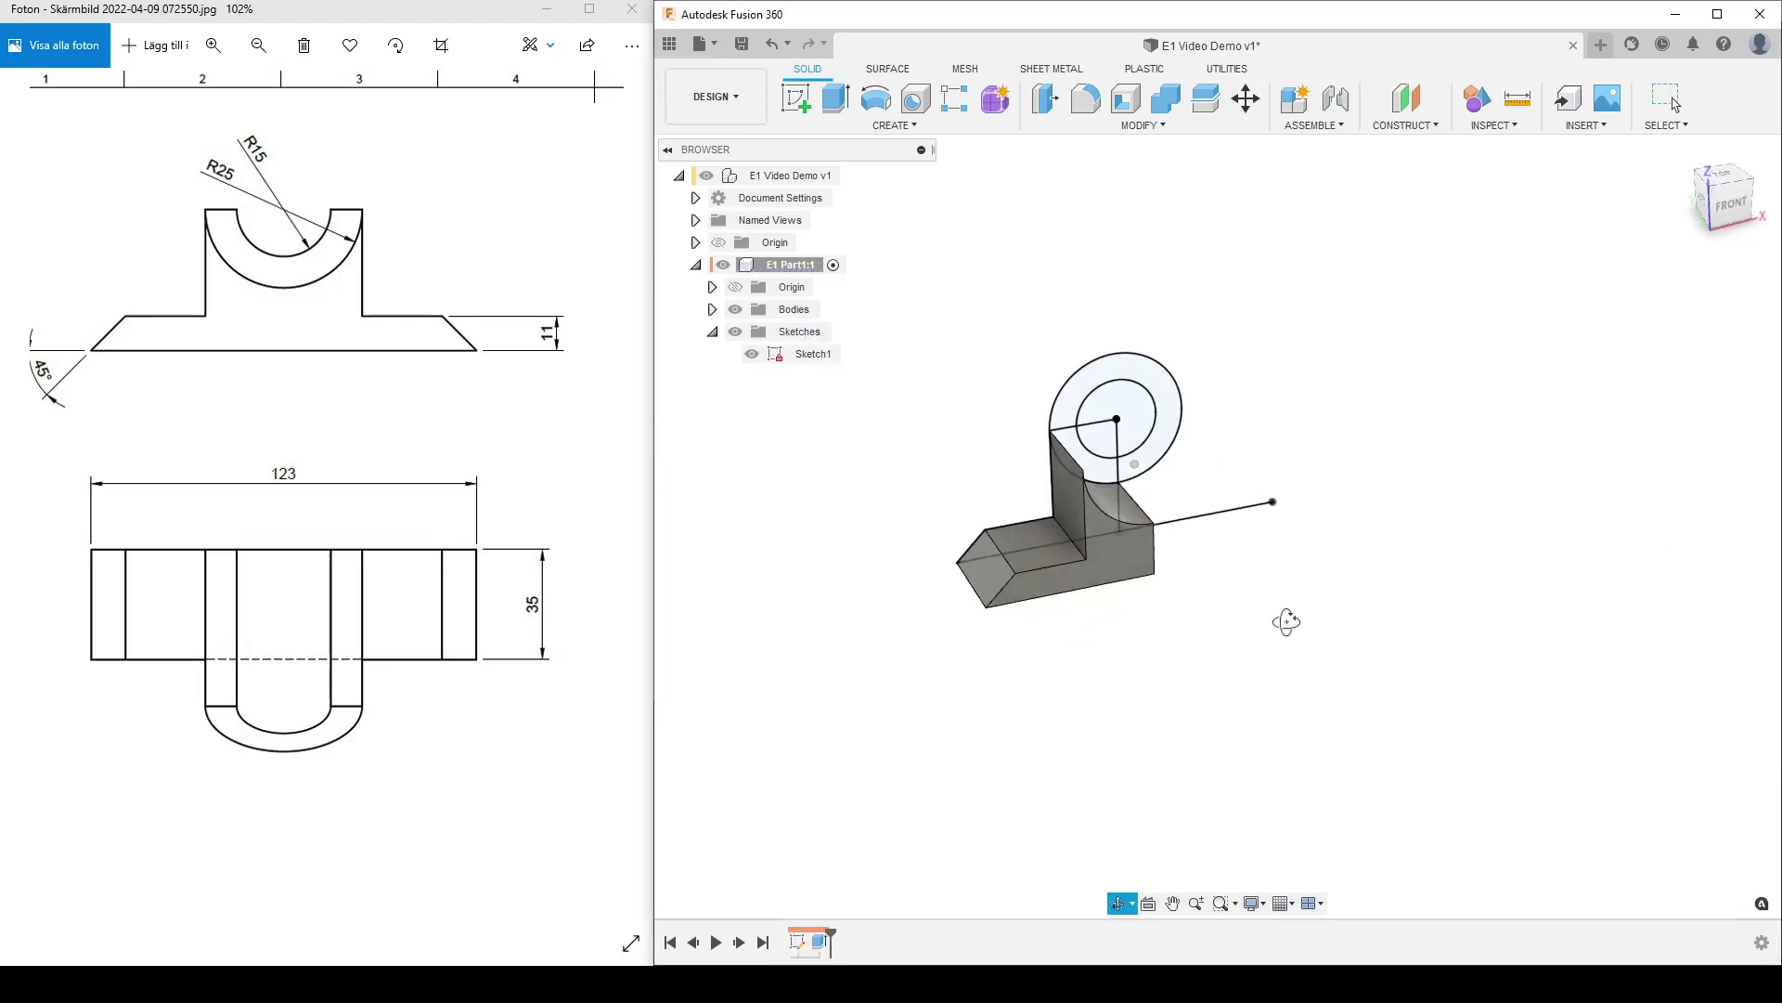
key("Escape")
left_click_drag(540, 455, 51, 472)
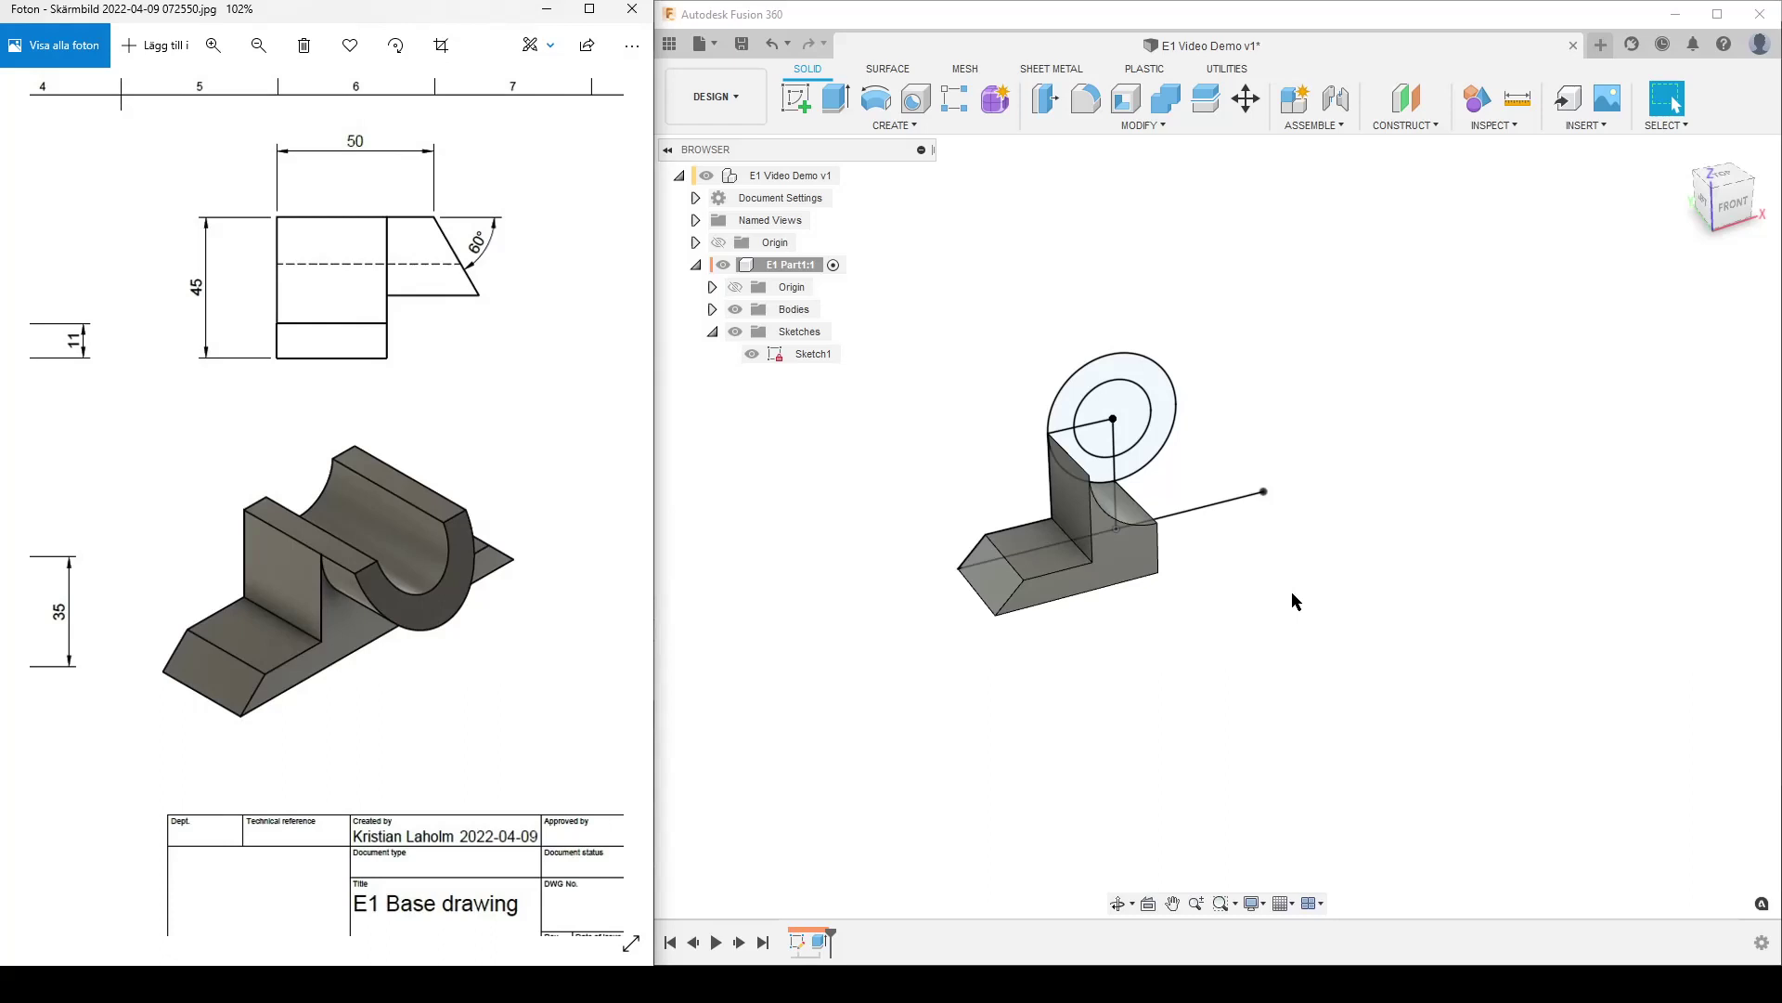
Step: Extrude the curved profile beside the circle -50 mm, joined onto the body
left_click(1077, 453)
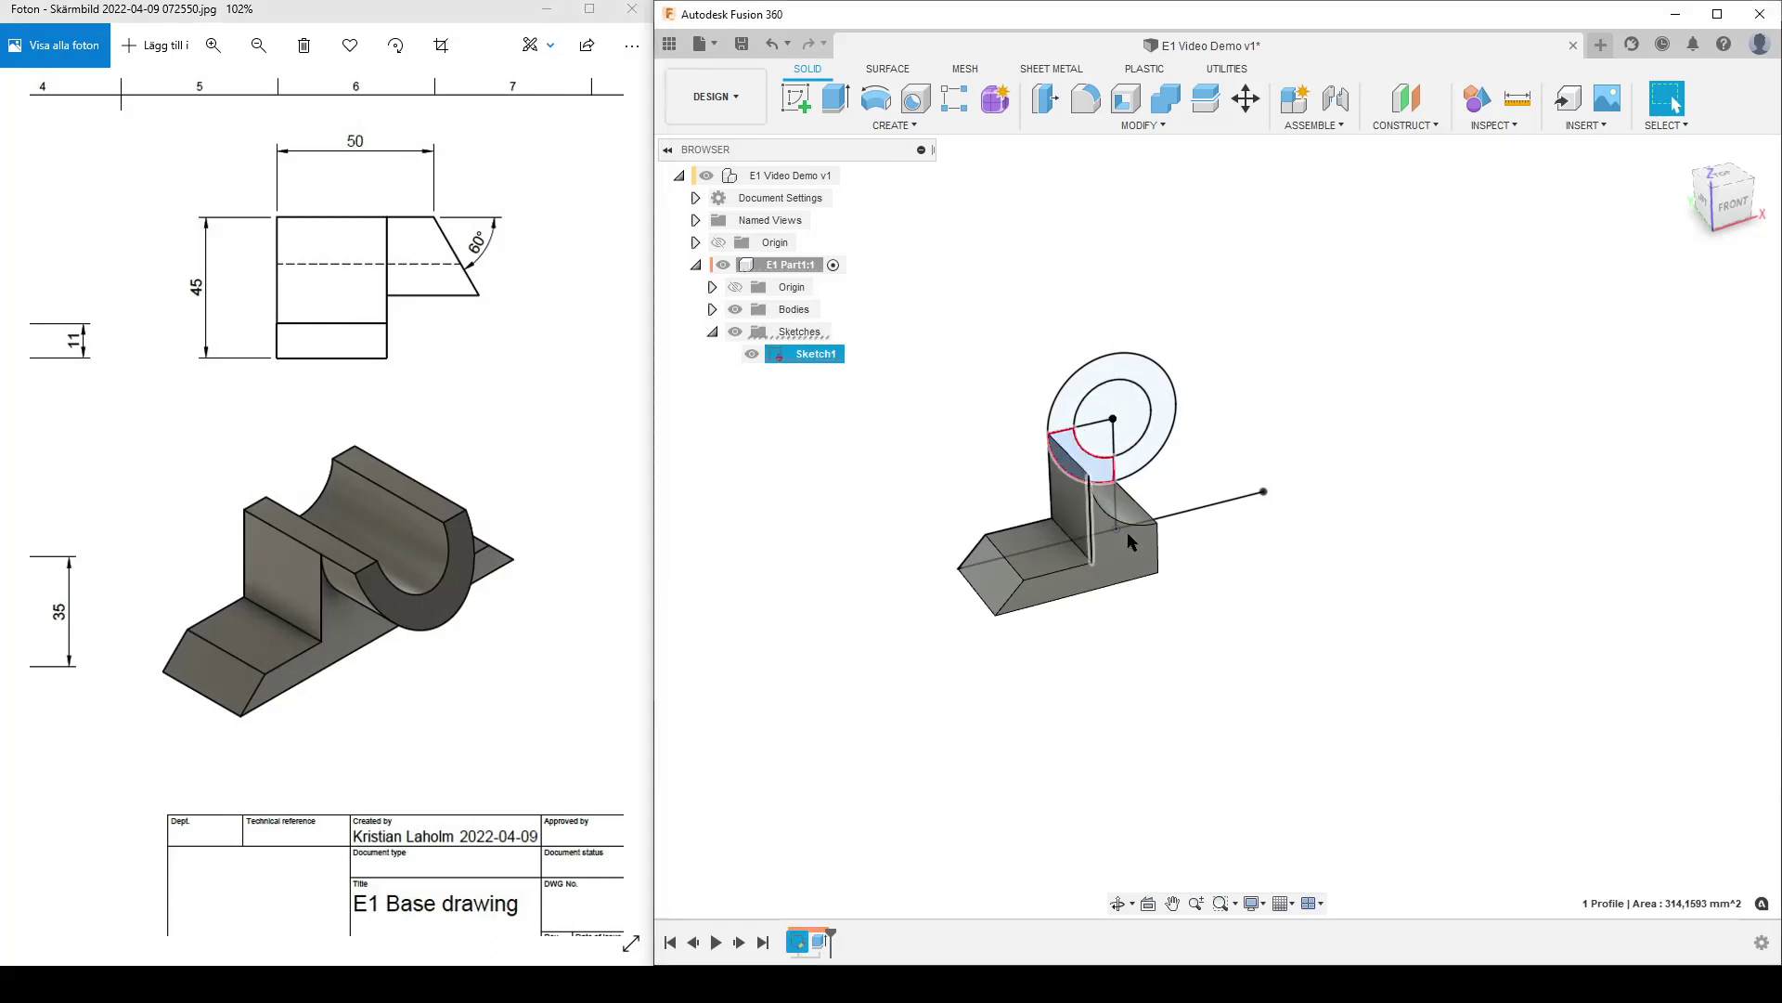
key("e")
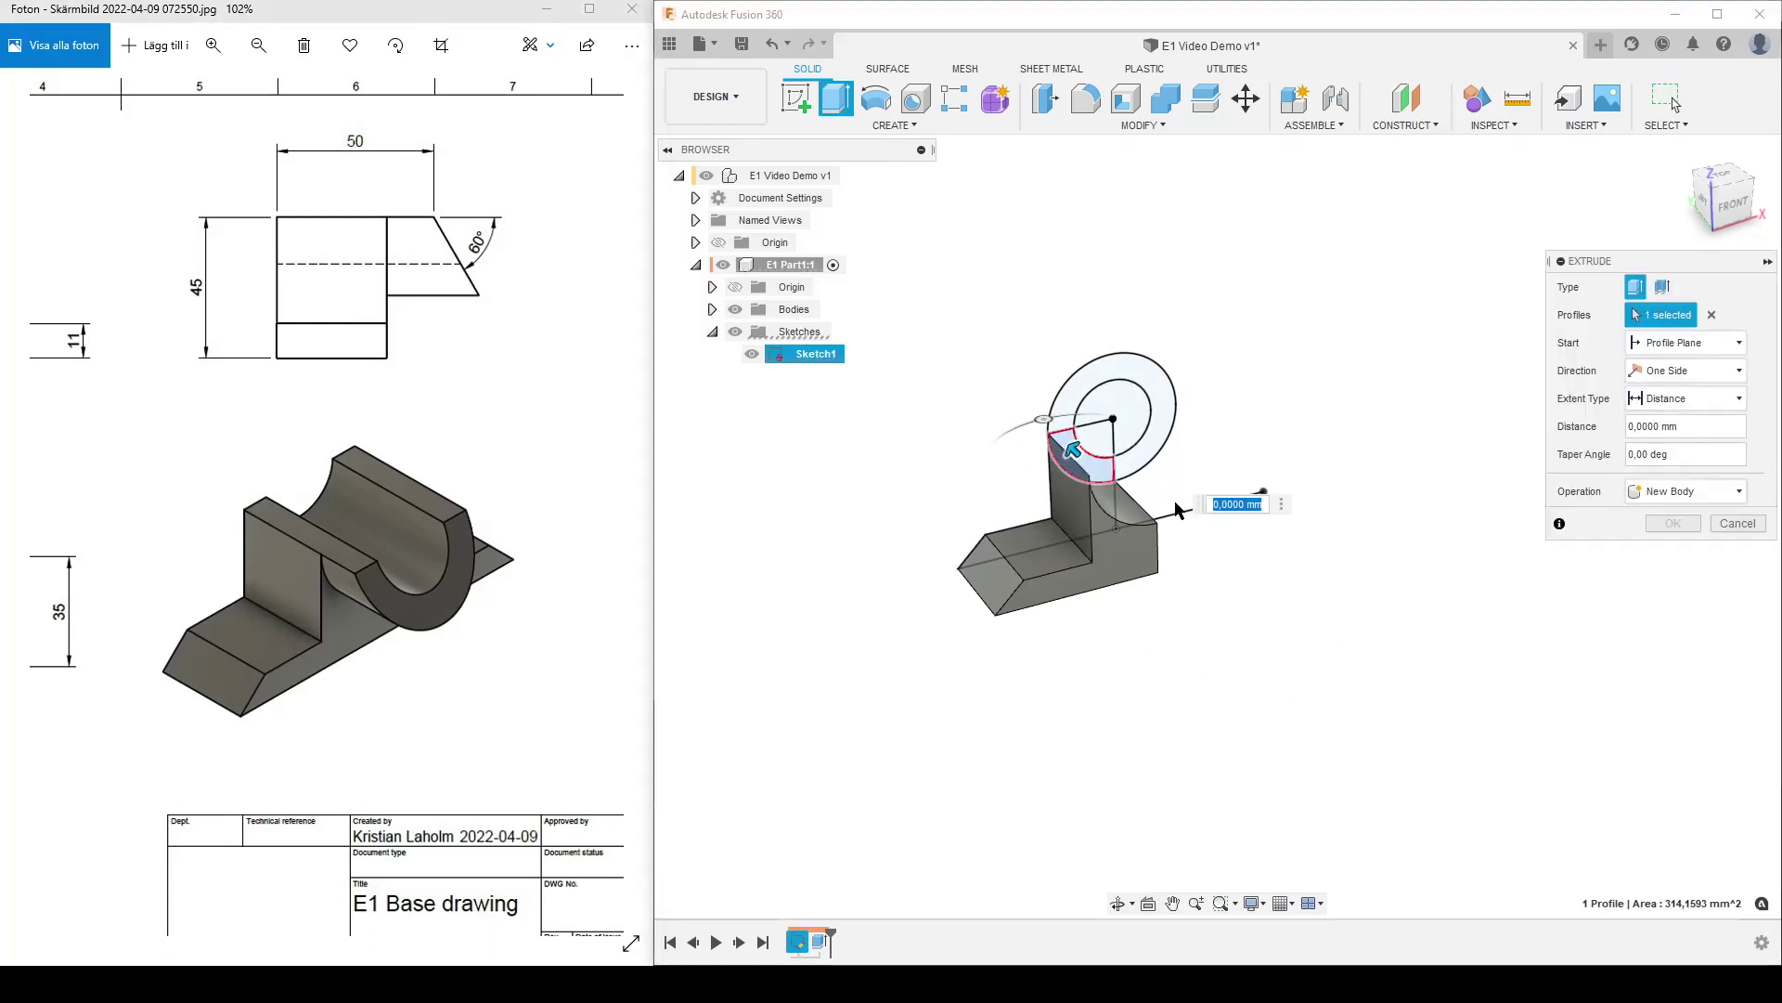
left_click_drag(1073, 450, 1136, 511)
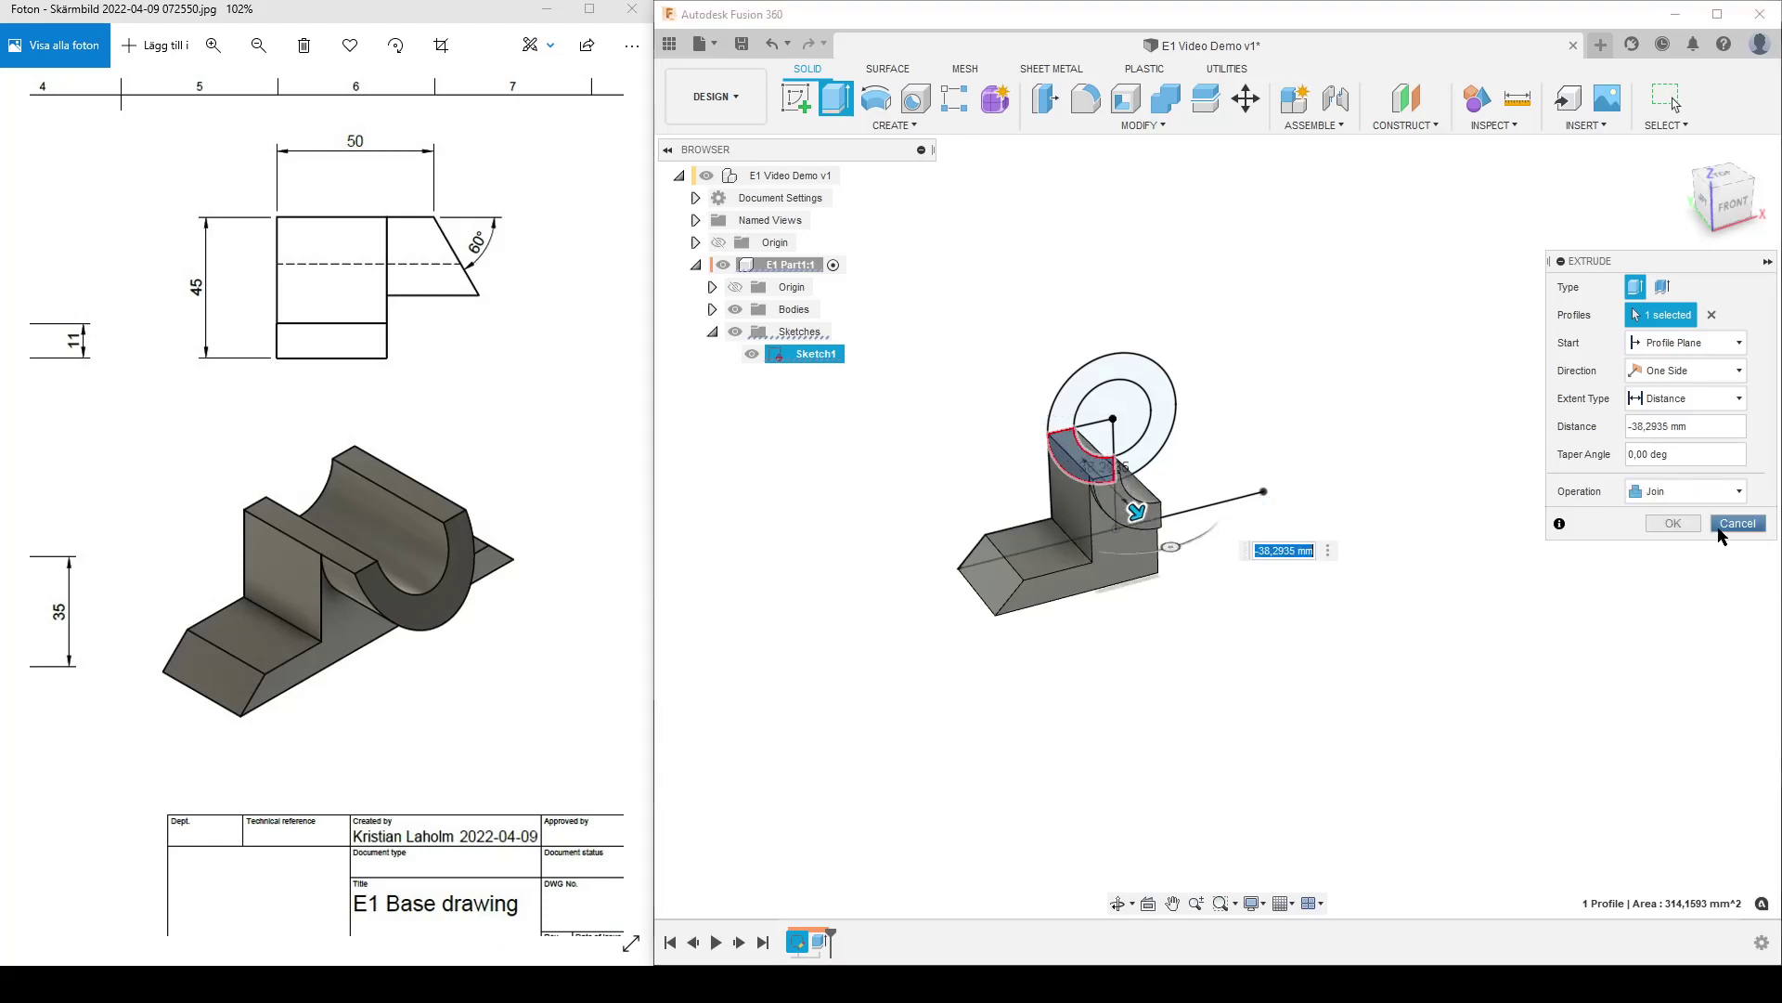
key("Tab")
left_click(1715, 426)
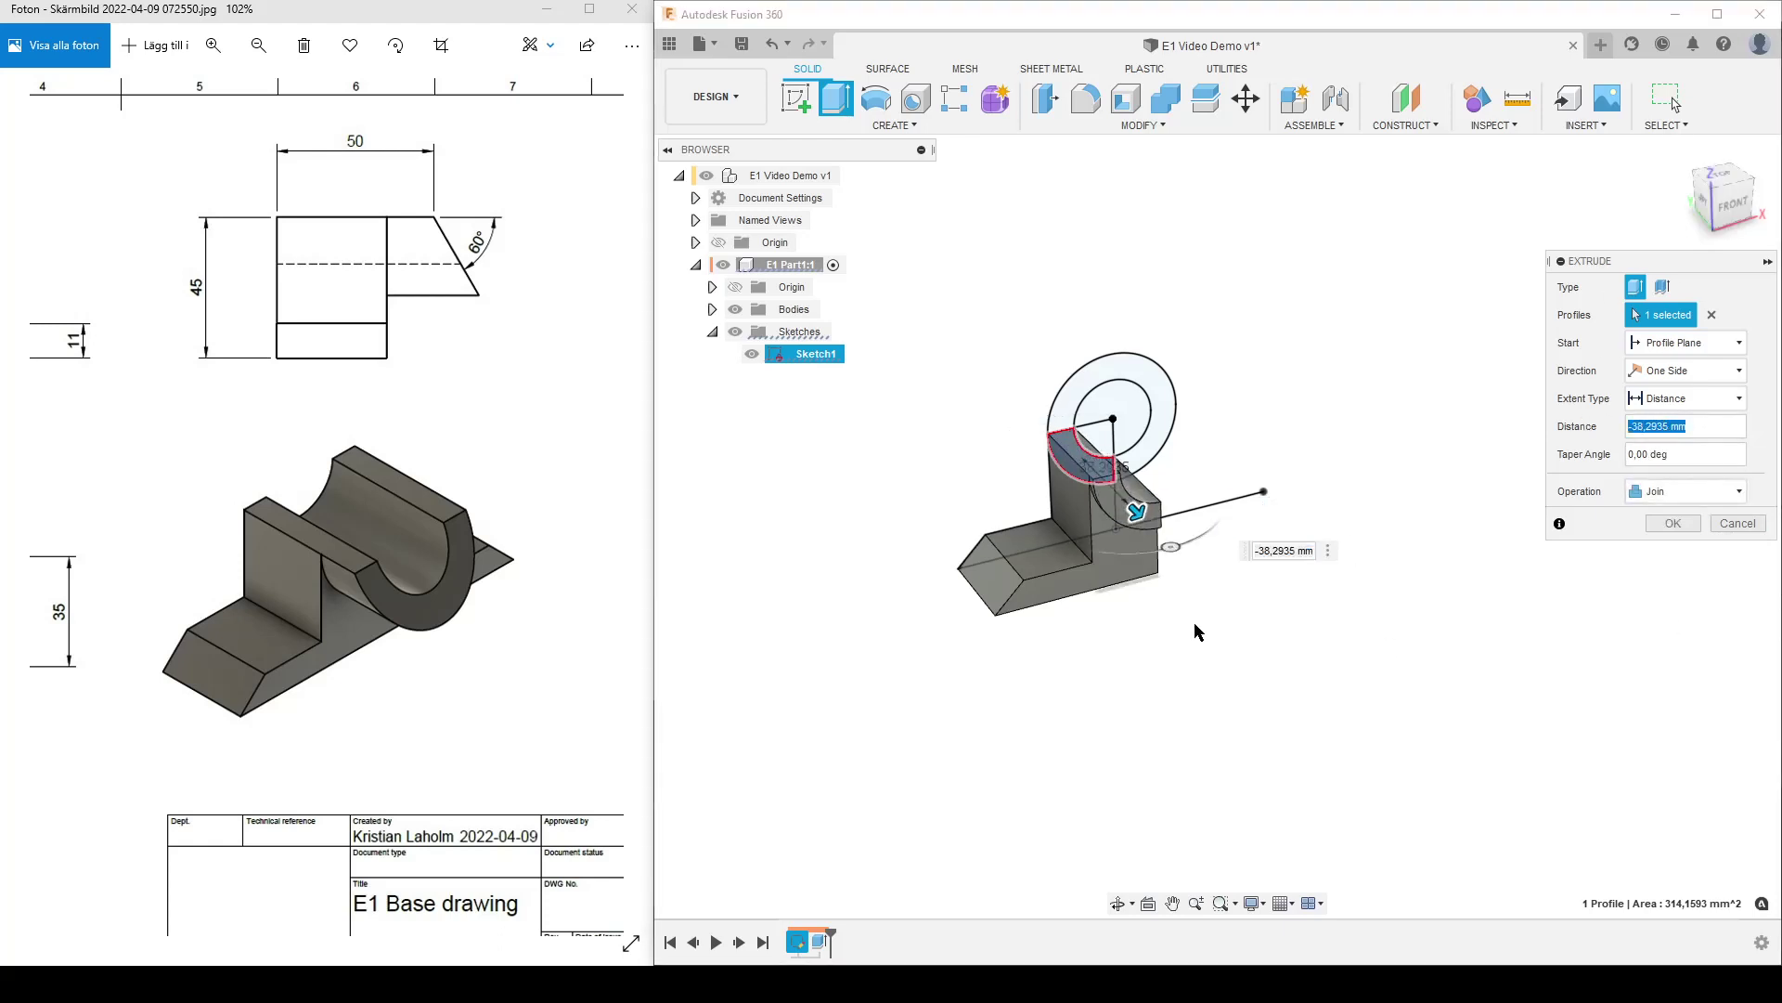
type("-50")
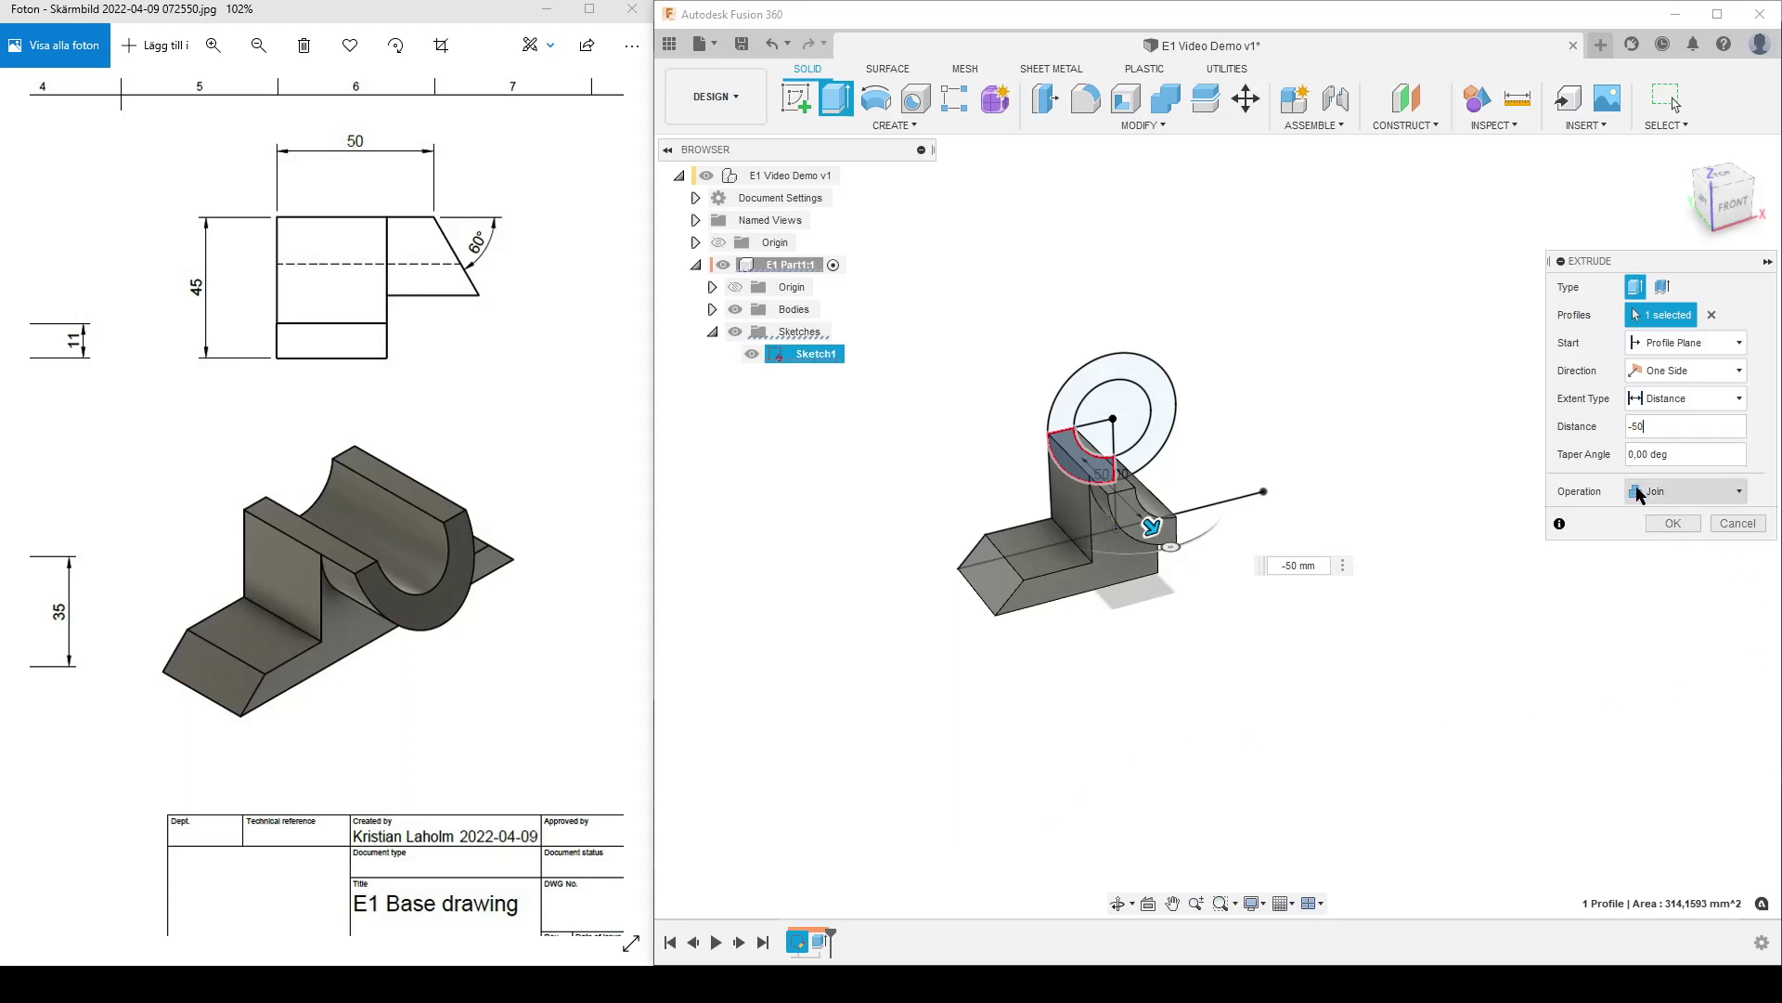
left_click(1672, 524)
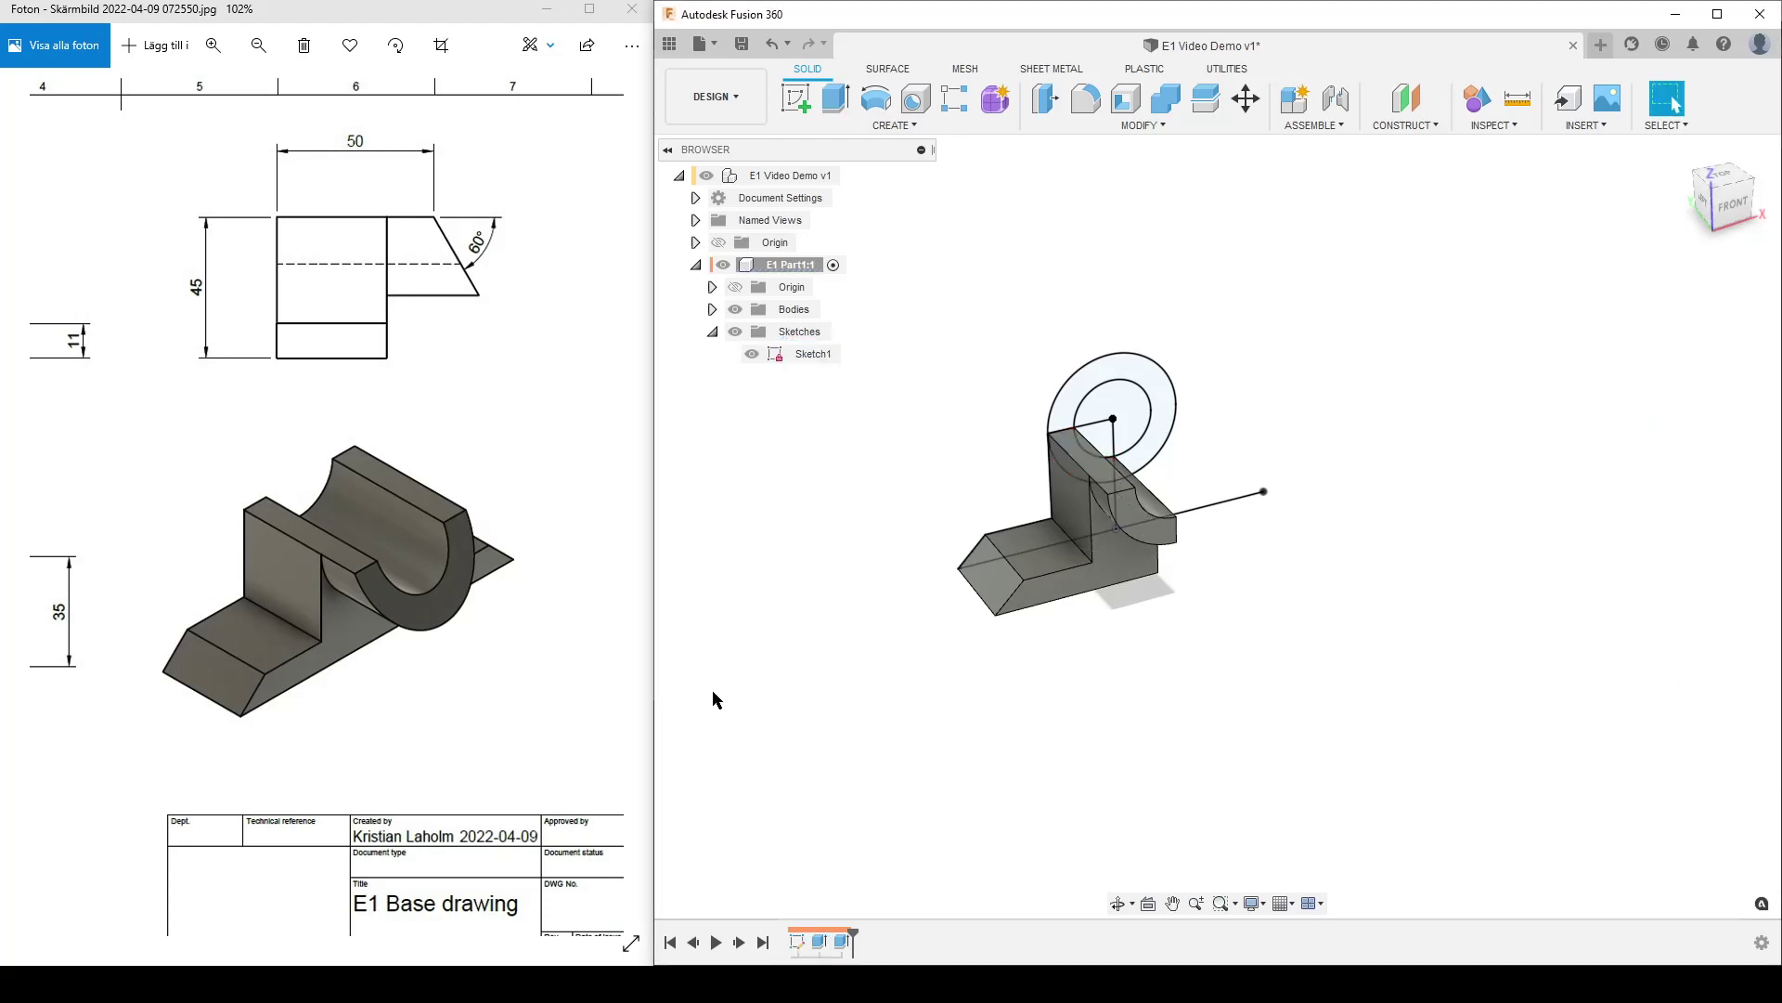
Step: Select the inner circle's profile and toggle Sketch1's visibility off and back on
middle_click_drag(913, 671, 937, 594, "shift")
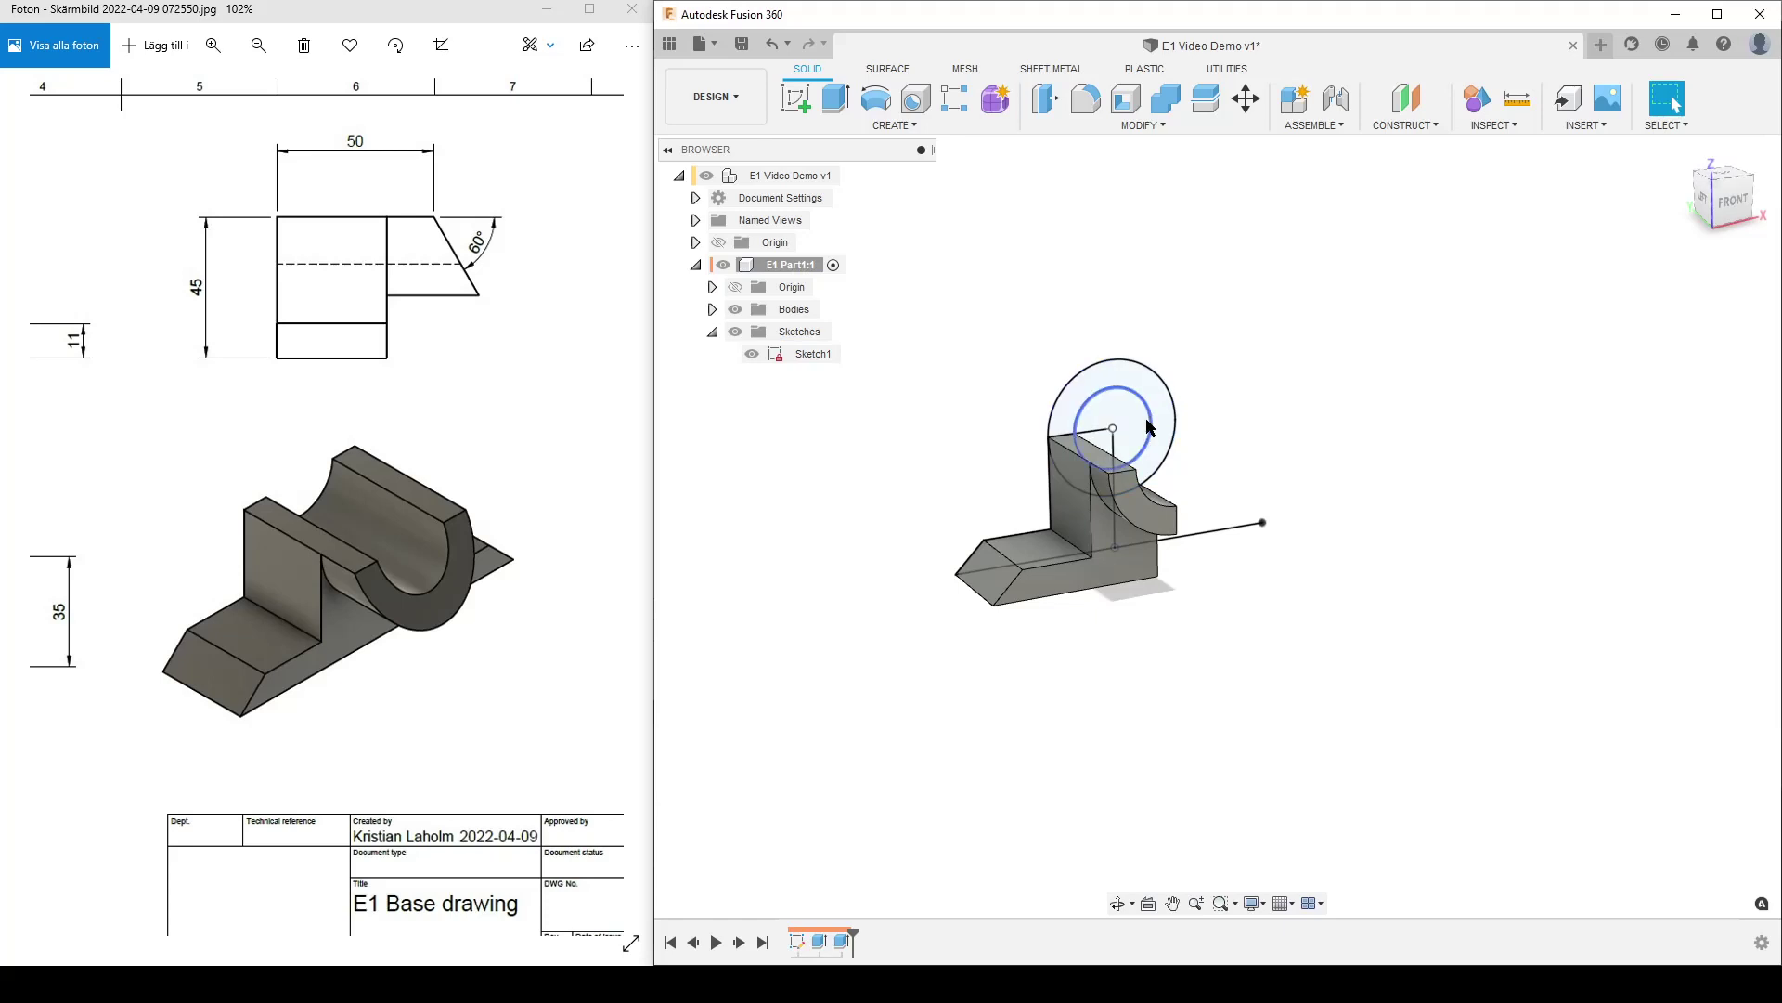
left_click(1170, 403)
left_click(752, 354)
left_click(752, 353)
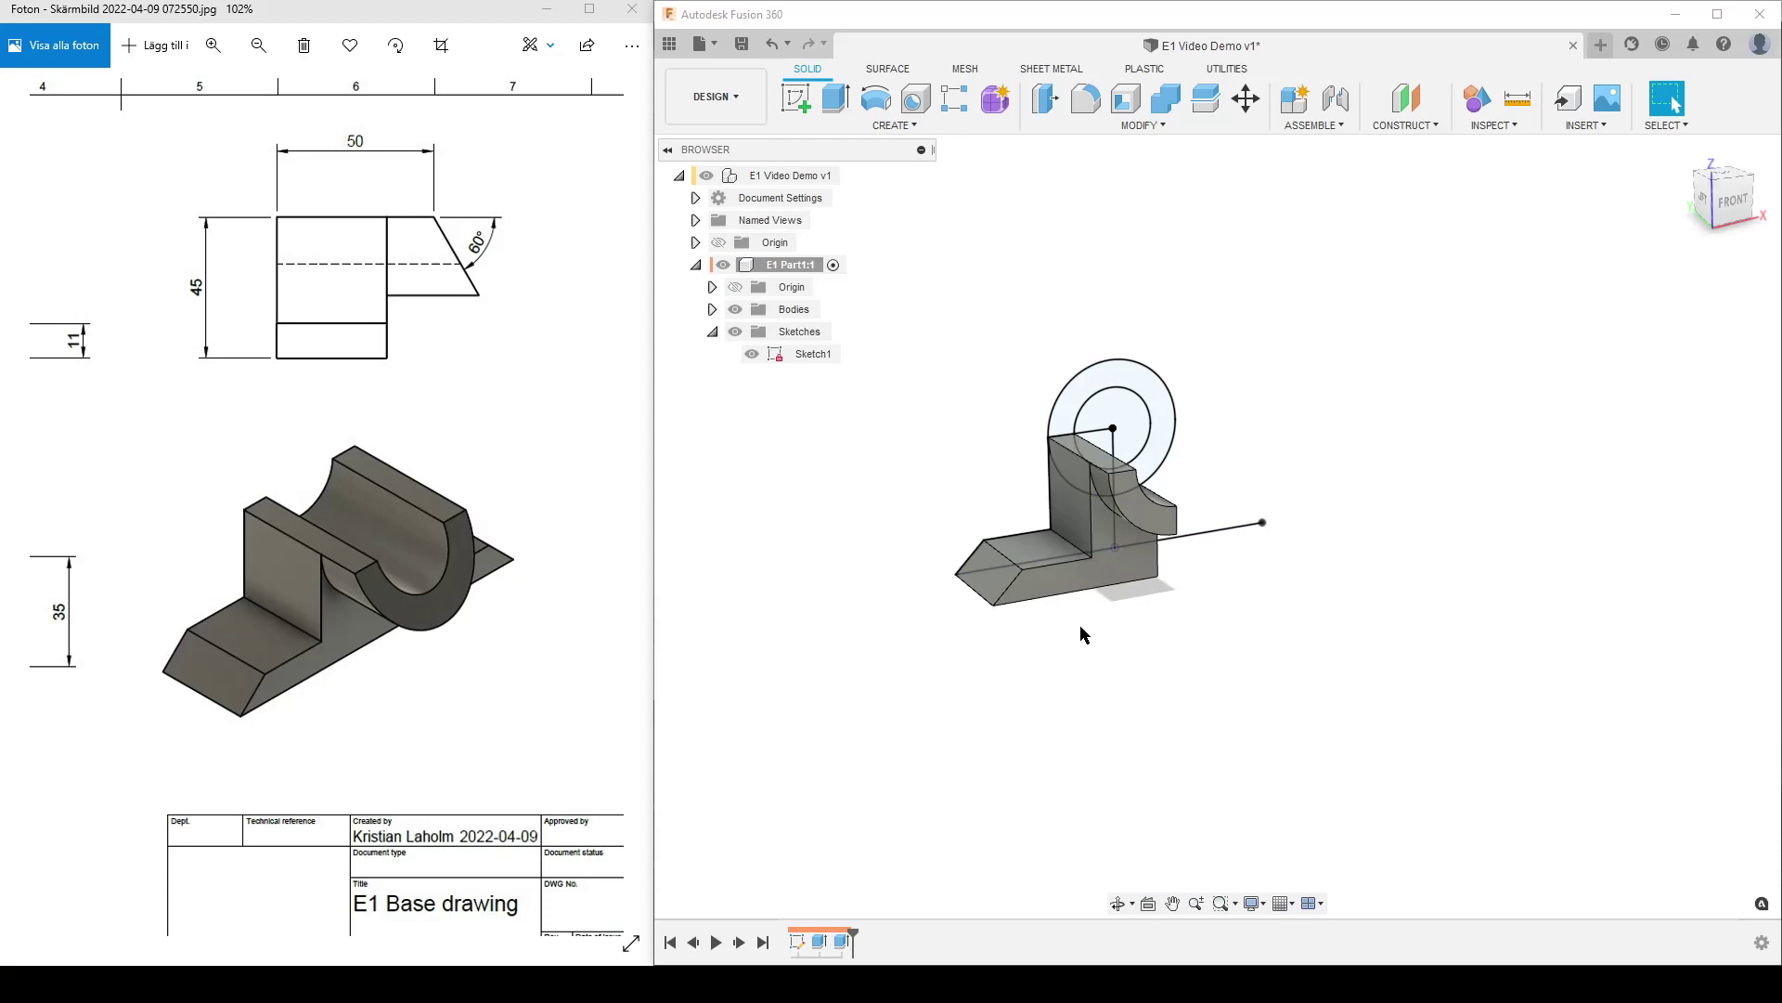
Step: Hide Sketch1, leaving only the base-and-upright body with its curved cradle face visible
middle_click_drag(1082, 625, 1203, 605, "shift")
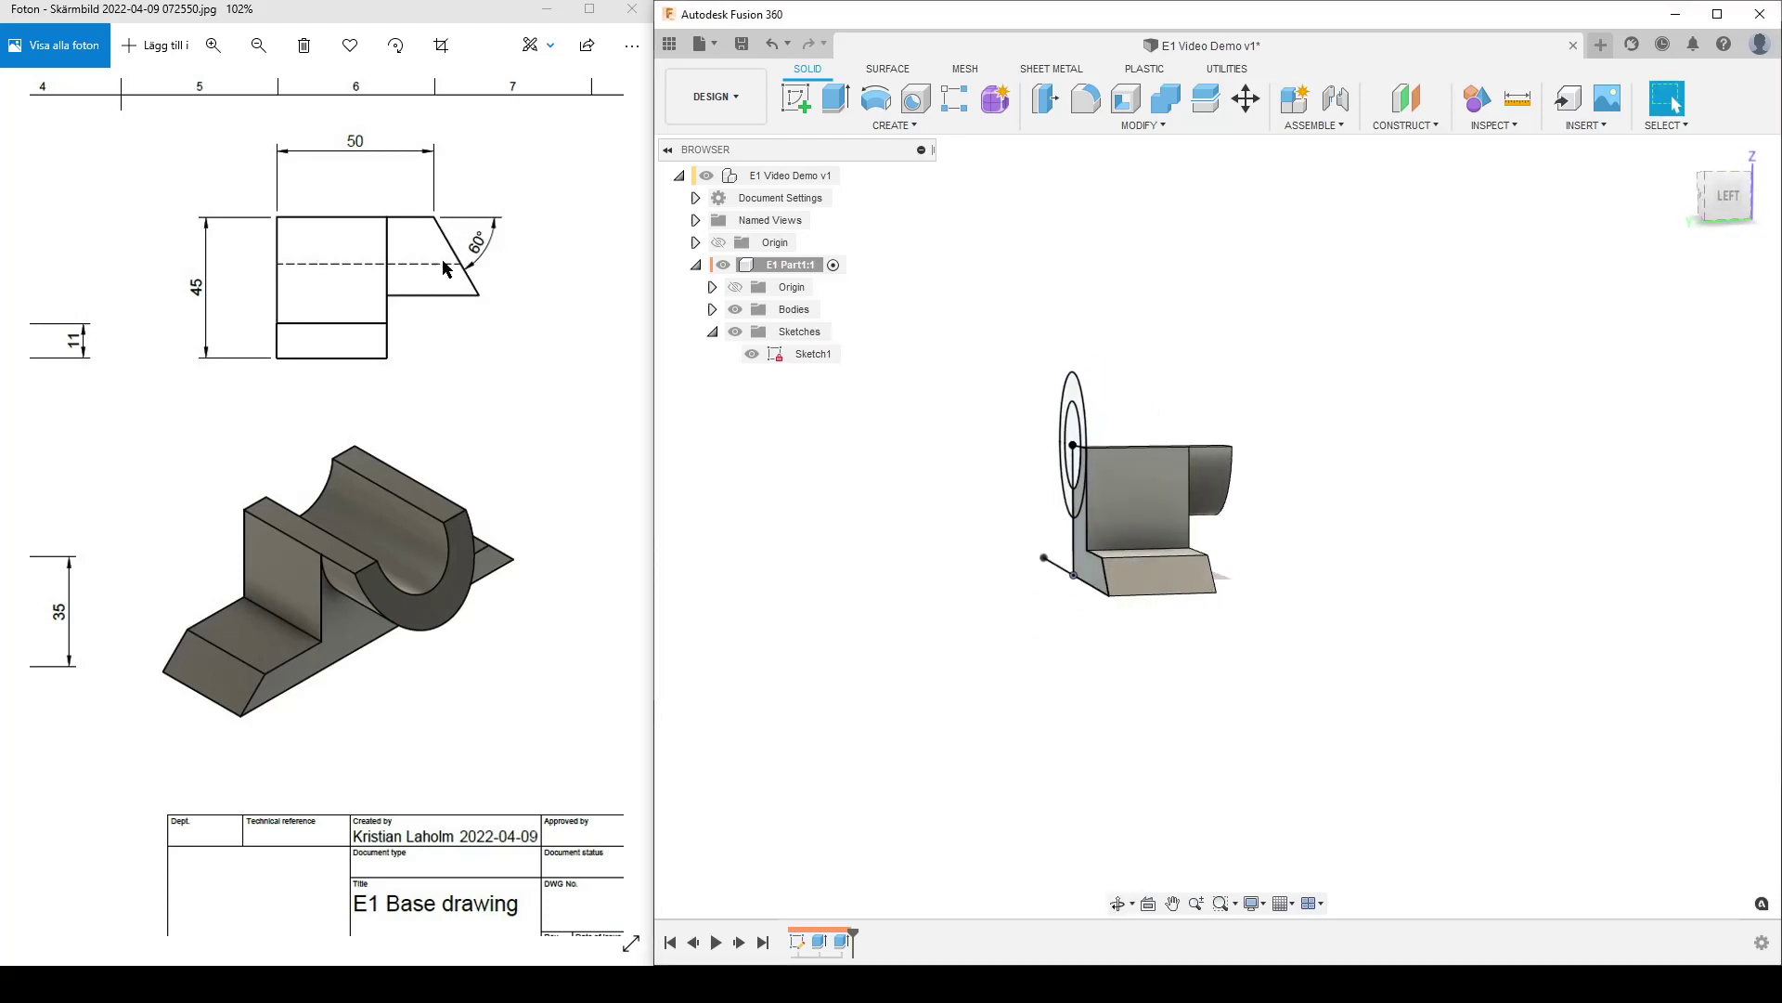
middle_click_drag(1472, 579, 1393, 571, "shift")
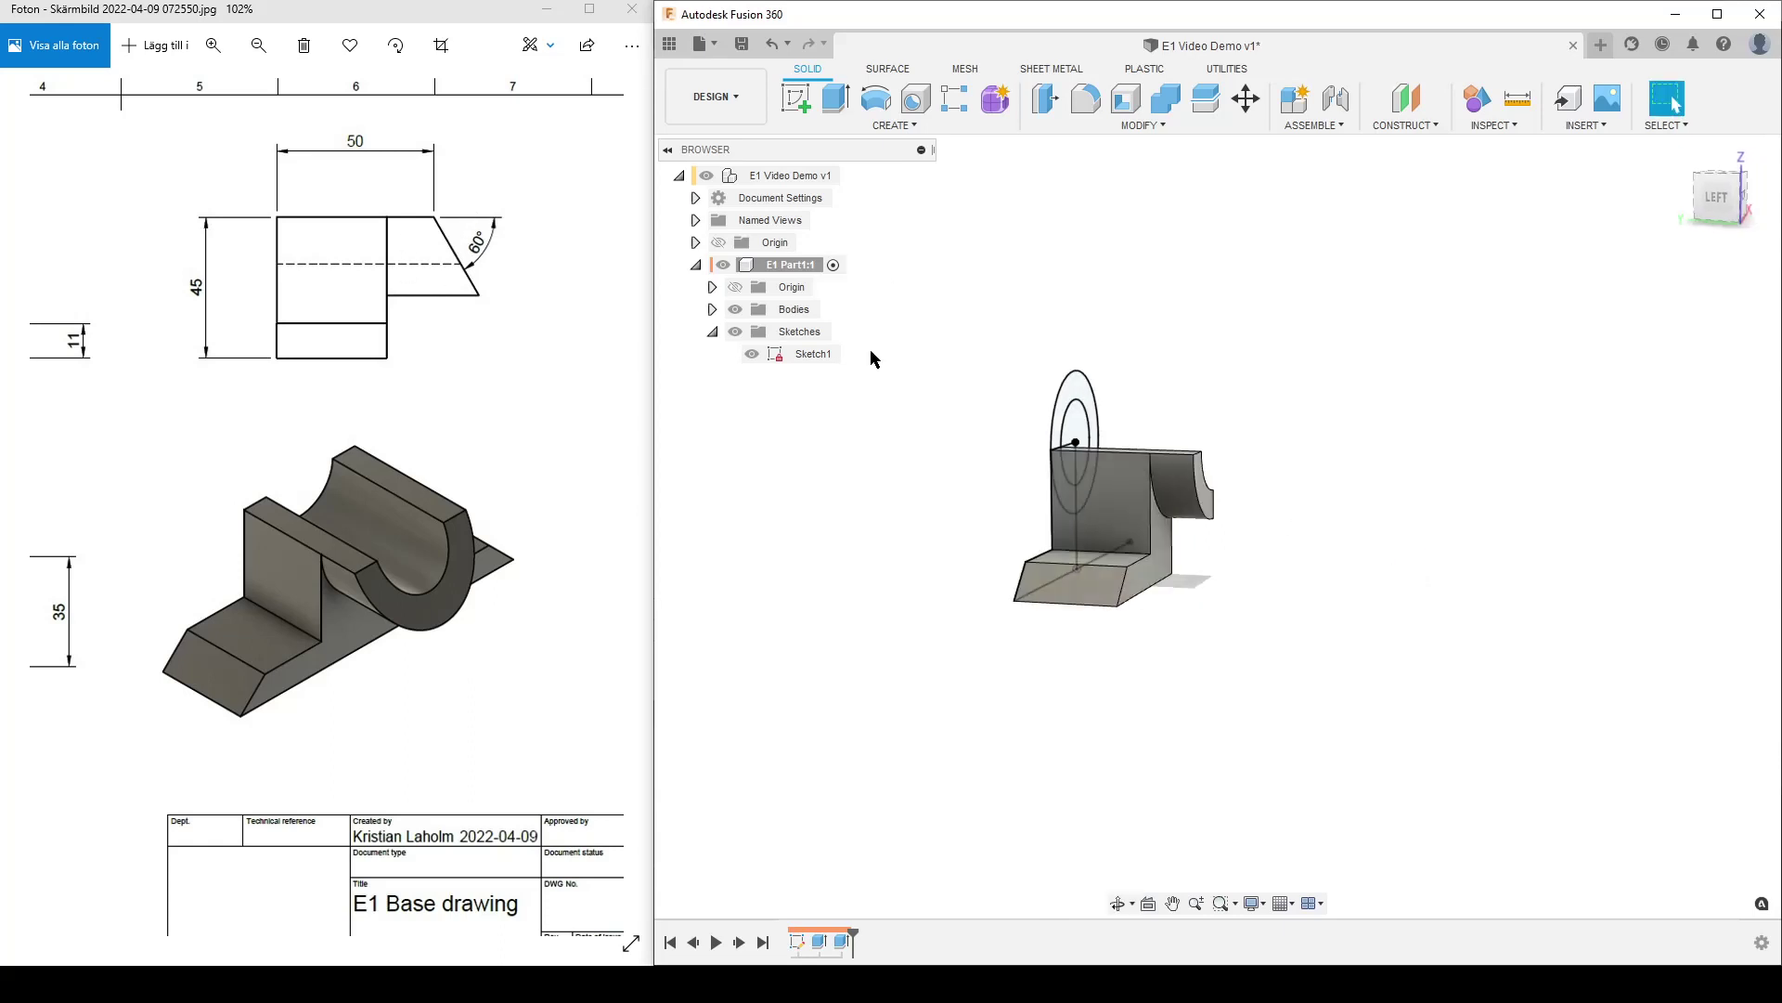
left_click(751, 355)
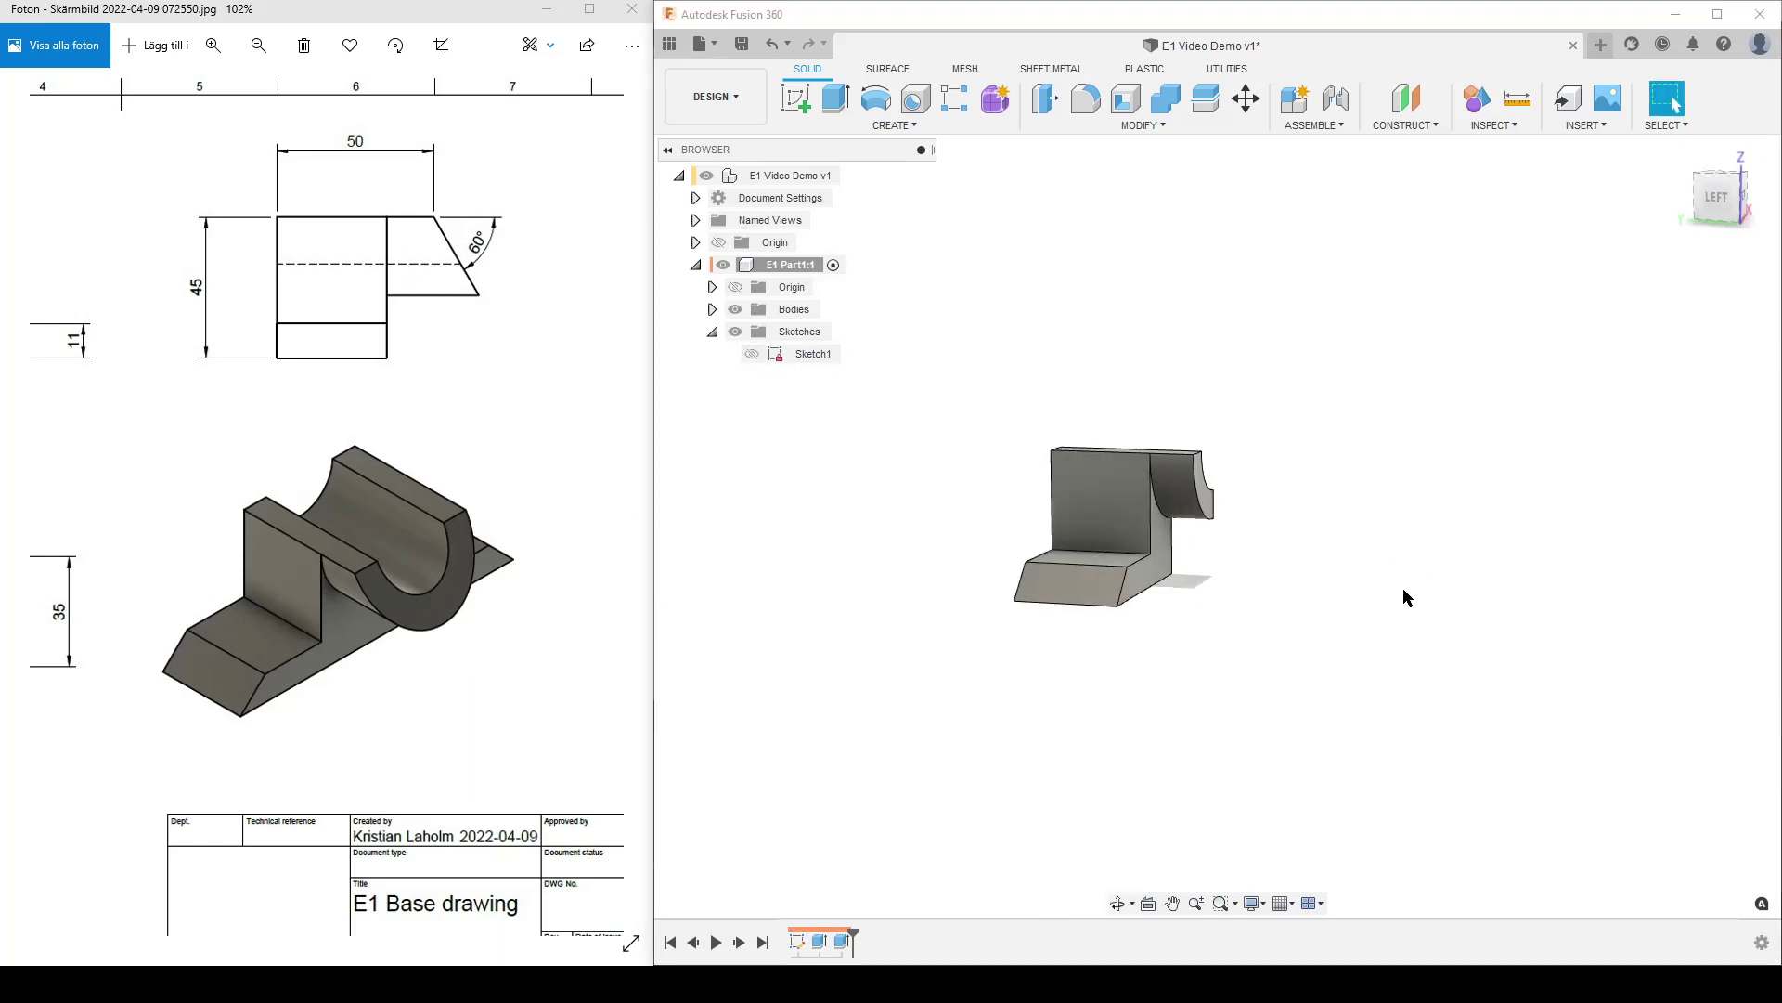
middle_click_drag(1384, 595, 1297, 613, "shift")
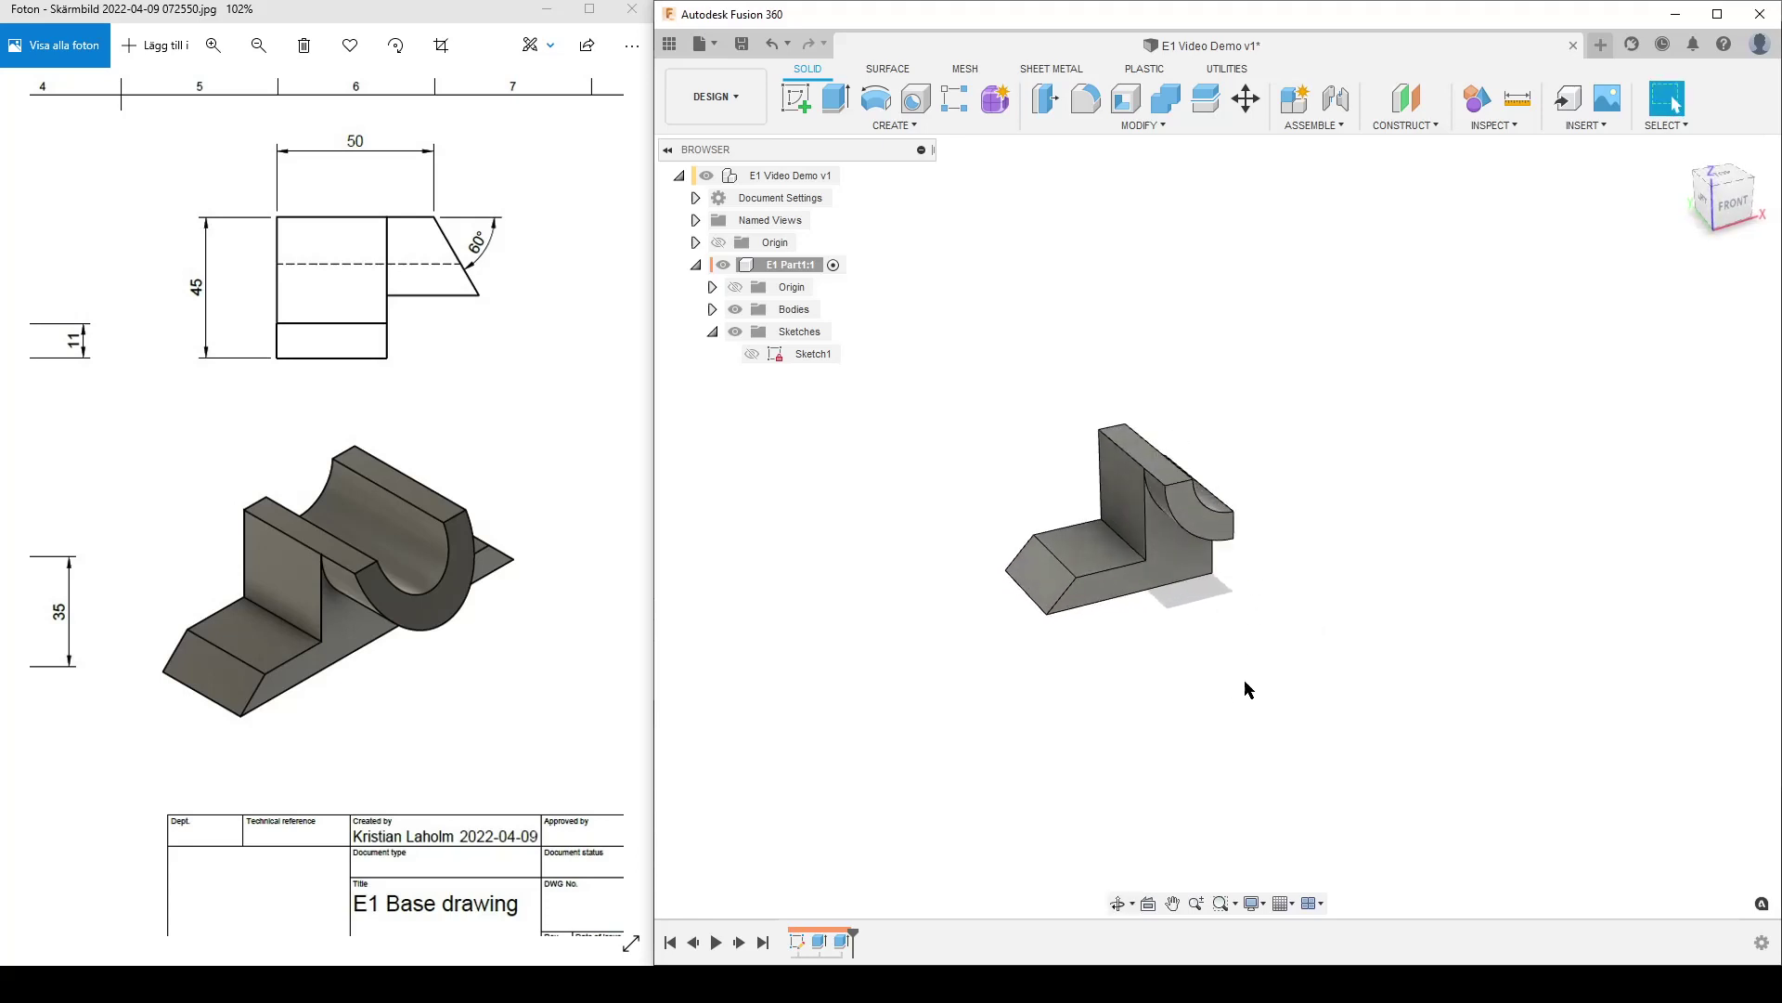
scroll(1323, 682, "up", 2)
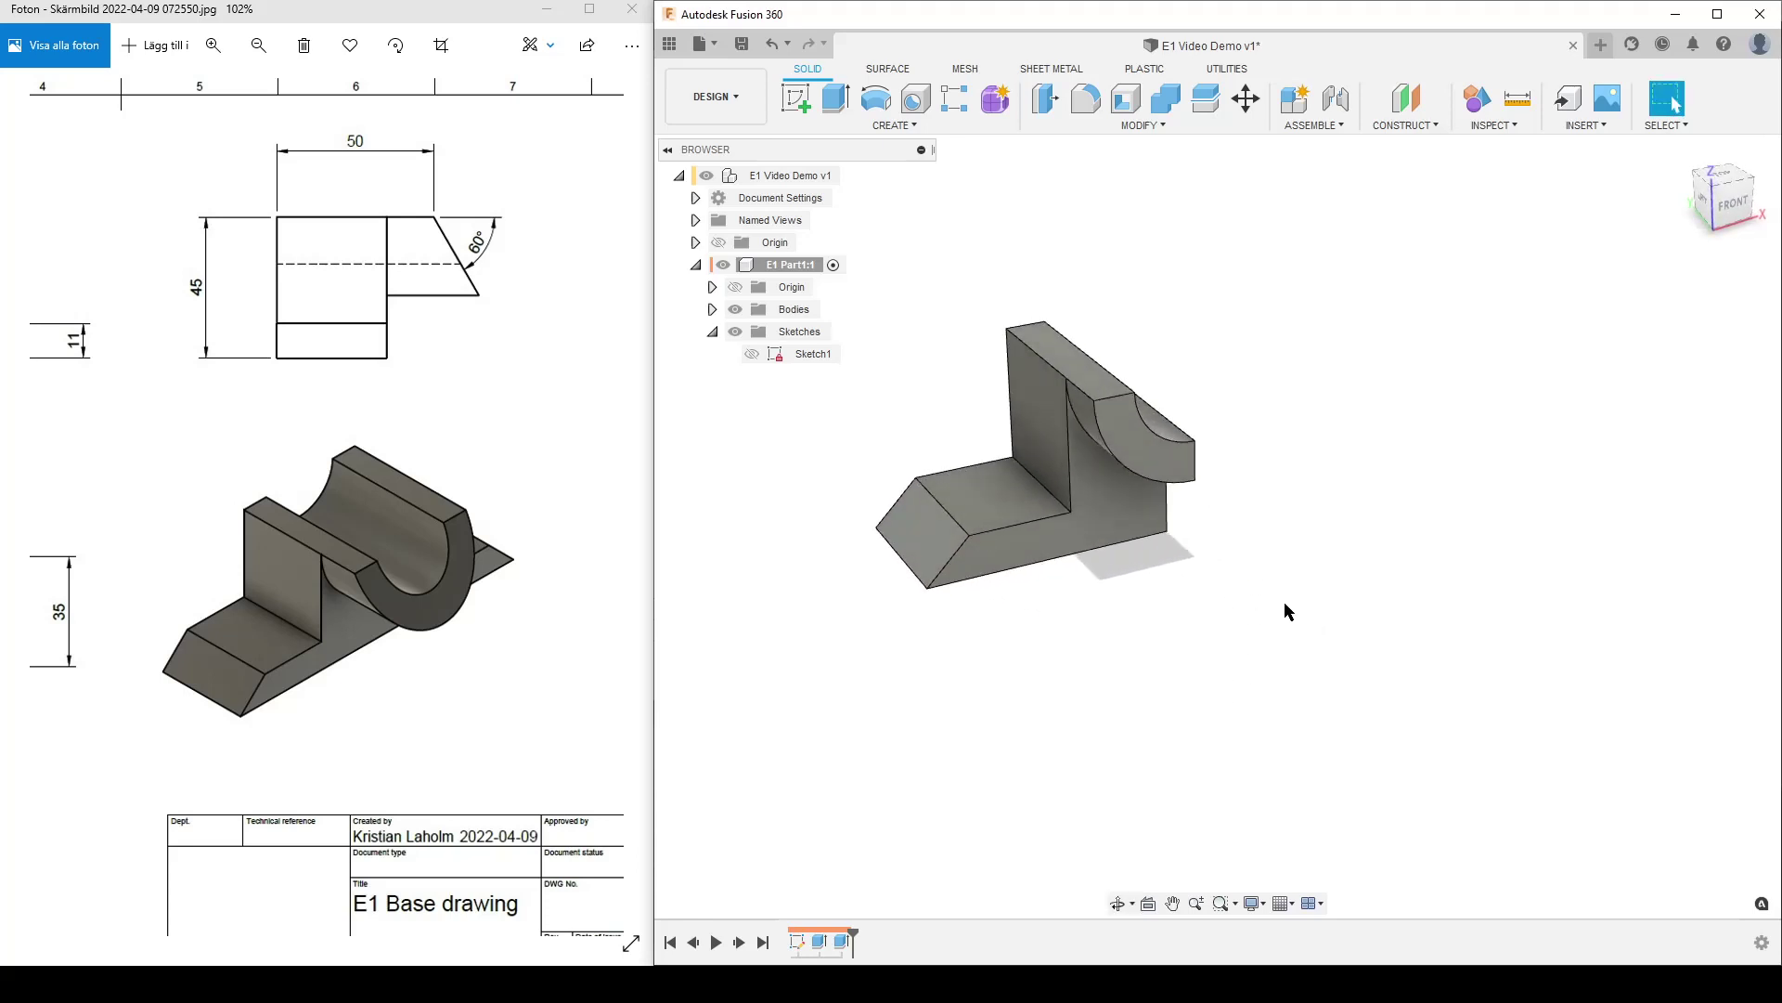
scroll(1284, 601, "down", 2)
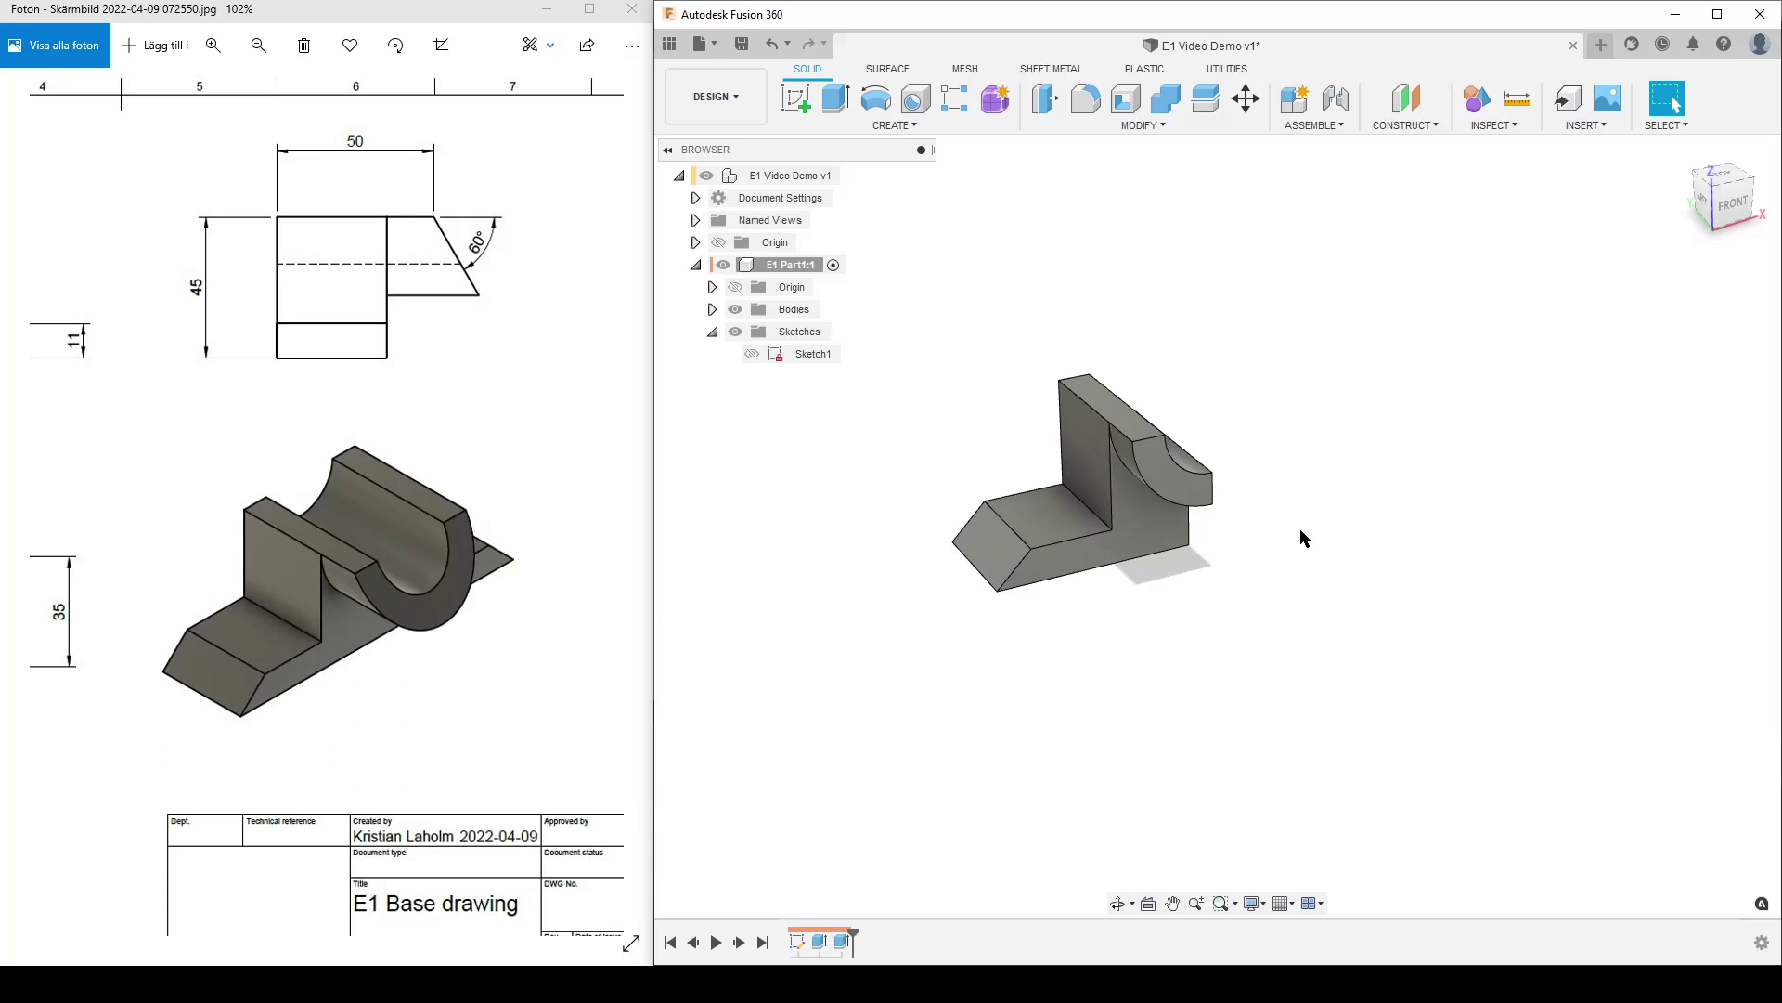
Step: Set up a Move/Copy rotation of the upright's end faces about the top edge
left_click(1243, 93)
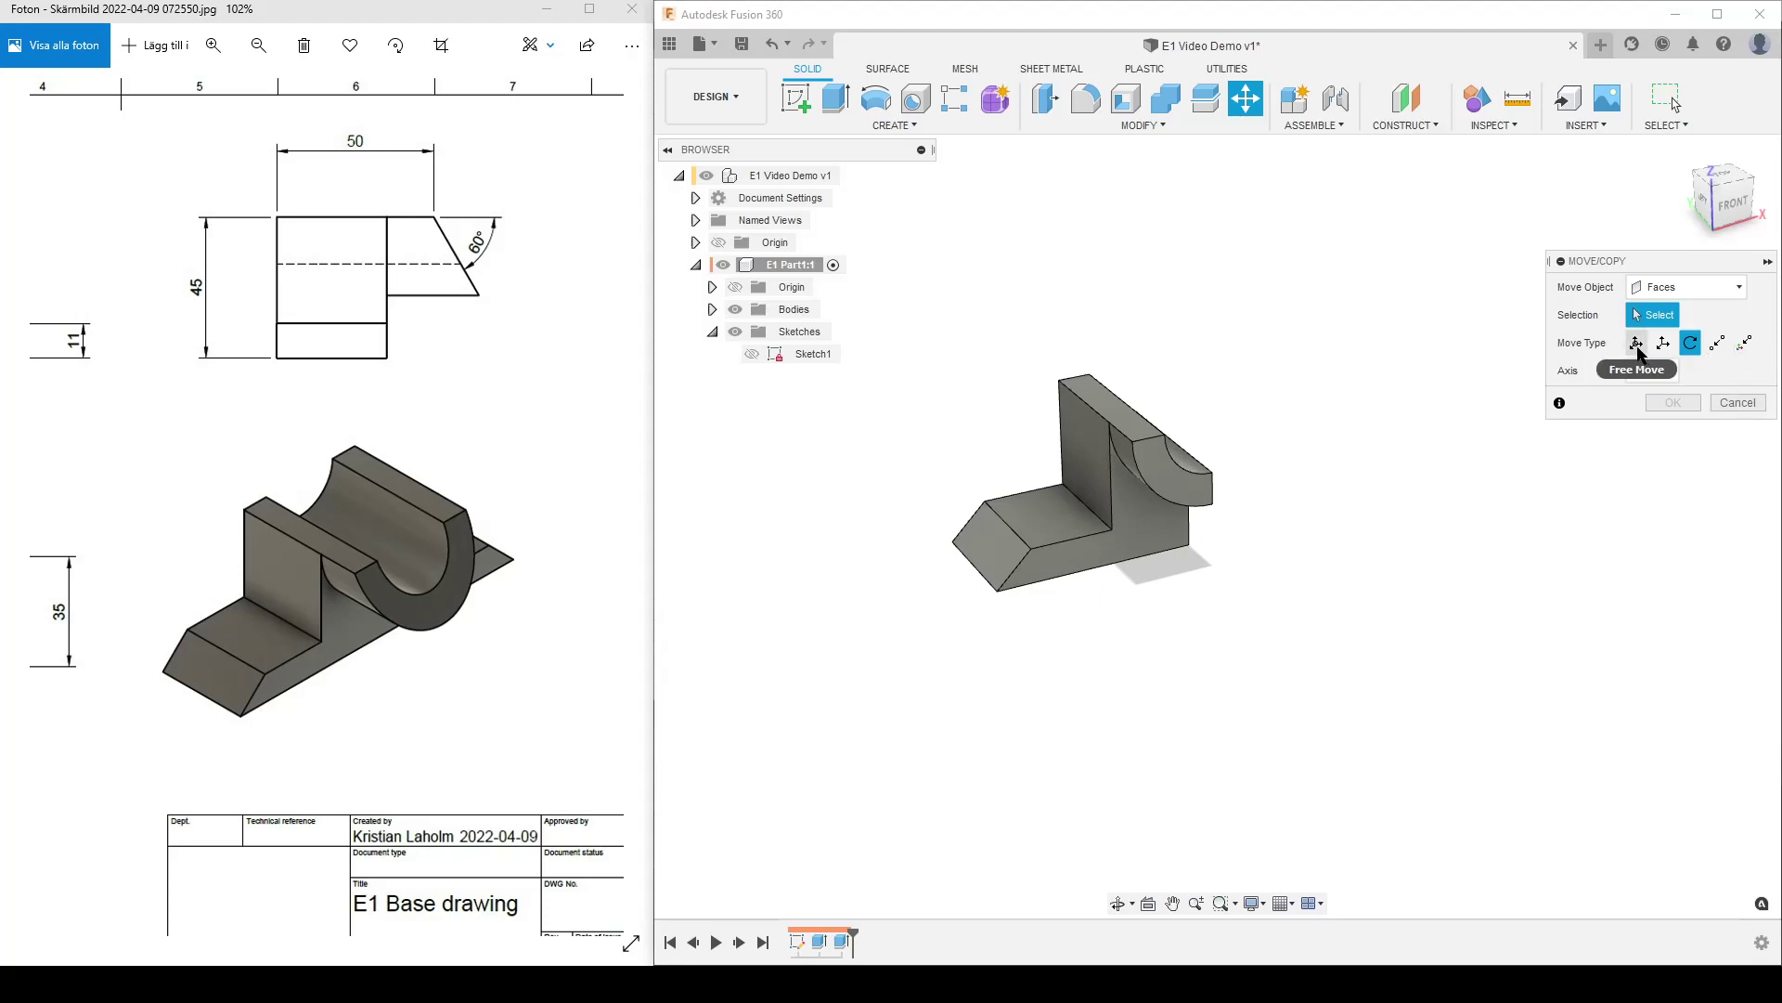
left_click(1638, 349)
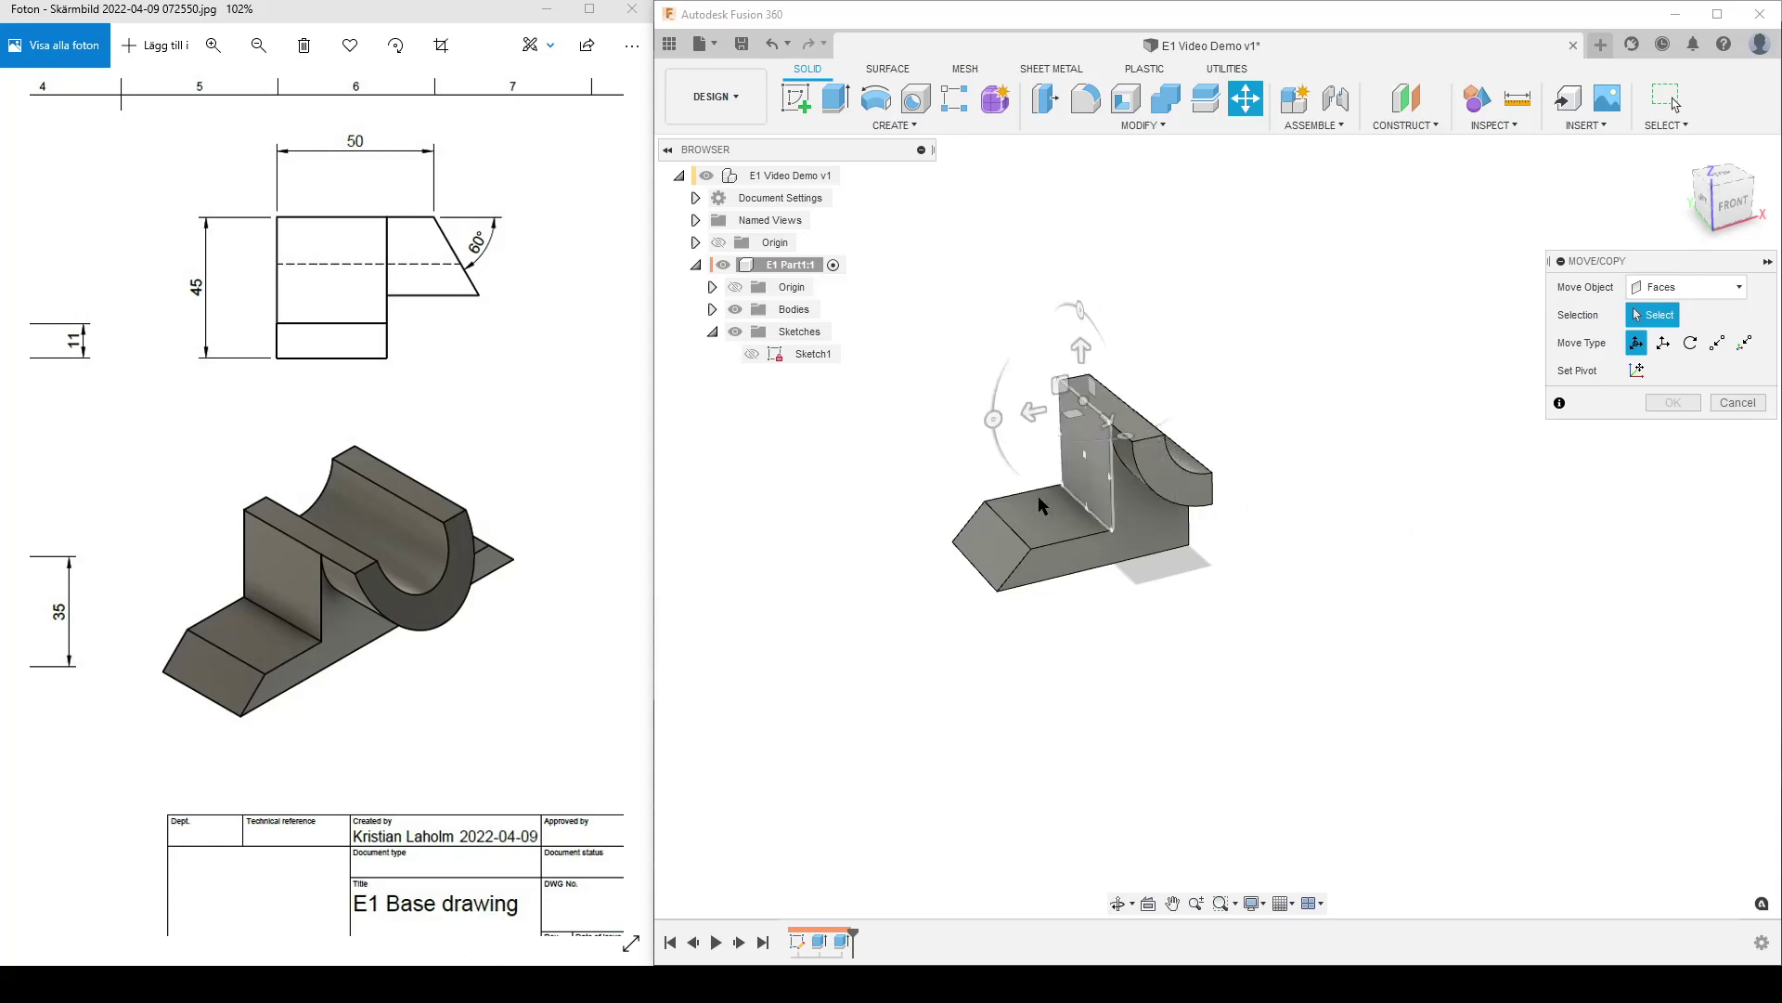
left_click(1691, 345)
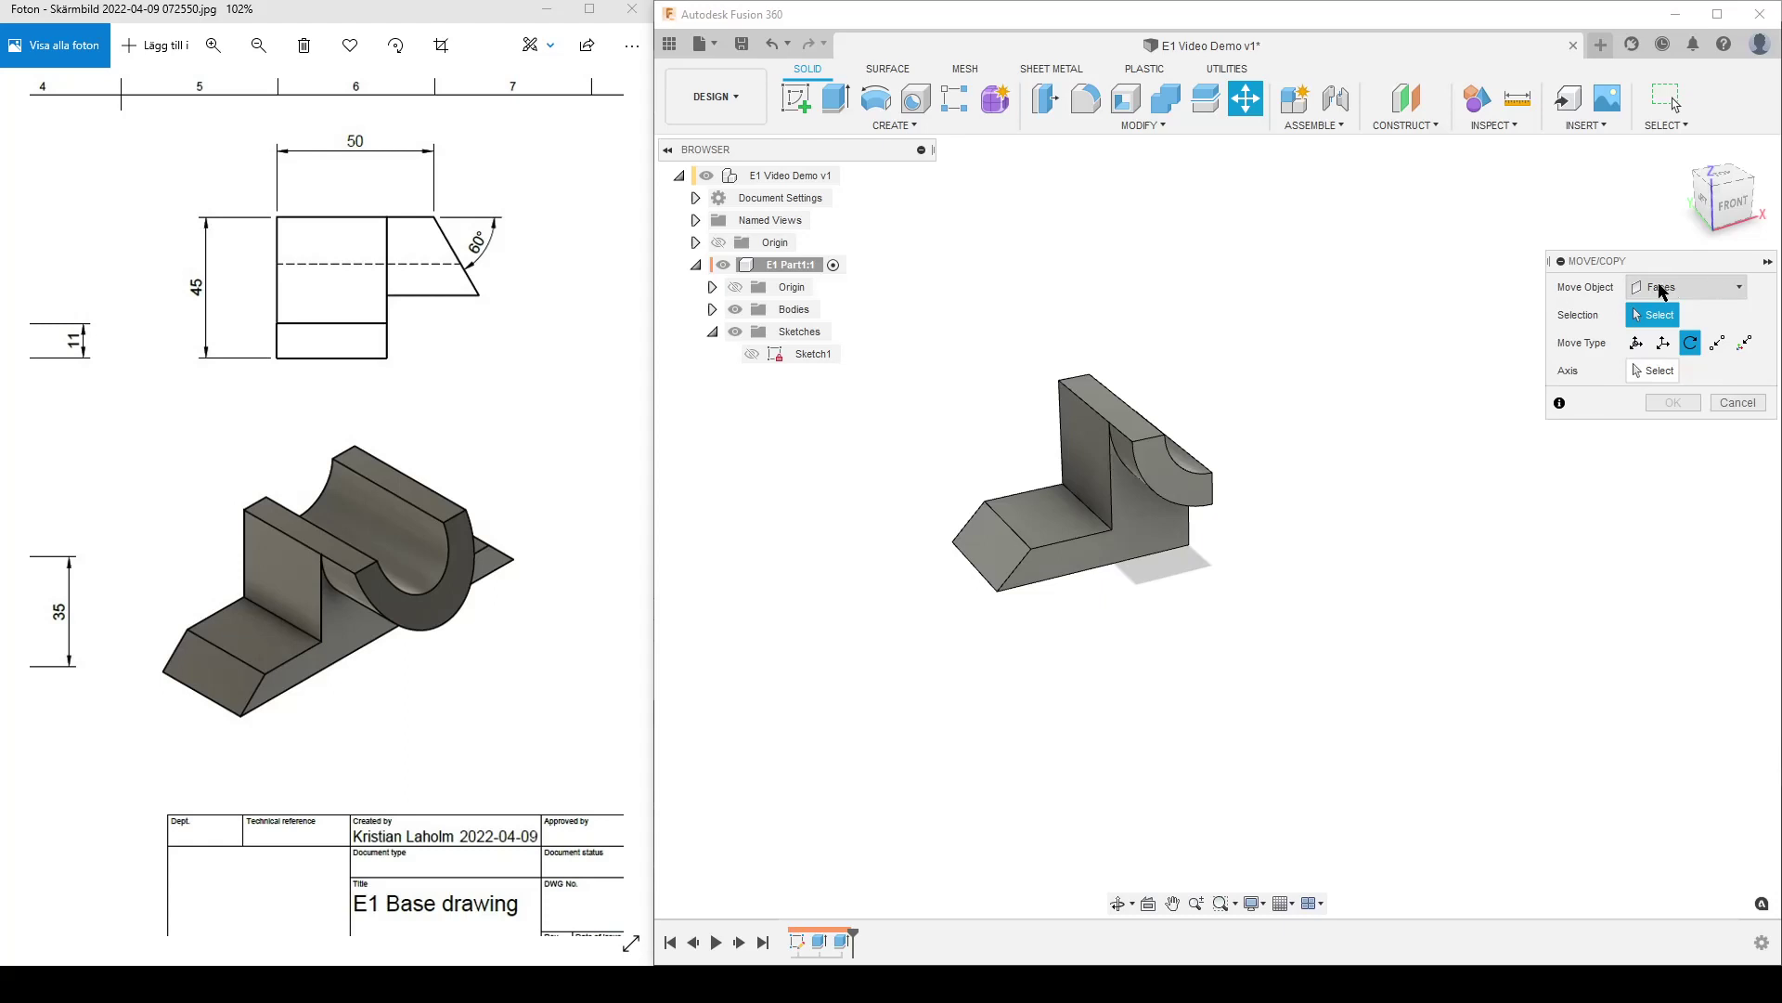
left_click(1177, 471)
middle_click_drag(1088, 648, 1152, 636, "shift")
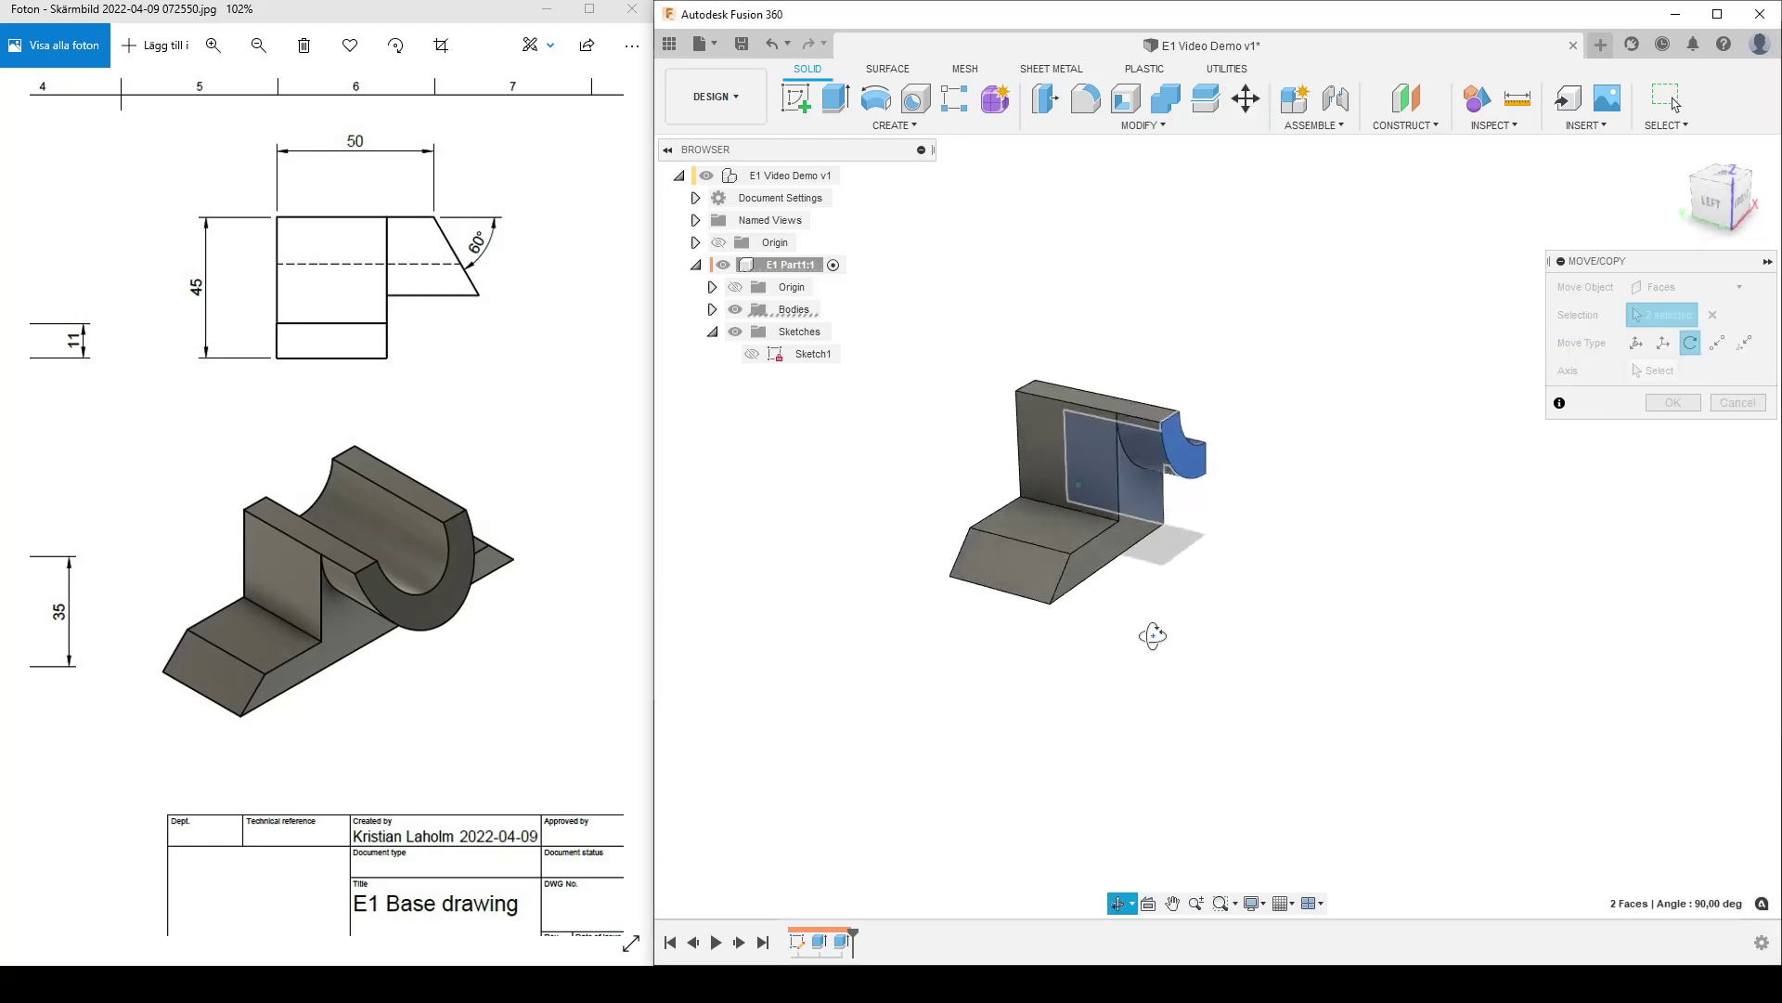
left_click(1655, 370)
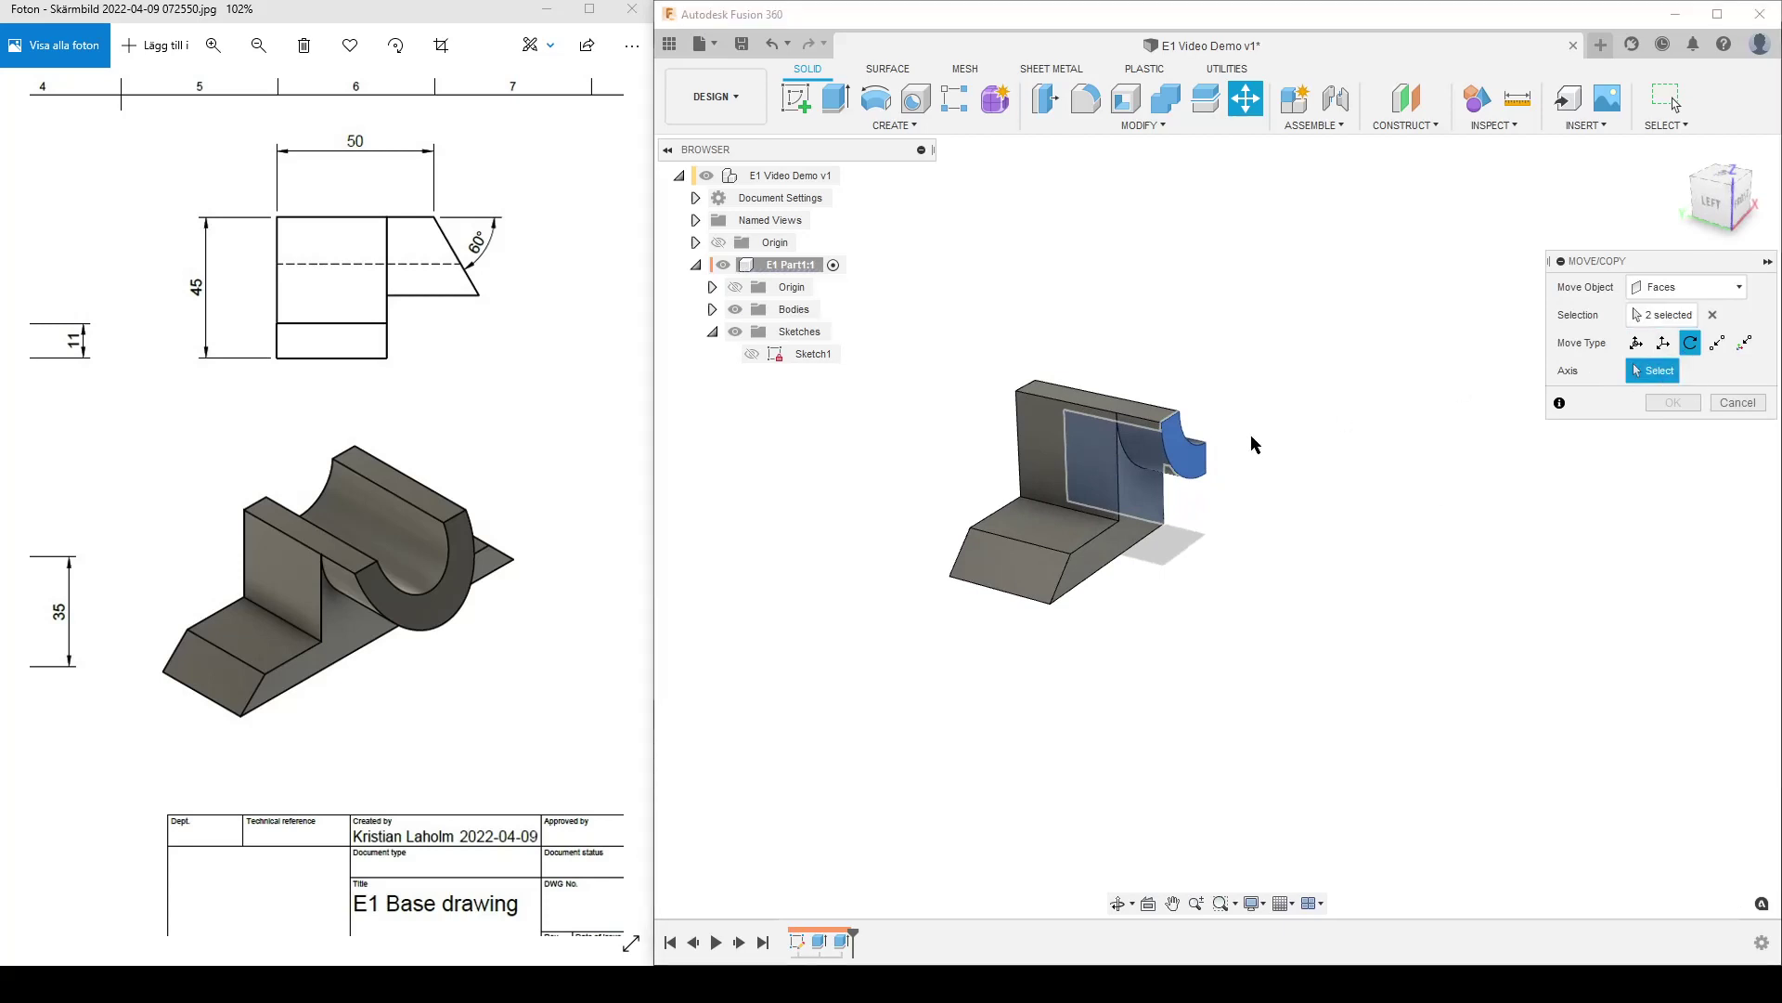
scroll(1249, 443, "up", 4)
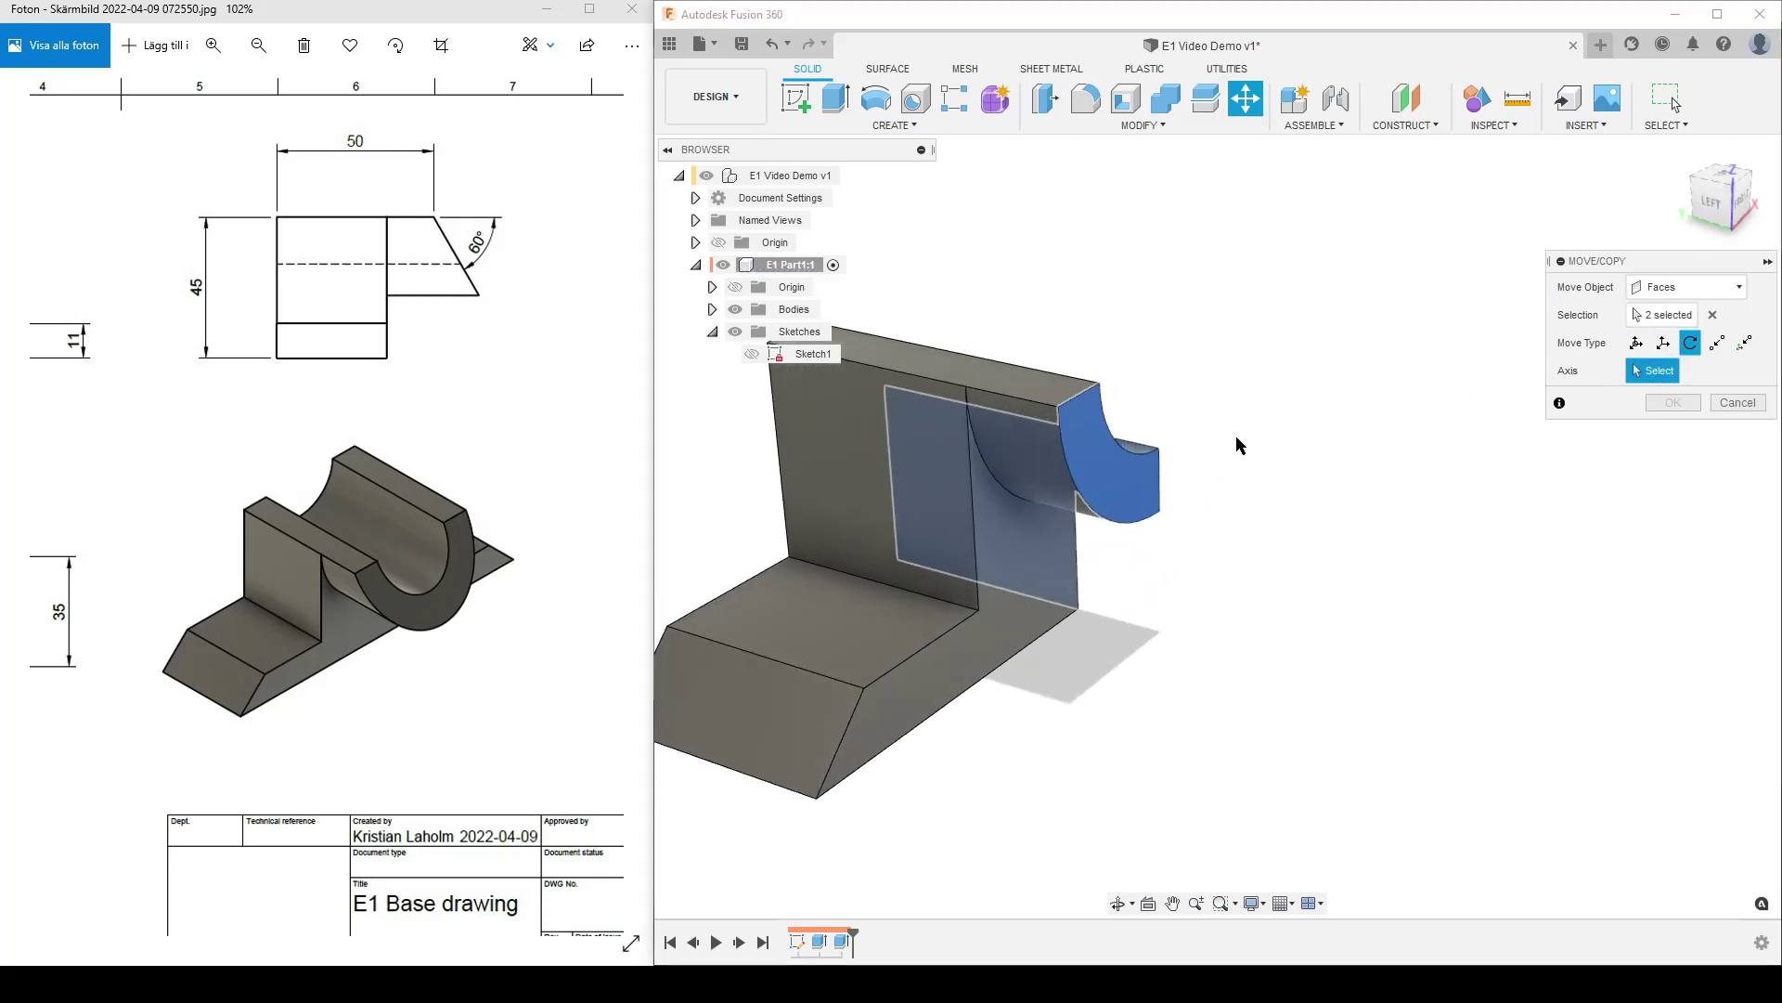
left_click(1084, 399)
Step: Rotate the selected faces by 90-60 degrees and confirm the move
middle_click_drag(1224, 585, 1216, 568, "shift")
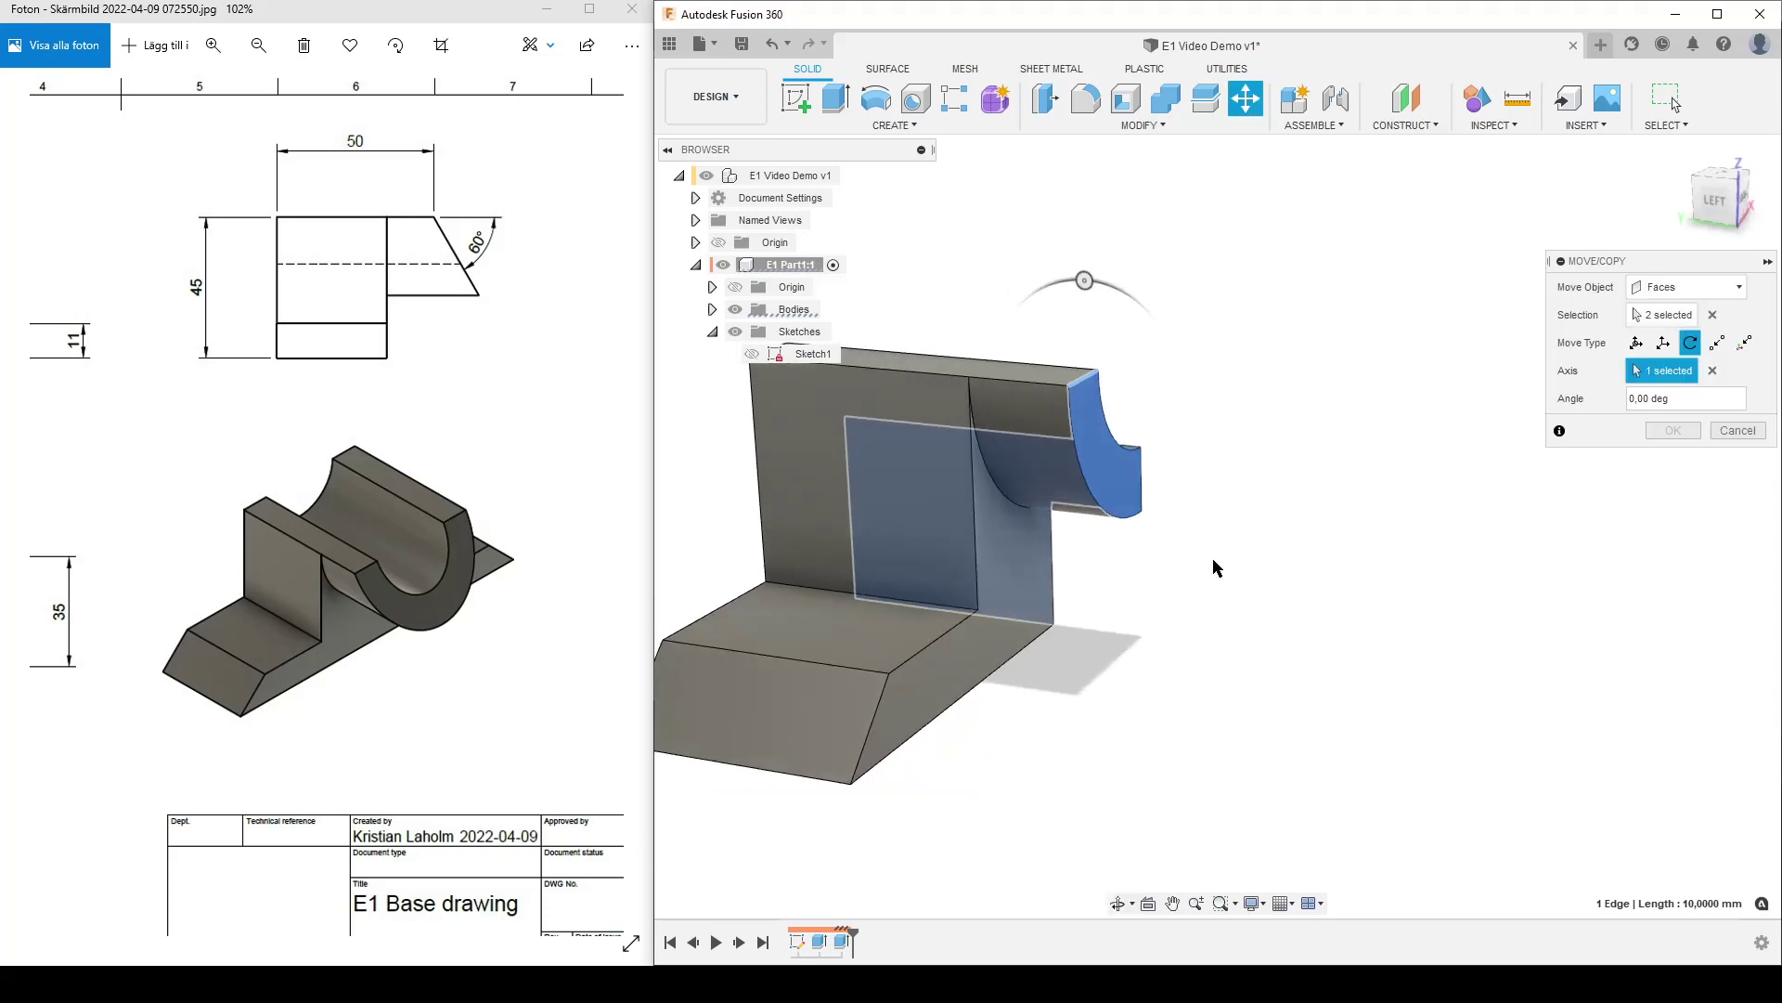
mouse_move(1084, 280)
left_mouse_down()
mouse_move(1047, 271)
mouse_move(1078, 279)
left_mouse_up()
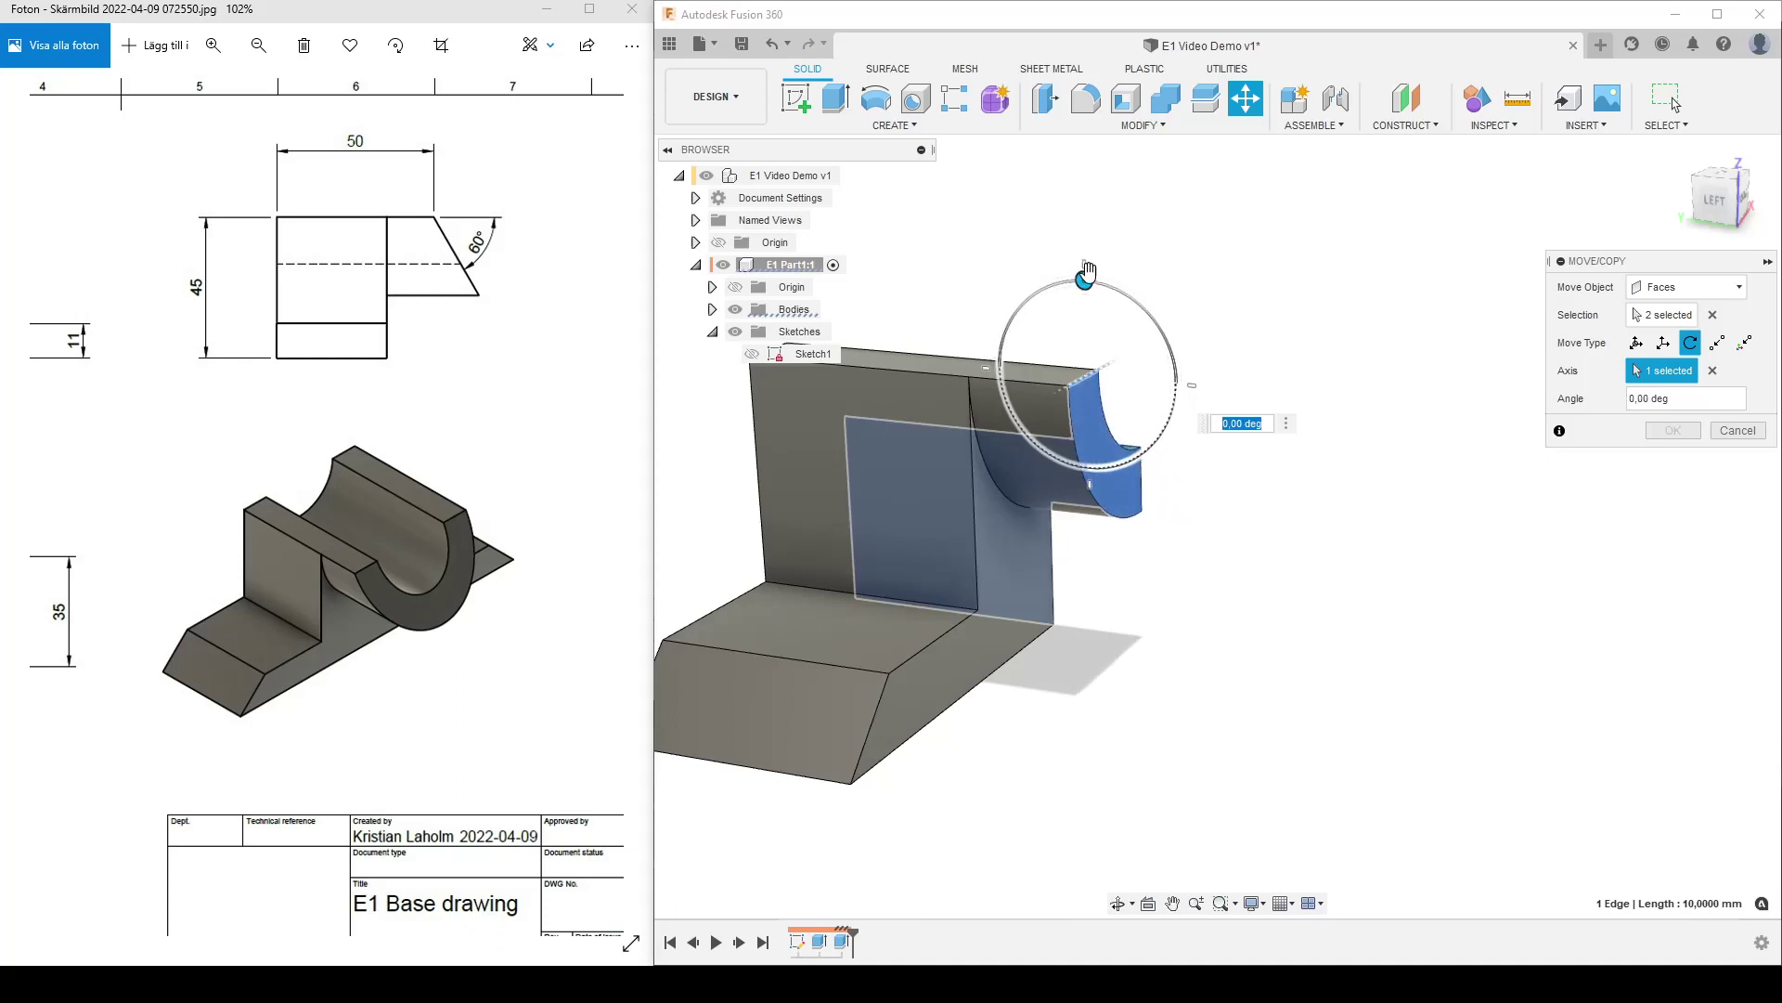
left_click(1685, 402)
type("90-60")
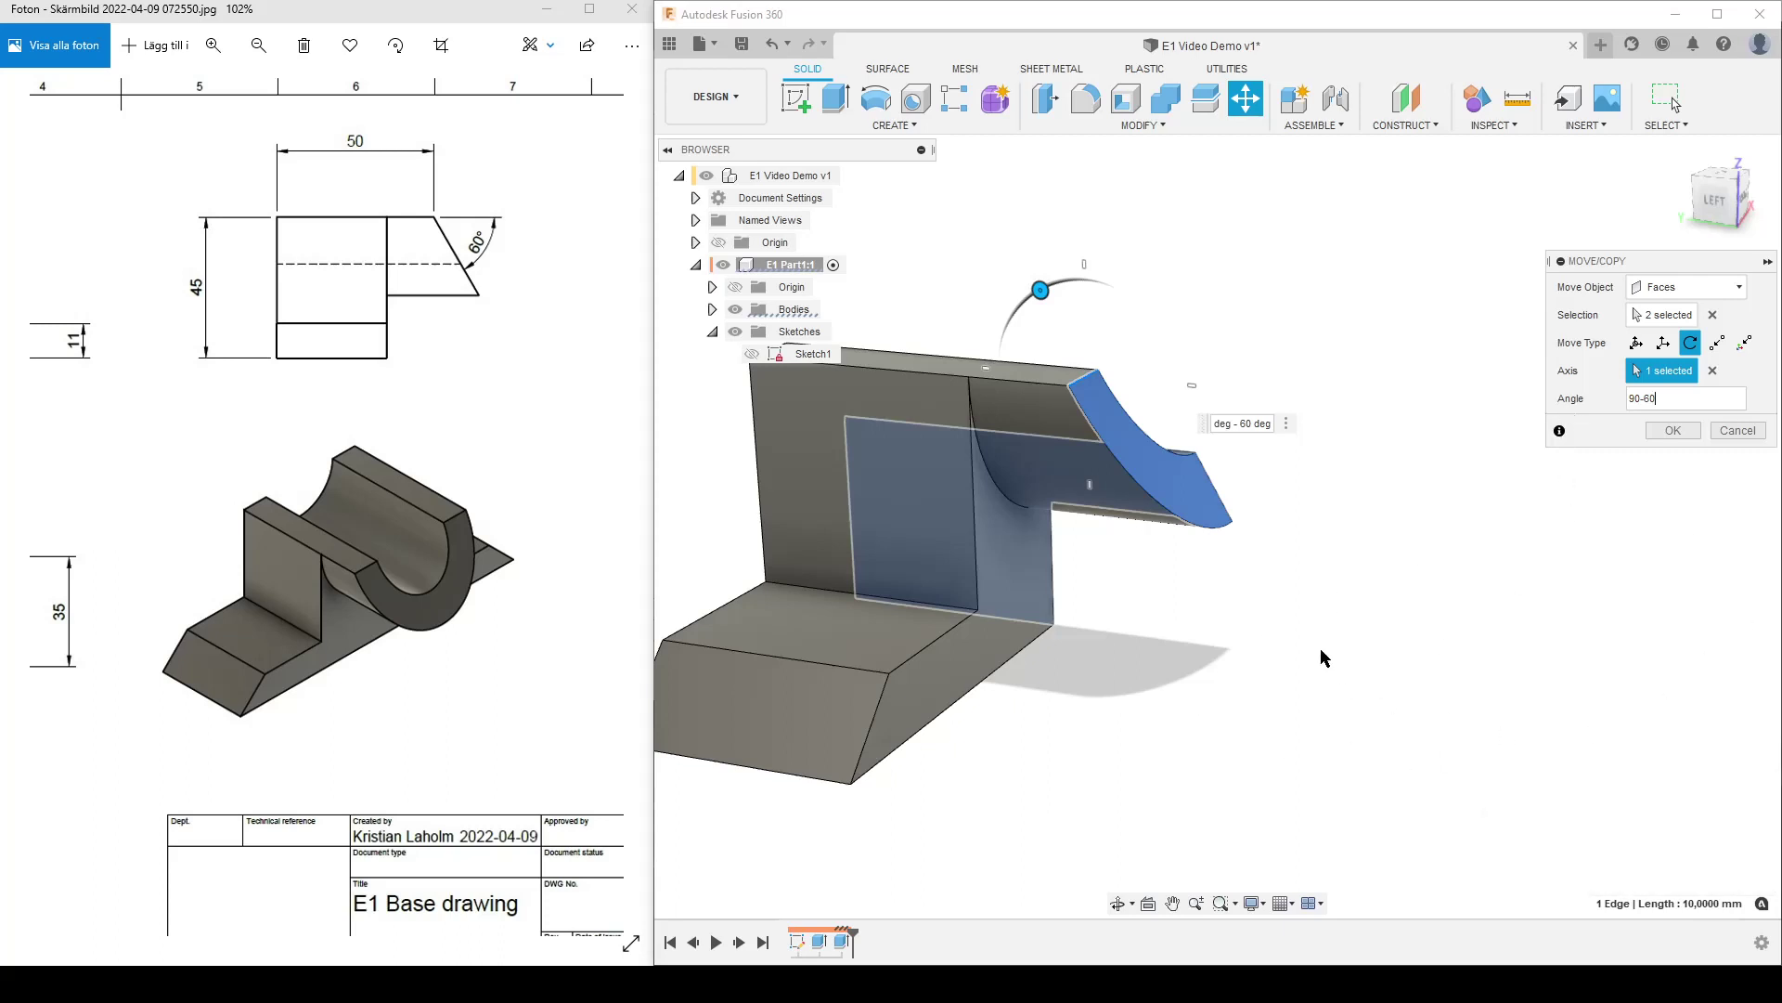
middle_click_drag(1278, 676, 1288, 632, "shift")
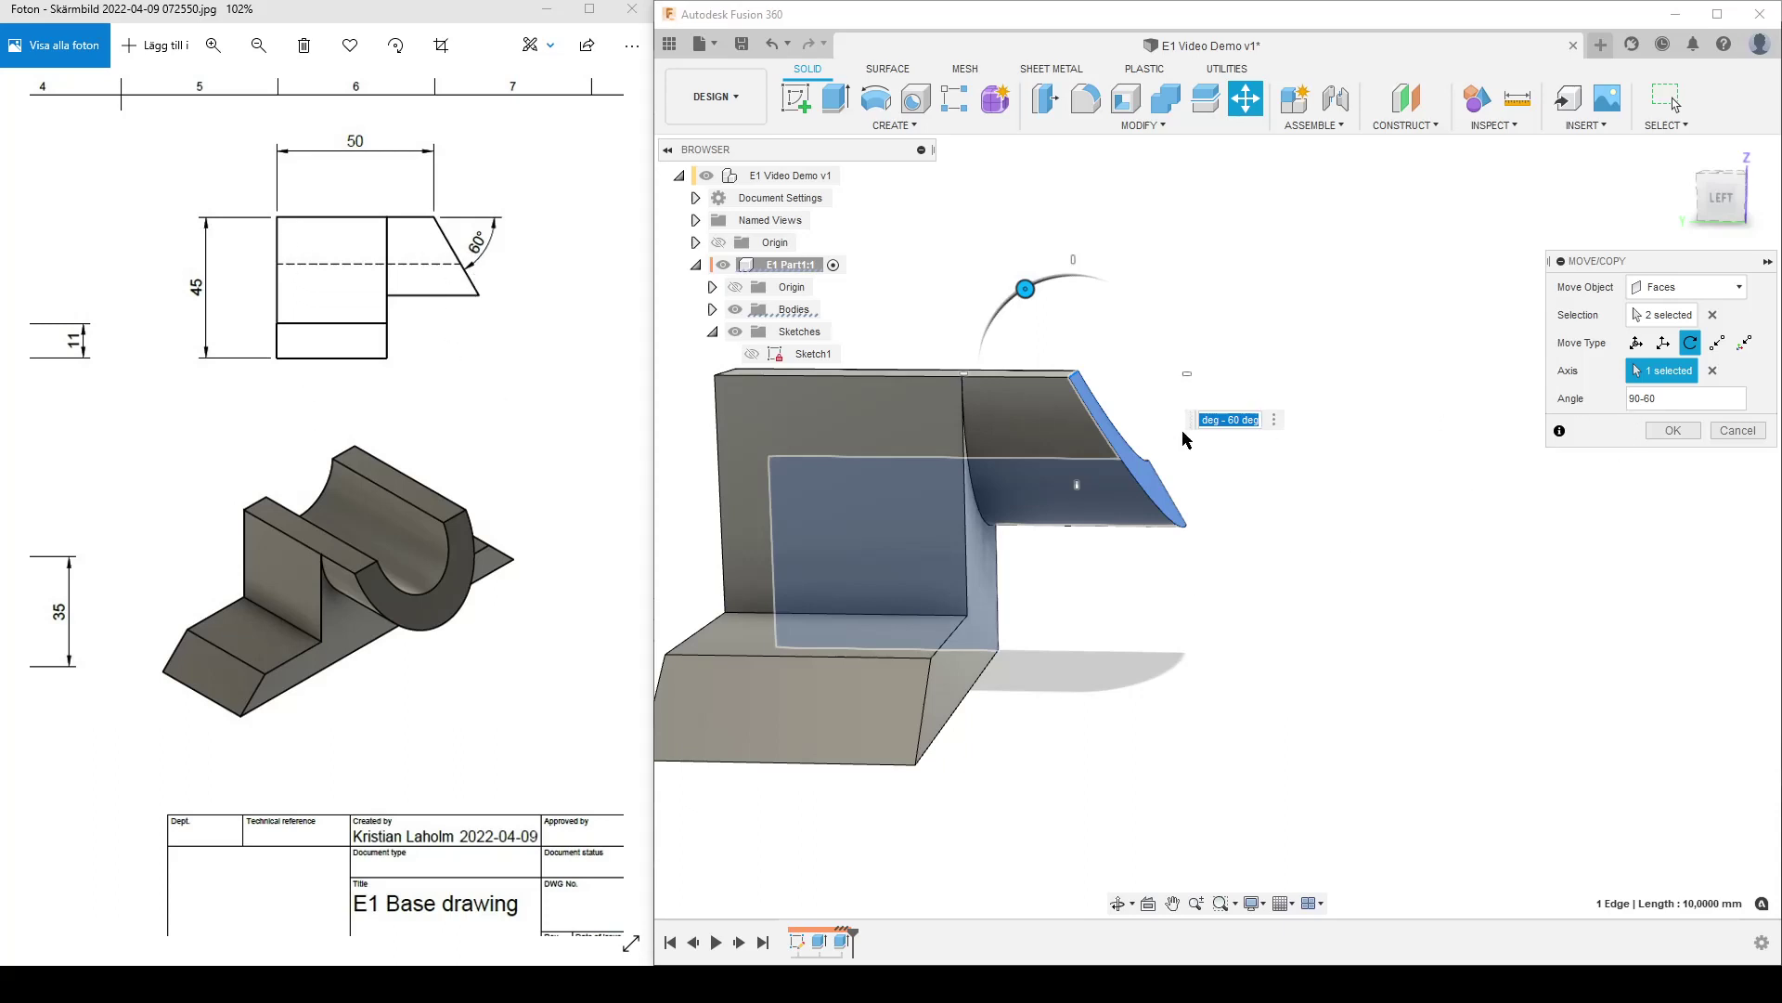
left_click(1667, 433)
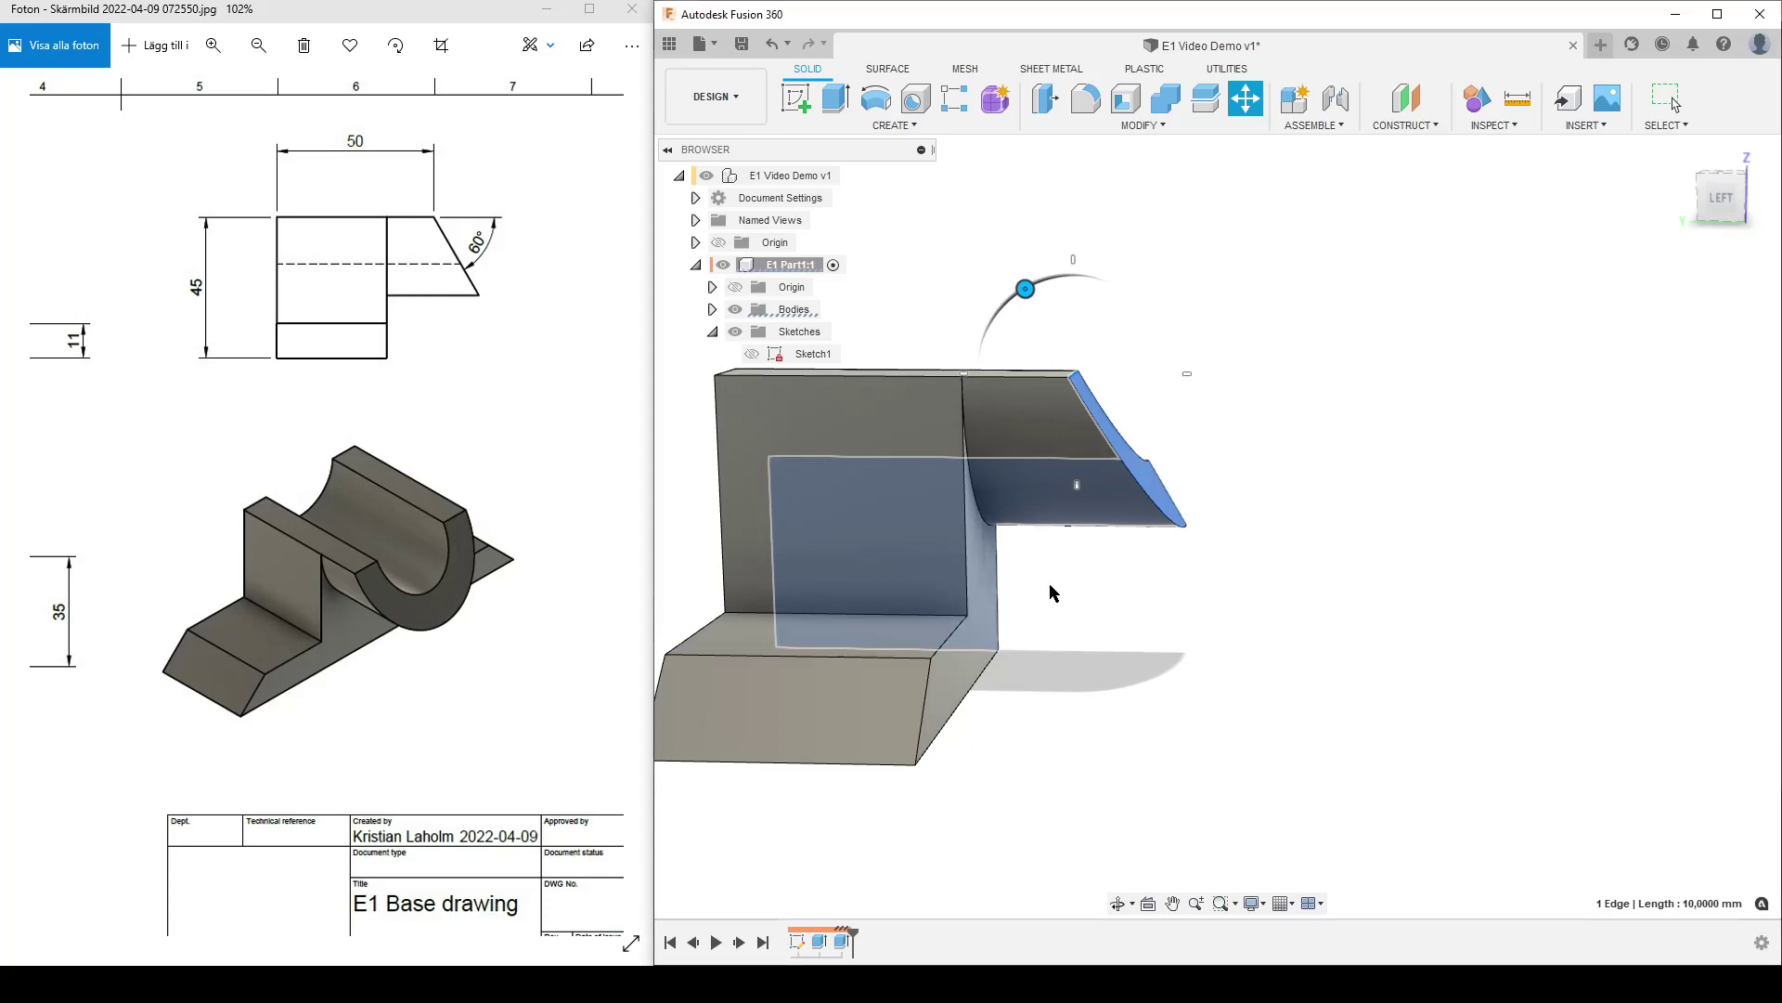
Step: Mirror the part body across the vertical origin plane using the Mirror command
scroll(1135, 588, "down", 1)
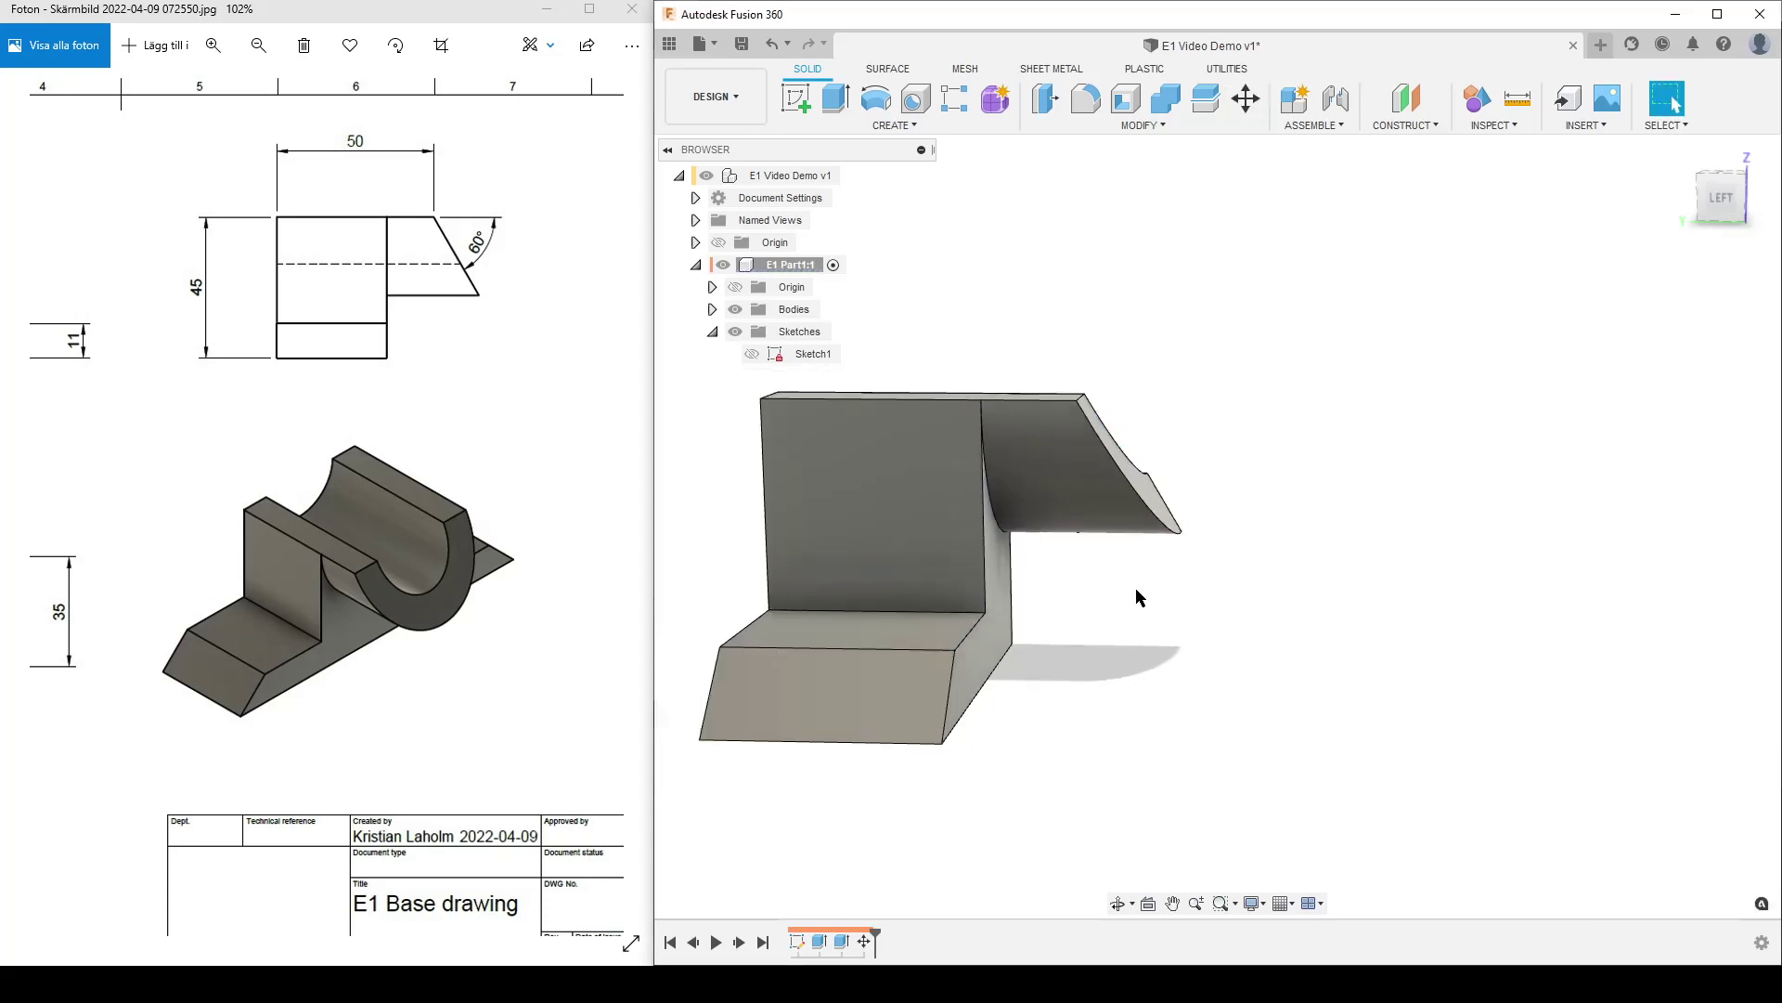
scroll(1137, 591, "down", 2)
middle_click_drag(1375, 609, 1269, 675, "shift")
middle_click_drag(1208, 553, 1228, 605, "shift")
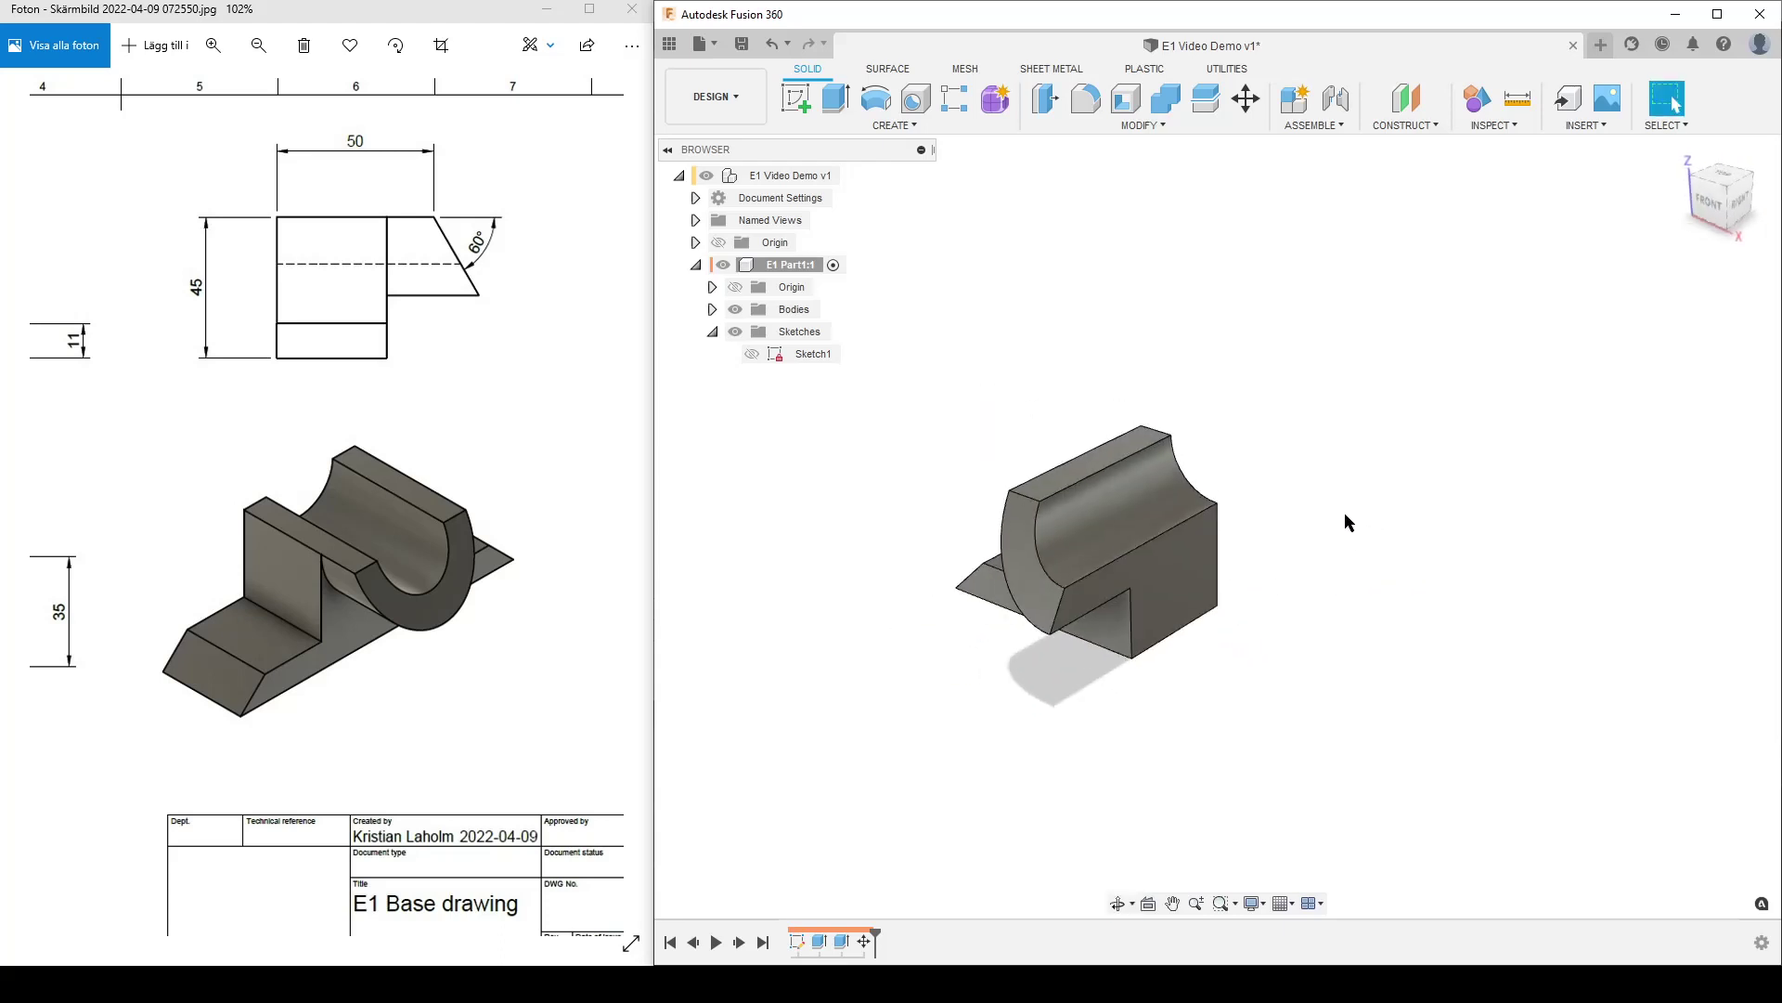
type("s")
type("mirr")
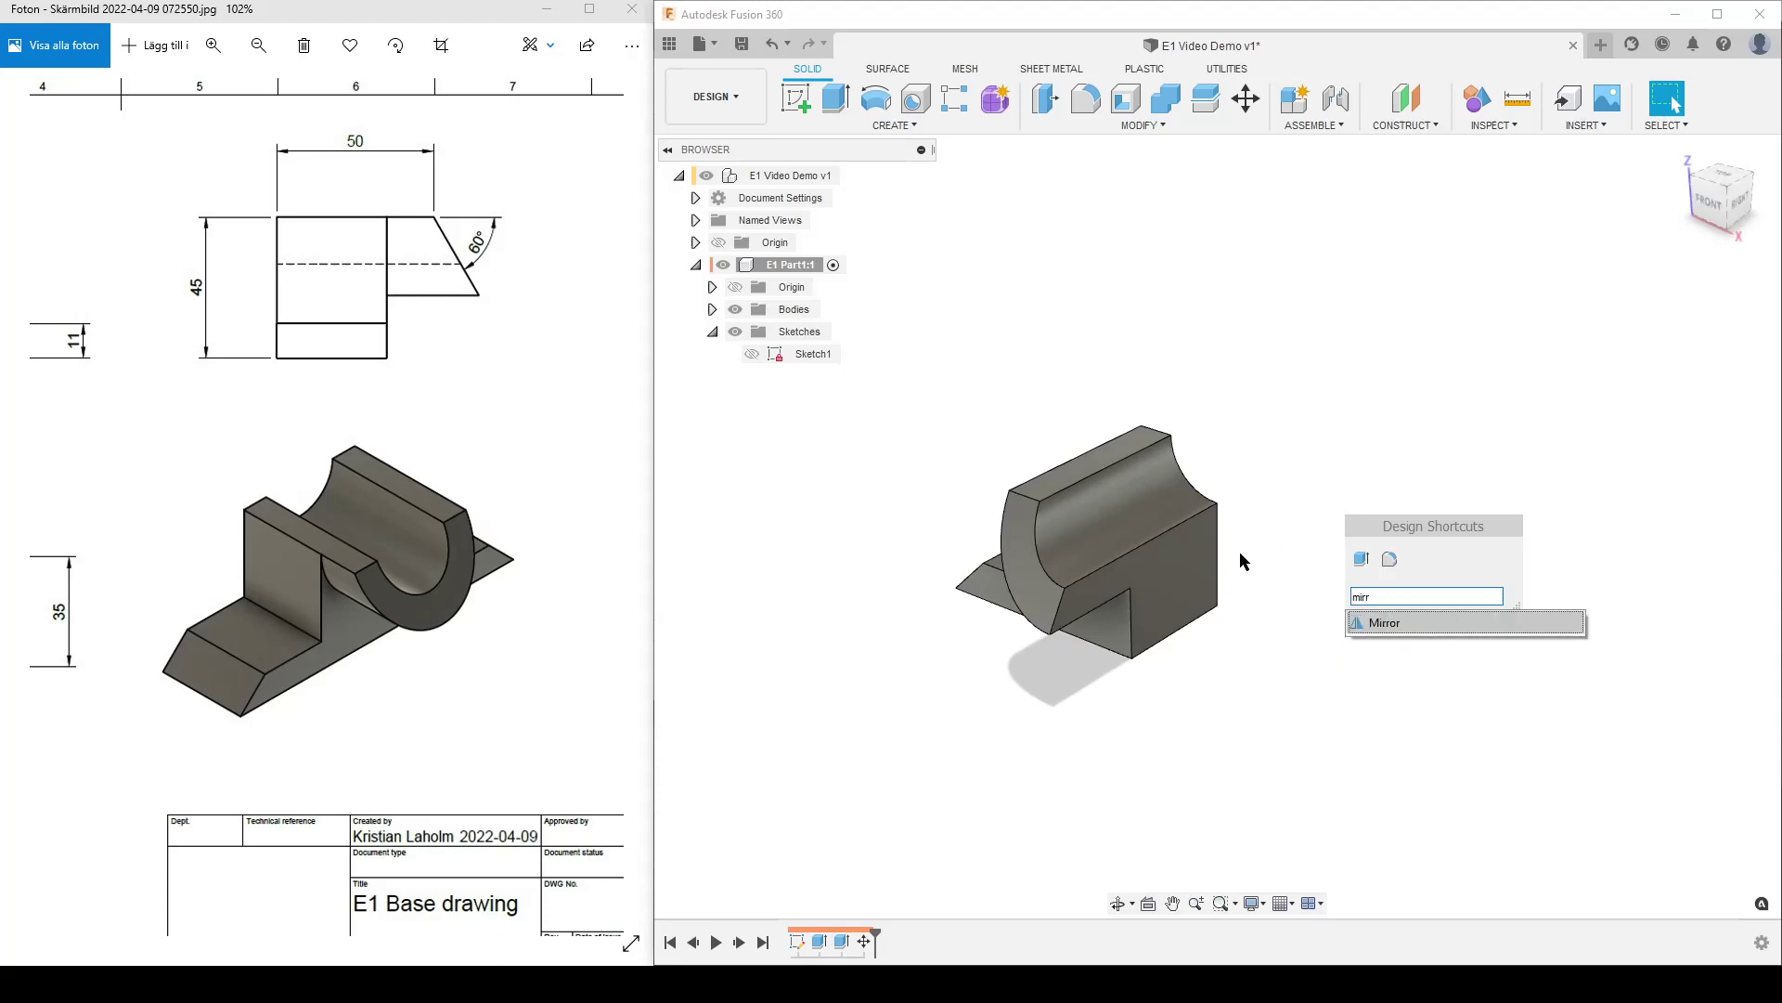
left_click(1378, 624)
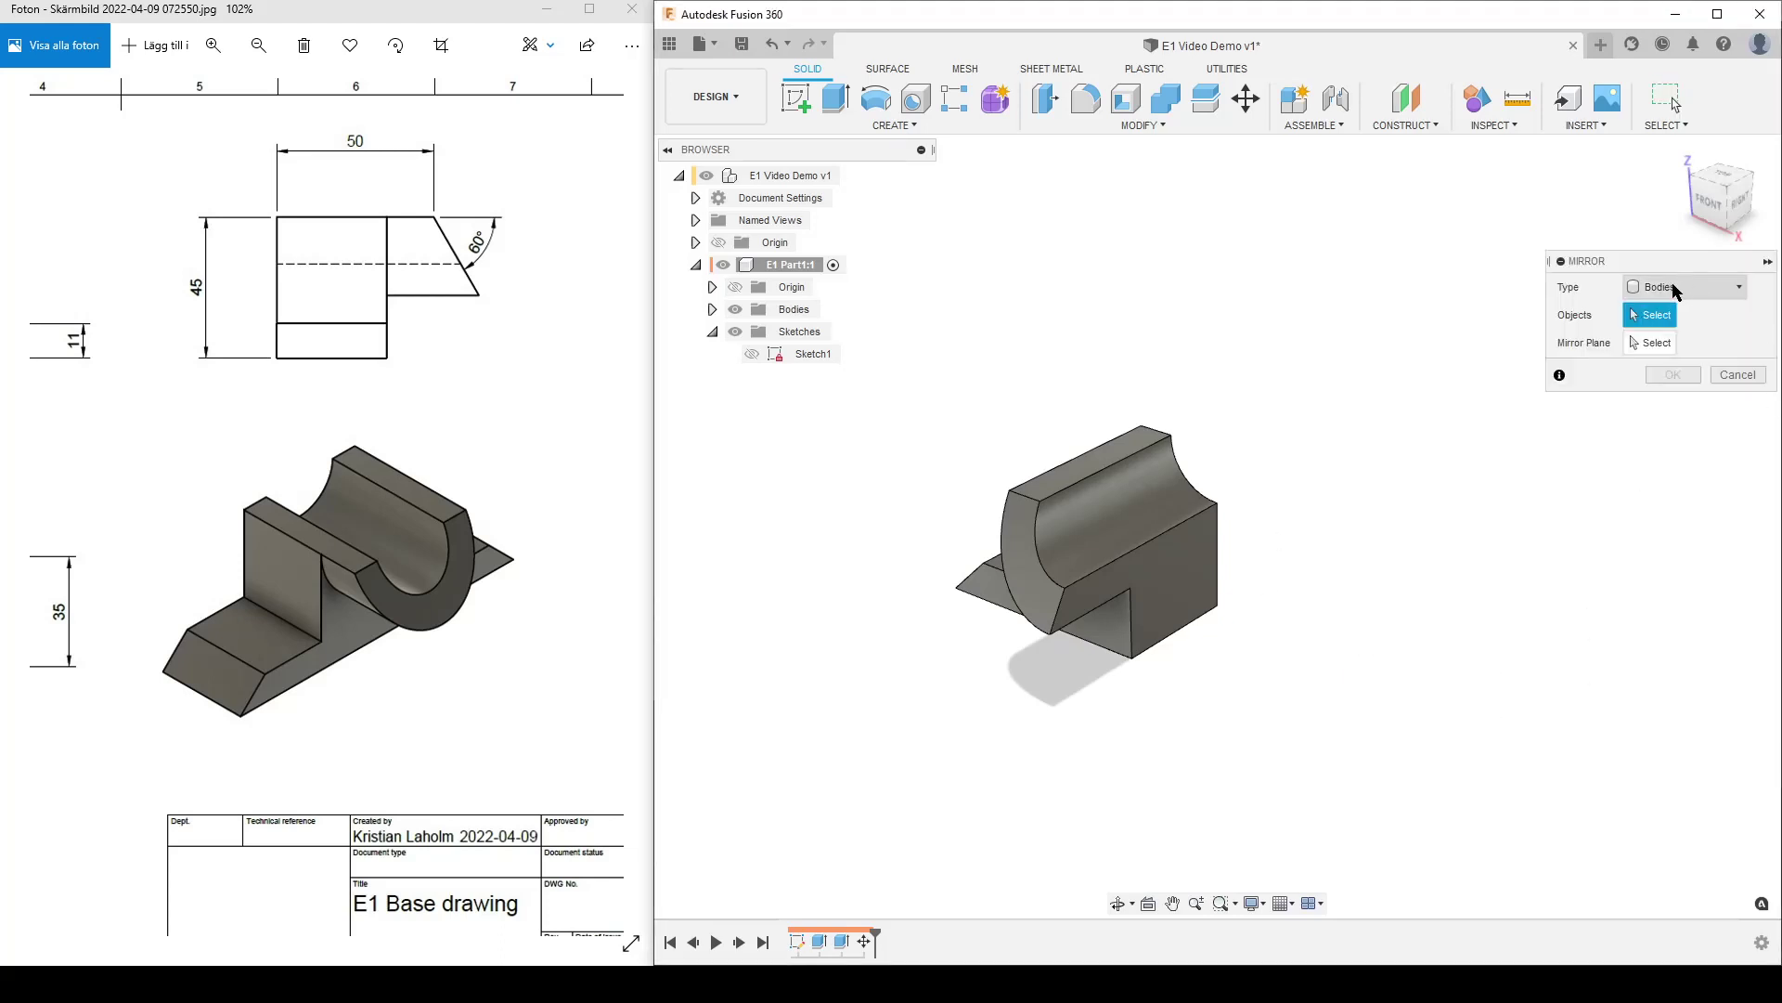
left_click(1158, 555)
left_click(1676, 345)
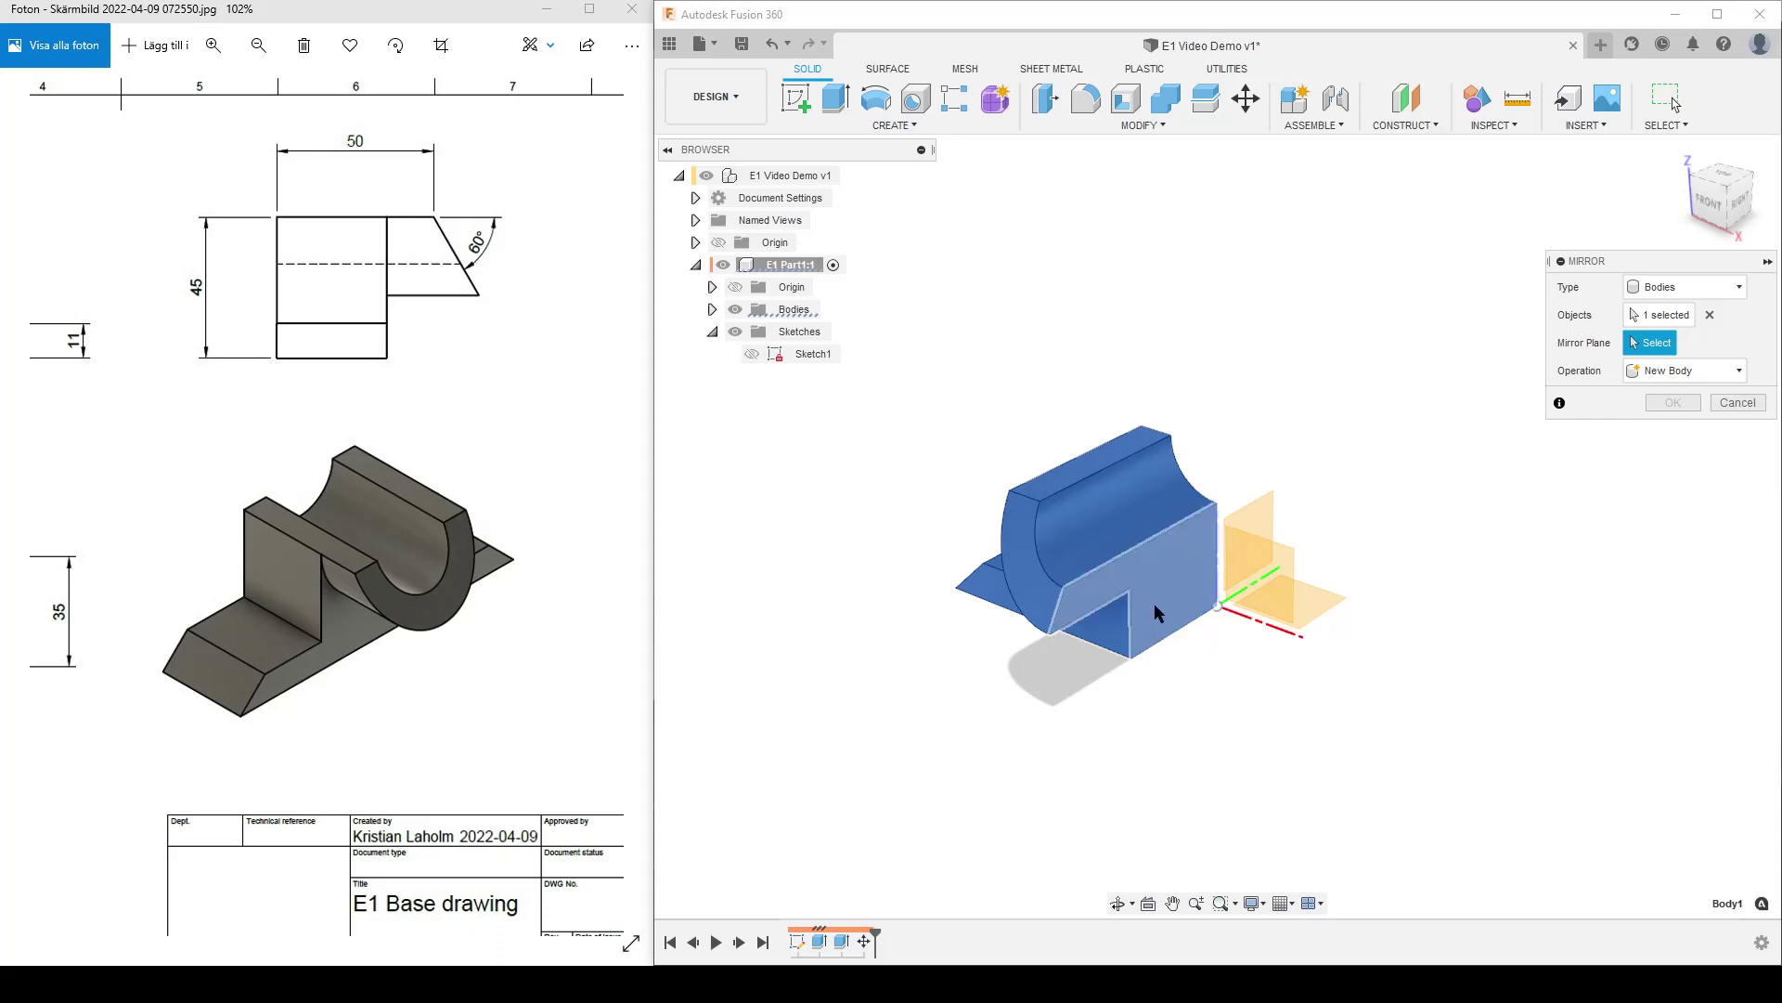
left_click(1266, 515)
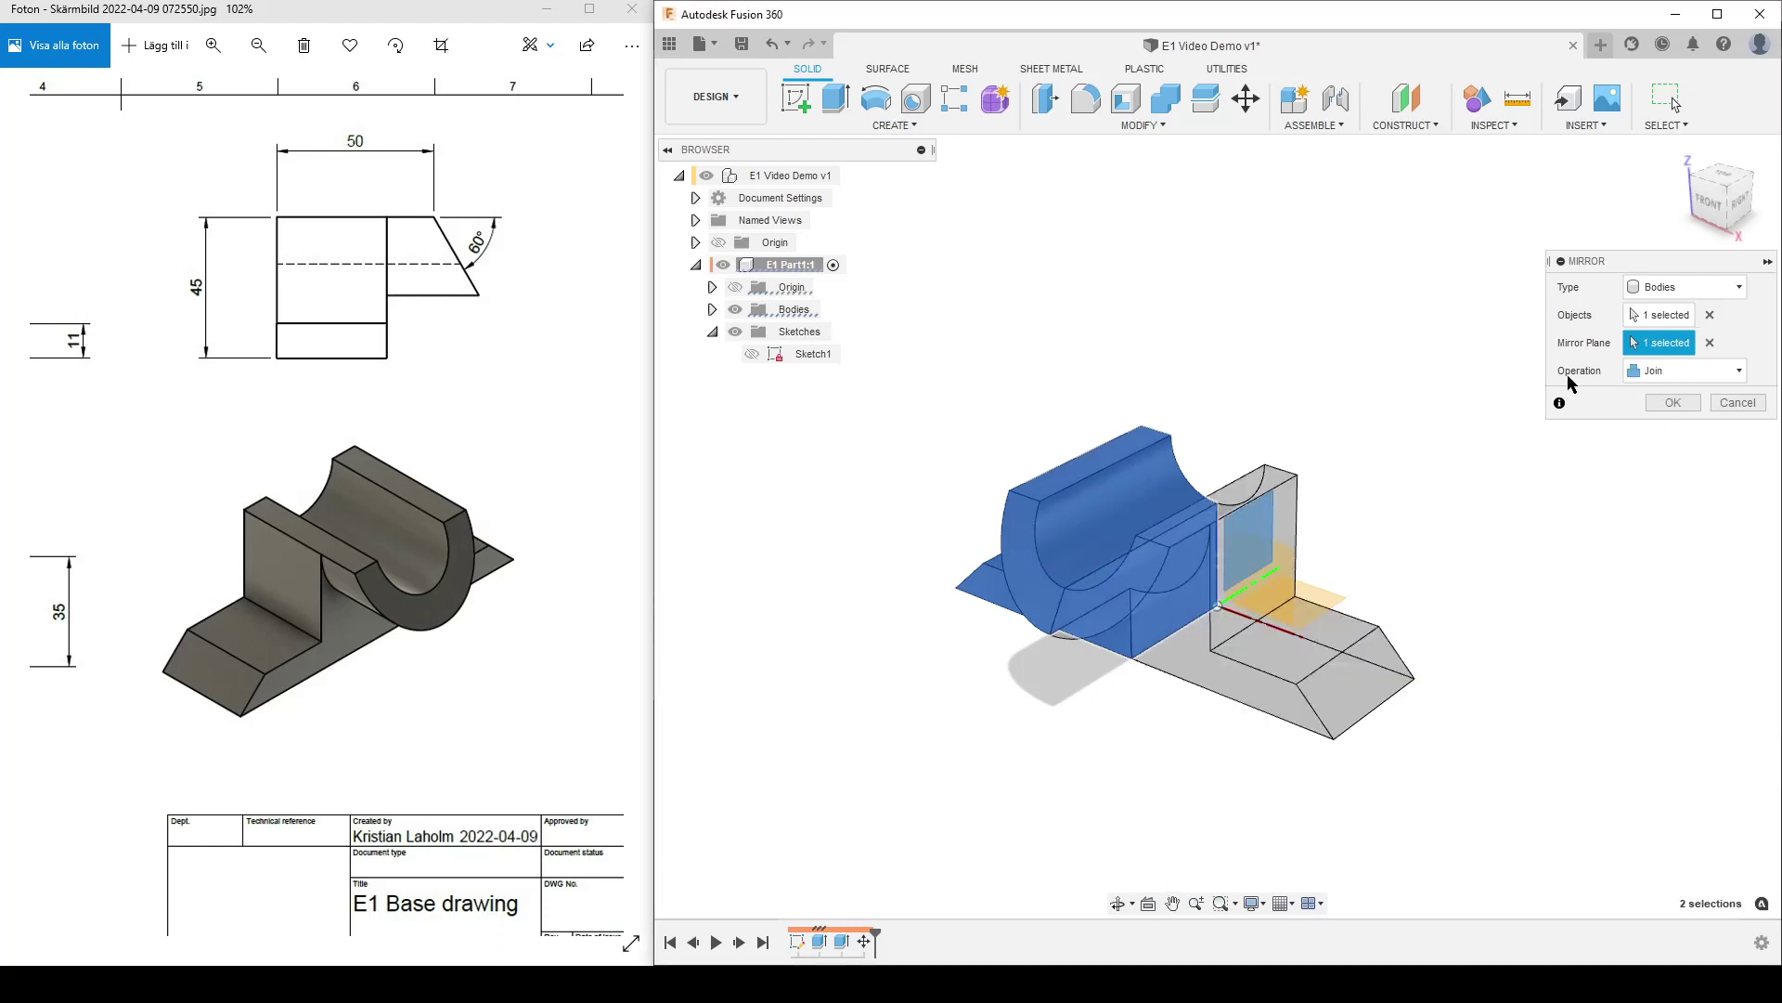
Step: Keep the mirror operation as Join and confirm it into one symmetric solid
left_click(712, 309)
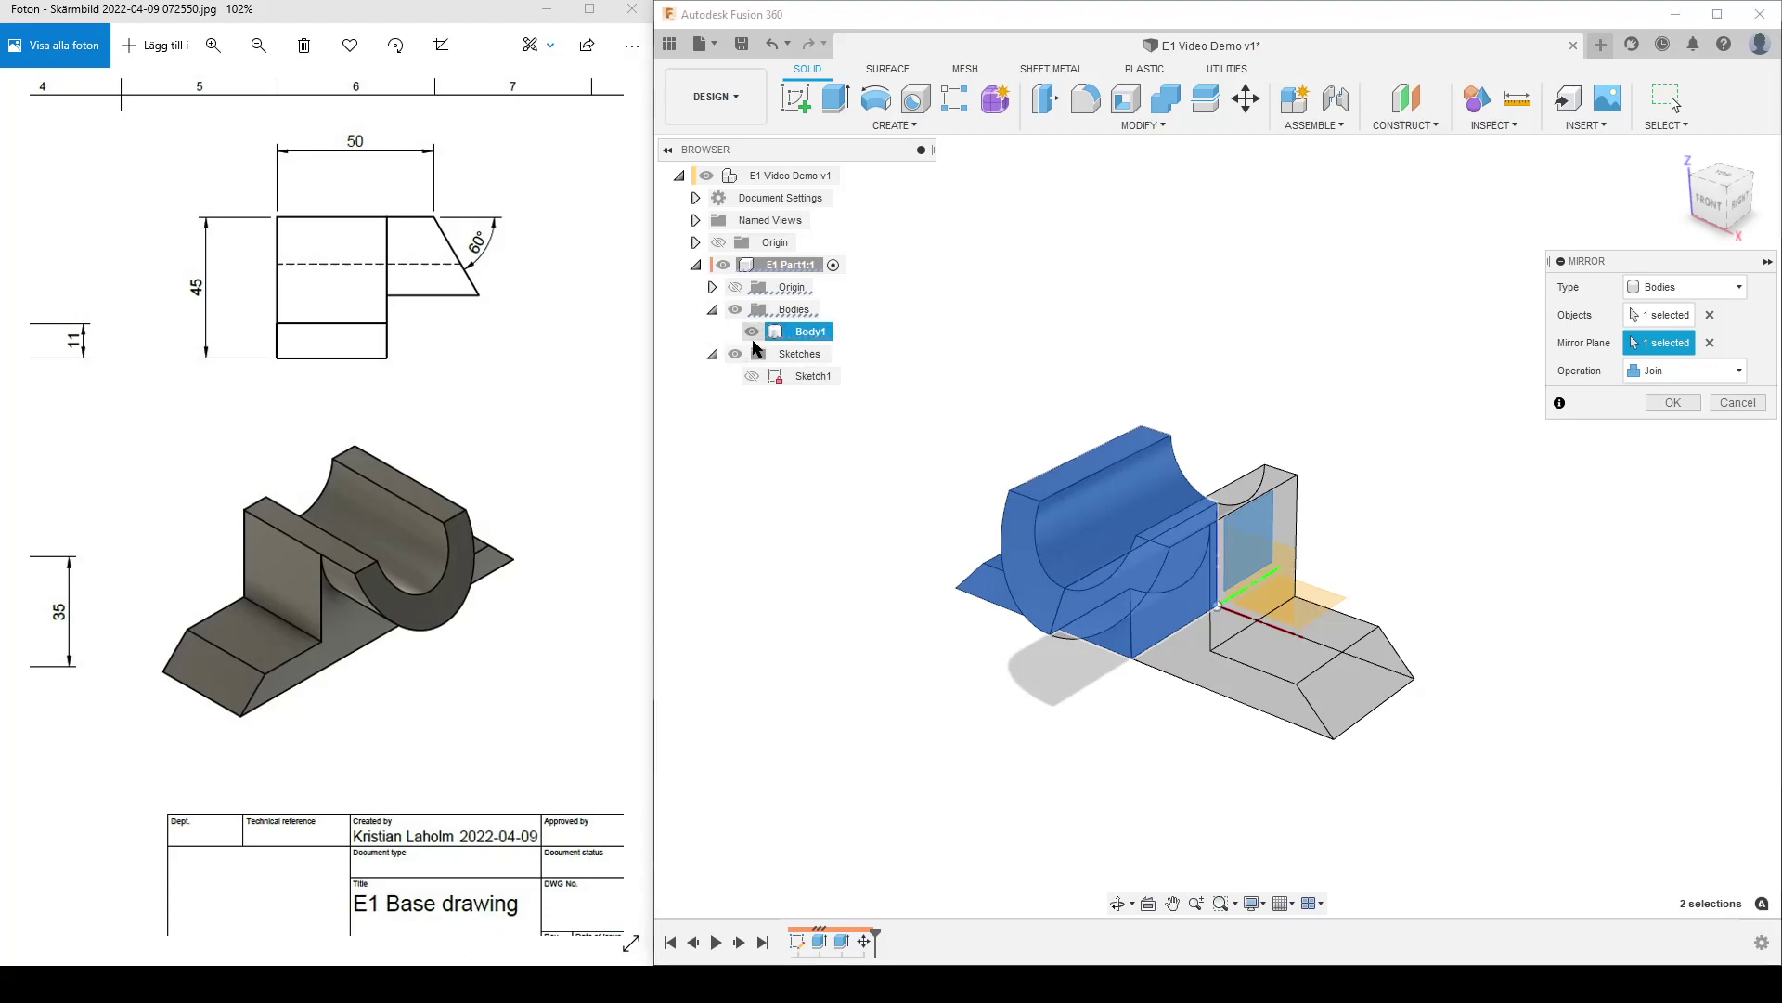
left_click(1718, 376)
left_click(1719, 376)
left_click(1674, 405)
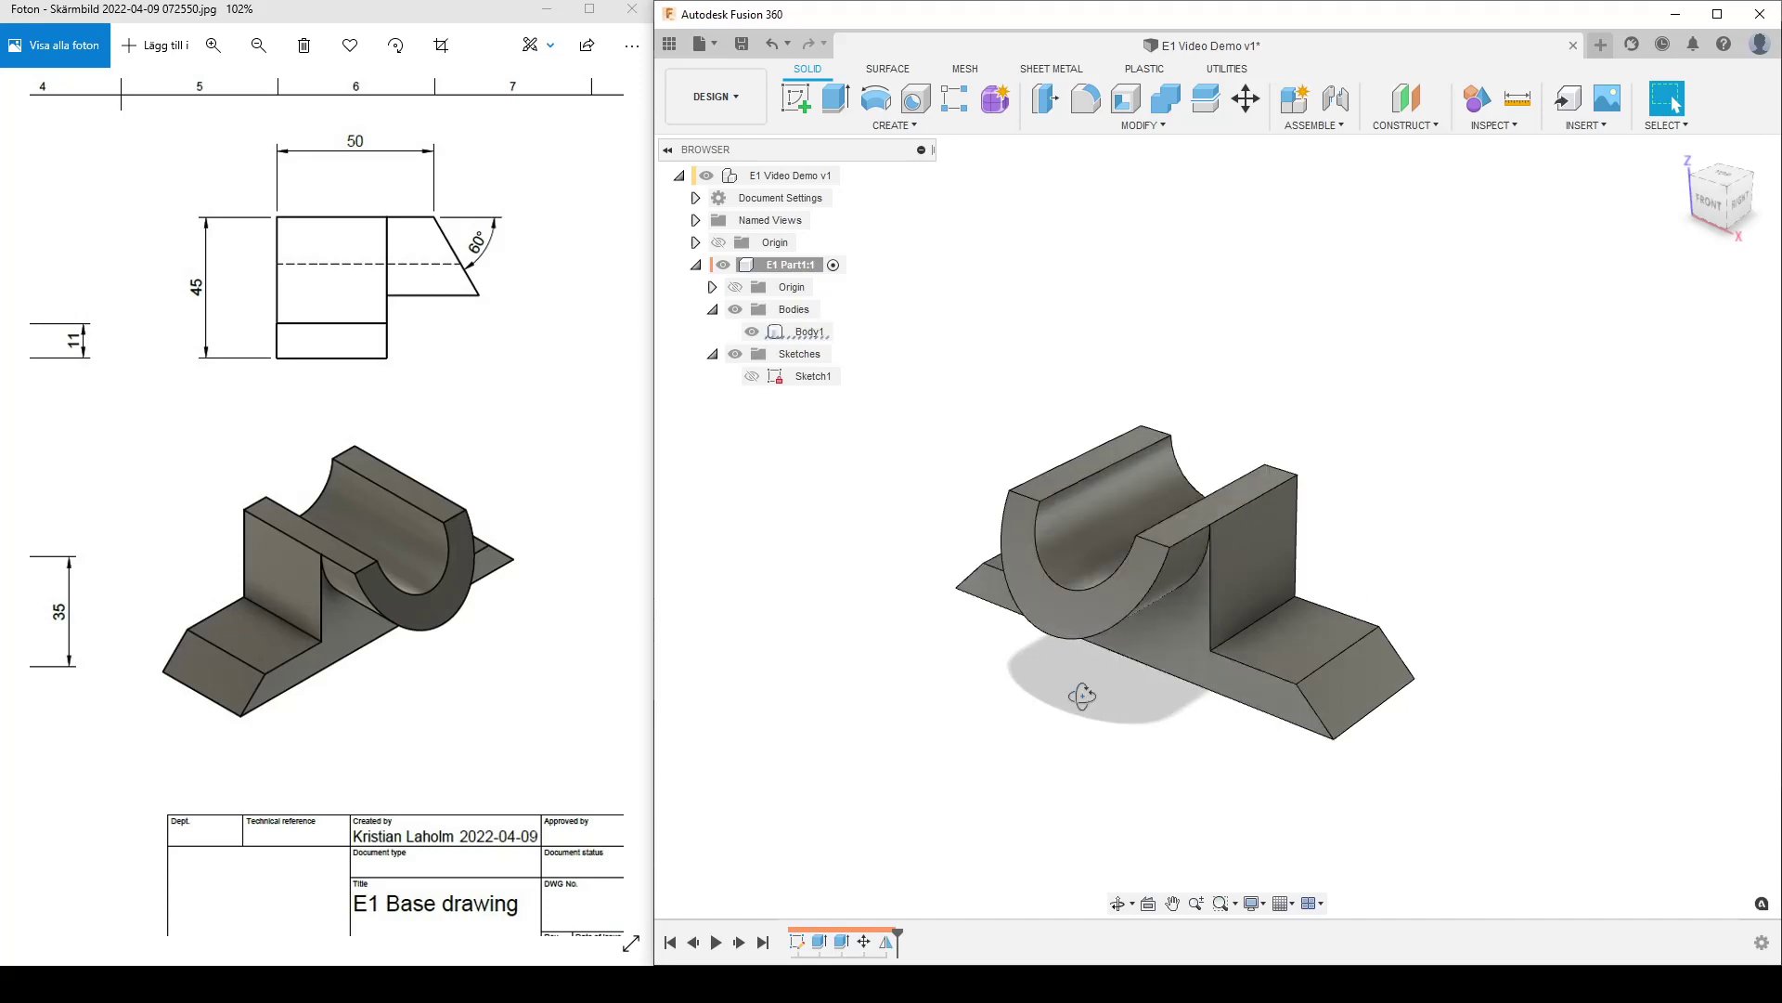
middle_click_drag(1081, 695, 1189, 720, "shift")
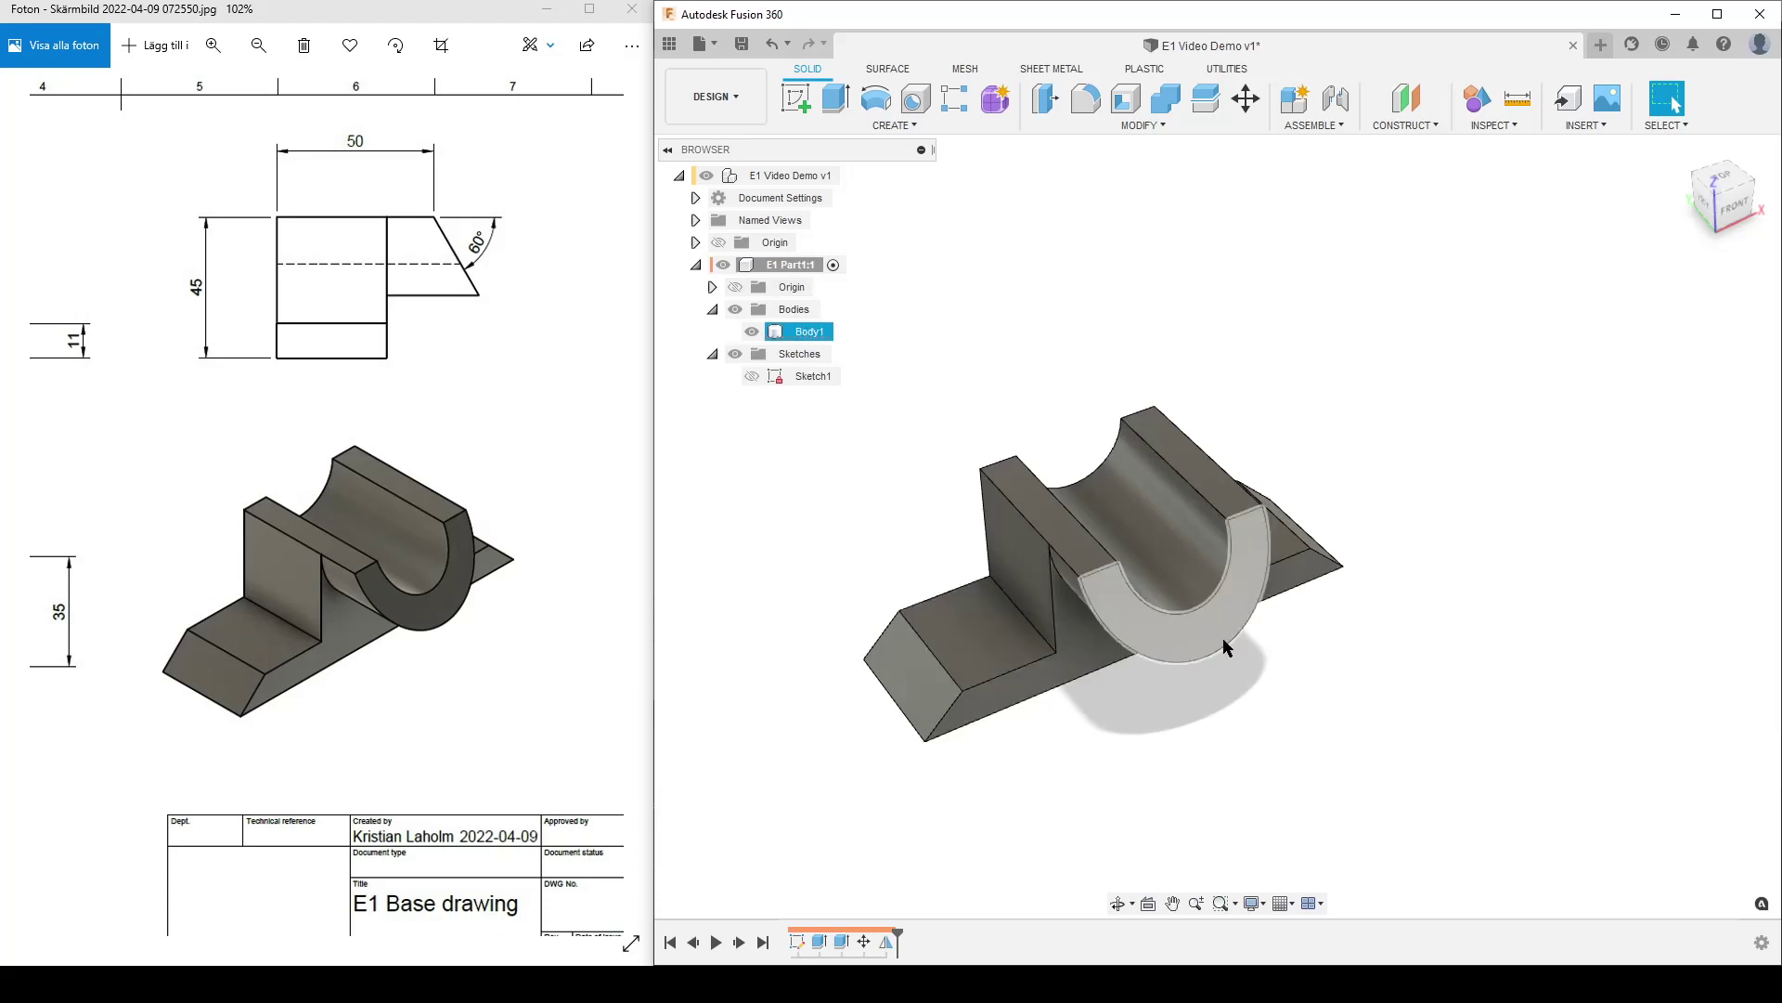
middle_click_drag(1233, 716, 710, 555, "shift")
scroll(353, 447, "down", 5)
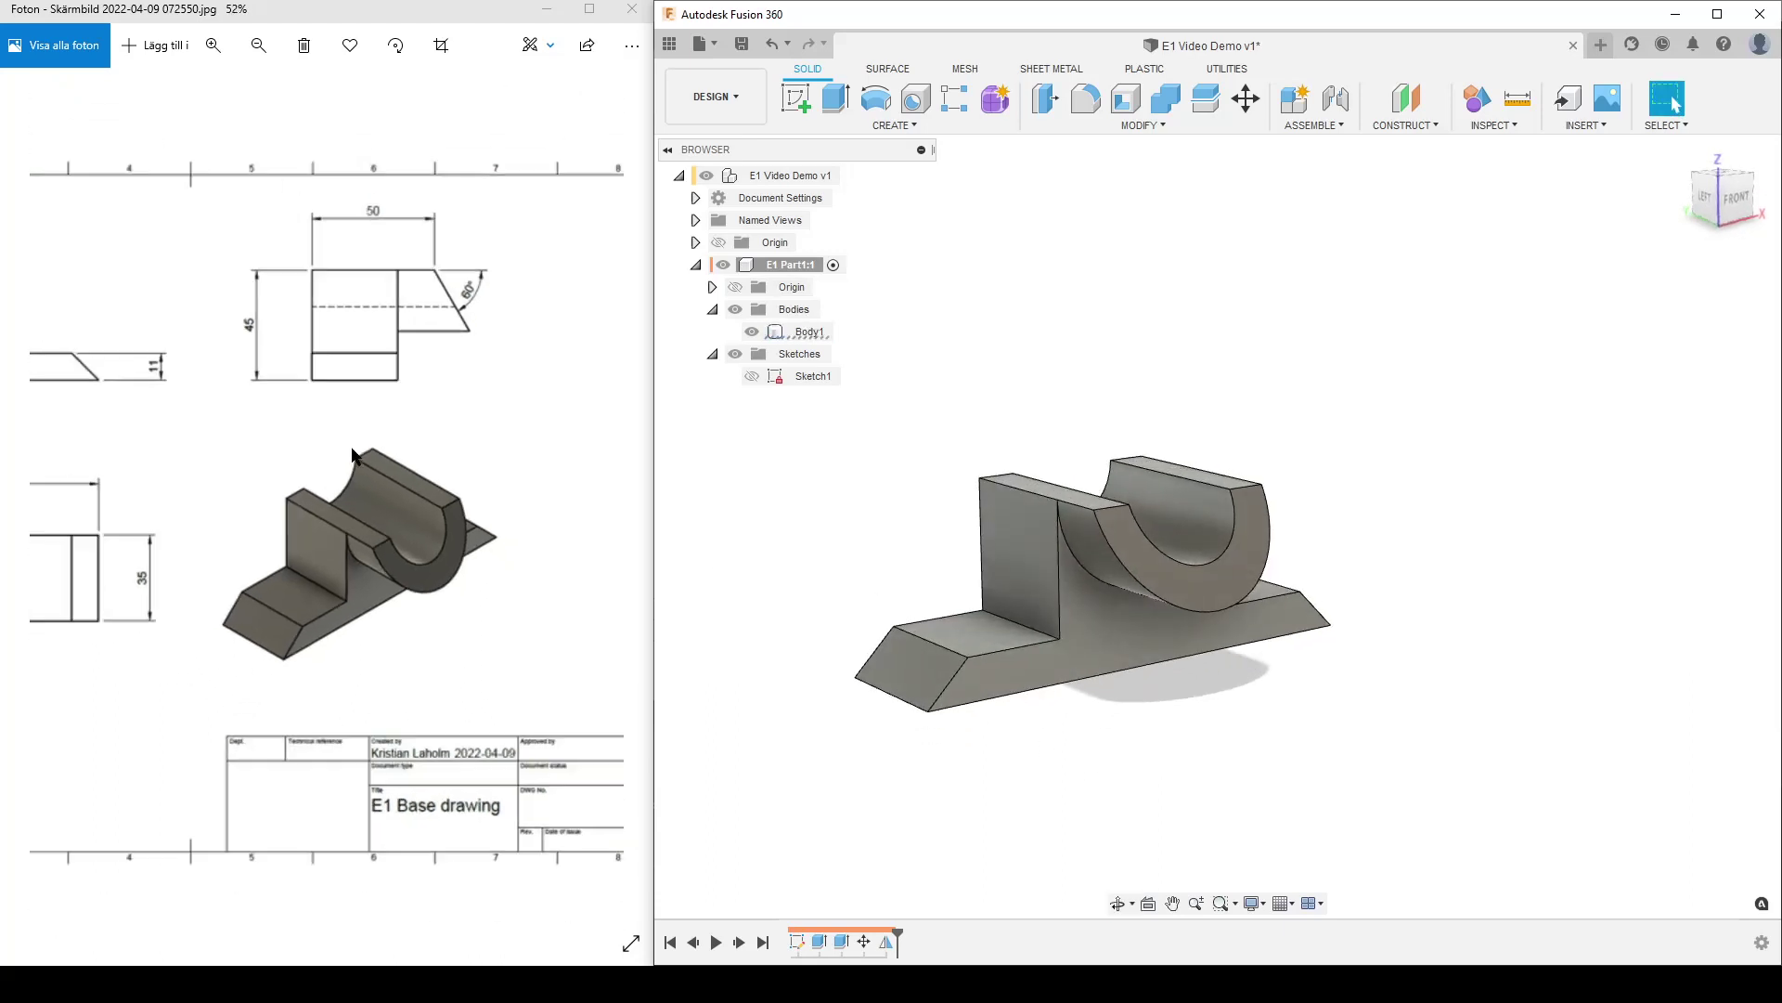
left_click_drag(295, 551, 337, 539)
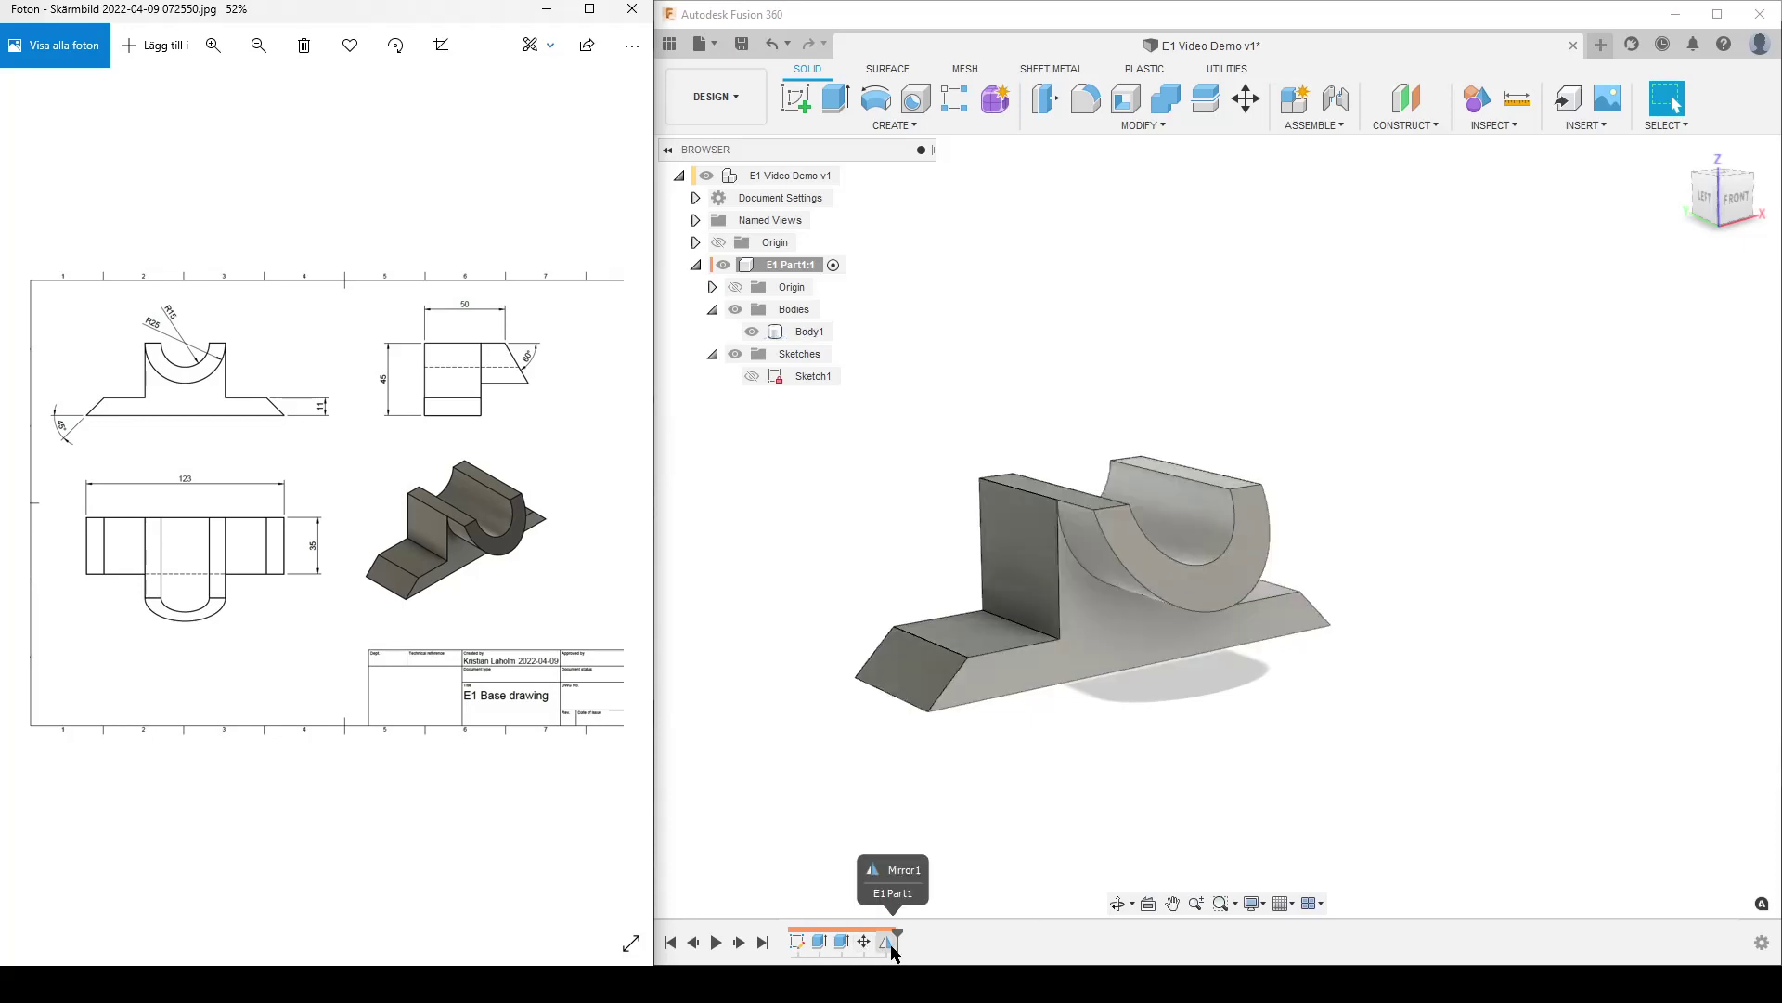
left_click(1437, 708)
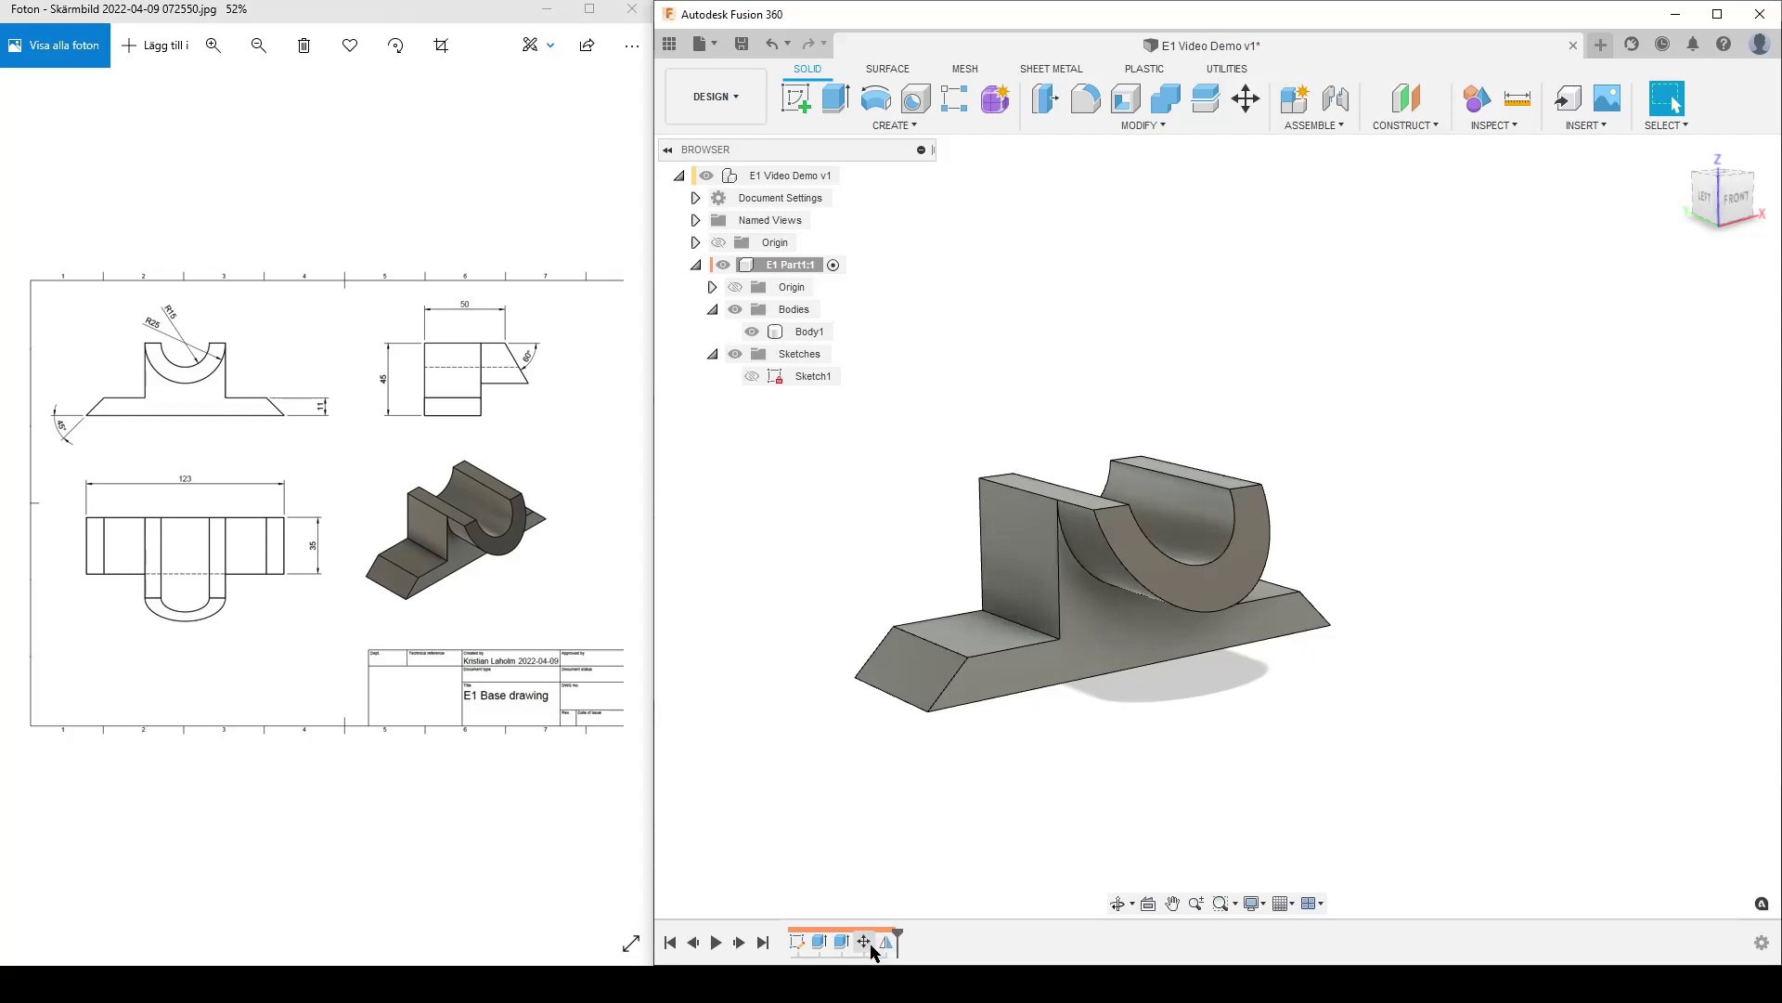
left_click(1133, 125)
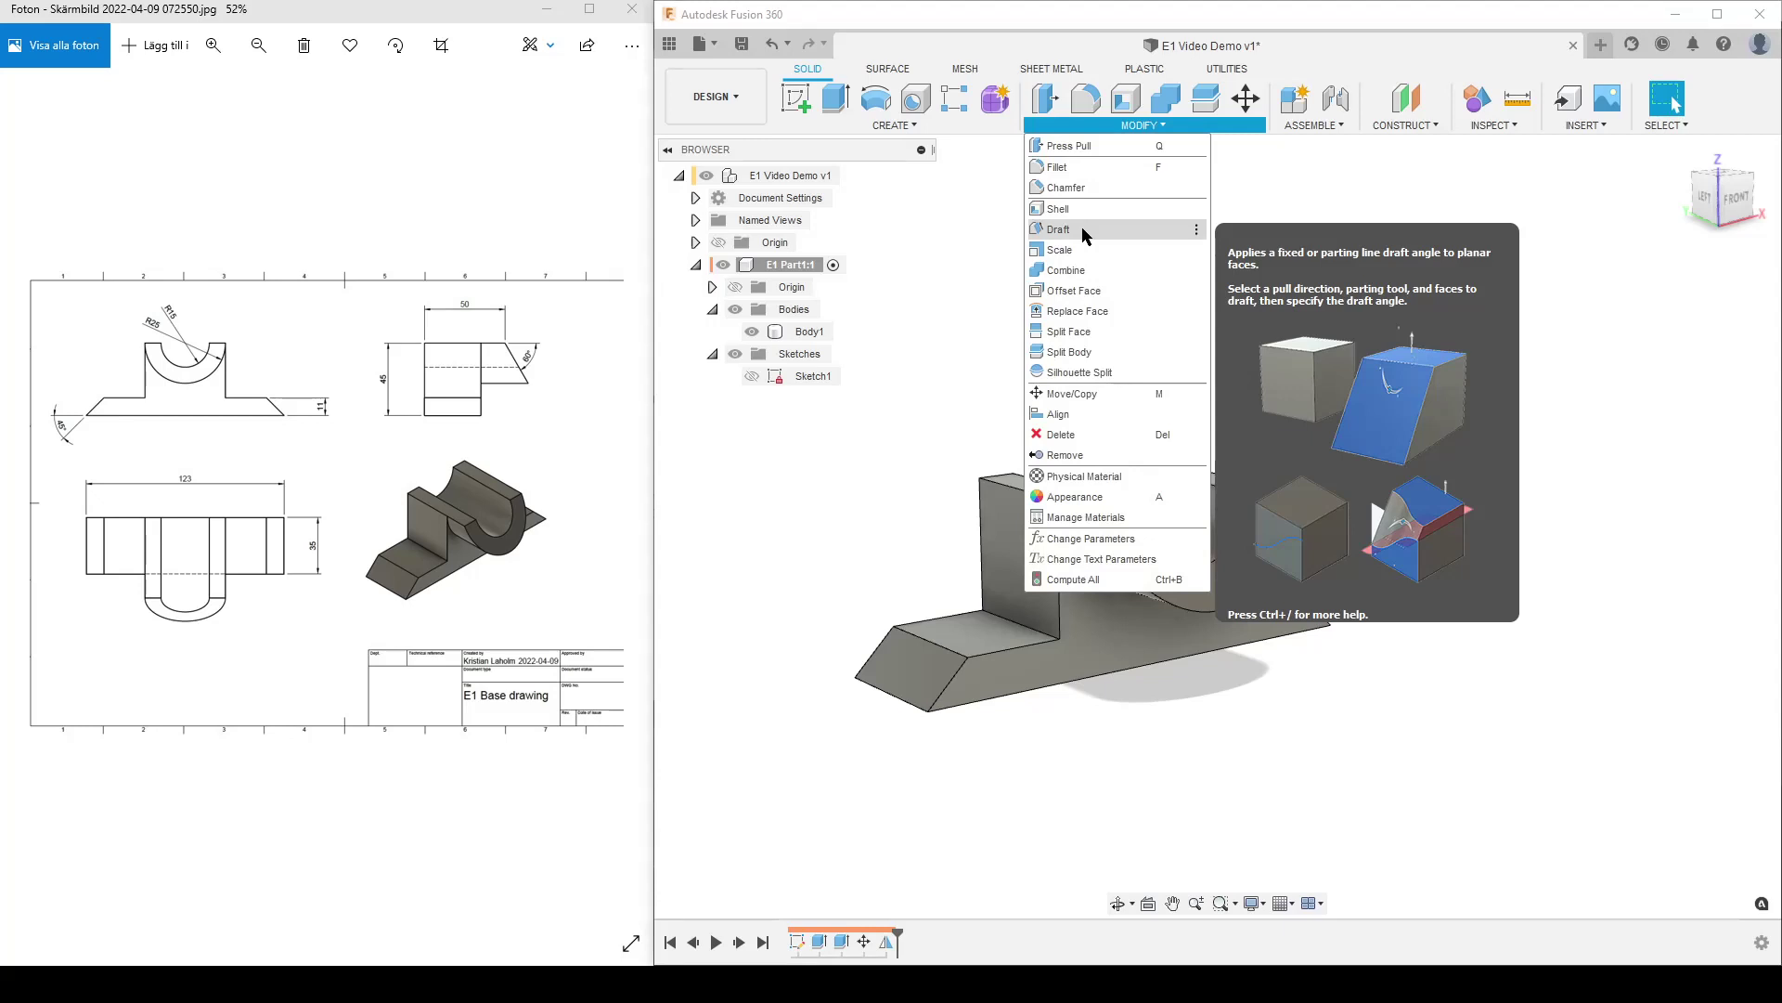
left_click(1428, 789)
middle_click_drag(1349, 772, 1374, 704, "shift")
middle_click_drag(1263, 772, 1322, 733, "shift")
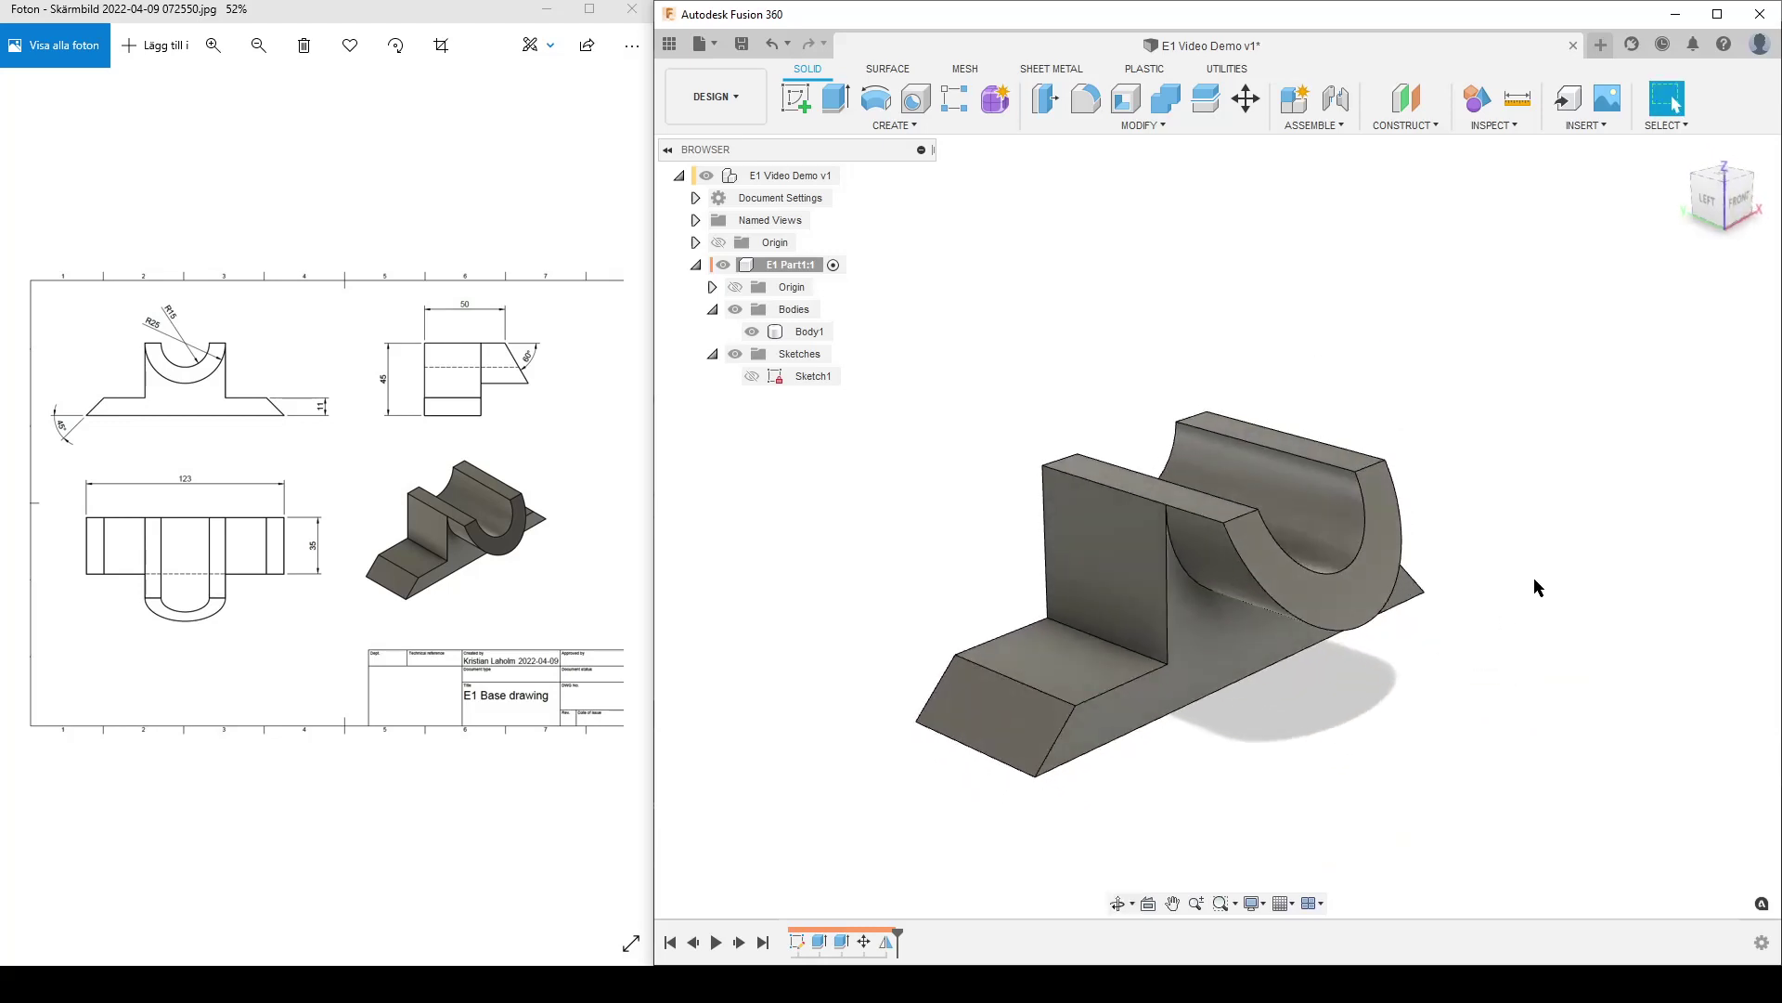